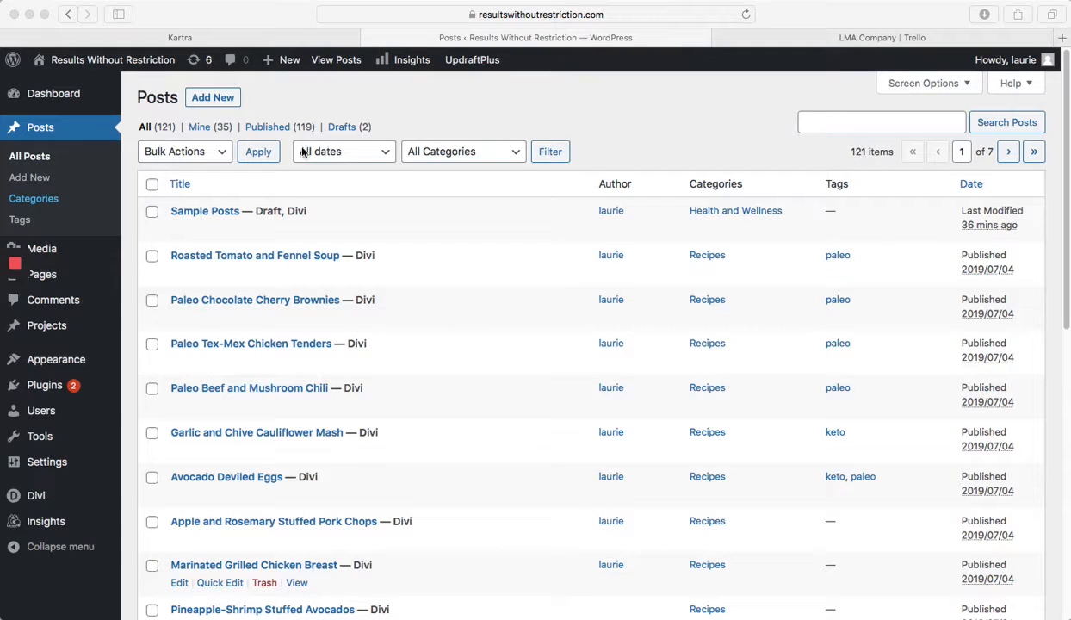
# Create a new post and title it "Sample Template".
pyautogui.click(207, 102)
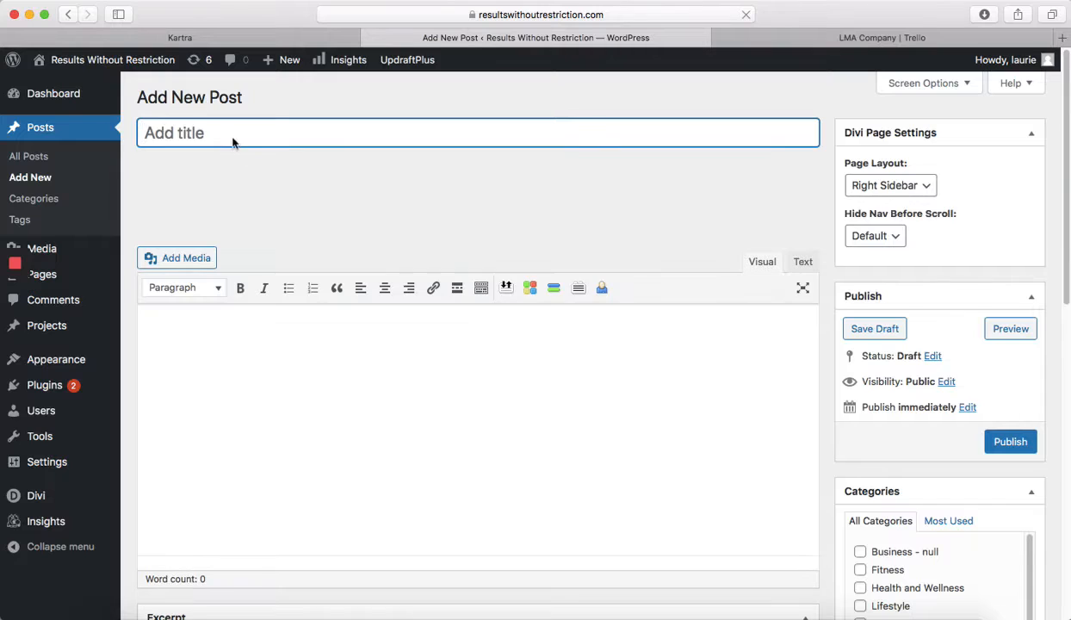
pyautogui.write('T')
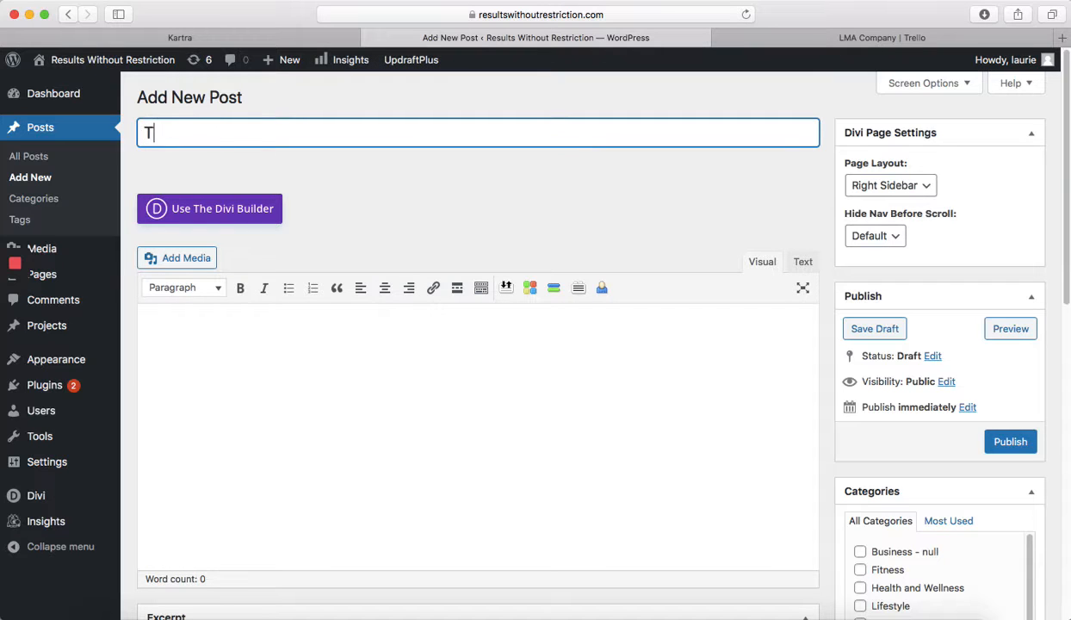
pyautogui.press('BackSpace')
pyautogui.write('B')
pyautogui.press('BackSpace')
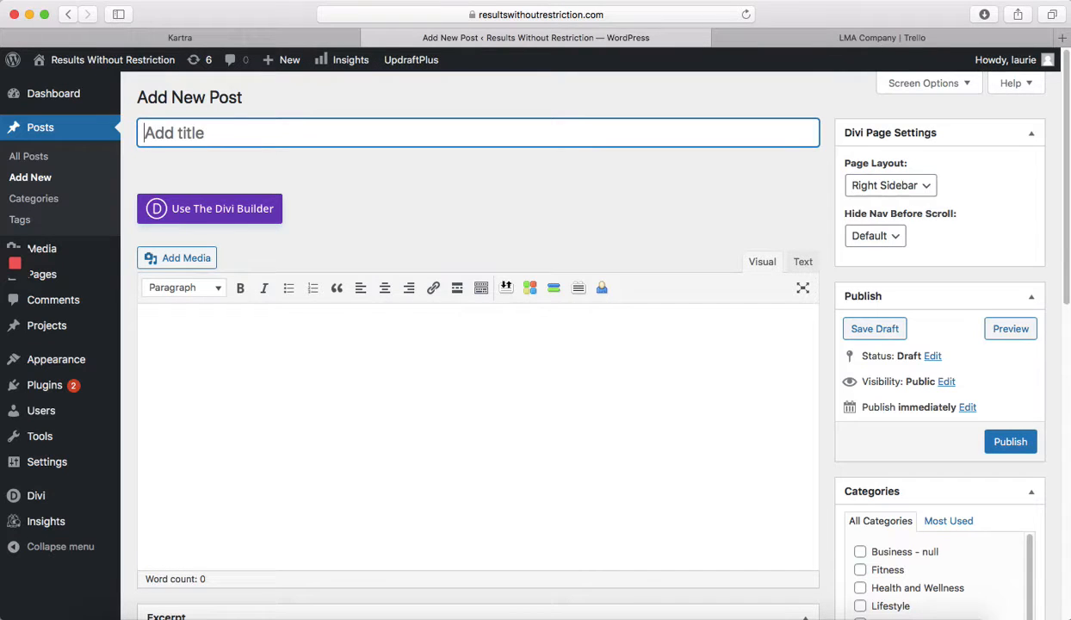
pyautogui.write('Sample Templa')
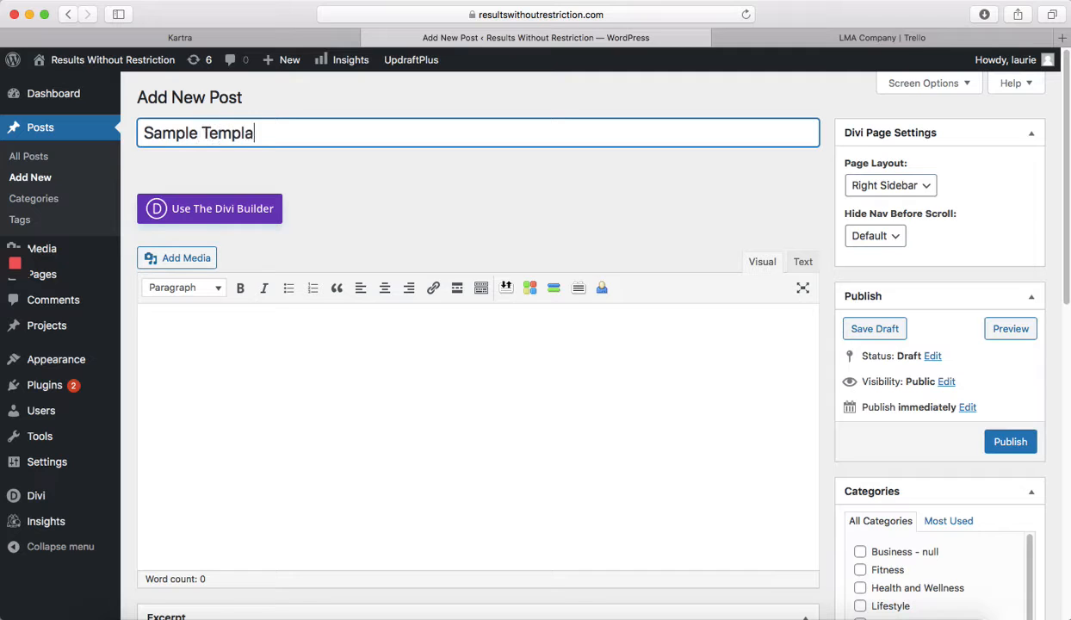
pyautogui.write('te')
pyautogui.click(249, 336)
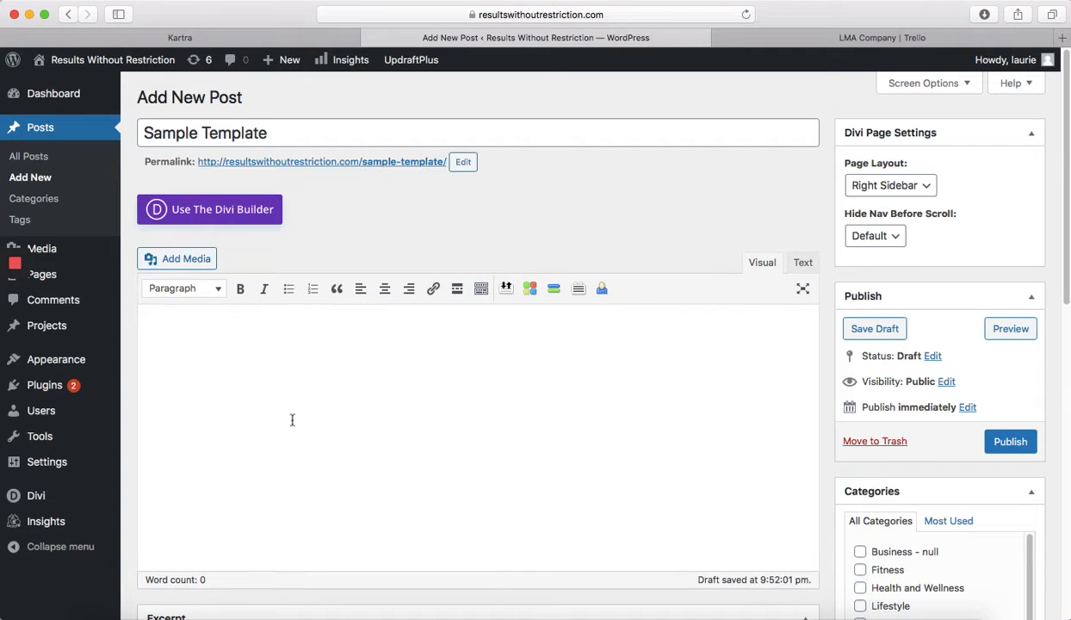
# Switch the post to the Divi Builder, building from scratch, and dismiss the row layout chooser.
pyautogui.click(229, 215)
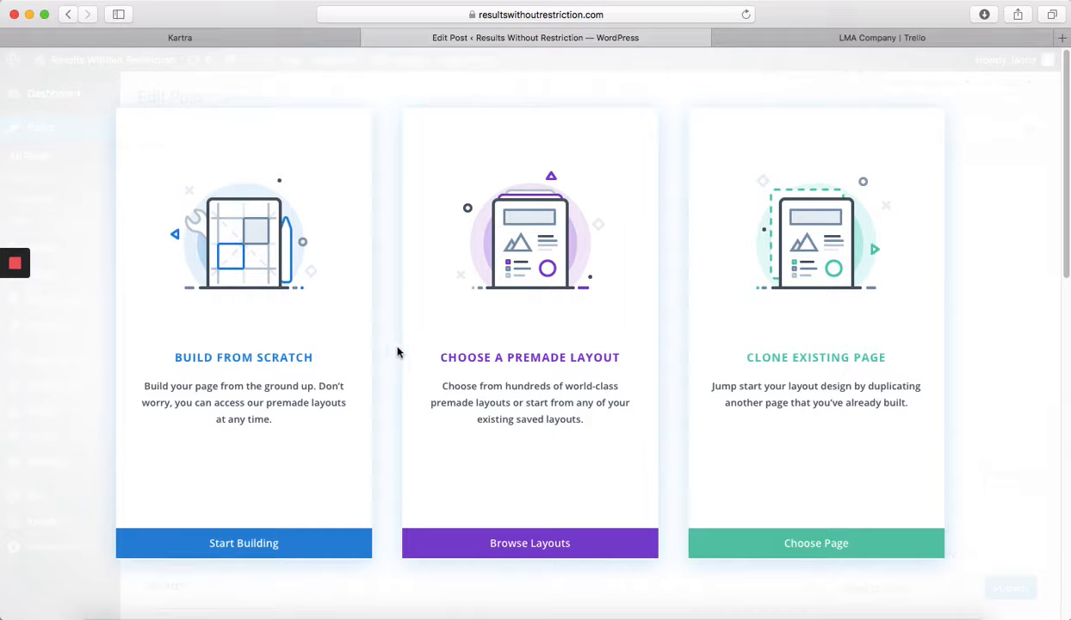
pyautogui.click(244, 543)
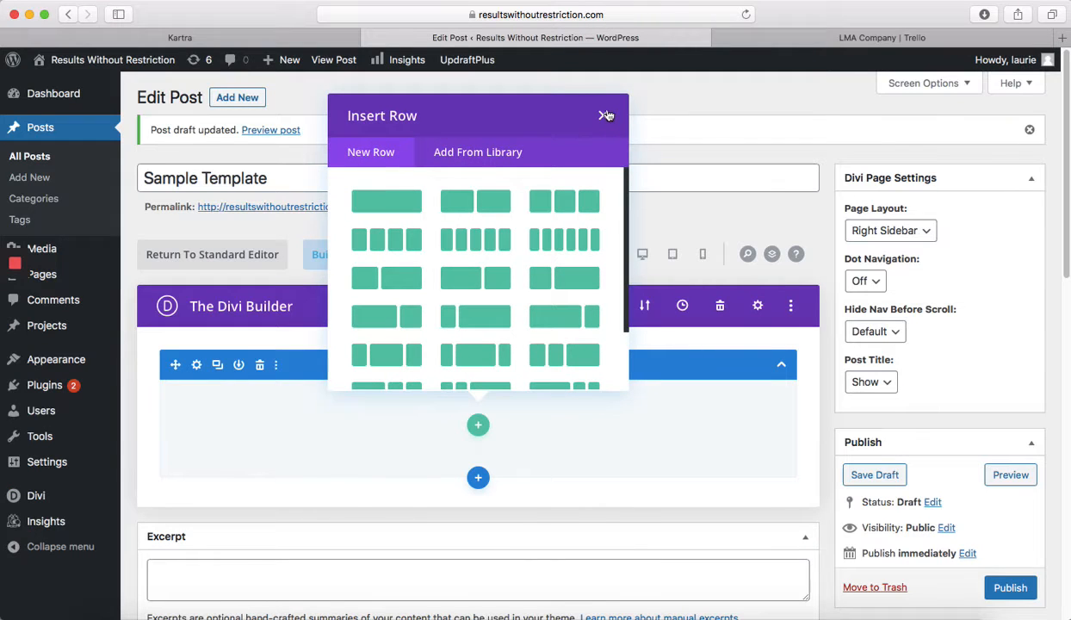
pyautogui.click(605, 114)
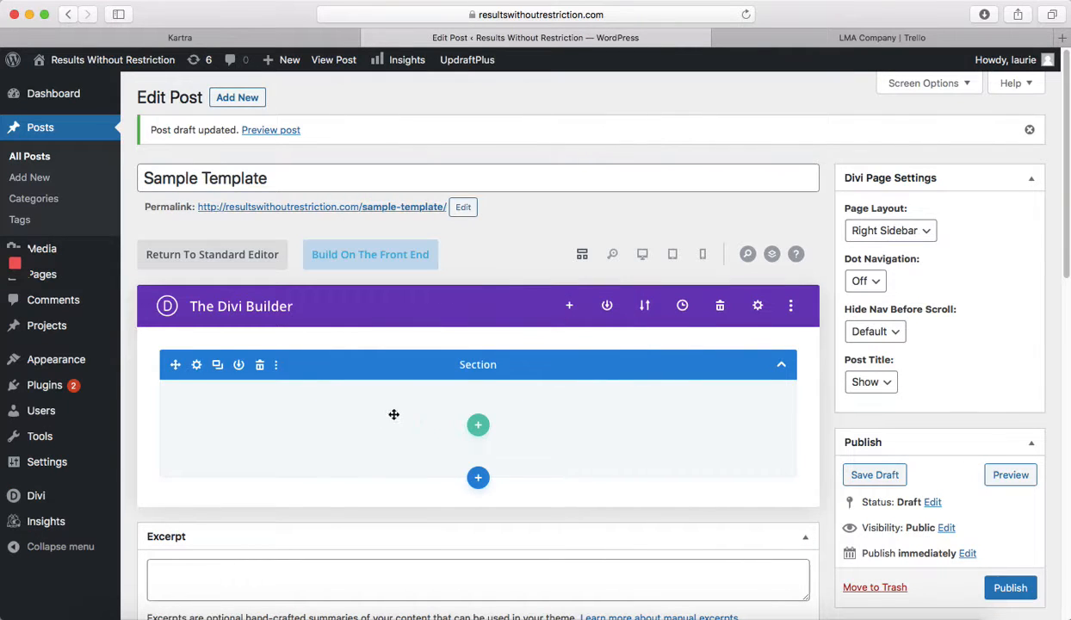
# Set the post's page layout to Fullwidth and keep the post title setting on Show.
pyautogui.scroll(-1, 393, 414)
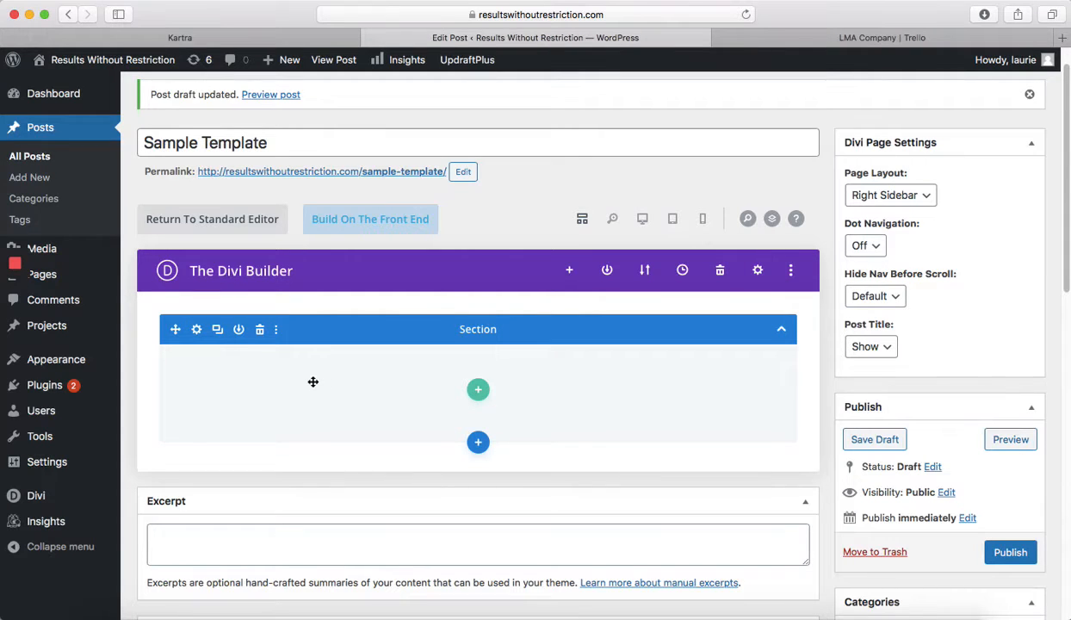
pyautogui.click(922, 196)
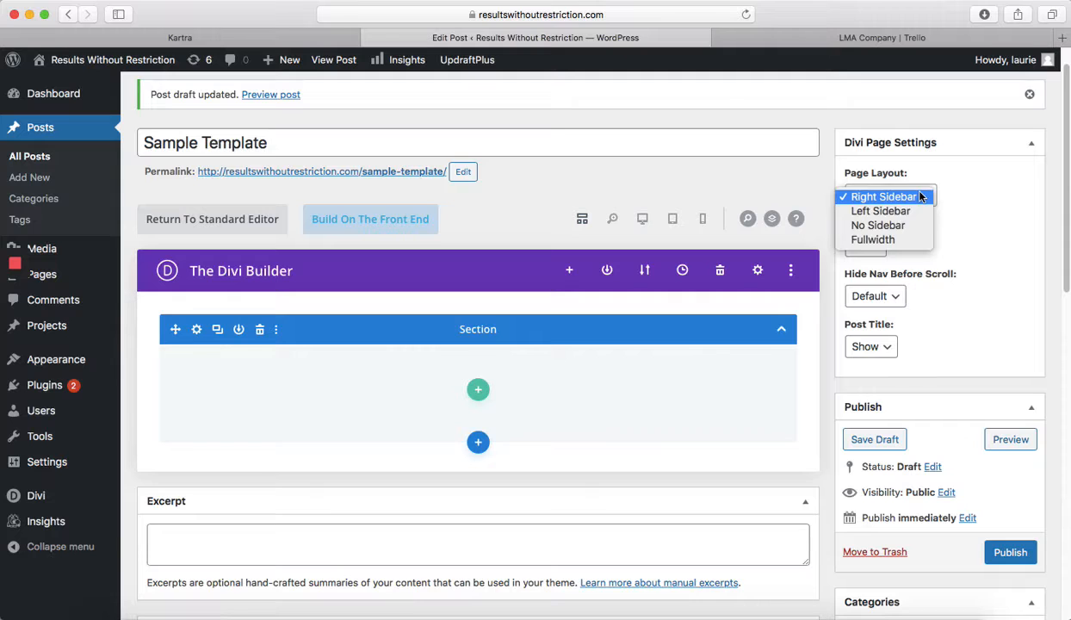
pyautogui.click(905, 241)
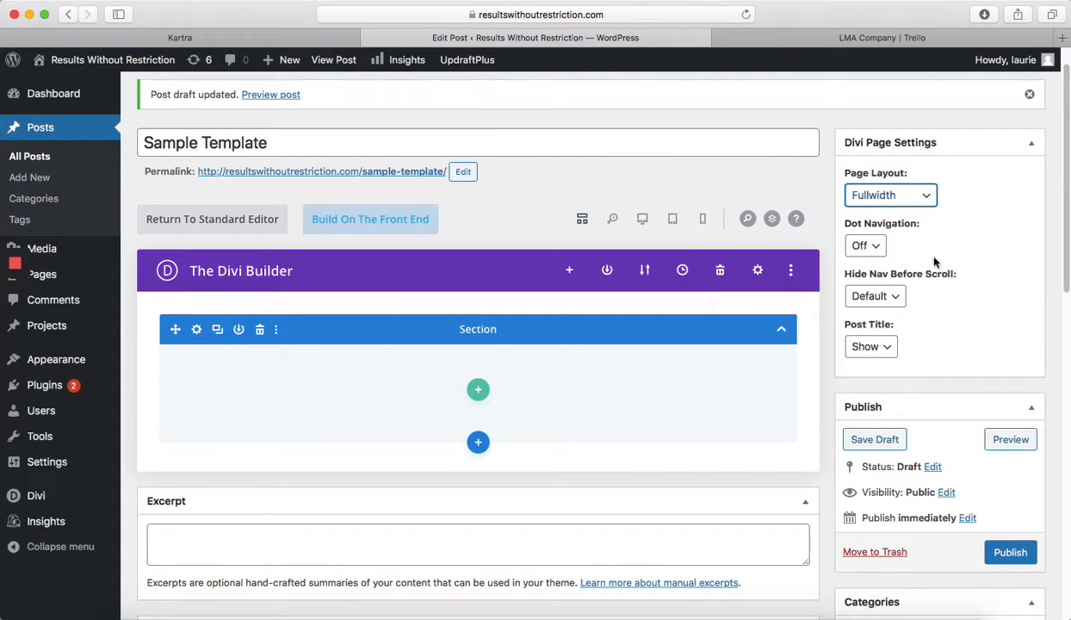
pyautogui.scroll(-1, 993, 320)
pyautogui.scroll(-1, 994, 319)
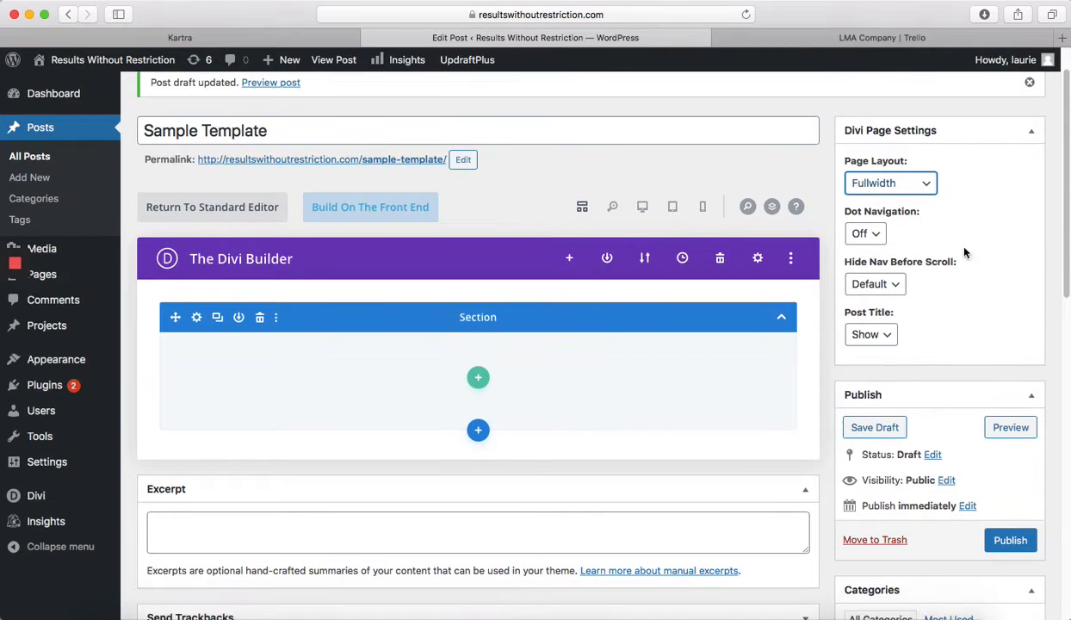
pyautogui.click(870, 334)
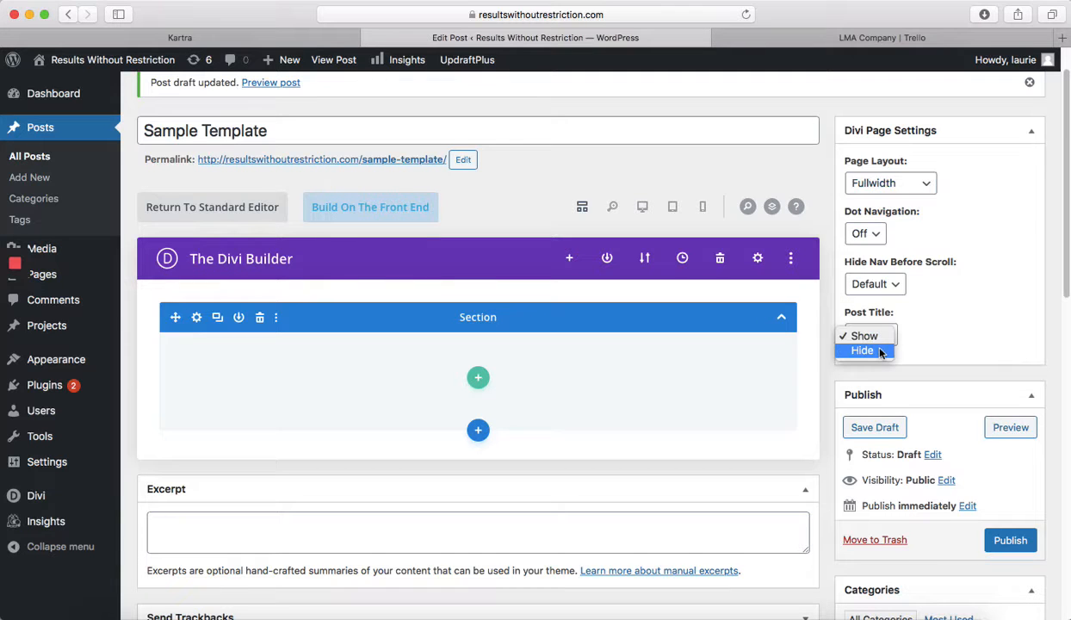
pyautogui.click(932, 329)
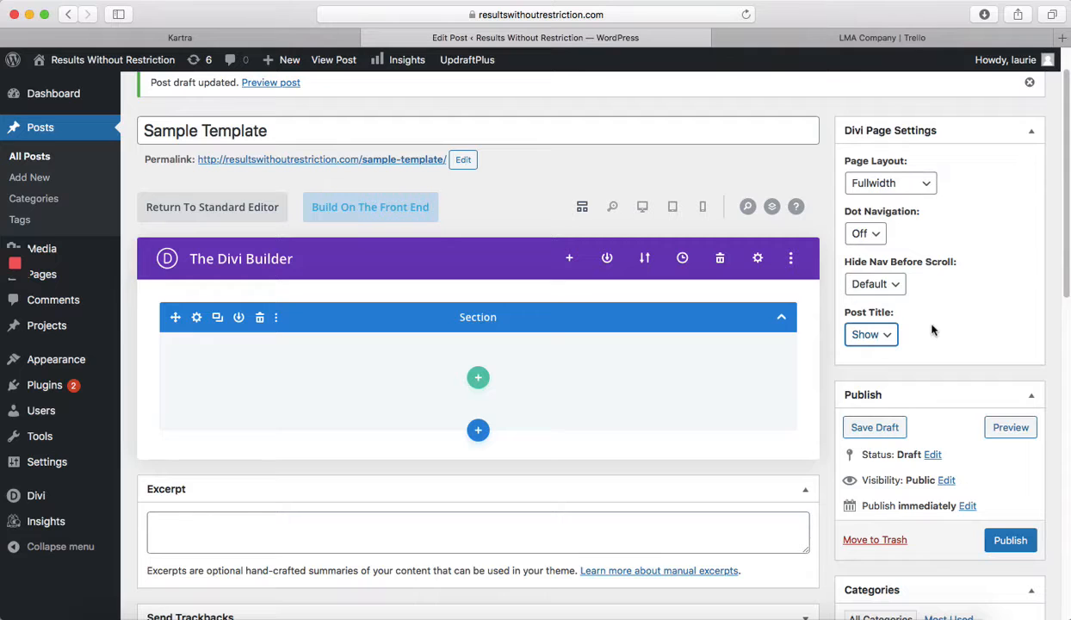
# Add a single-column row to the empty section.
pyautogui.scroll(-2, 935, 320)
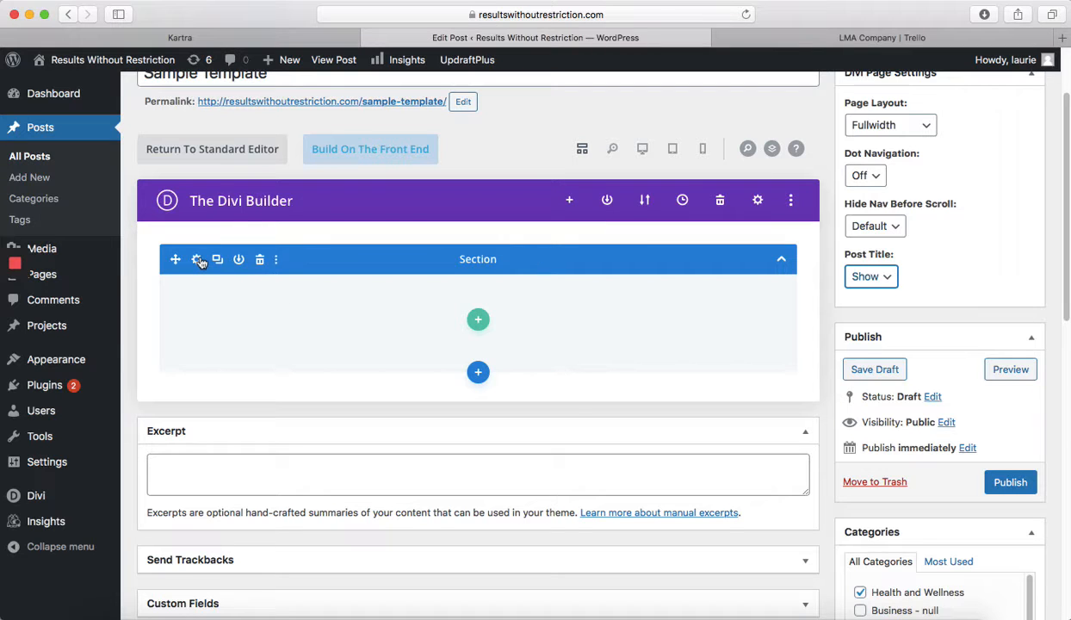
pyautogui.click(481, 322)
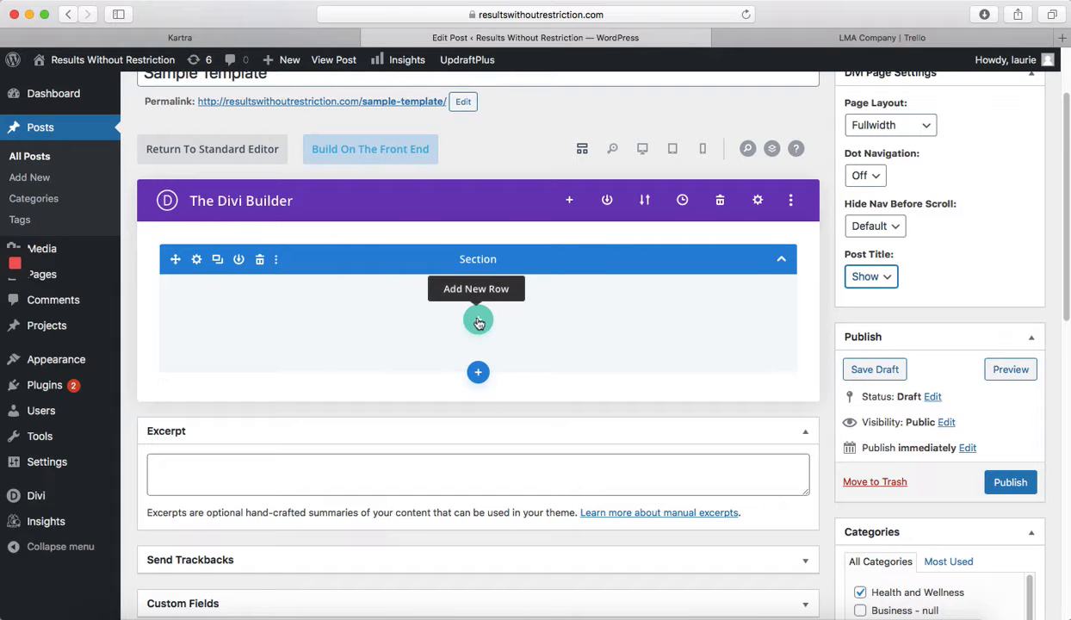
pyautogui.click(476, 323)
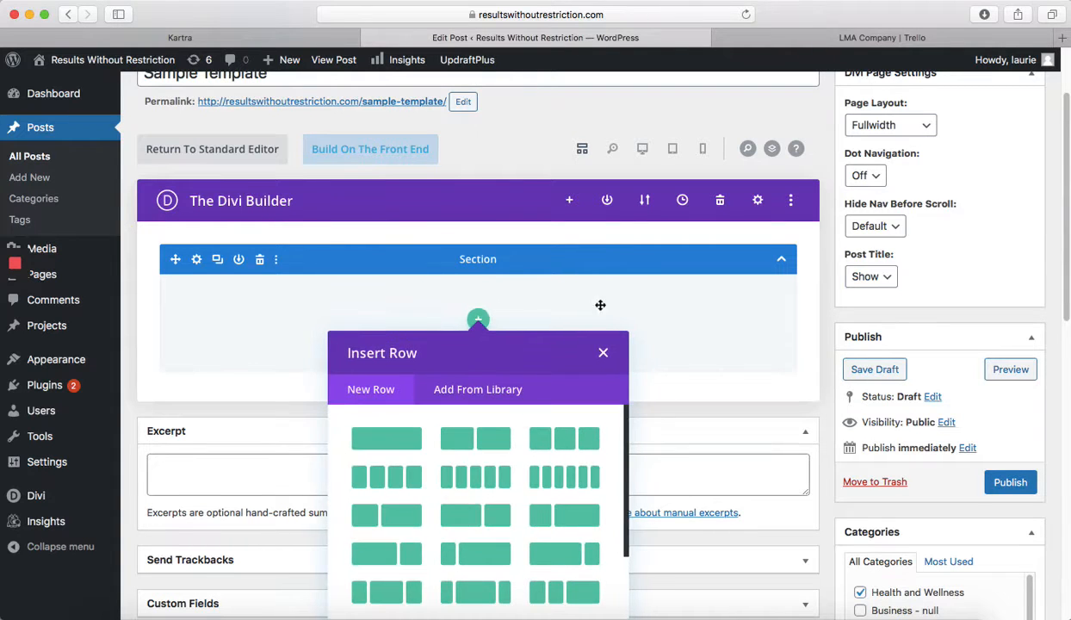
pyautogui.scroll(-2, 600, 304)
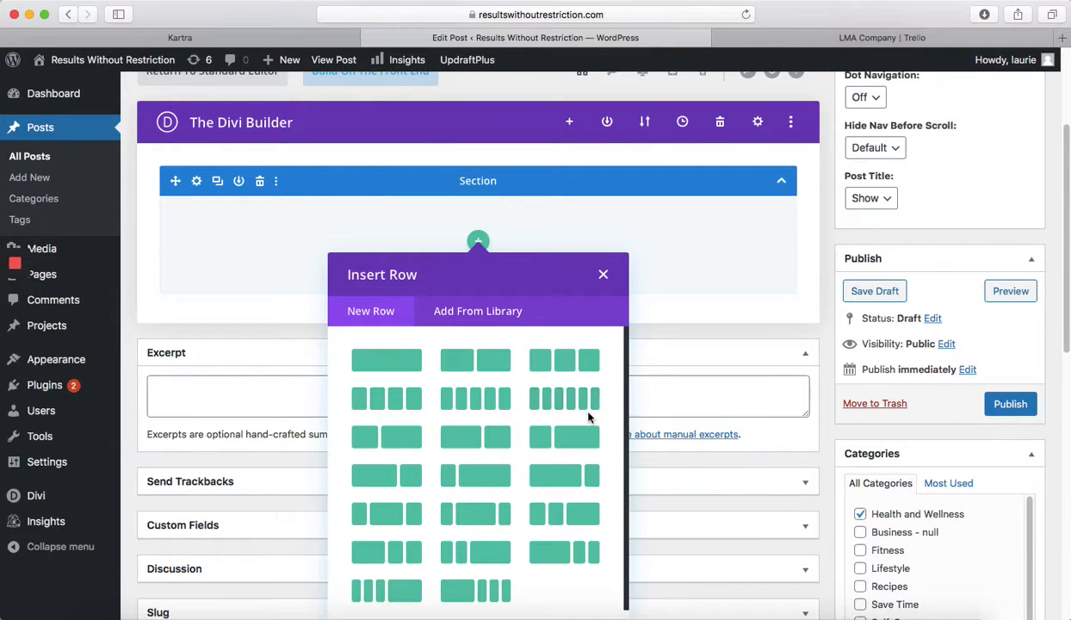
pyautogui.click(385, 362)
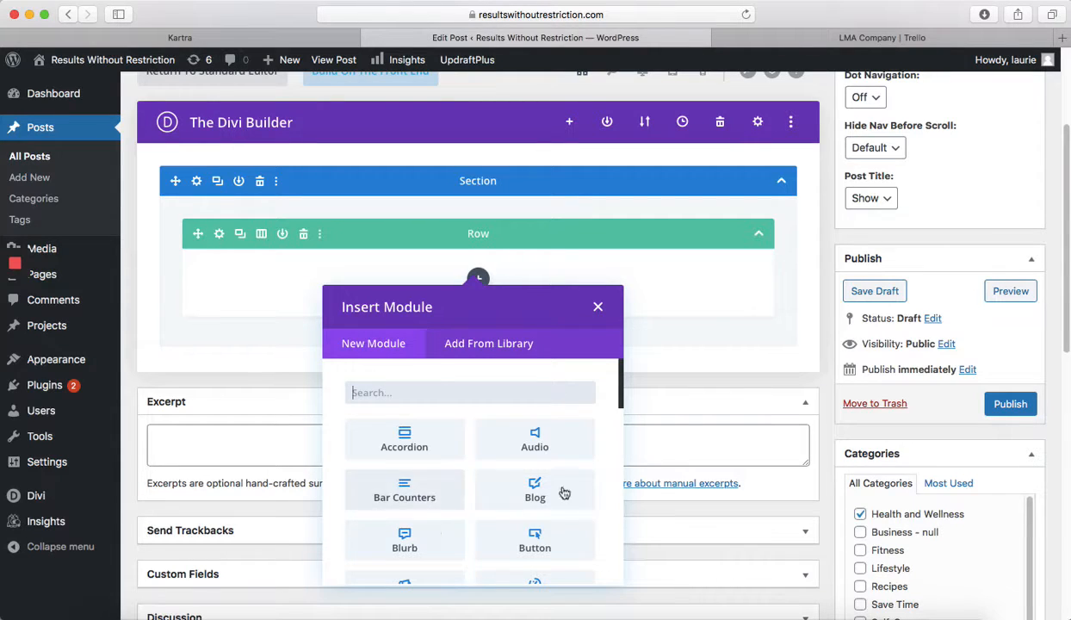
# Insert a Text module in the row with the body text "BLOG CONTENT" and save it.
pyautogui.write('Text')
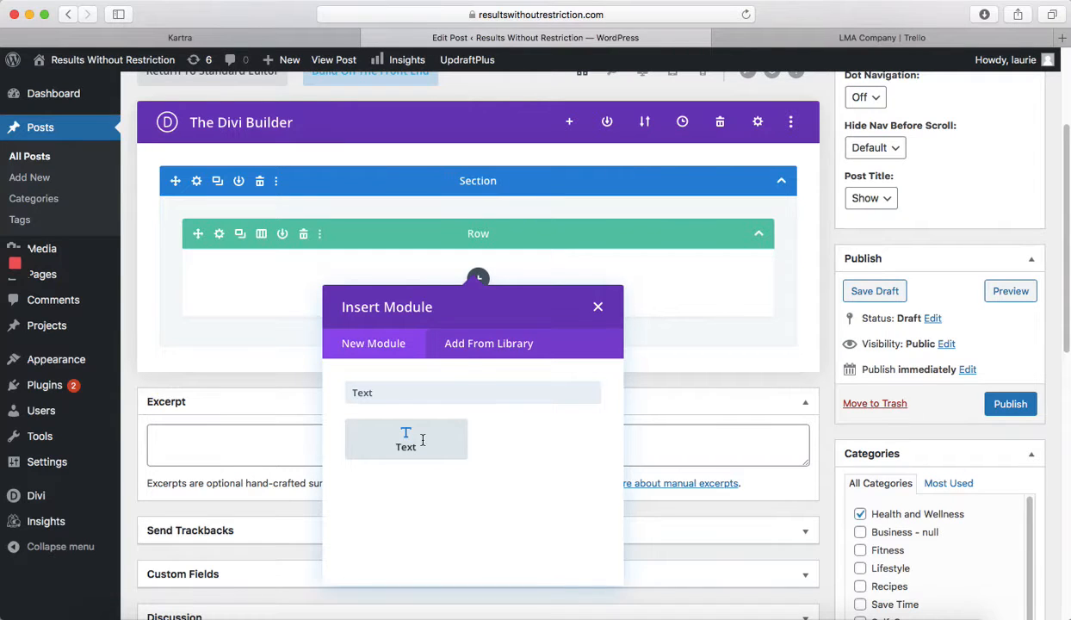
pyautogui.click(422, 440)
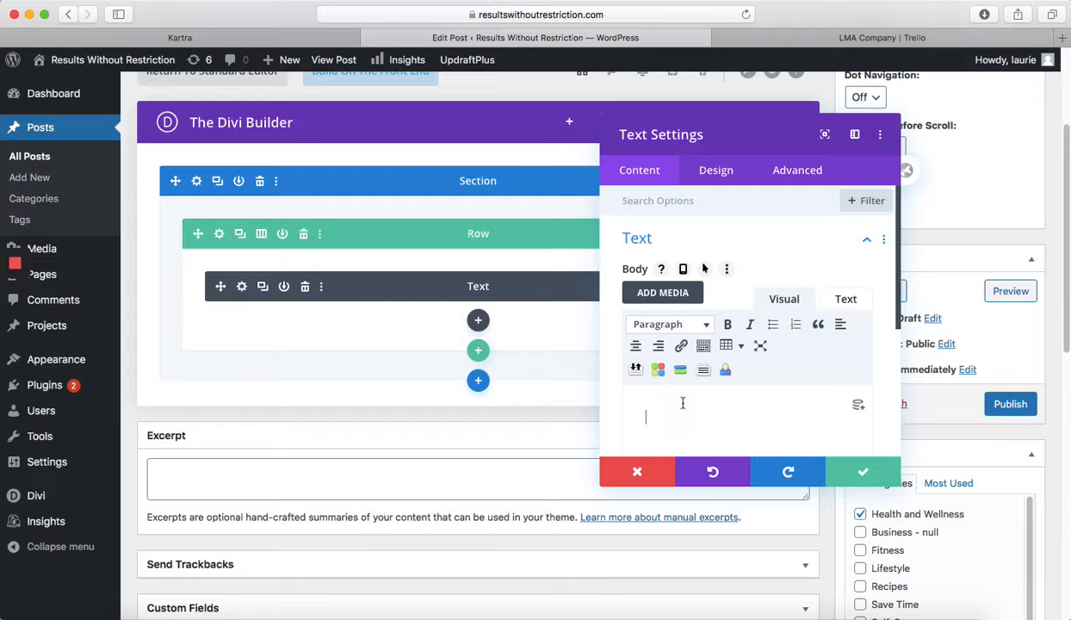
pyautogui.write('BLOG CON')
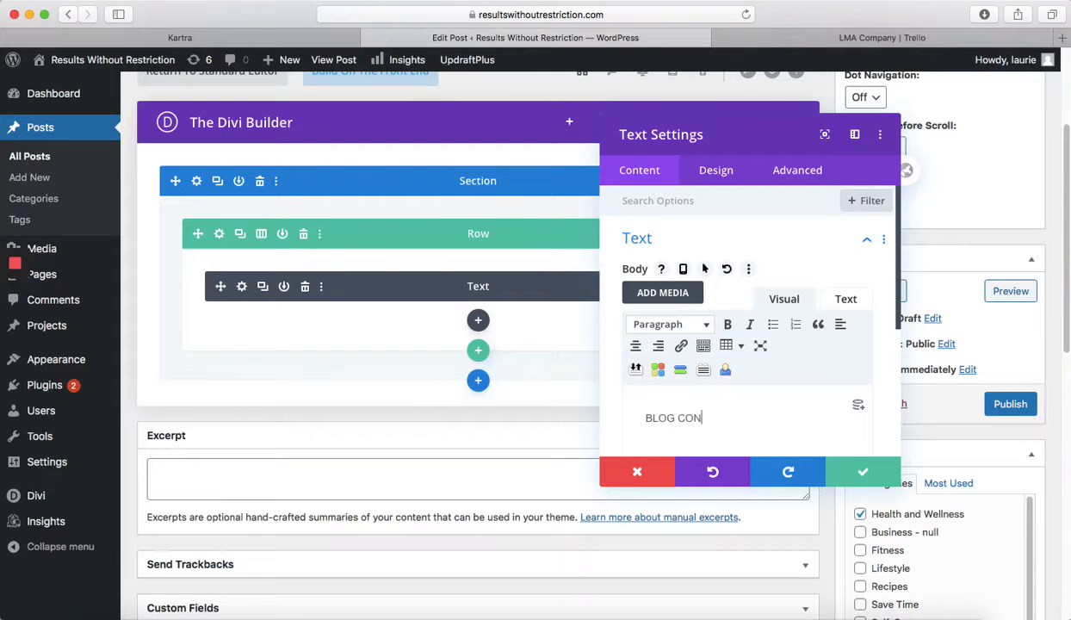
pyautogui.write('TENT')
pyautogui.click(863, 473)
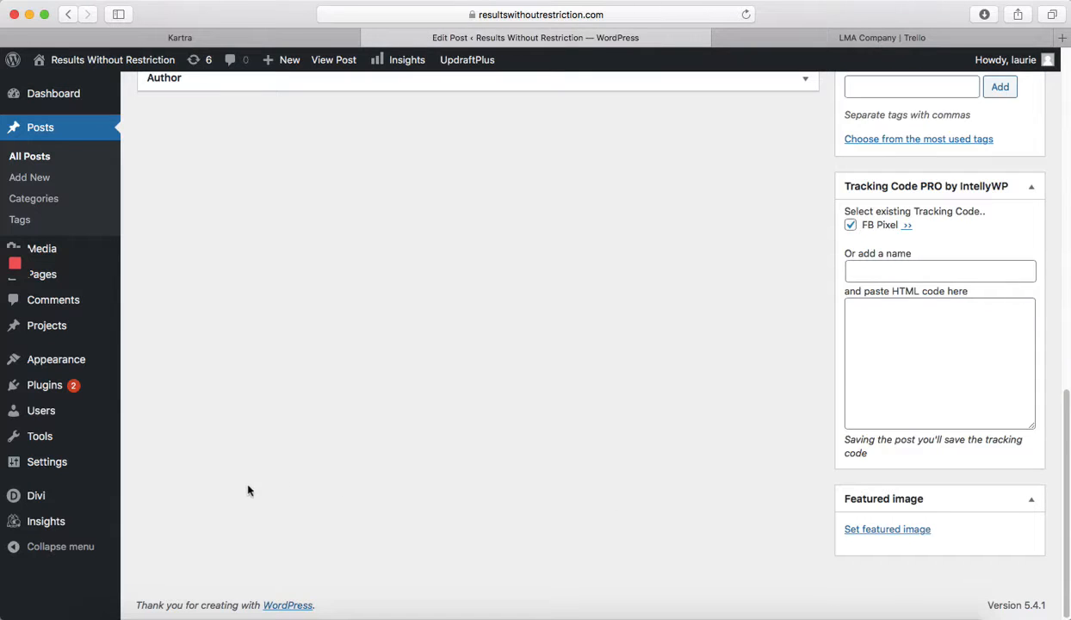
# Add a two-column row below the text row, with a narrower first column and a wider second column.
pyautogui.scroll(-3, 491, 405)
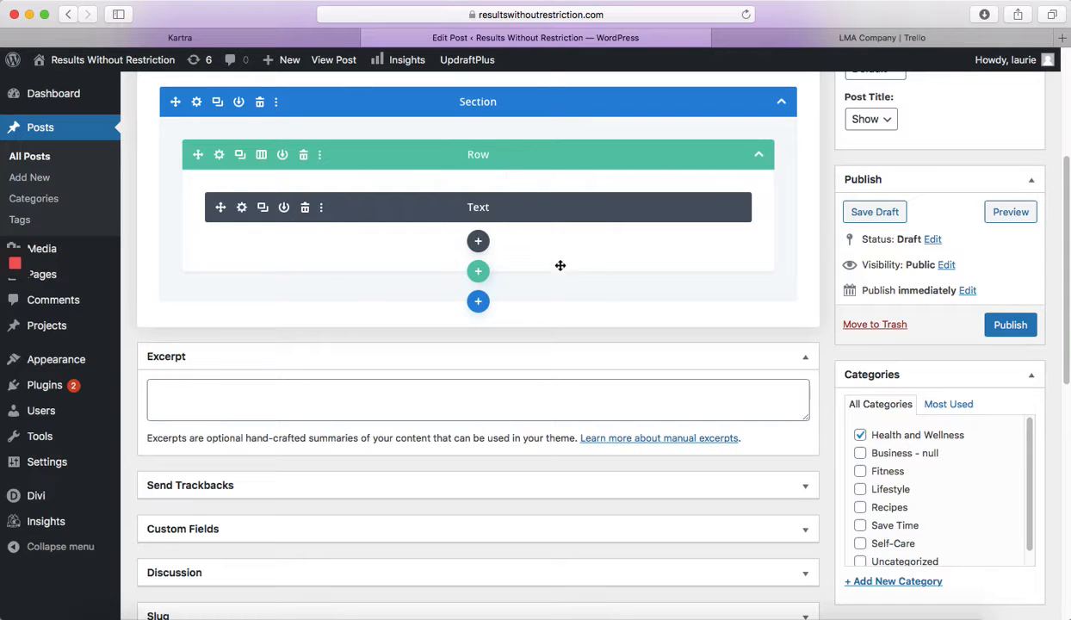
pyautogui.click(478, 273)
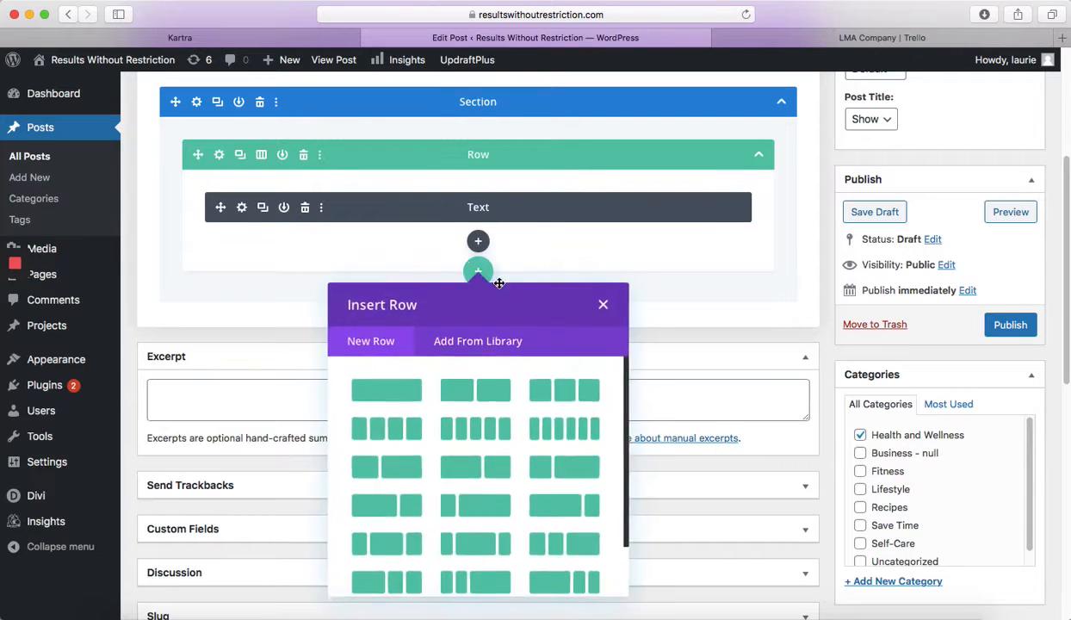
pyautogui.click(386, 463)
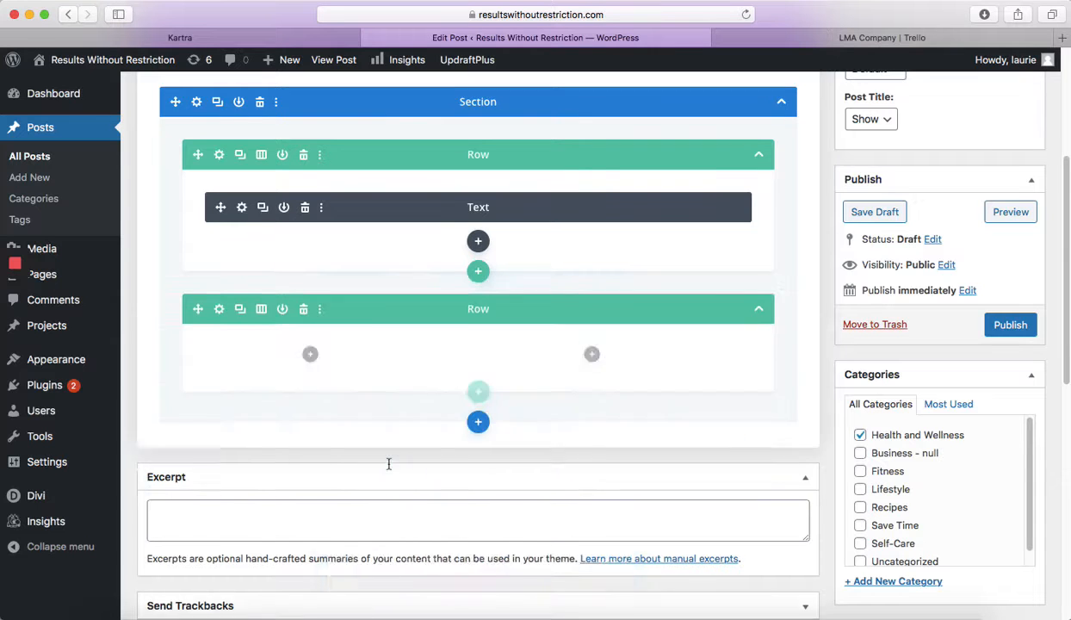
# Insert an Image module in the narrower column of the second row and save it without choosing an image.
pyautogui.click(239, 403)
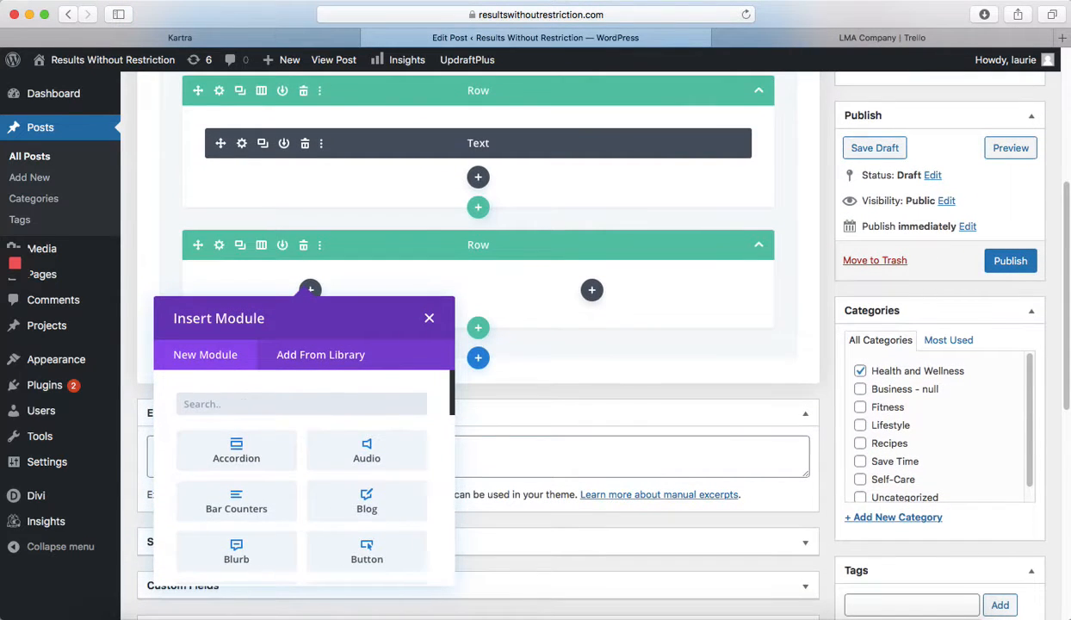
pyautogui.write('image')
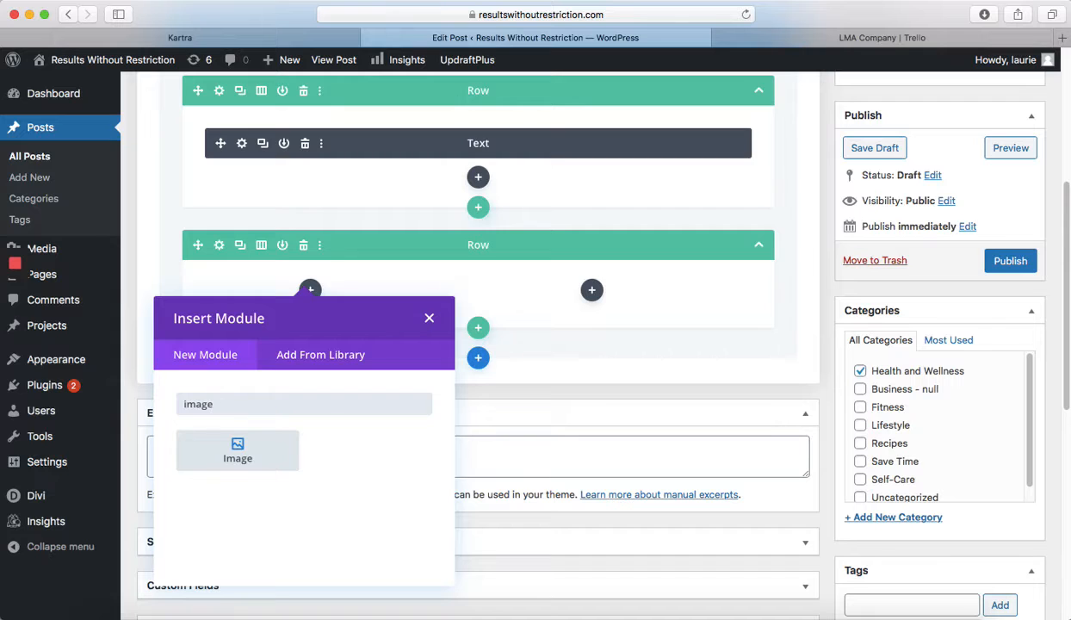
pyautogui.click(237, 446)
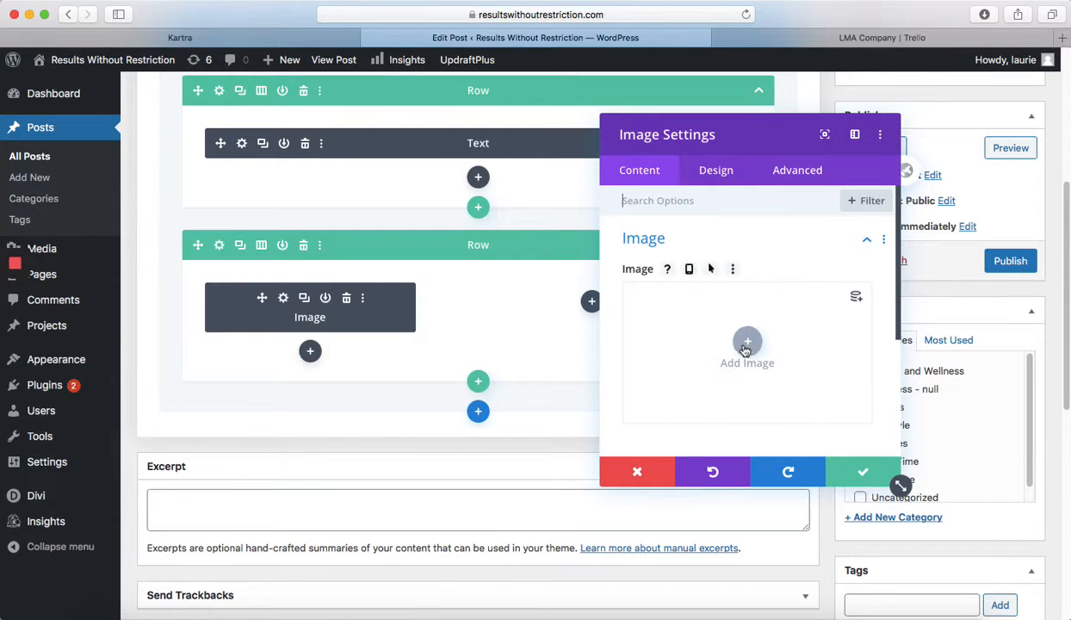
pyautogui.click(861, 469)
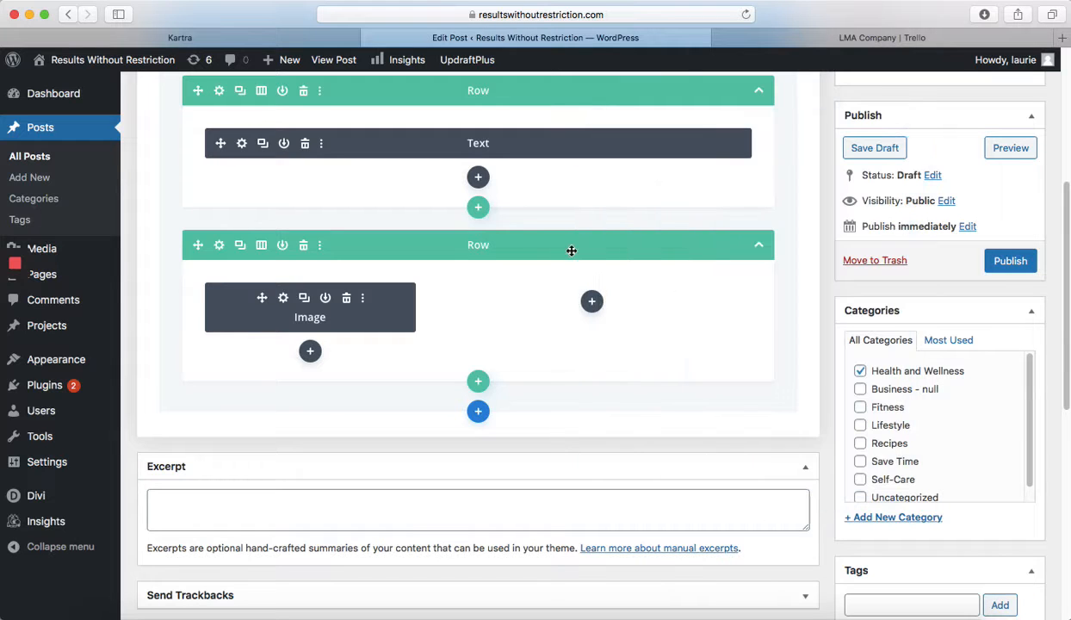
# Insert an Email Optin module in the wider column of the second row.
pyautogui.click(592, 303)
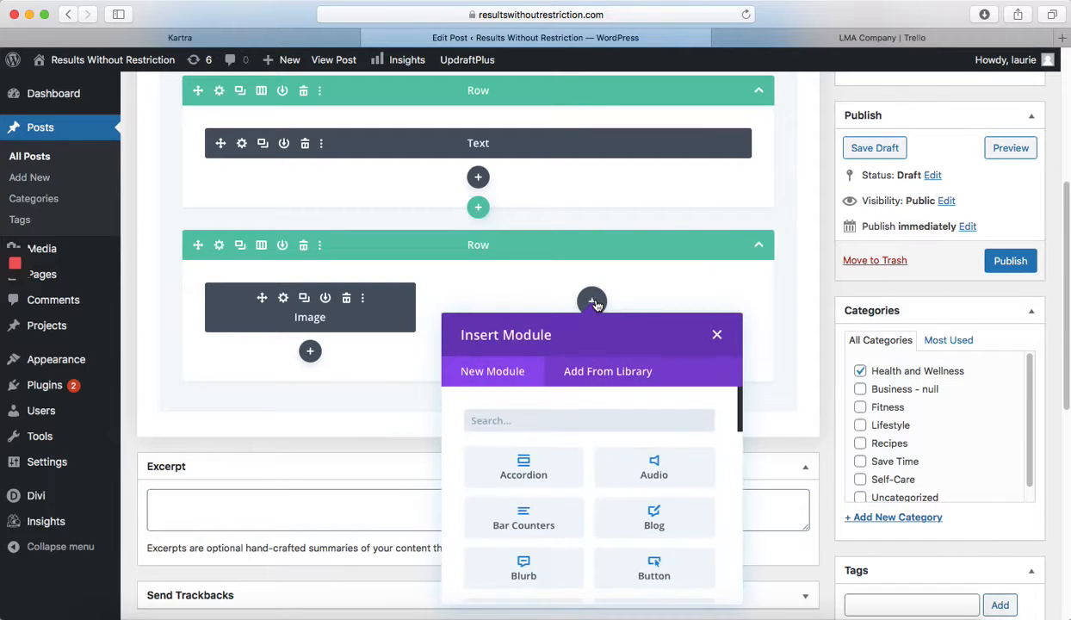
pyautogui.write('Te')
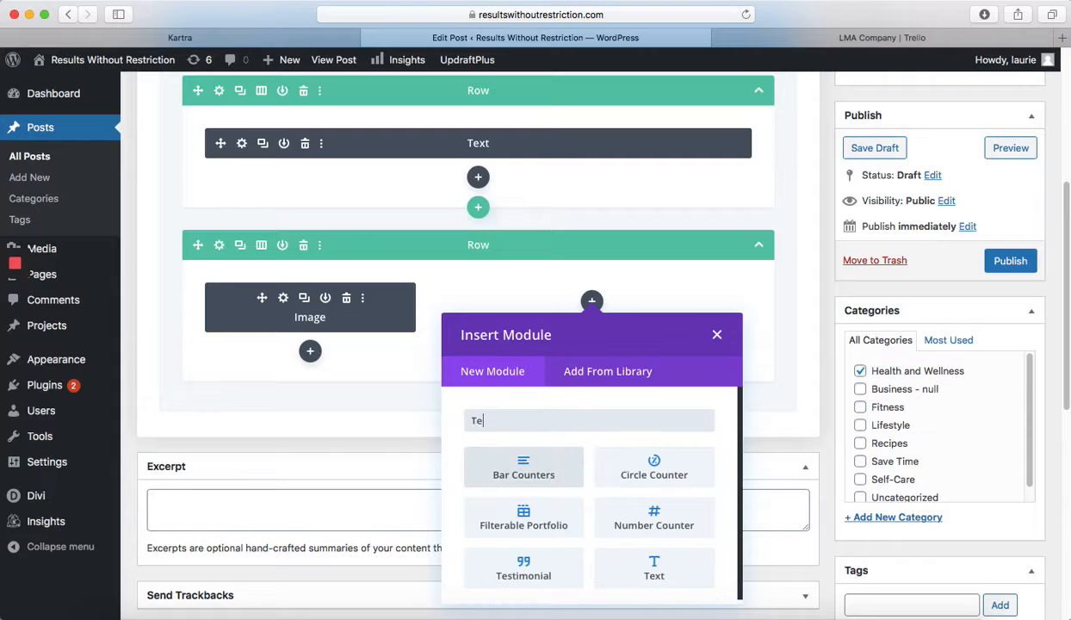
pyautogui.press('BackSpace')
pyautogui.write('ext')
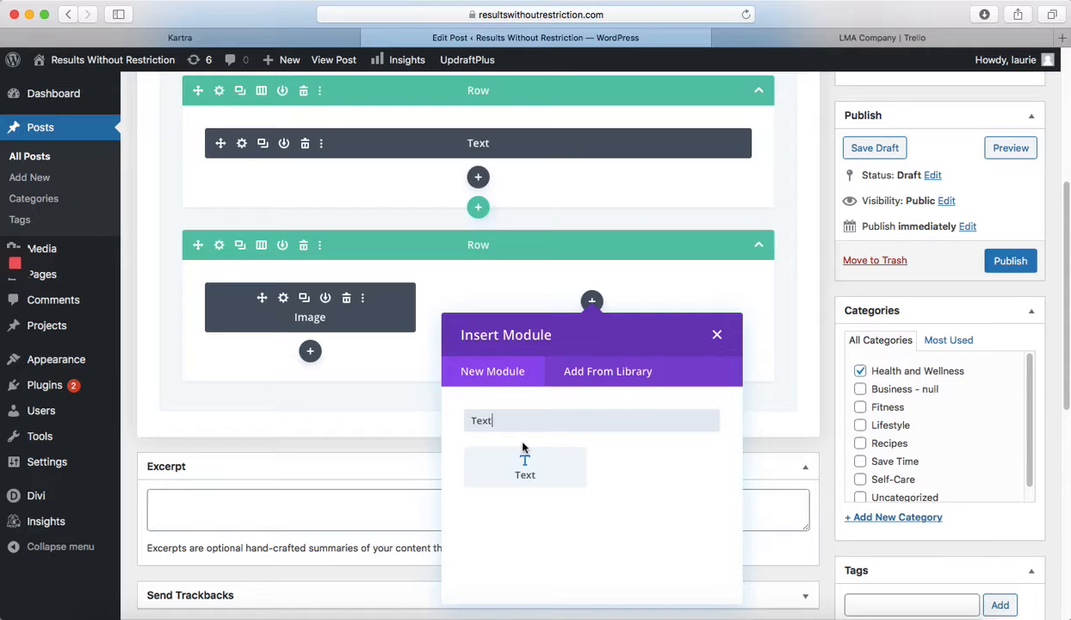
pyautogui.moveTo(508, 423); pyautogui.dragTo(468, 419)
pyautogui.write('ema')
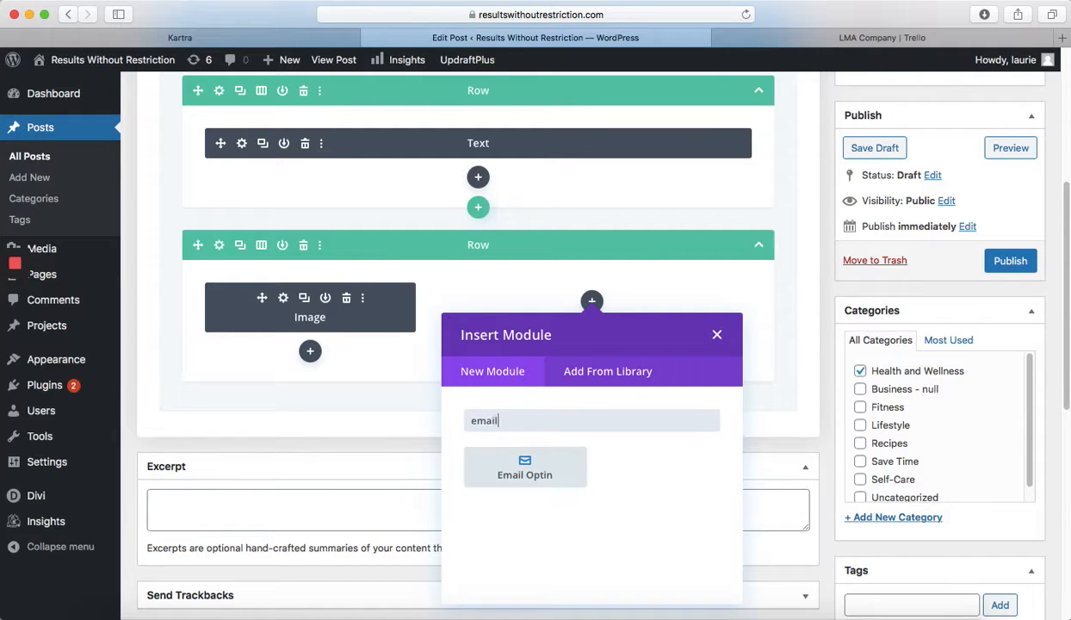
pyautogui.write('il')
pyautogui.click(530, 466)
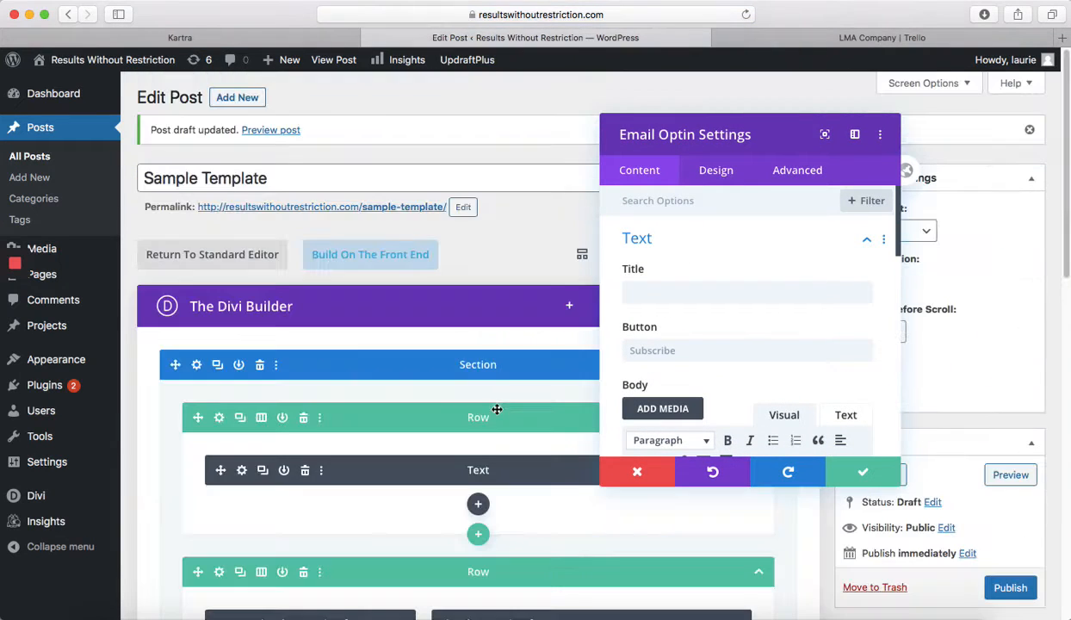
# Examine the Email Optin module's email account section and its list of supported service providers.
pyautogui.scroll(-3, 746, 272)
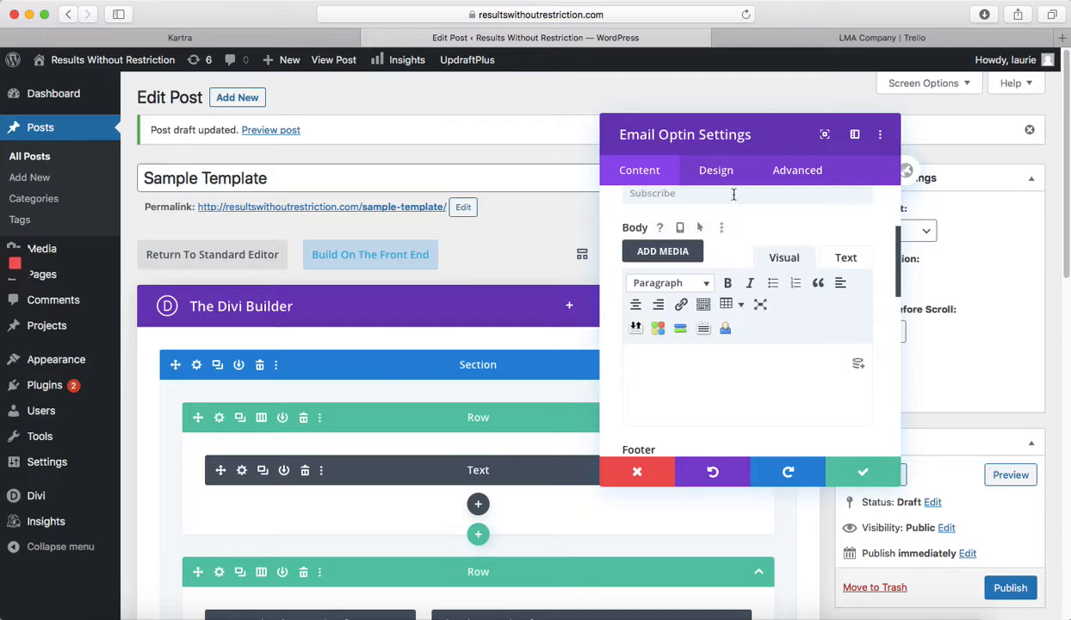
pyautogui.scroll(-6, 769, 344)
pyautogui.scroll(-2, 769, 353)
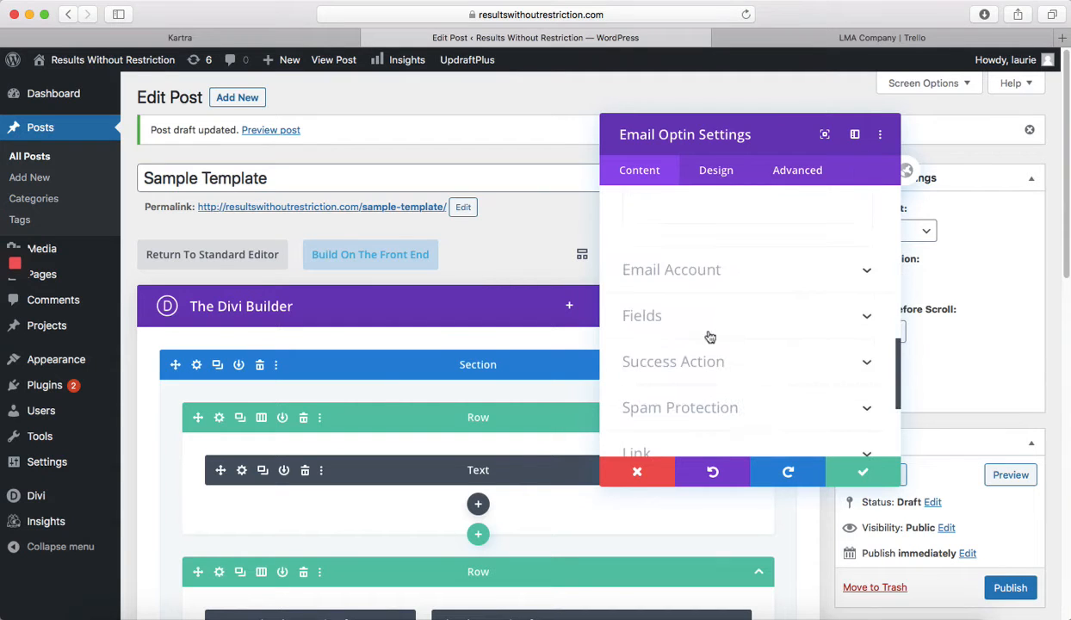
pyautogui.click(863, 272)
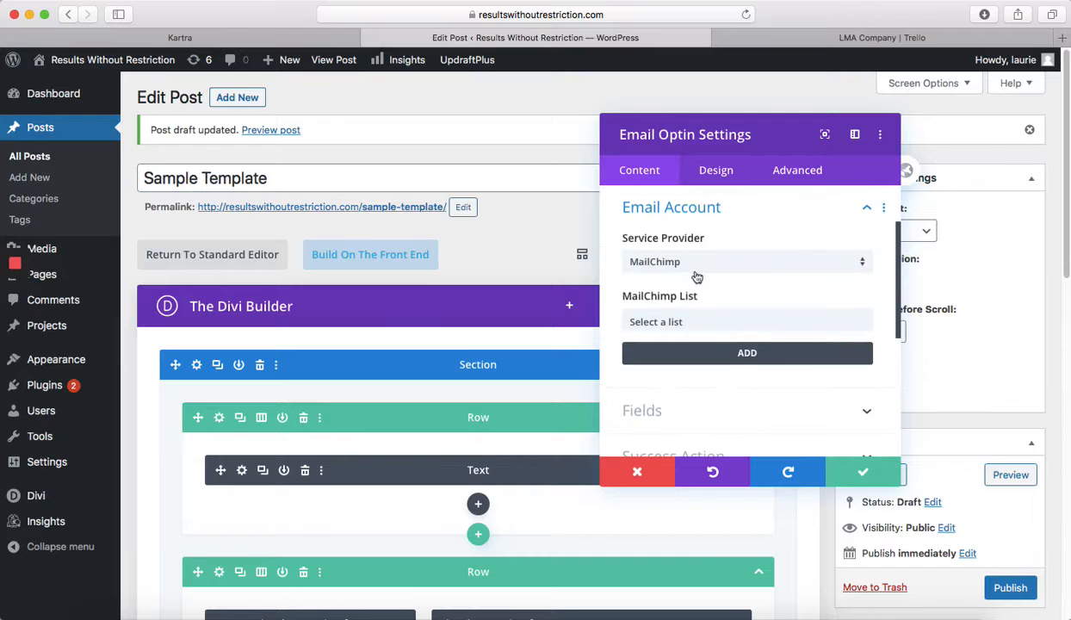
pyautogui.click(861, 264)
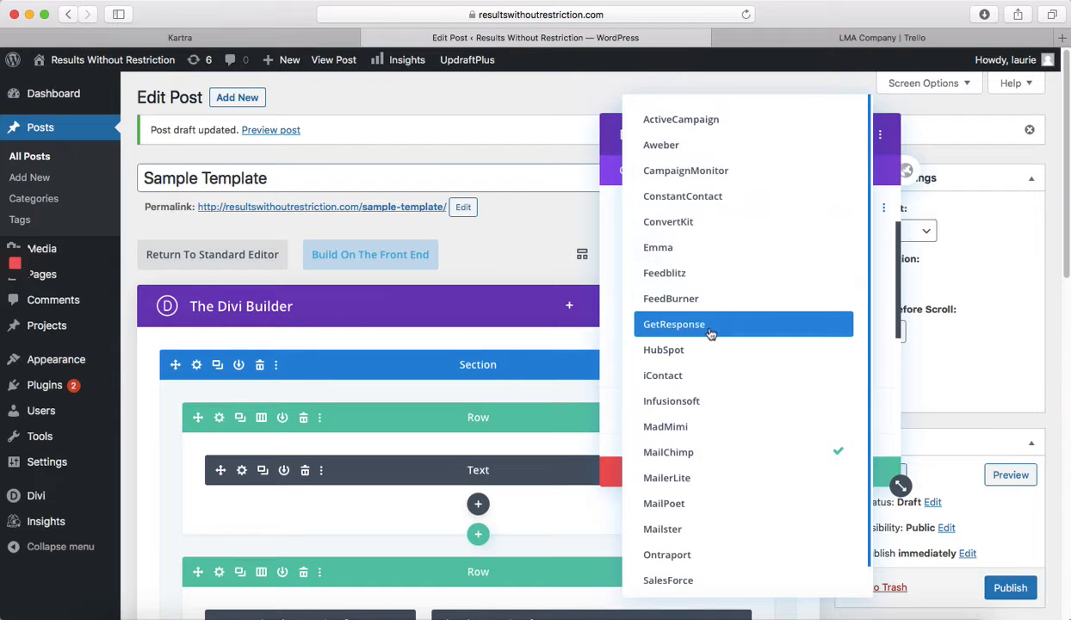
pyautogui.scroll(-1, 722, 405)
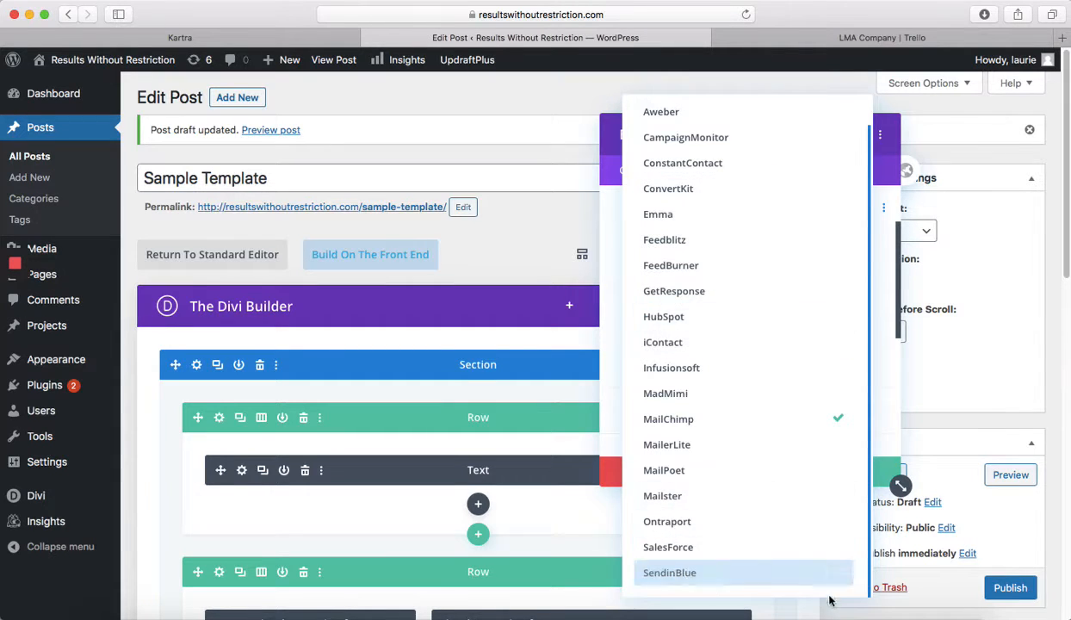
pyautogui.scroll(1, 756, 436)
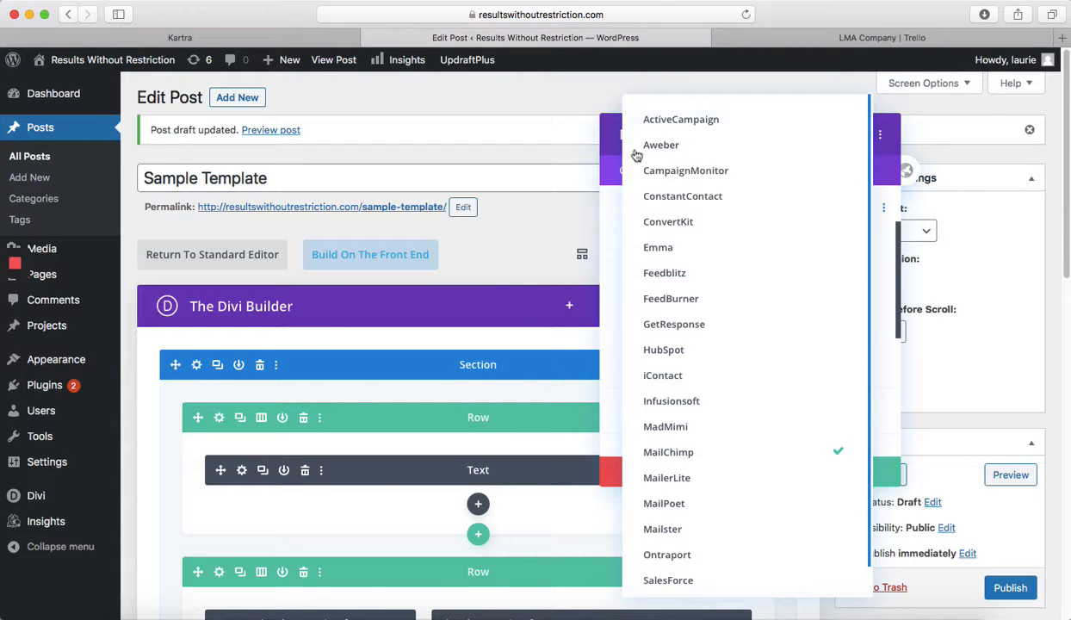
pyautogui.click(567, 256)
pyautogui.scroll(-5, 811, 372)
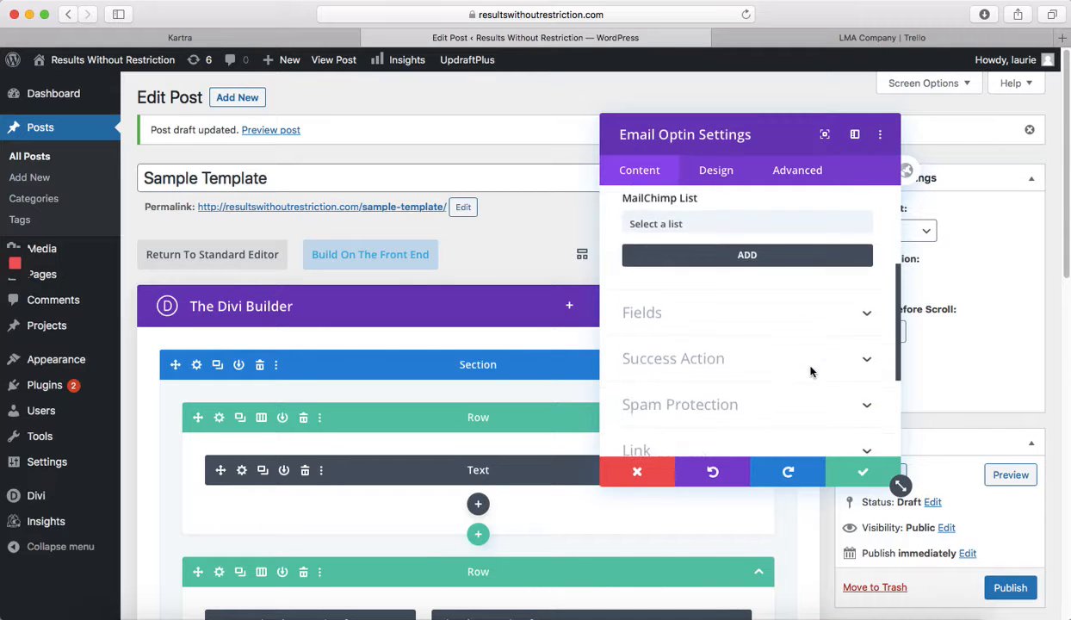
pyautogui.scroll(5, 813, 376)
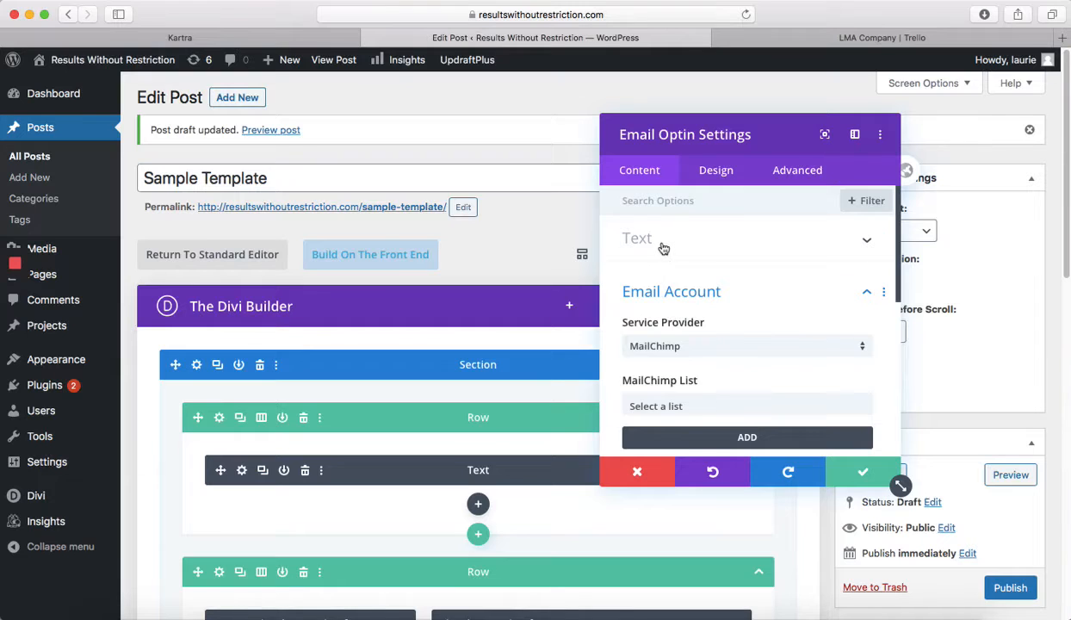
# Set the Email Optin title to "DOWNLOAD MY RECIPE BOOK" and save the module.
pyautogui.click(663, 248)
pyautogui.click(662, 292)
pyautogui.write('su')
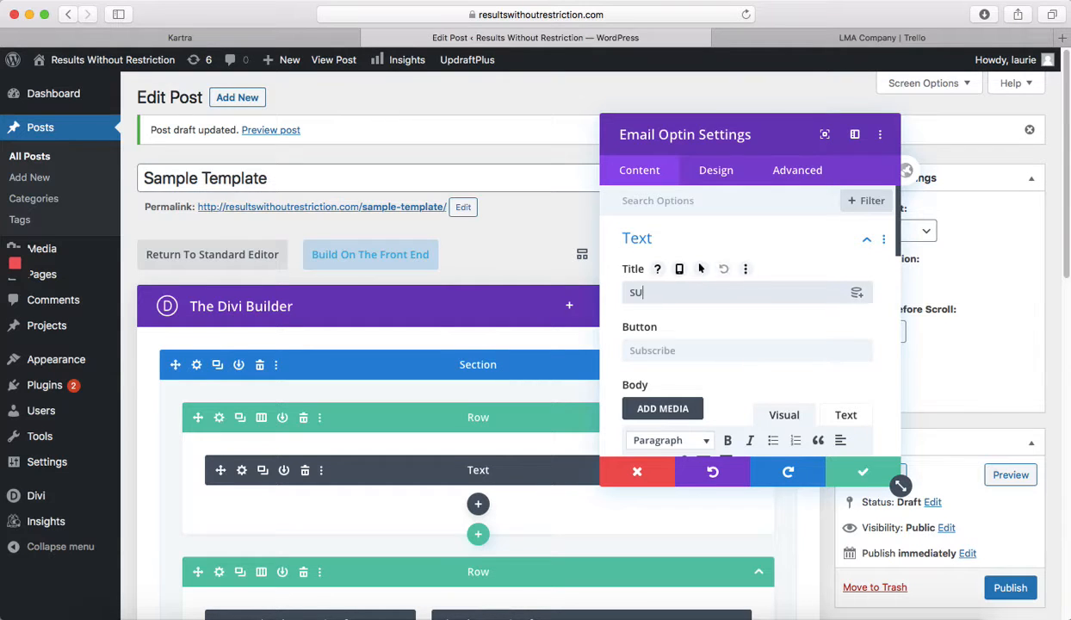
pyautogui.press('BackSpace')
pyautogui.press('BackSpace')
pyautogui.write('down')
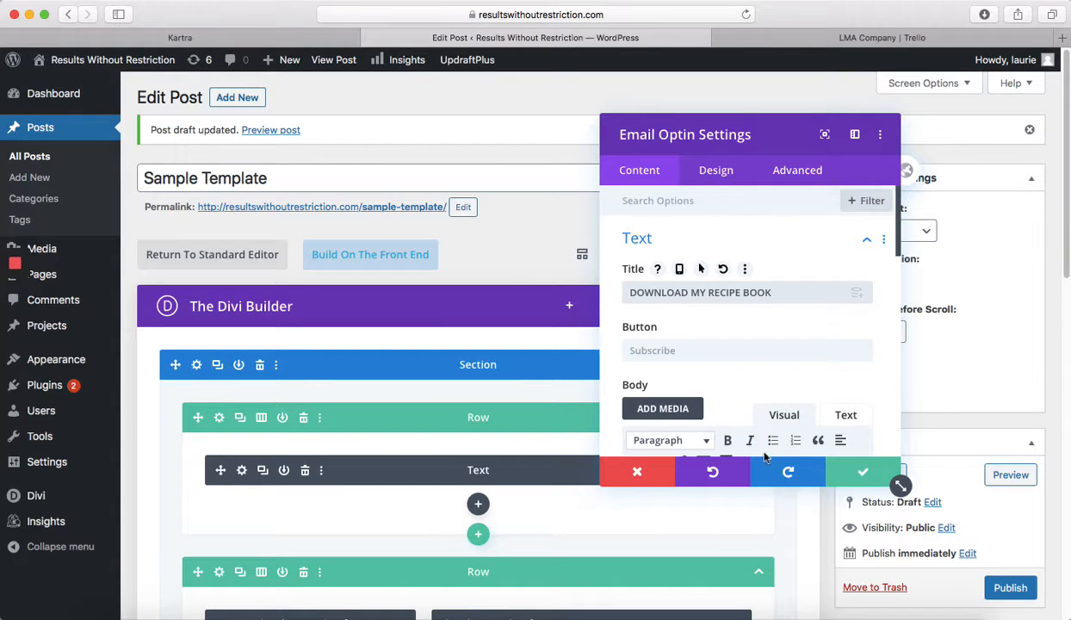
pyautogui.click(864, 470)
# Add a single-column row below the image and email opt-in row, and insert a Text module saved with an empty body.
pyautogui.scroll(-1, 521, 489)
pyautogui.scroll(-3, 525, 487)
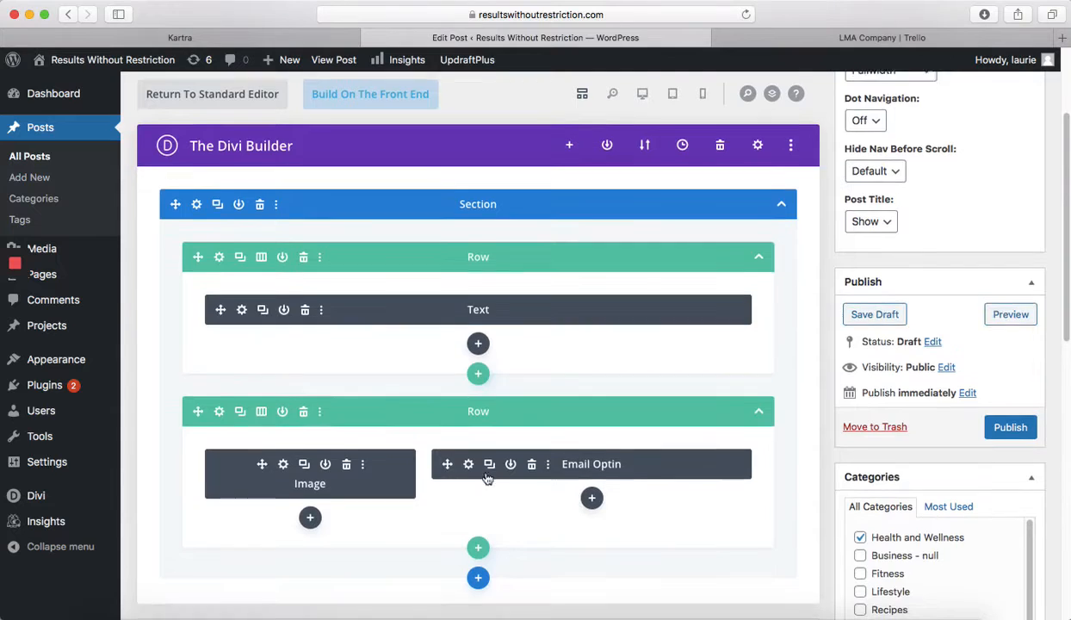
pyautogui.scroll(-5, 488, 478)
pyautogui.scroll(-3, 490, 466)
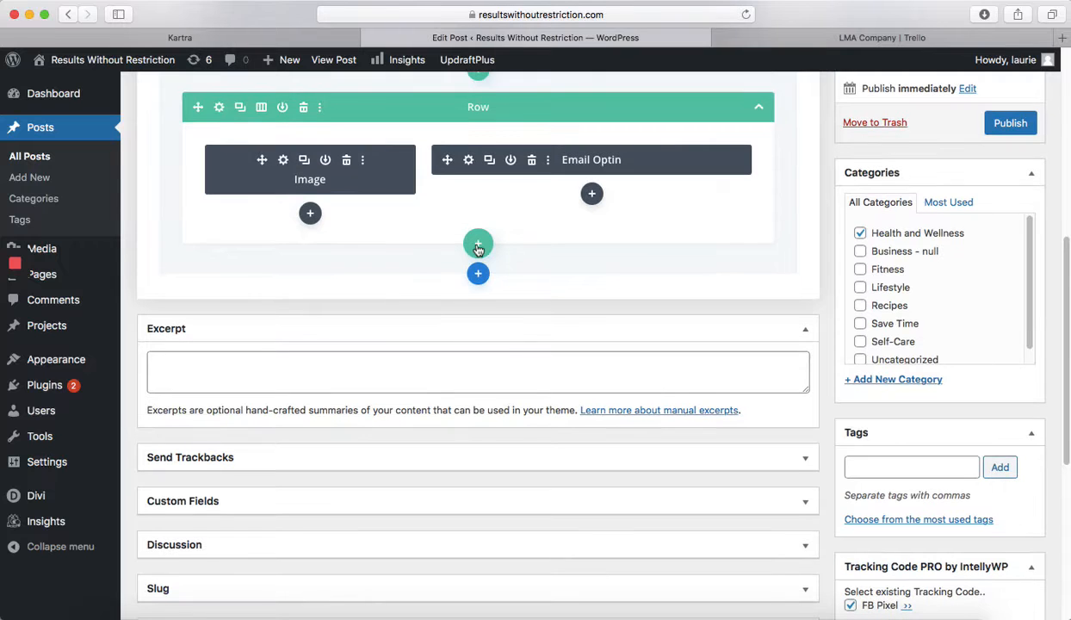
pyautogui.click(478, 249)
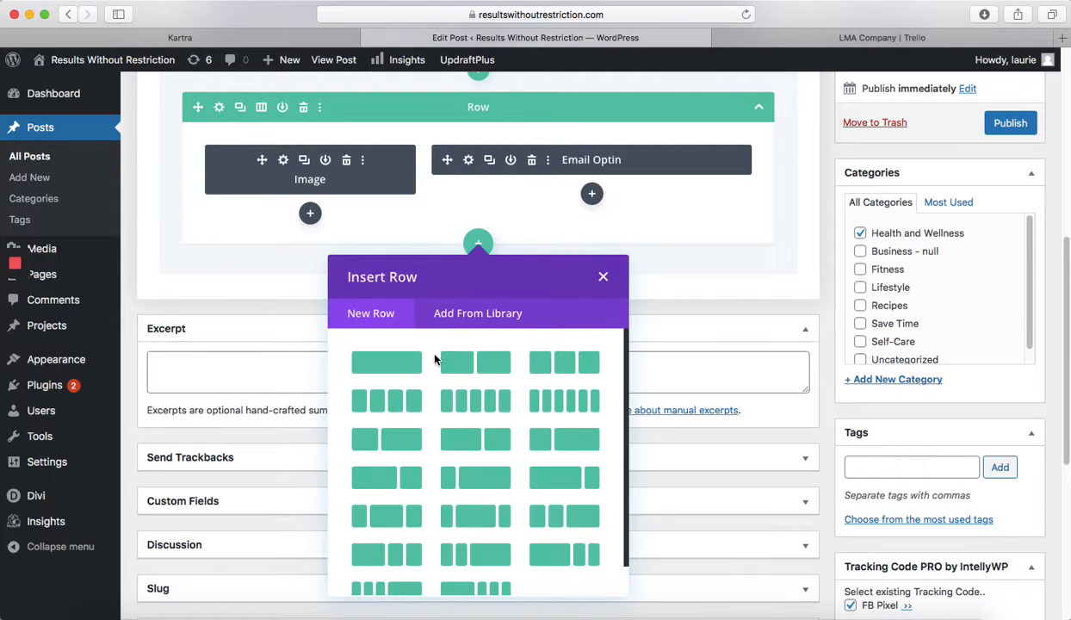
pyautogui.click(378, 365)
pyautogui.write('Text')
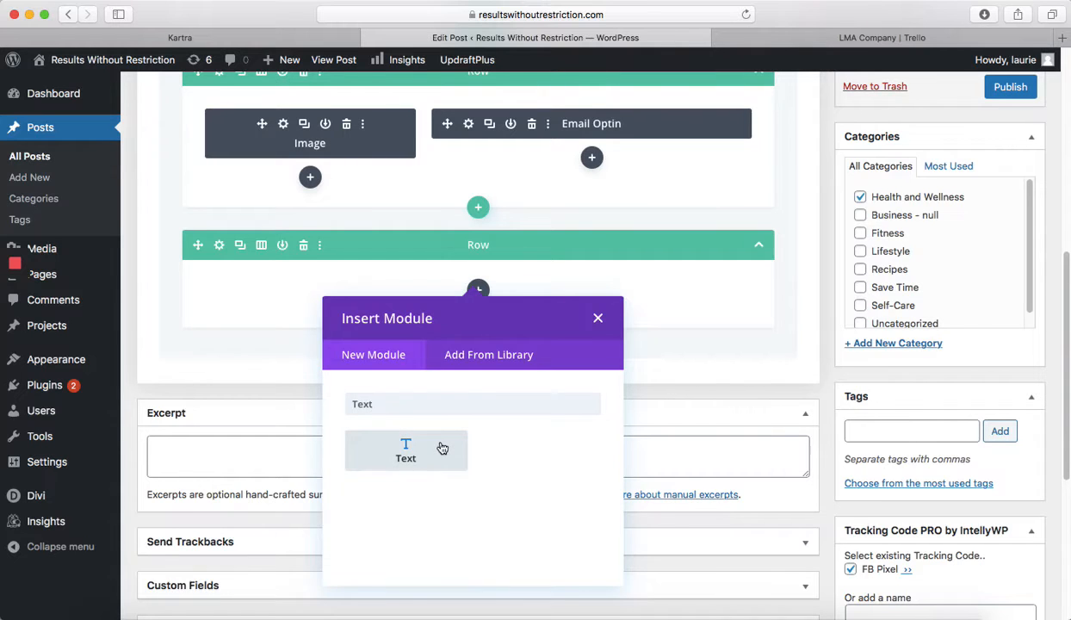
pyautogui.click(434, 440)
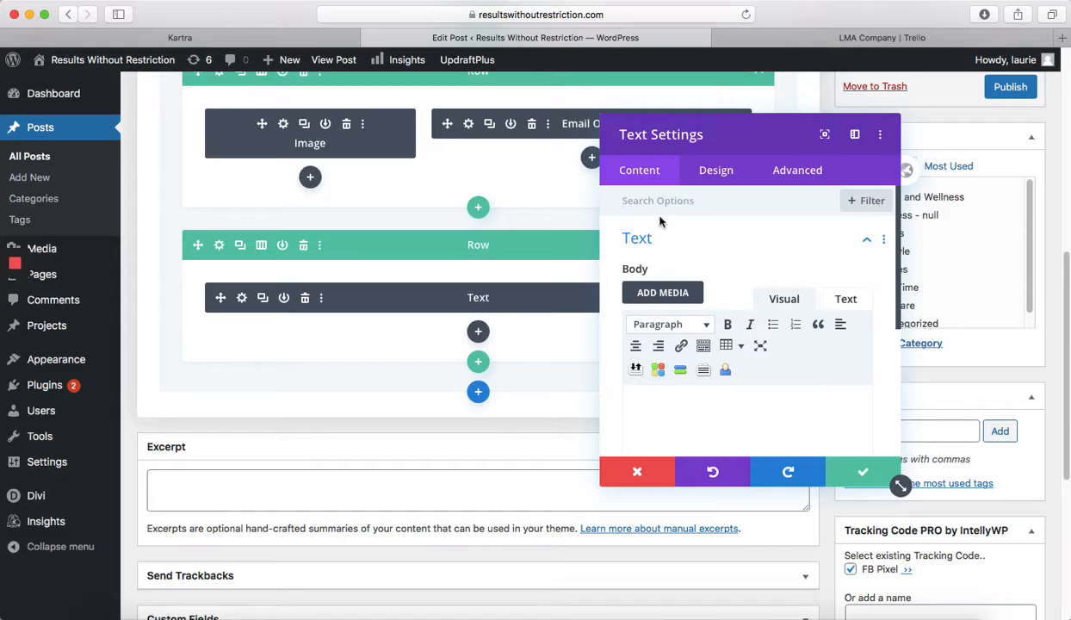
pyautogui.click(725, 403)
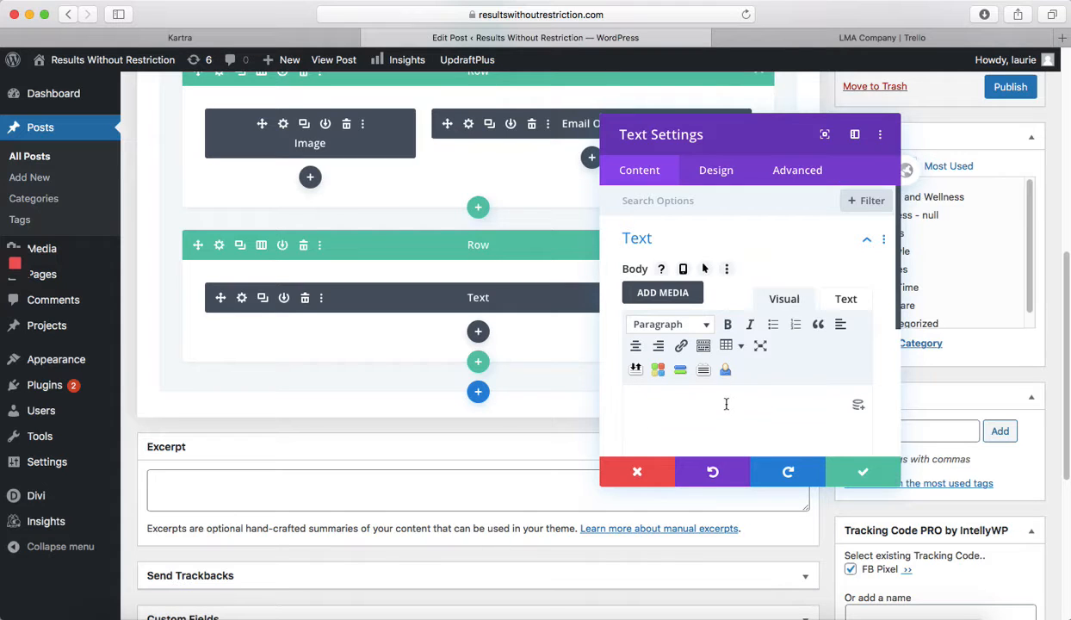
pyautogui.click(872, 473)
# Add a row with three equal columns below the new text row and insert a Blog module with default settings in its first column.
pyautogui.scroll(-5, 889, 481)
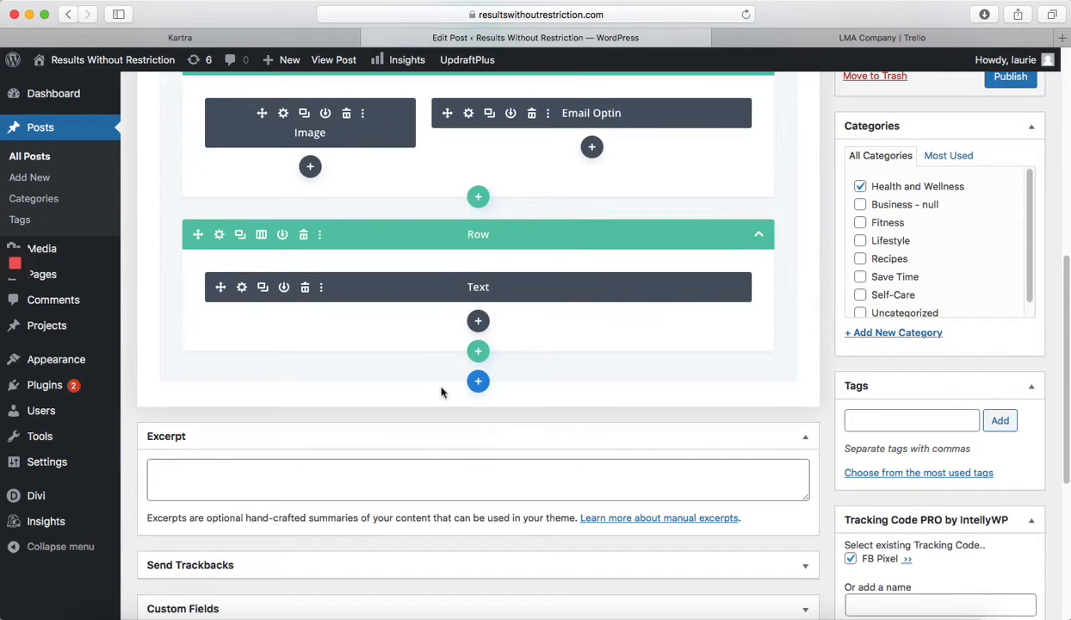
pyautogui.click(478, 352)
pyautogui.scroll(-4, 672, 361)
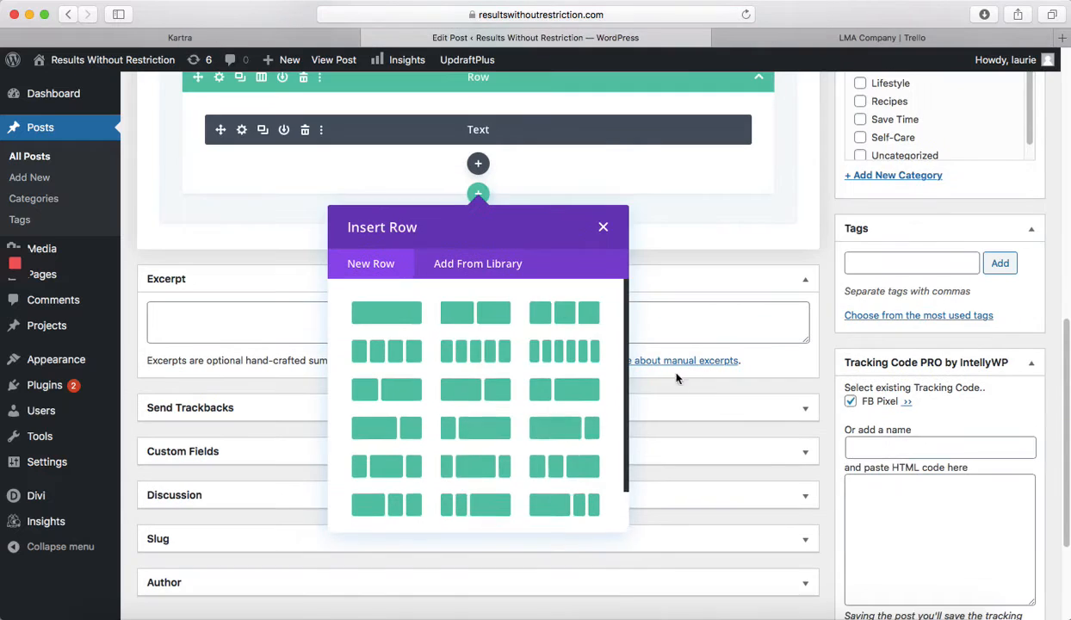
pyautogui.click(576, 313)
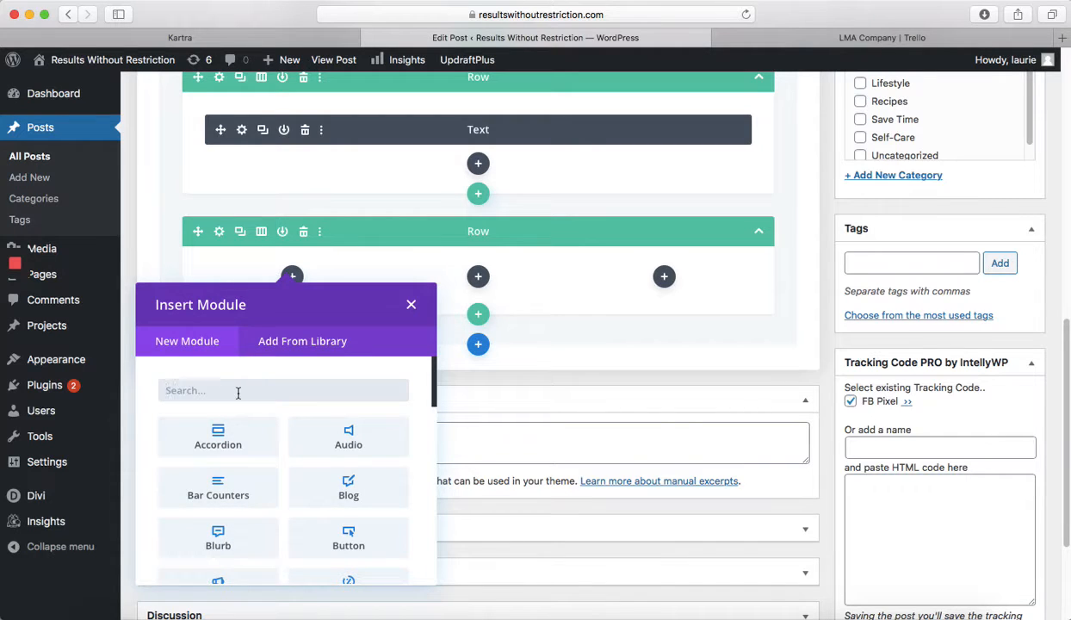
pyautogui.write('blog')
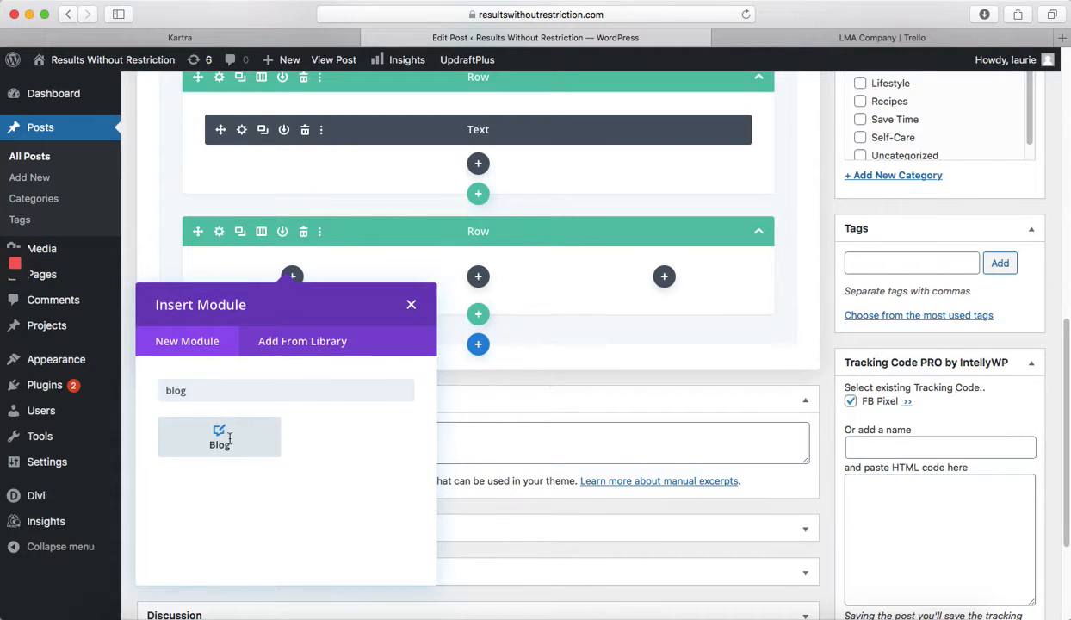
pyautogui.click(225, 440)
pyautogui.click(892, 478)
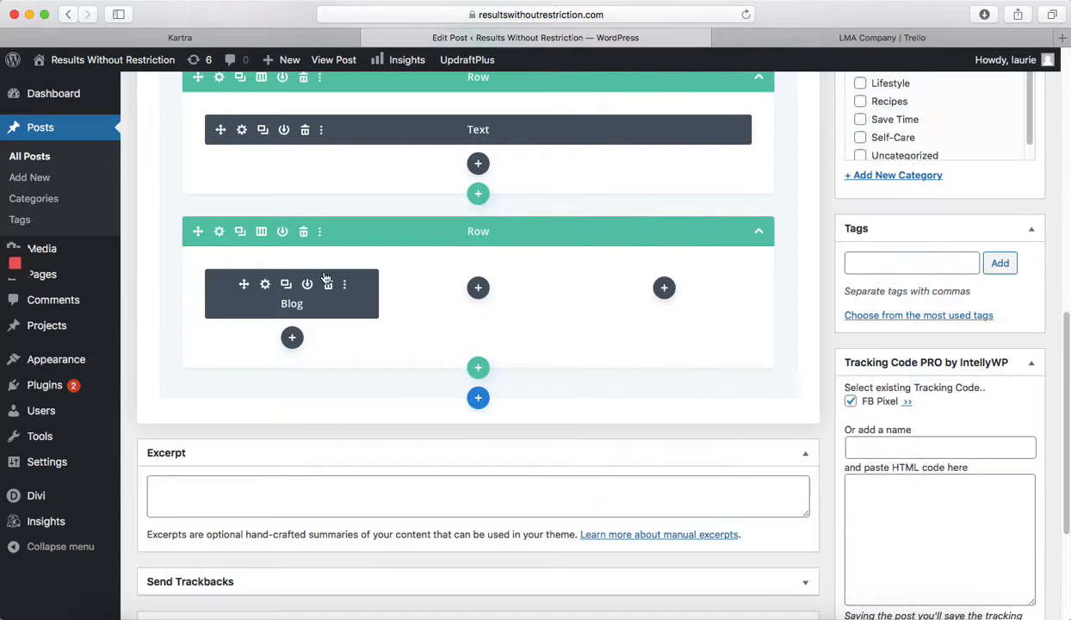
# Duplicate the Blog module twice and move the copies into the second and third columns.
pyautogui.click(287, 285)
pyautogui.click(288, 285)
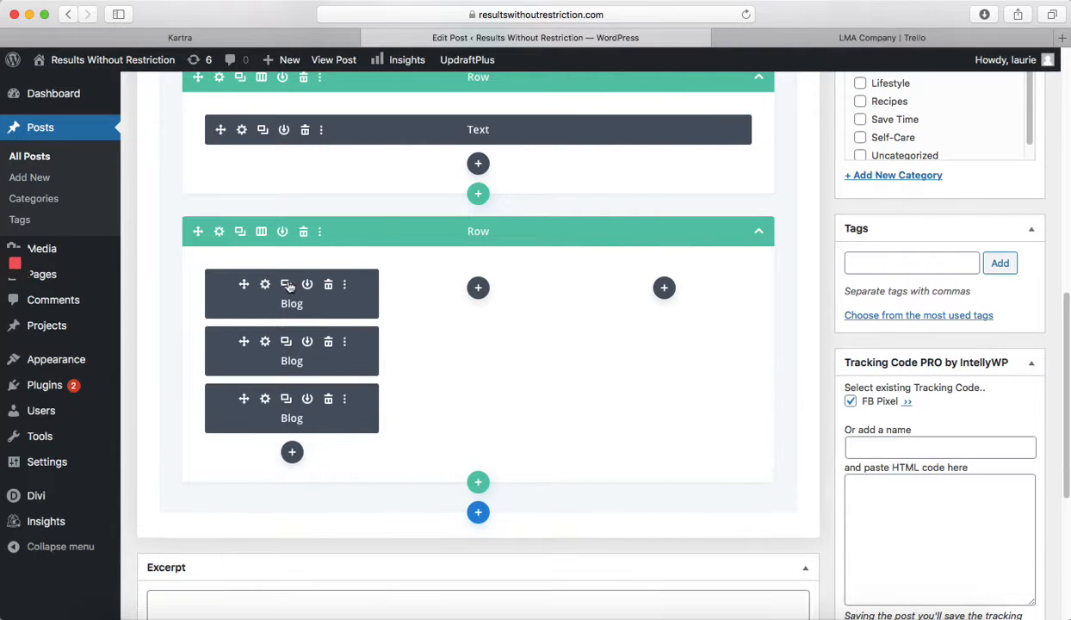
pyautogui.moveTo(320, 316); pyautogui.dragTo(430, 302)
pyautogui.moveTo(245, 334); pyautogui.dragTo(603, 279)
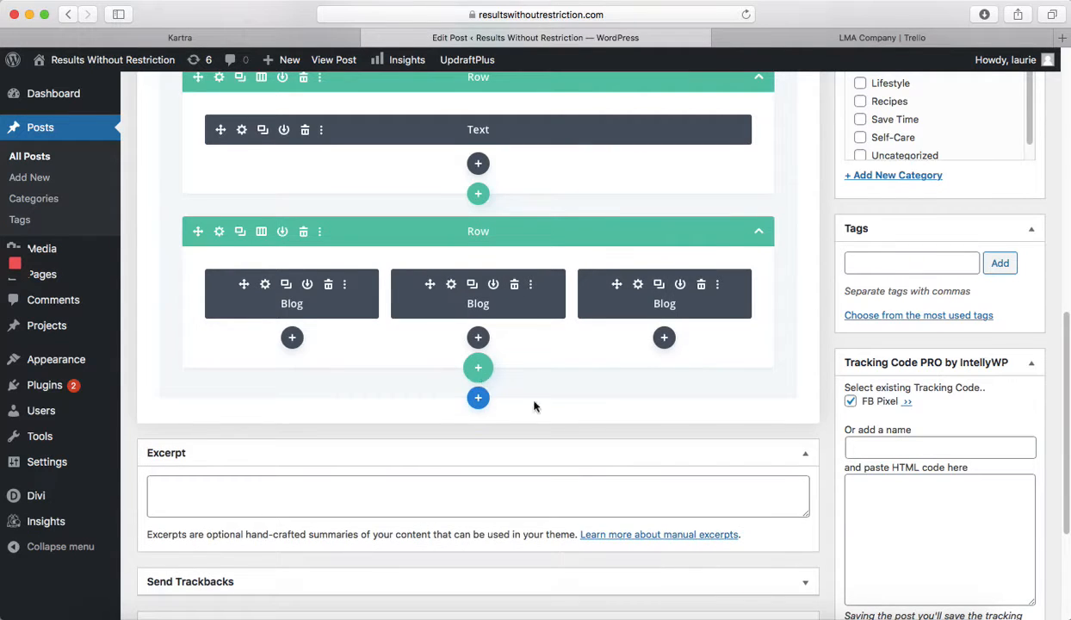
# Add a two-column row below the Blog modules row, with a one-third first column and a two-thirds second column.
pyautogui.scroll(-2, 547, 410)
pyautogui.click(477, 312)
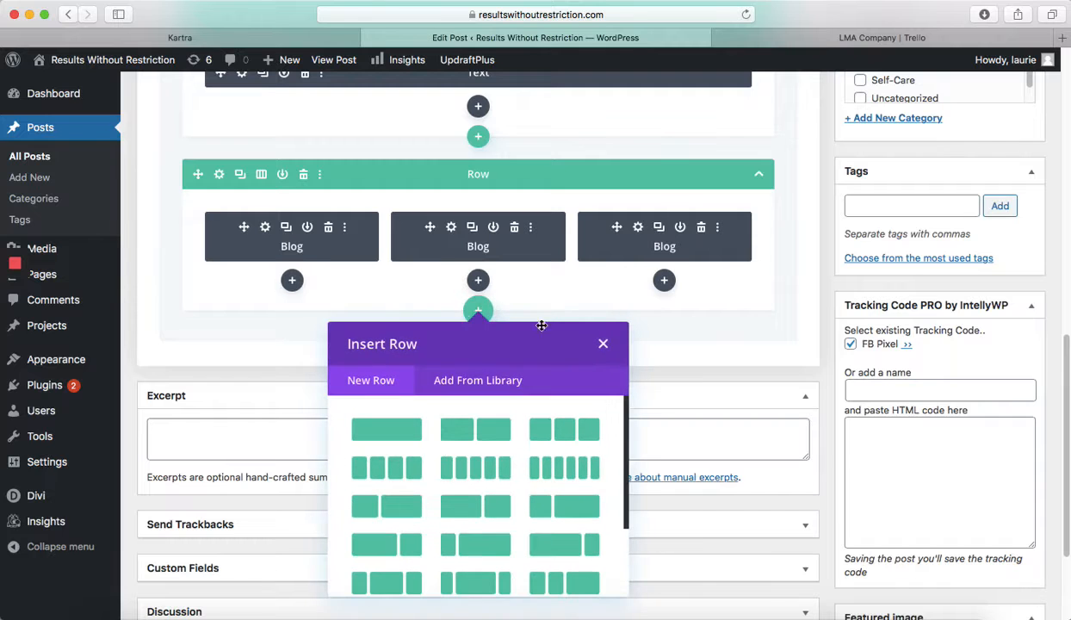
pyautogui.scroll(-2, 672, 426)
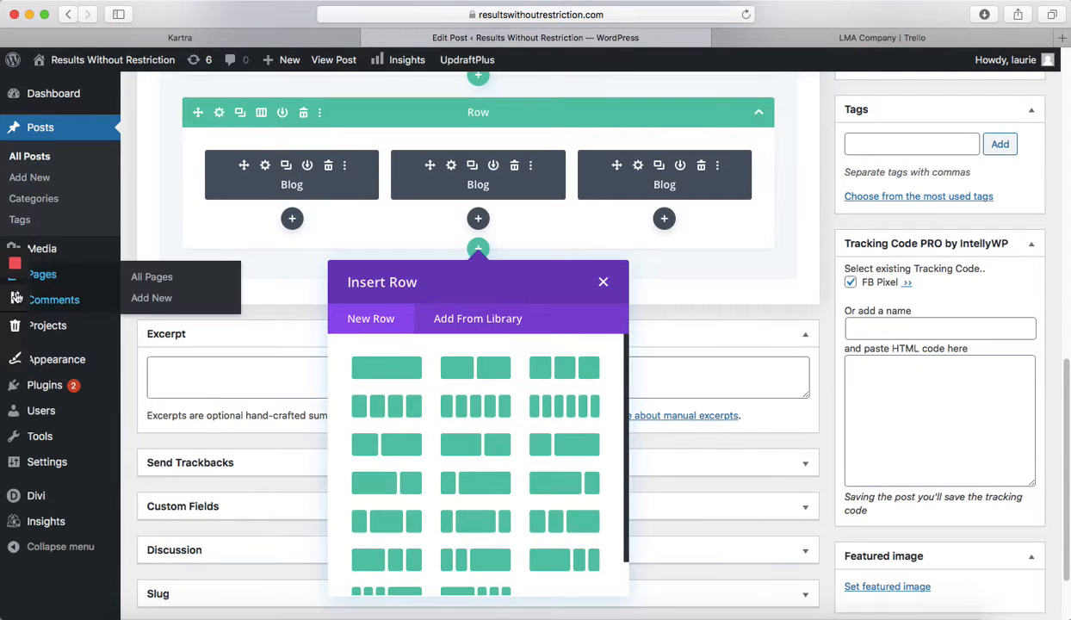
pyautogui.click(14, 301)
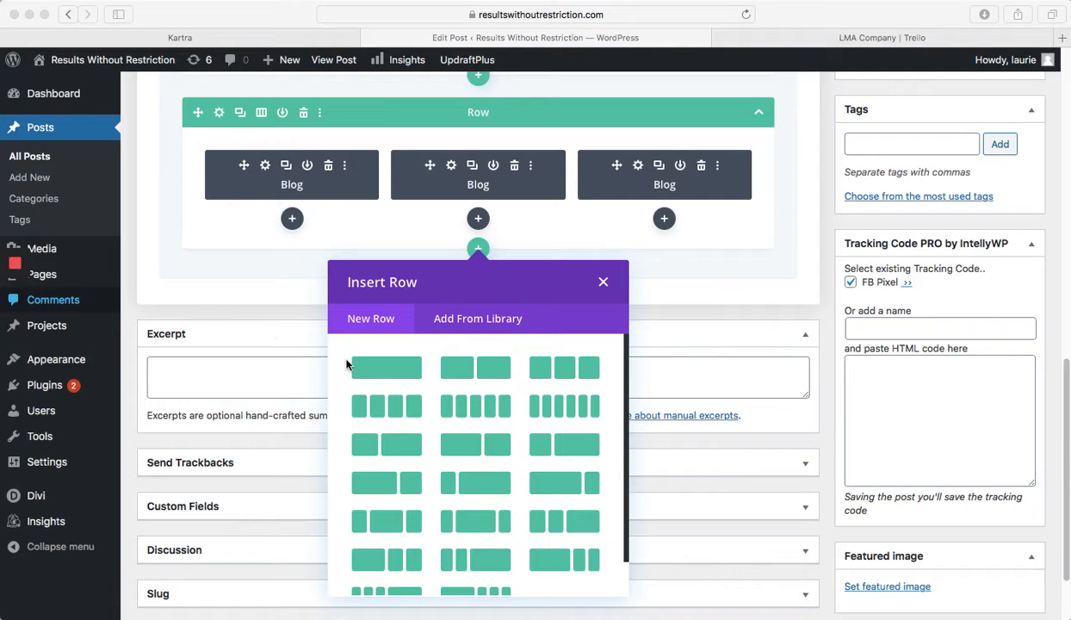
pyautogui.click(553, 445)
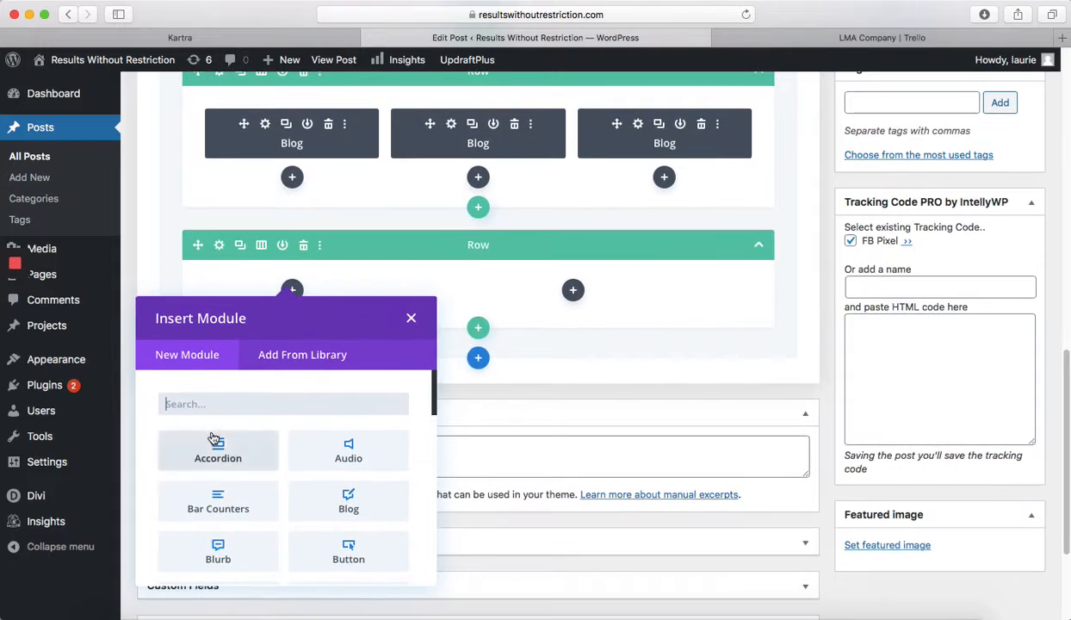
# Insert an Image module in the narrower column of the last row and save it without choosing an image.
pyautogui.write('image')
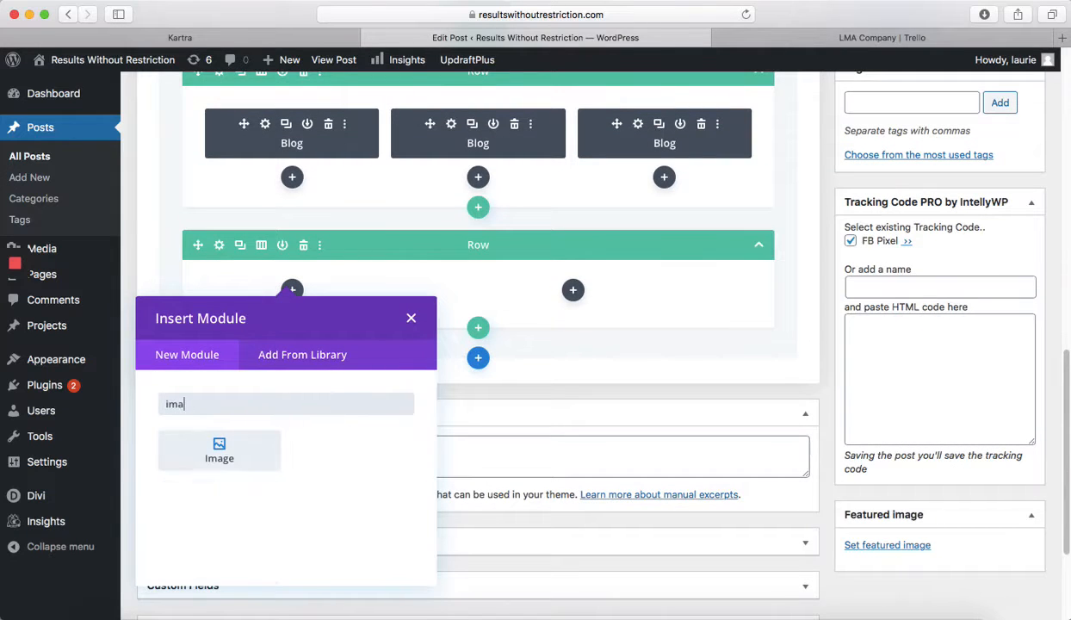
pyautogui.click(195, 455)
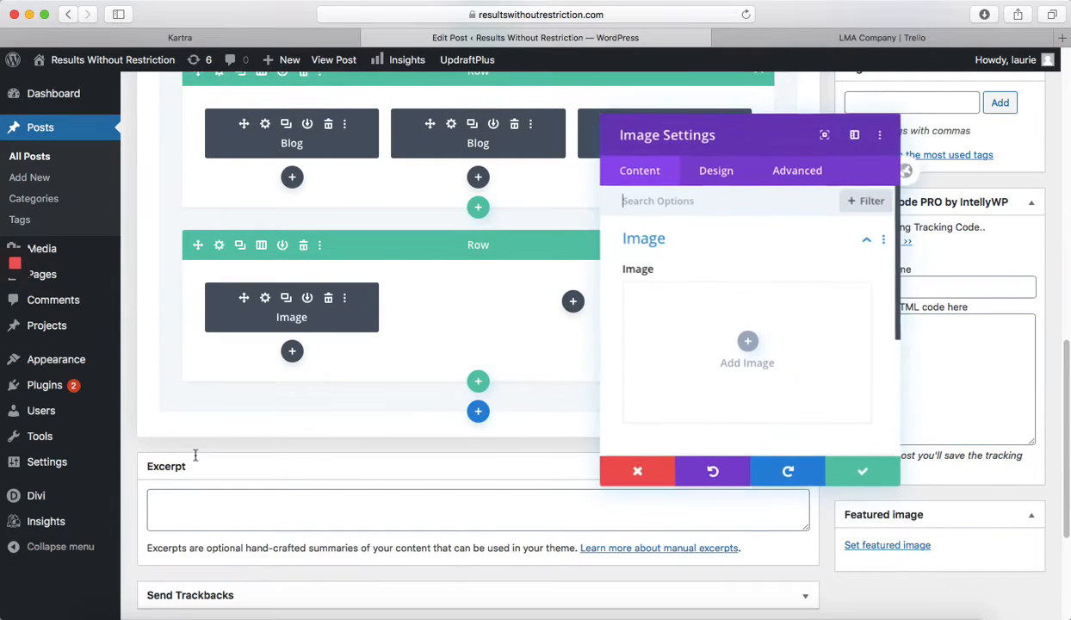
pyautogui.click(861, 470)
# Insert a Text module in the wider column beside the image and save it with an empty body.
pyautogui.click(573, 302)
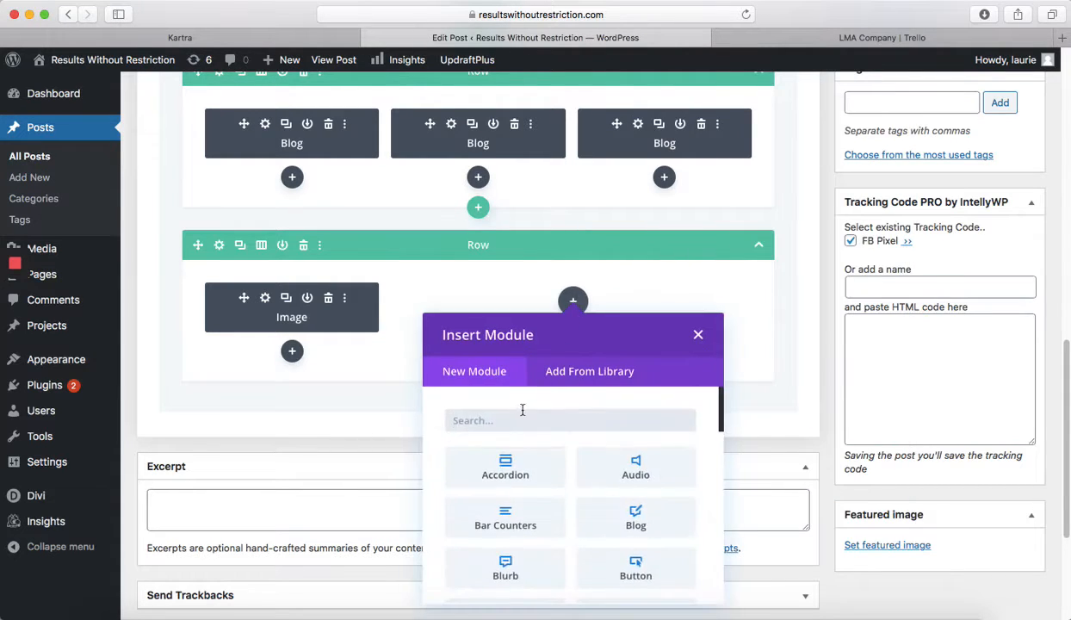
pyautogui.write('text')
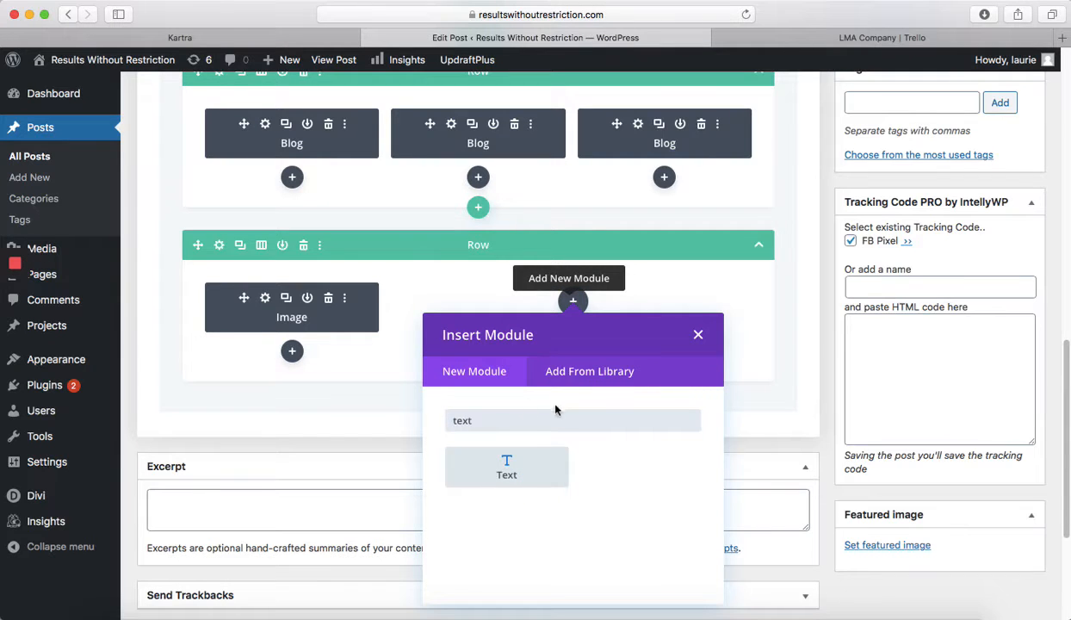
pyautogui.click(506, 467)
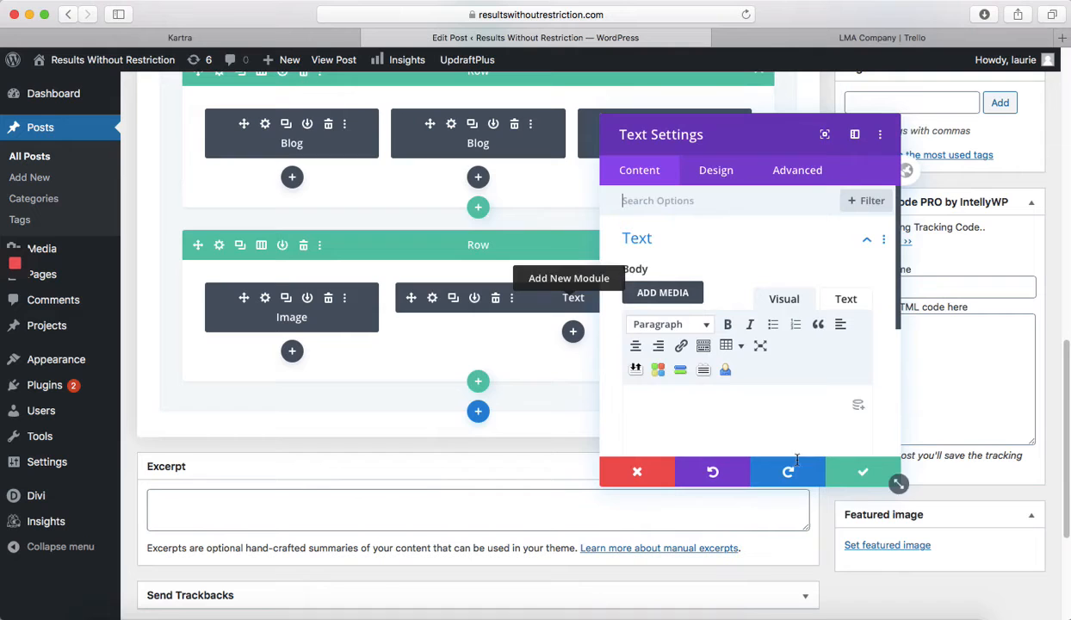
pyautogui.click(861, 471)
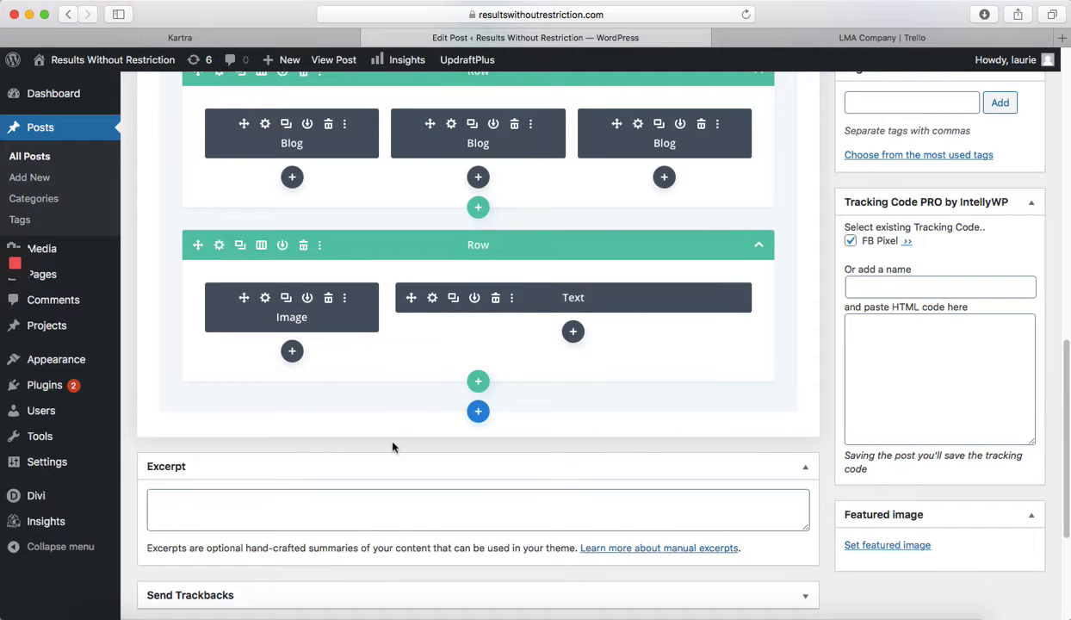
# Add a single-column row below the row with the Image and Text modules.
pyautogui.scroll(-3, 517, 380)
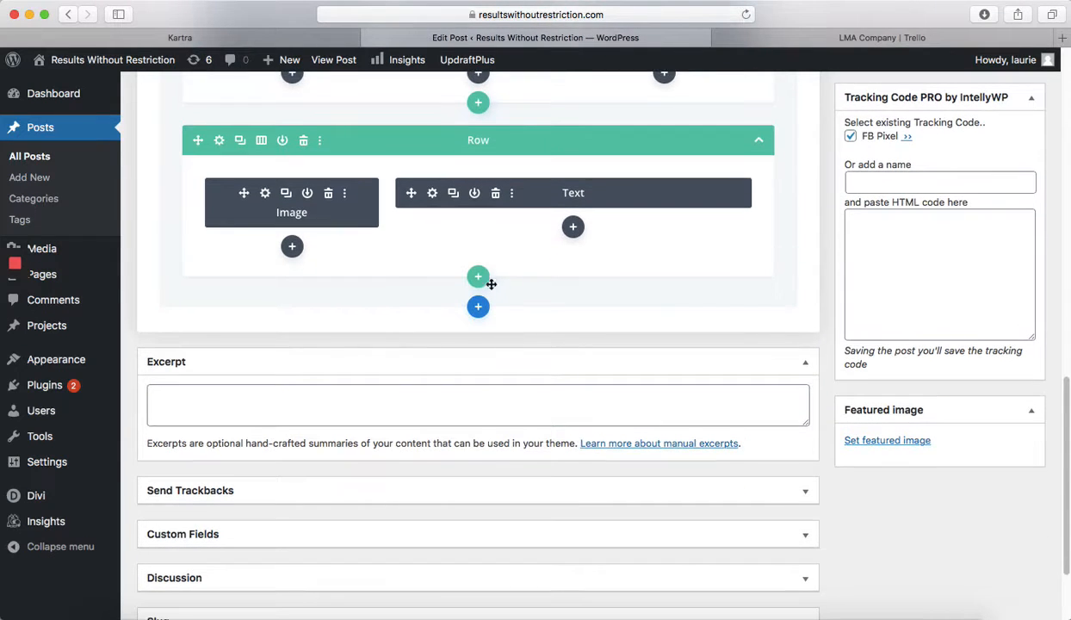
pyautogui.click(478, 277)
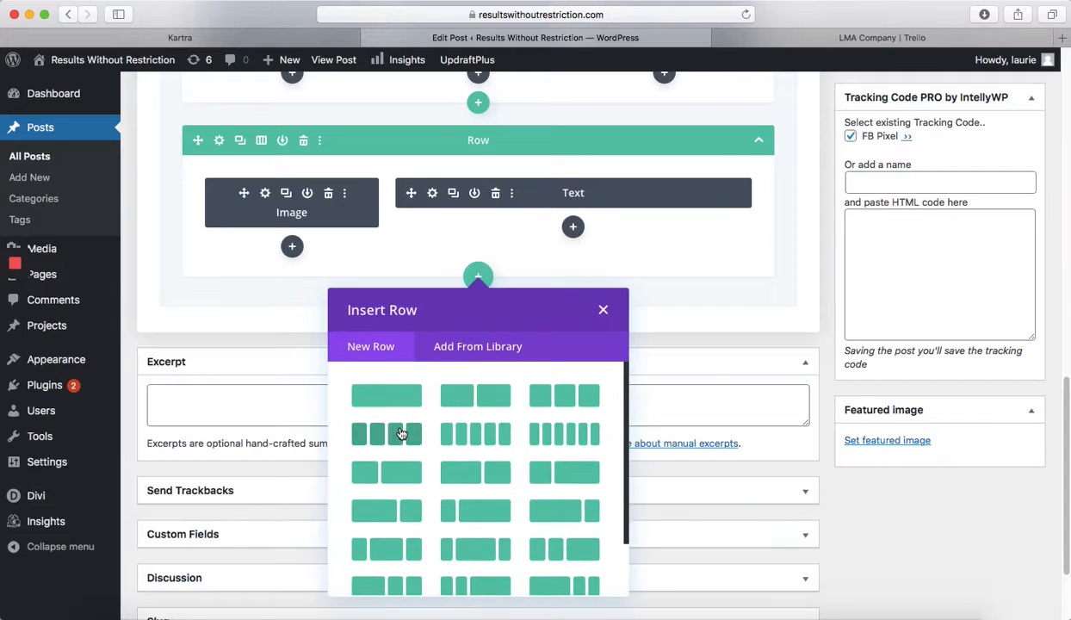
pyautogui.click(392, 397)
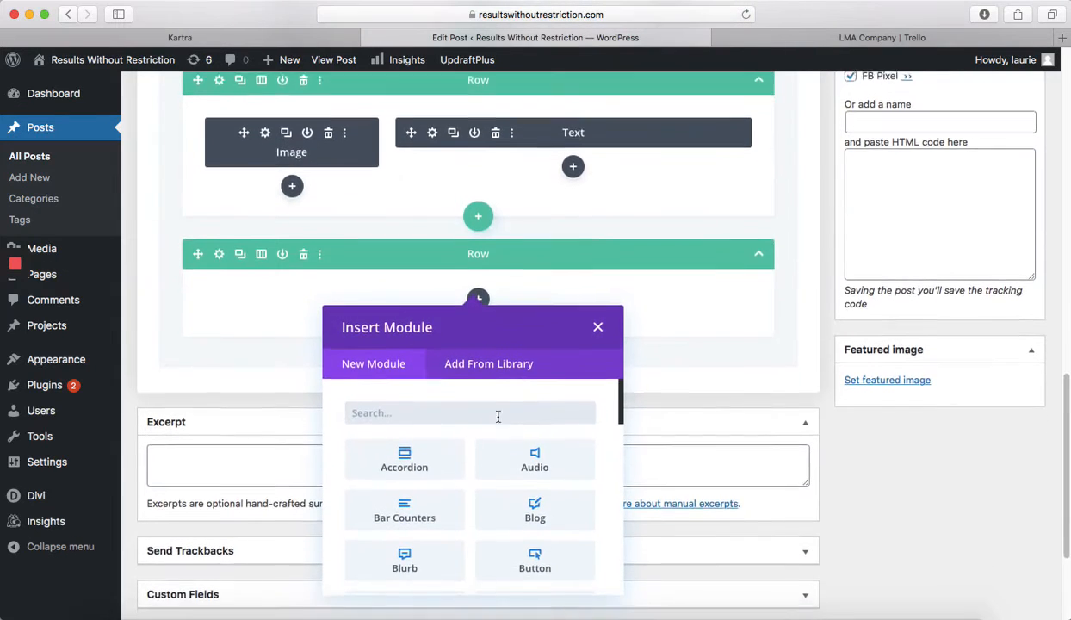
# Insert a Text module in the new row with the body text "Let's connect!" and save it.
pyautogui.write('tex')
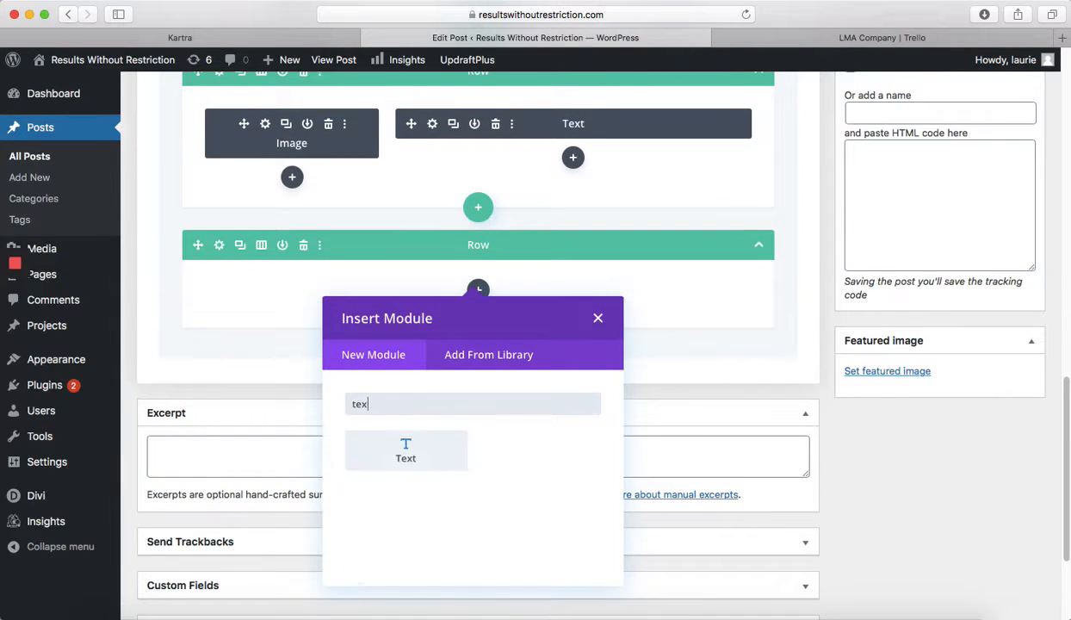
pyautogui.click(431, 452)
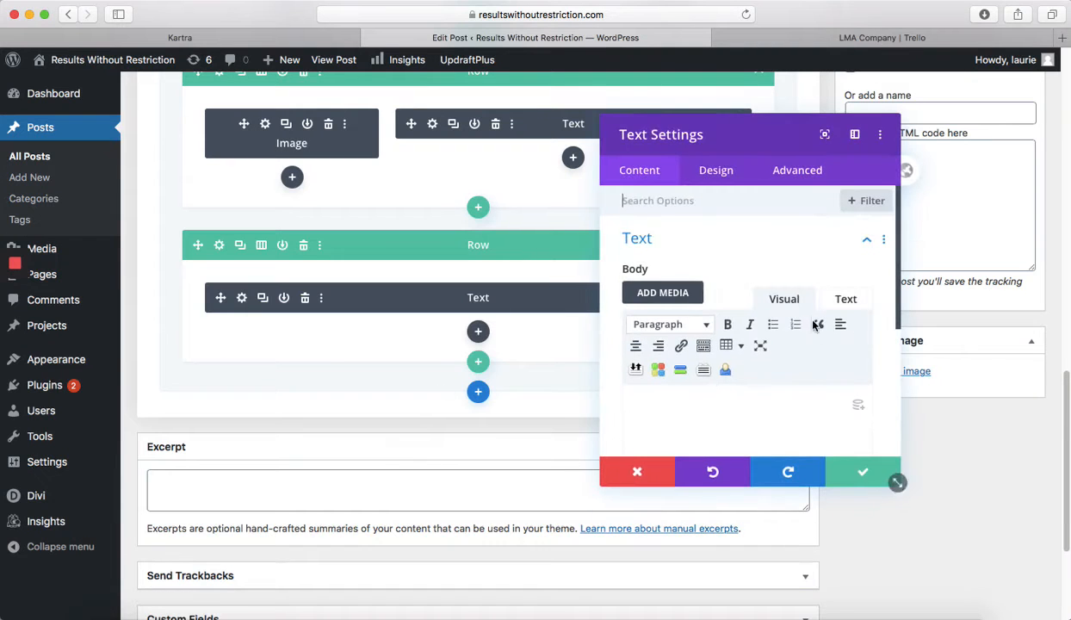
pyautogui.write('L')
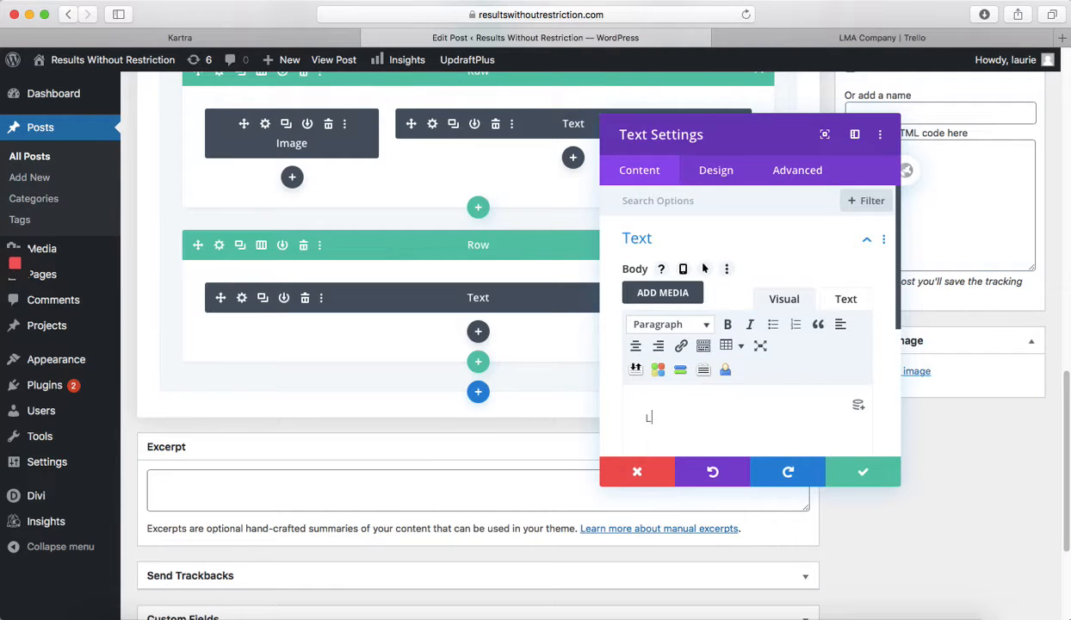
pyautogui.write("et's connect!")
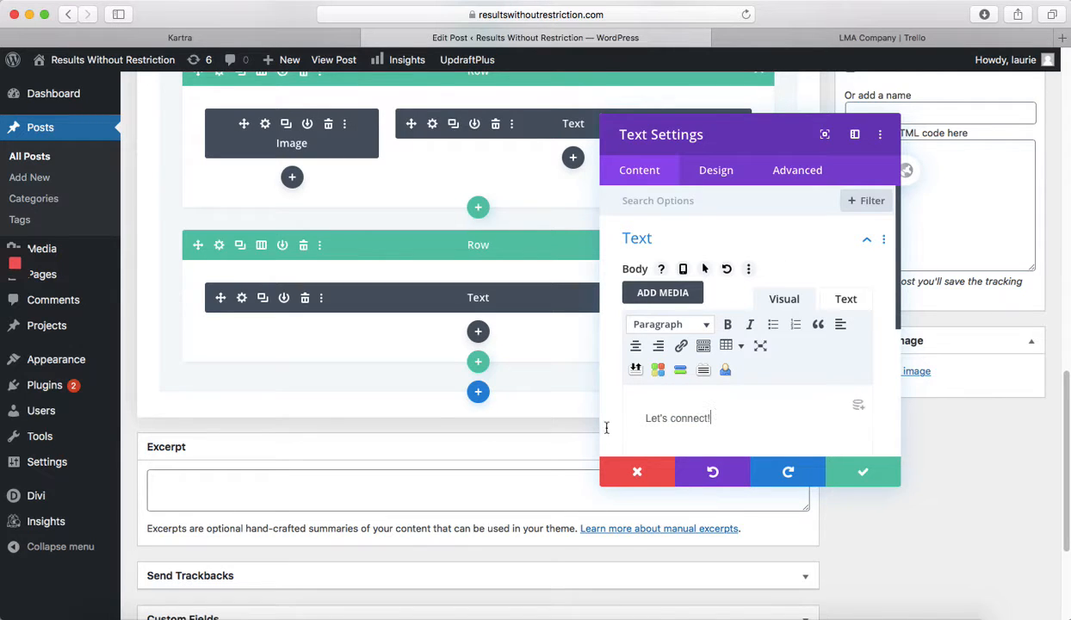
pyautogui.click(886, 469)
# Insert a Social Media Follow module below the "Let's connect!" Text module and save it without adding any networks.
pyautogui.scroll(-3, 972, 489)
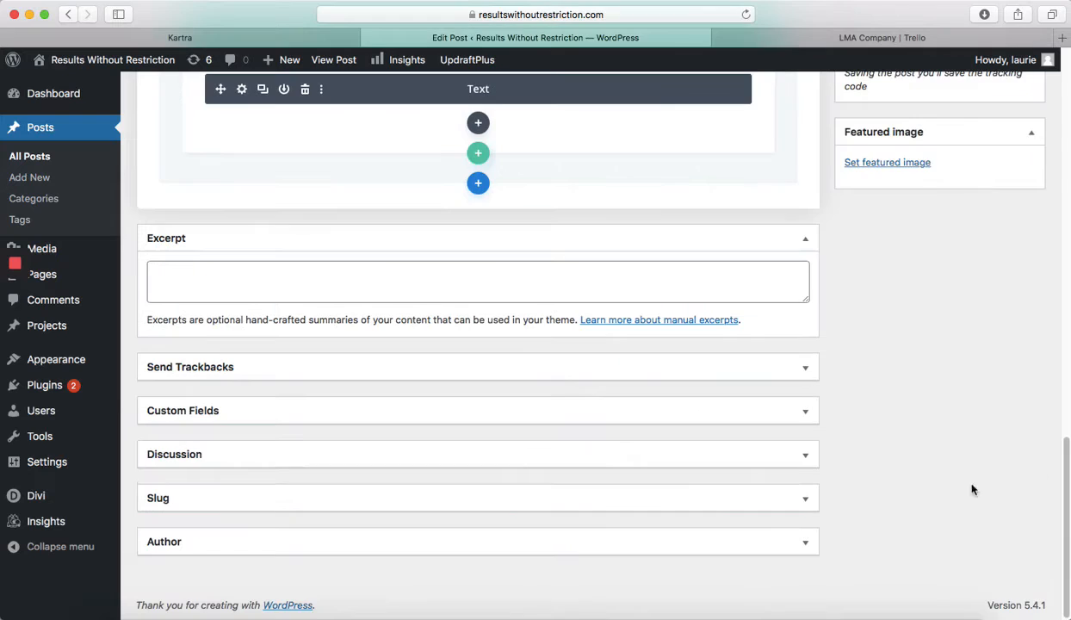
pyautogui.click(477, 155)
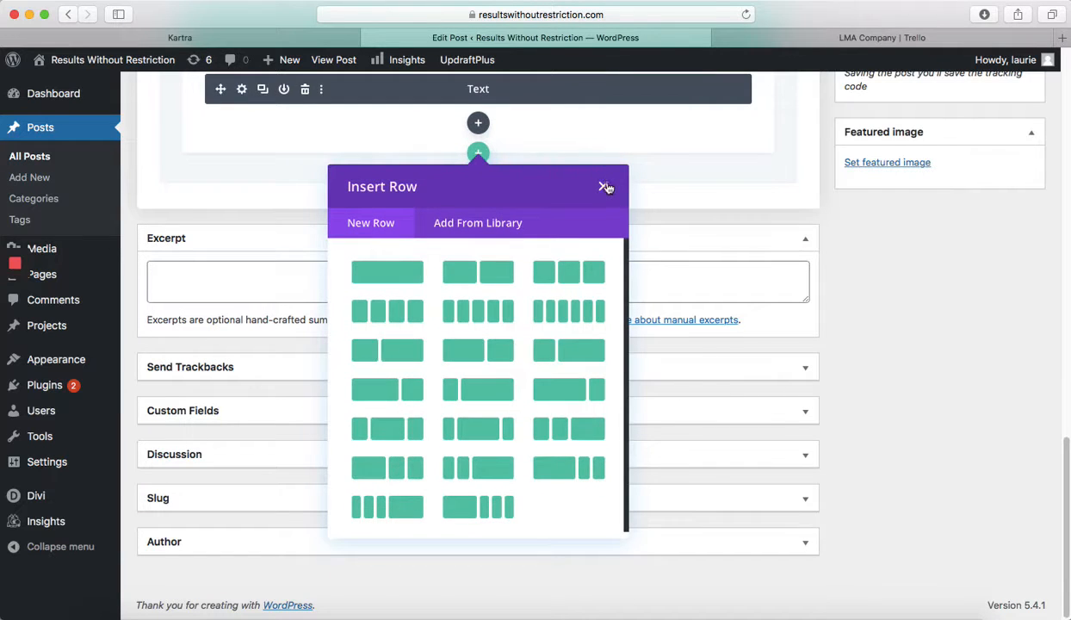
pyautogui.click(603, 186)
pyautogui.click(479, 121)
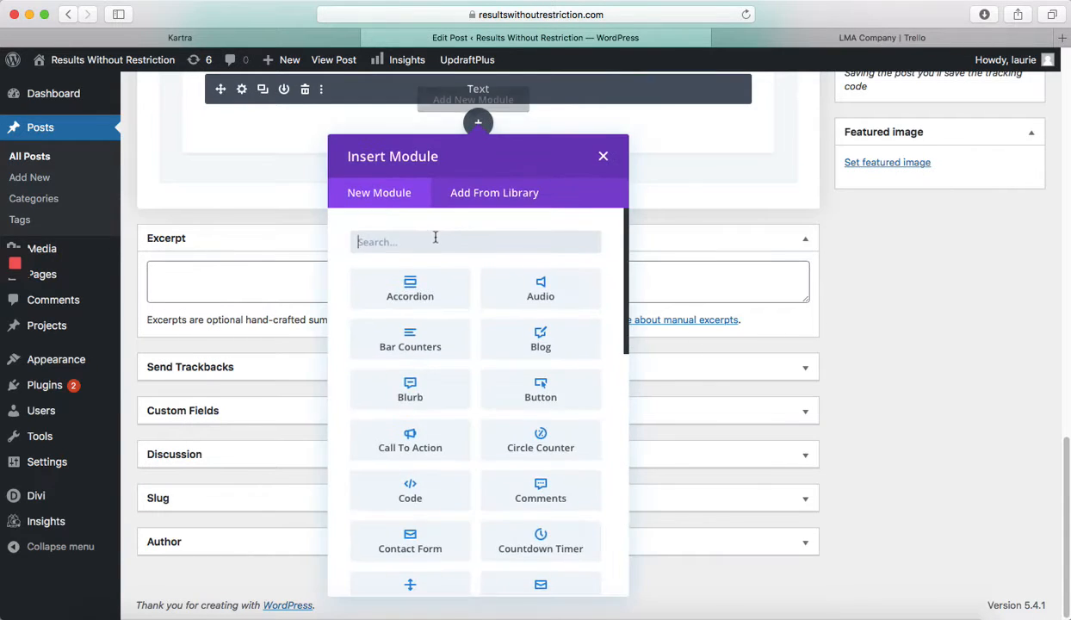
pyautogui.write('social')
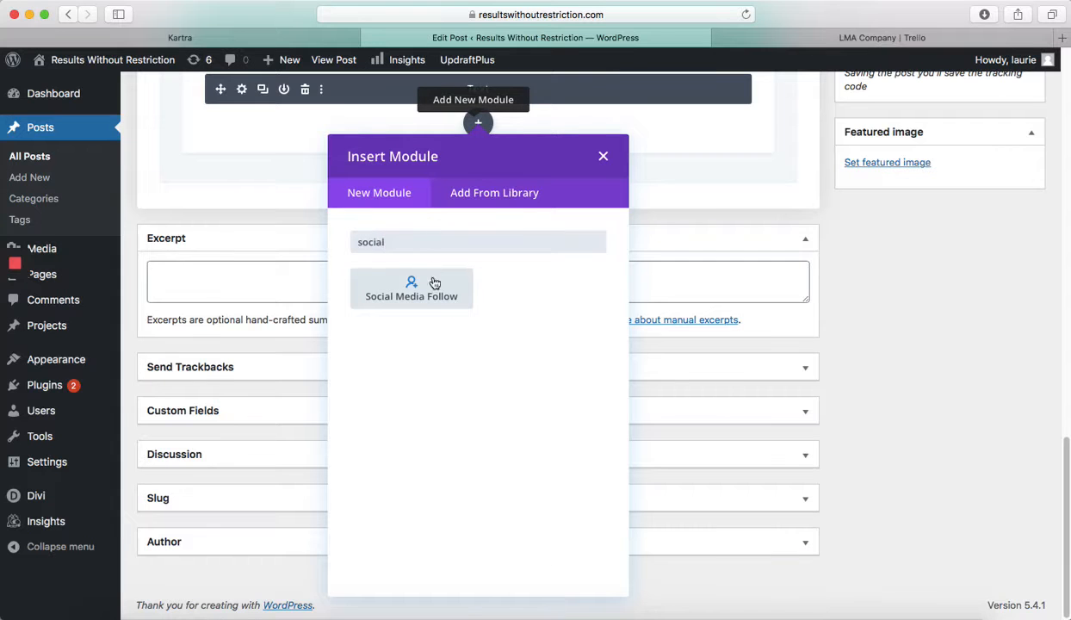
pyautogui.click(425, 293)
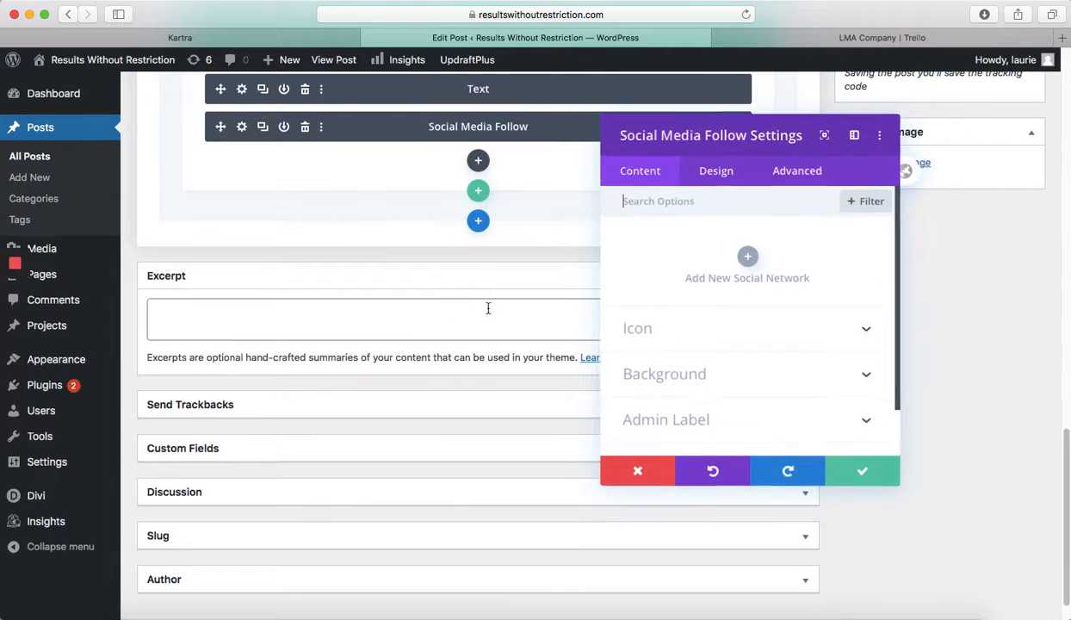
pyautogui.click(872, 472)
# Move the row with the Text and Social Media Follow modules above the image-and-text row.
pyautogui.scroll(7, 564, 354)
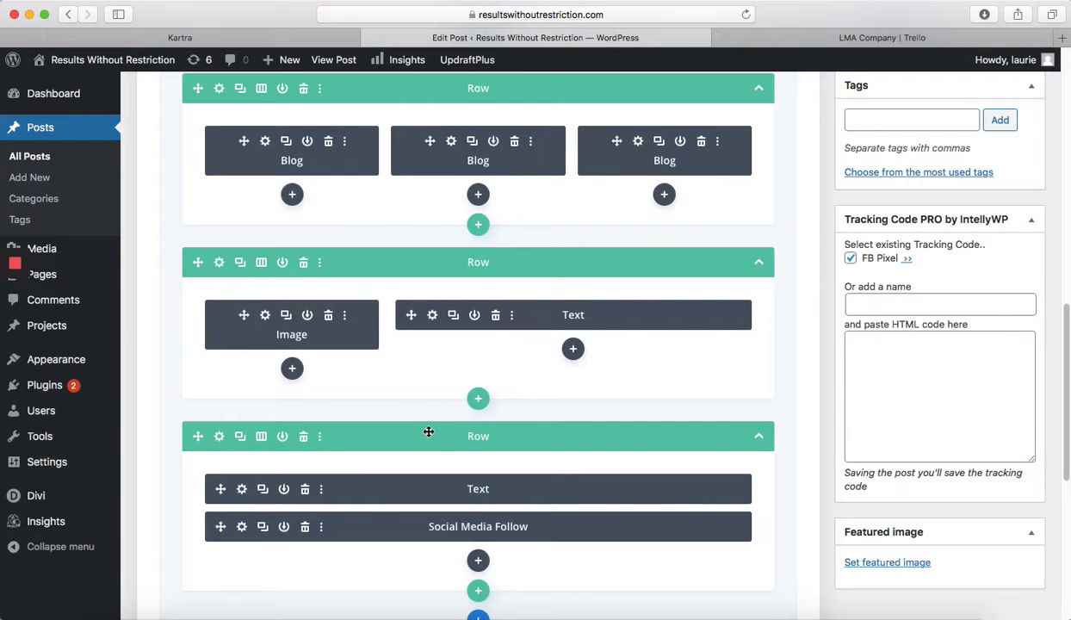
pyautogui.moveTo(422, 188); pyautogui.dragTo(424, 265)
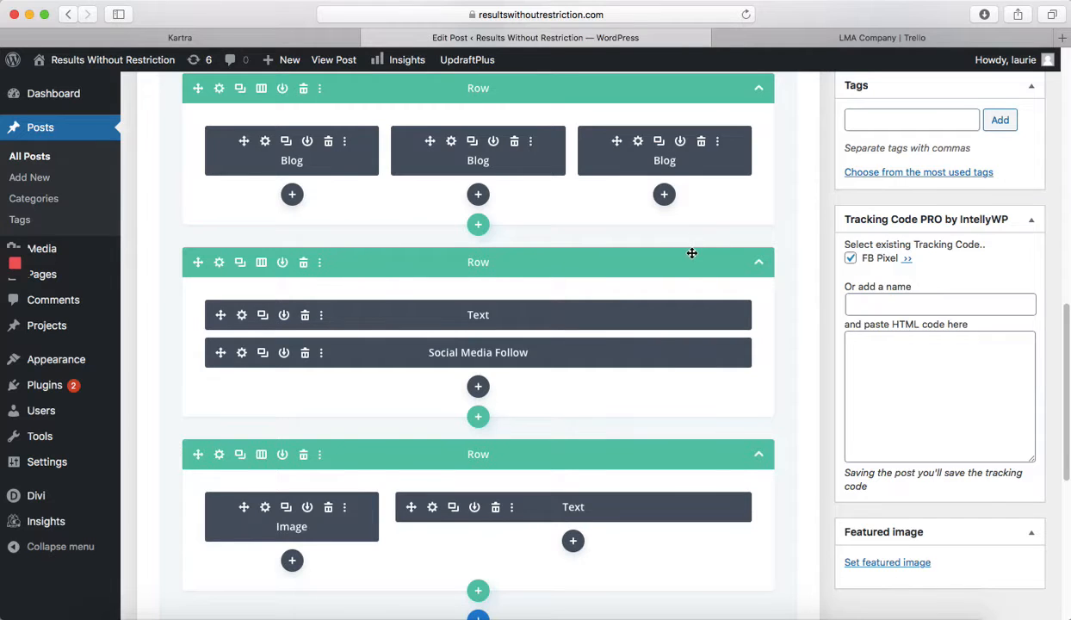
# Set the admin label of the Image module in the last row to "head shot" and save the module.
pyautogui.click(266, 507)
pyautogui.scroll(-5, 789, 321)
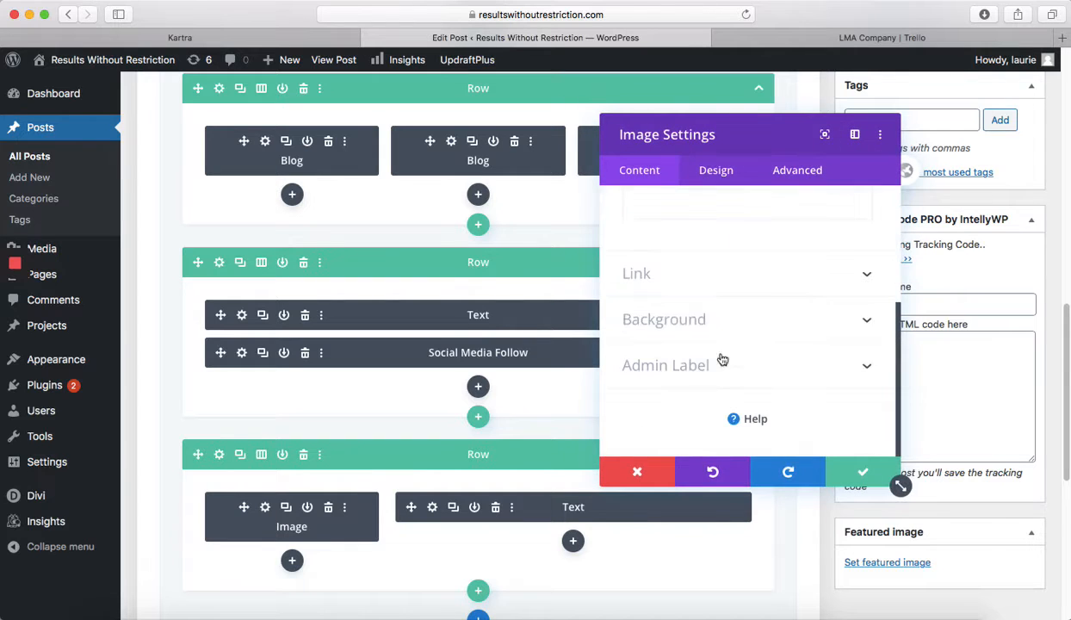
pyautogui.click(694, 368)
pyautogui.click(645, 355)
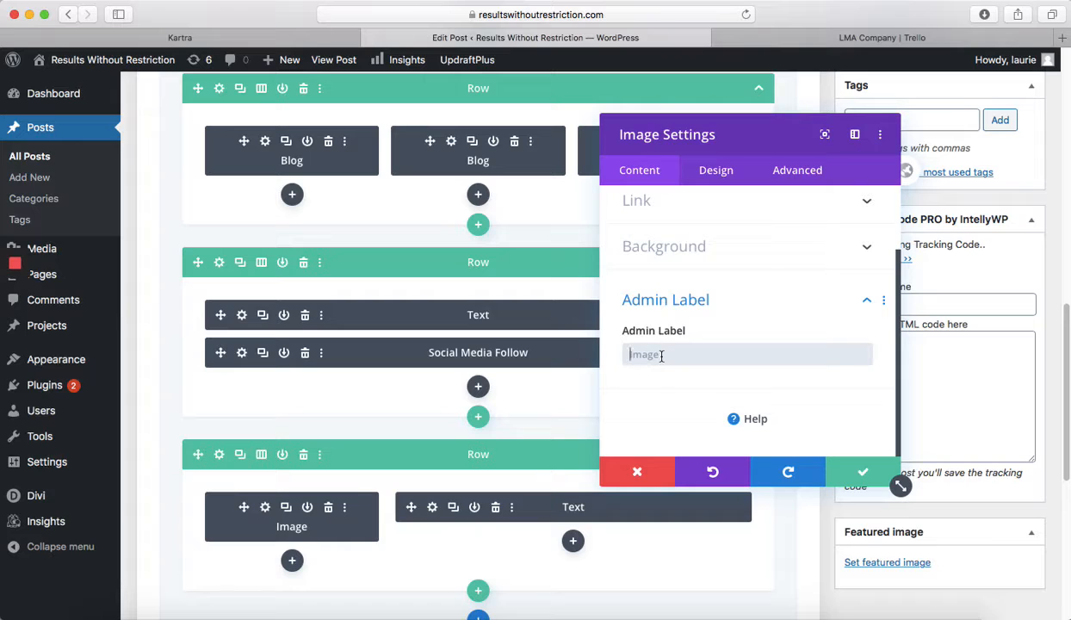
pyautogui.write('hearer')
pyautogui.press('BackSpace')
pyautogui.press('BackSpace')
pyautogui.write('shot')
pyautogui.click(863, 472)
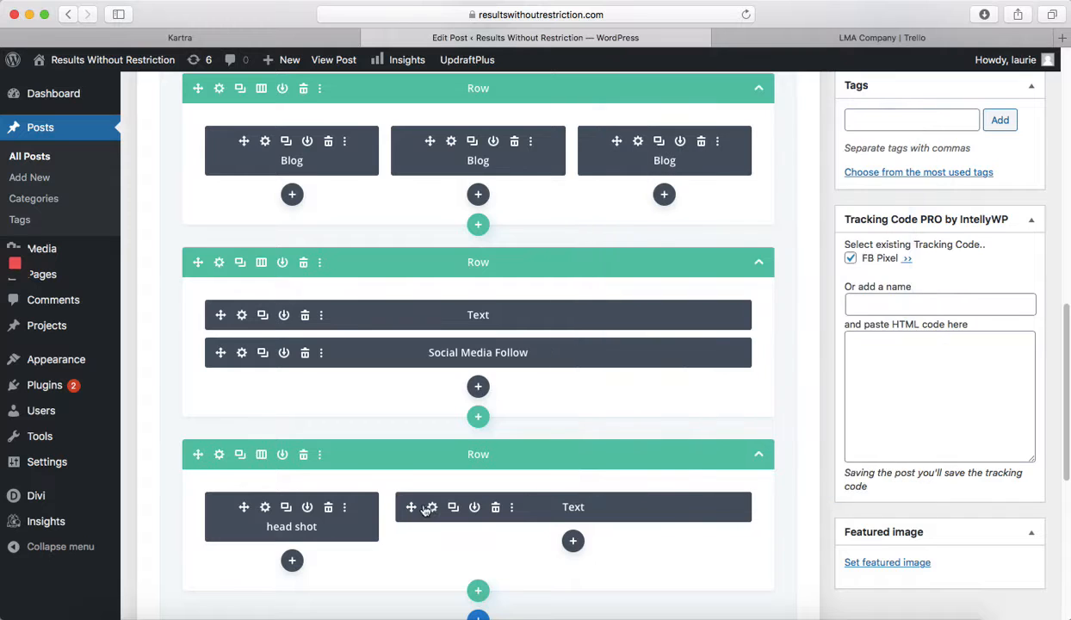
# Set the admin label of the Text module beside the head shot to "Bio", leaving its body empty, and save it.
pyautogui.click(433, 508)
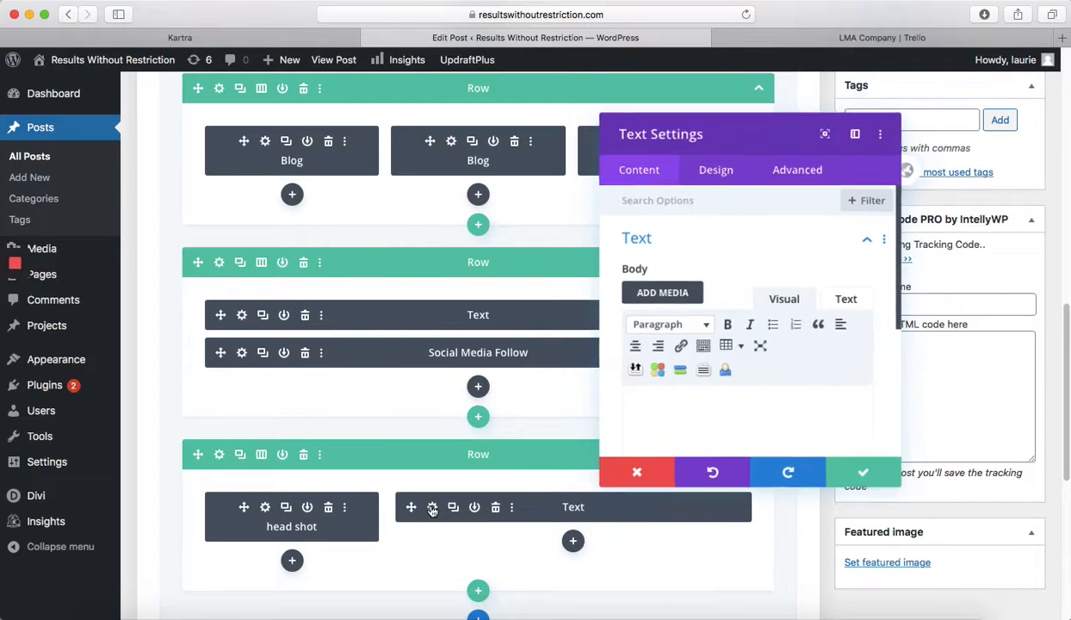
pyautogui.click(662, 406)
pyautogui.write('BIO')
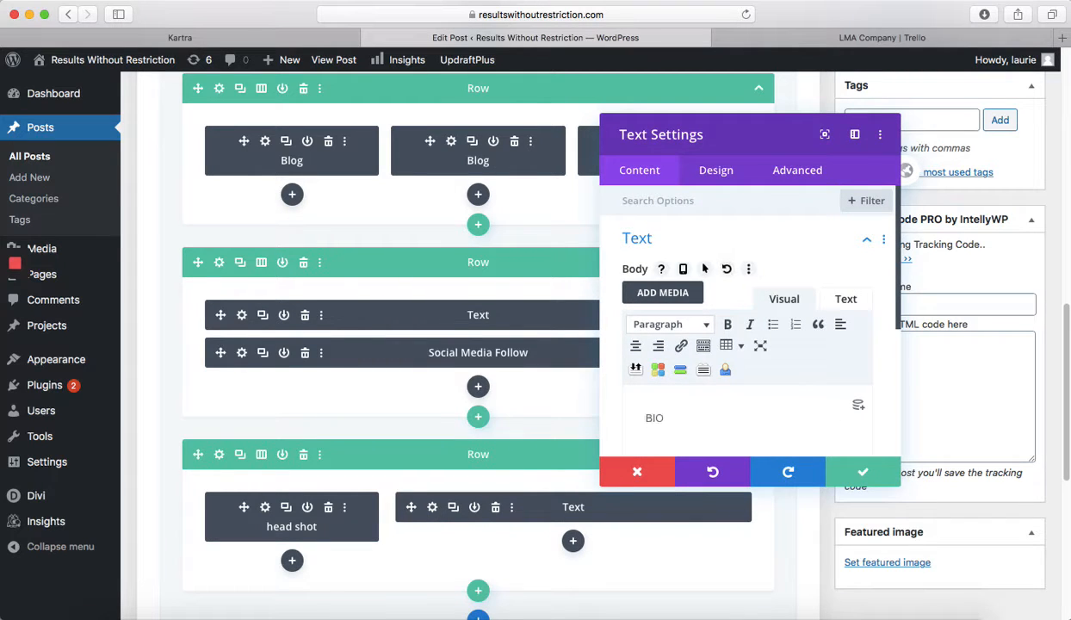
pyautogui.press('BackSpace')
pyautogui.press('BackSpace')
pyautogui.scroll(-5, 654, 387)
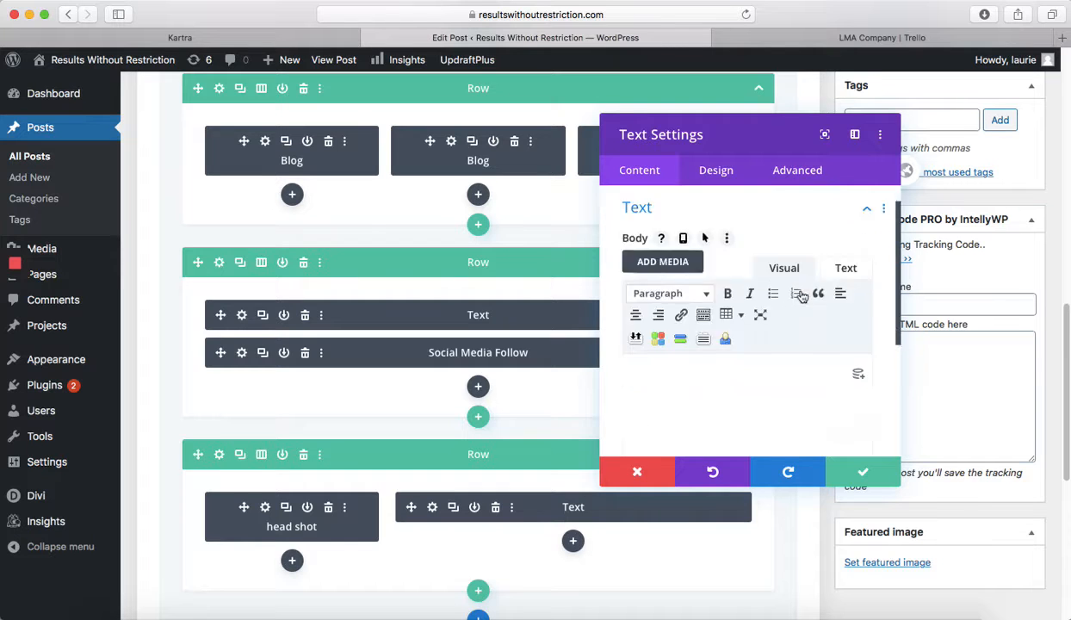
pyautogui.click(640, 372)
pyautogui.click(668, 360)
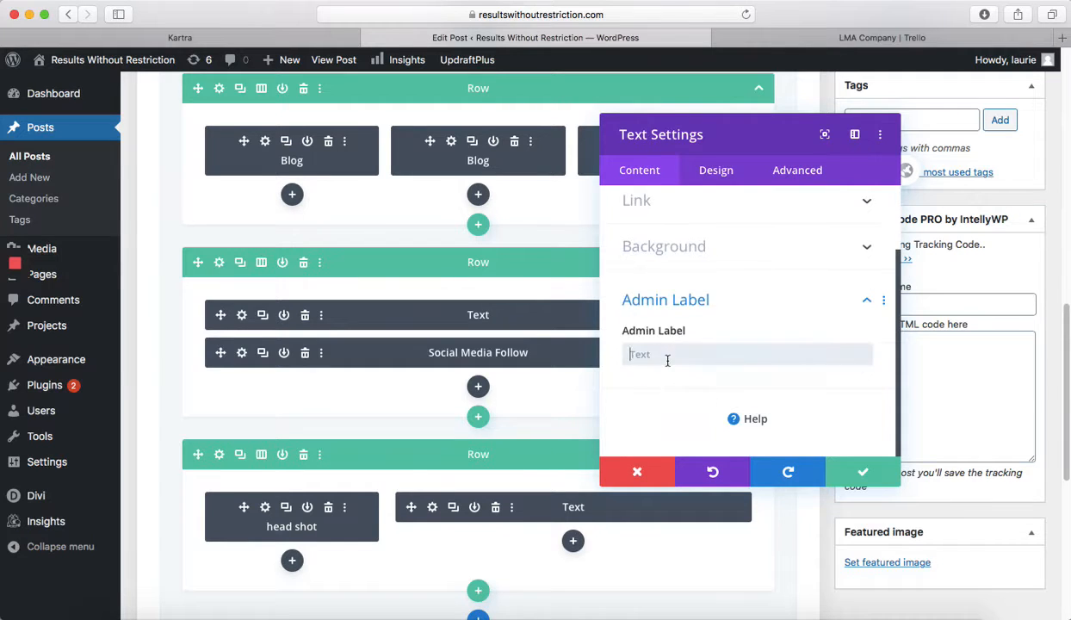
pyautogui.write('Bui')
pyautogui.click(857, 473)
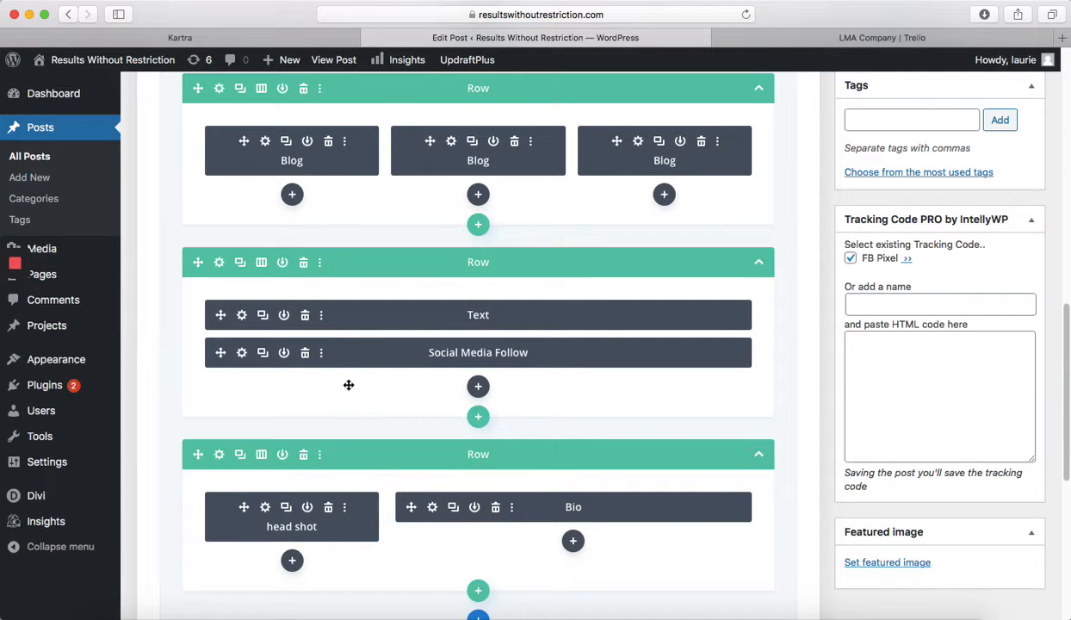
# Copy the body text "Let's connect!" of the Text module above Social Media Follow into its admin label and save it.
pyautogui.click(242, 315)
pyautogui.moveTo(729, 419); pyautogui.dragTo(597, 415)
pyautogui.press('super+c')
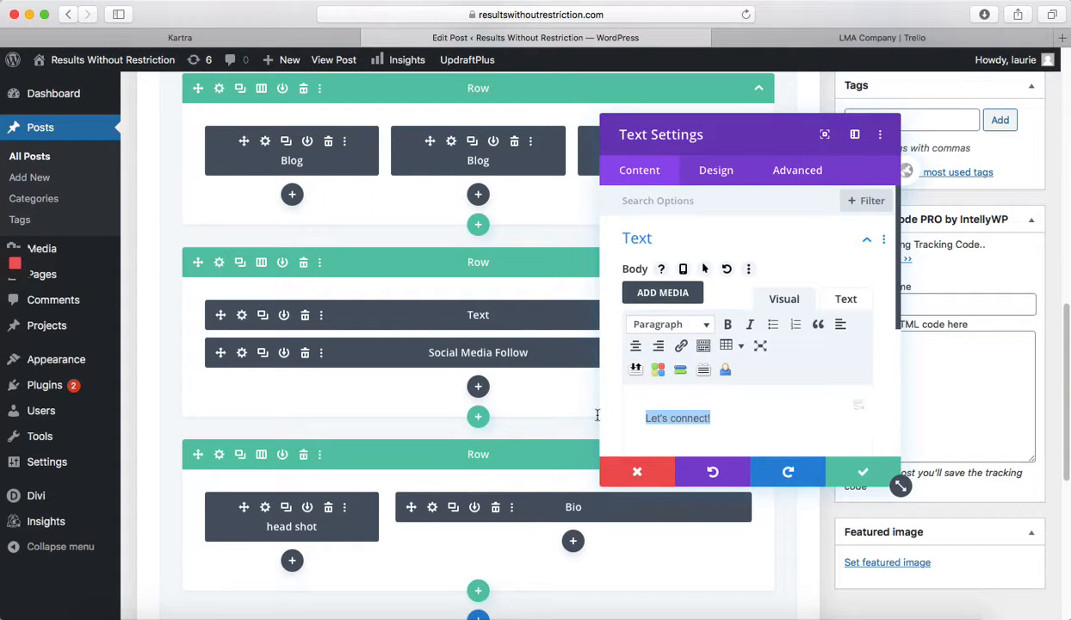
pyautogui.scroll(-5, 680, 362)
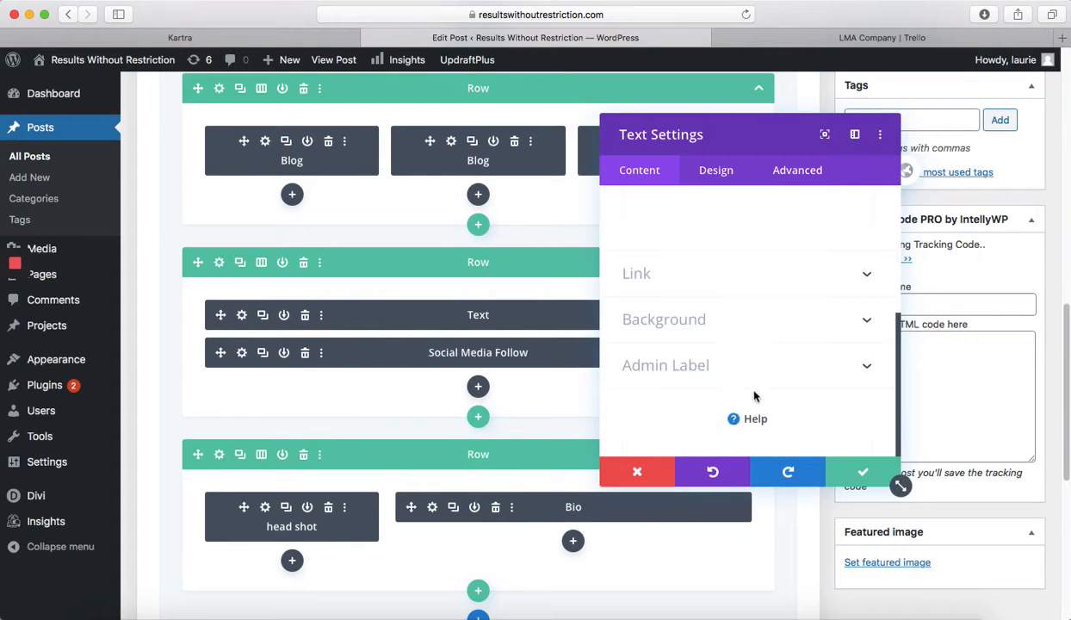
pyautogui.click(683, 370)
pyautogui.click(670, 354)
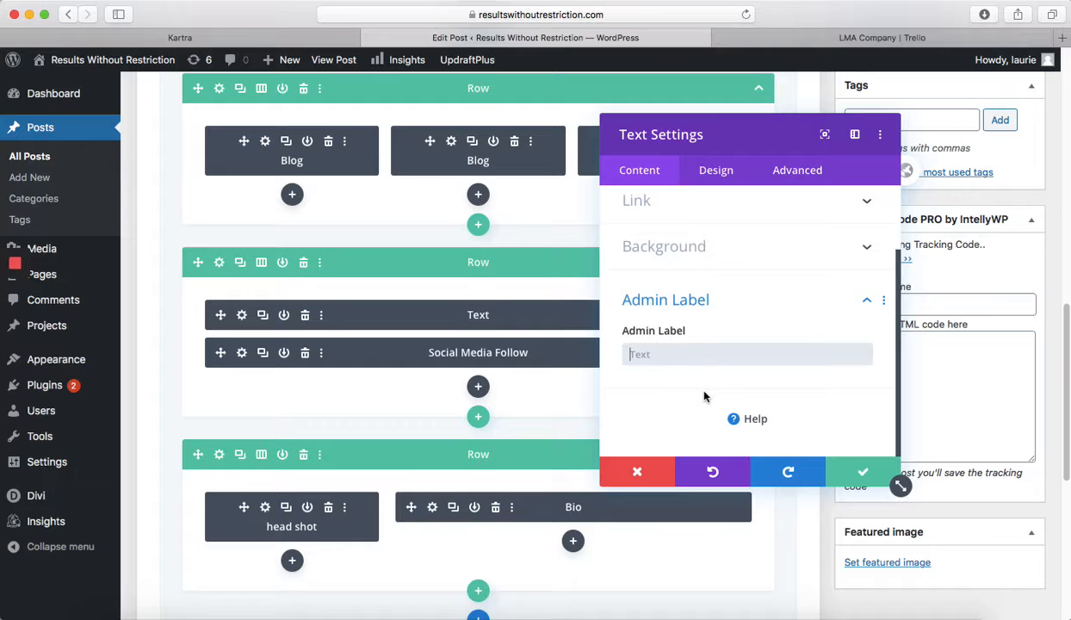
pyautogui.press('super+v')
pyautogui.click(861, 472)
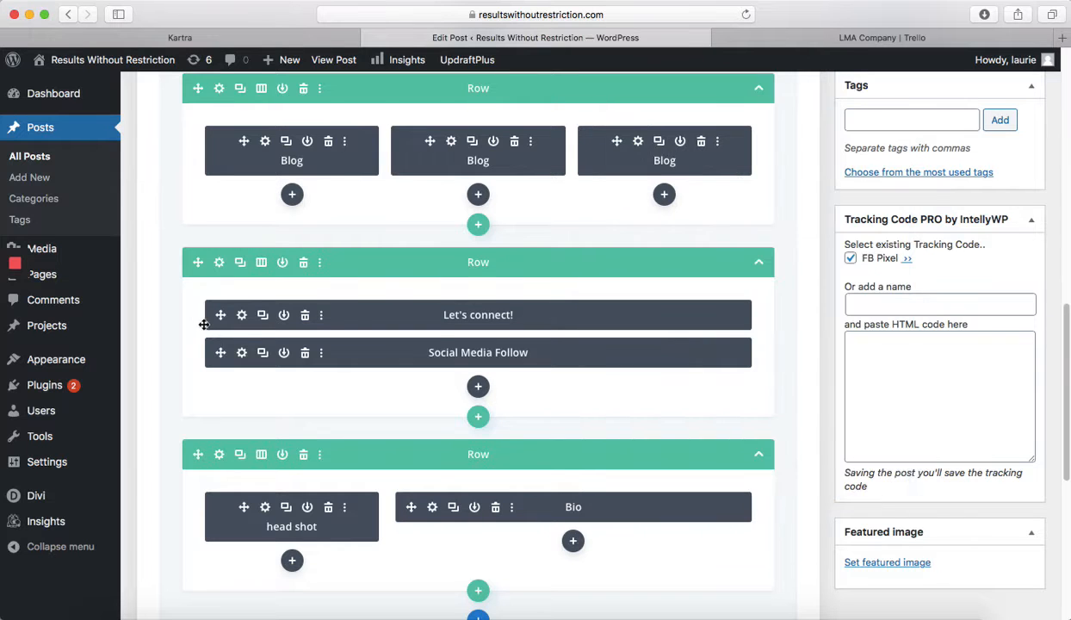
# Set the post offset number of the Blog module in the second column to 1 and save it.
pyautogui.scroll(3, 353, 283)
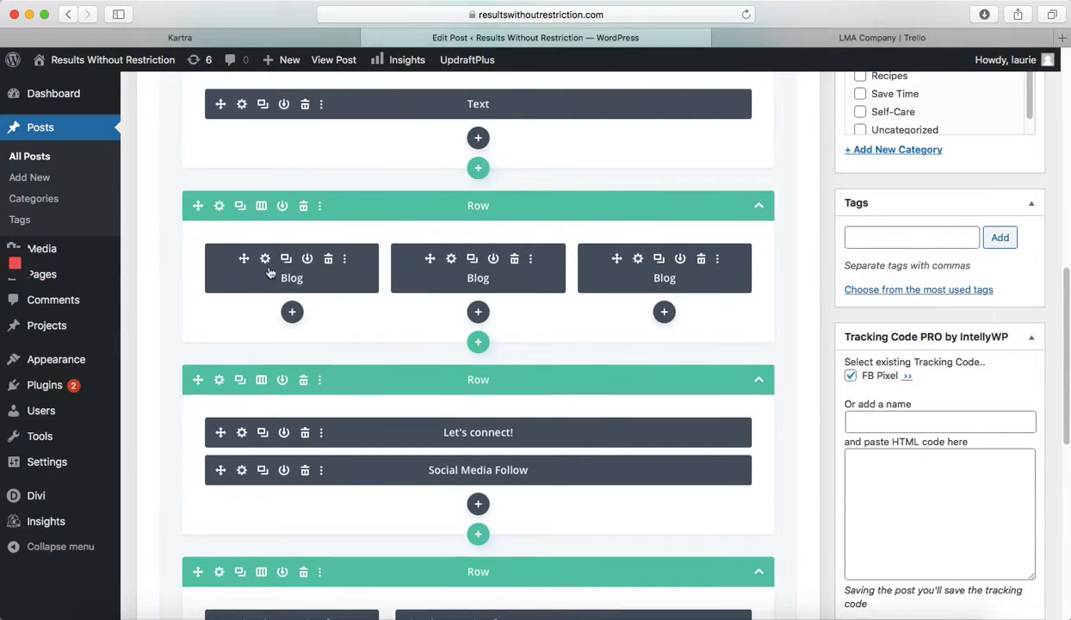
pyautogui.click(450, 259)
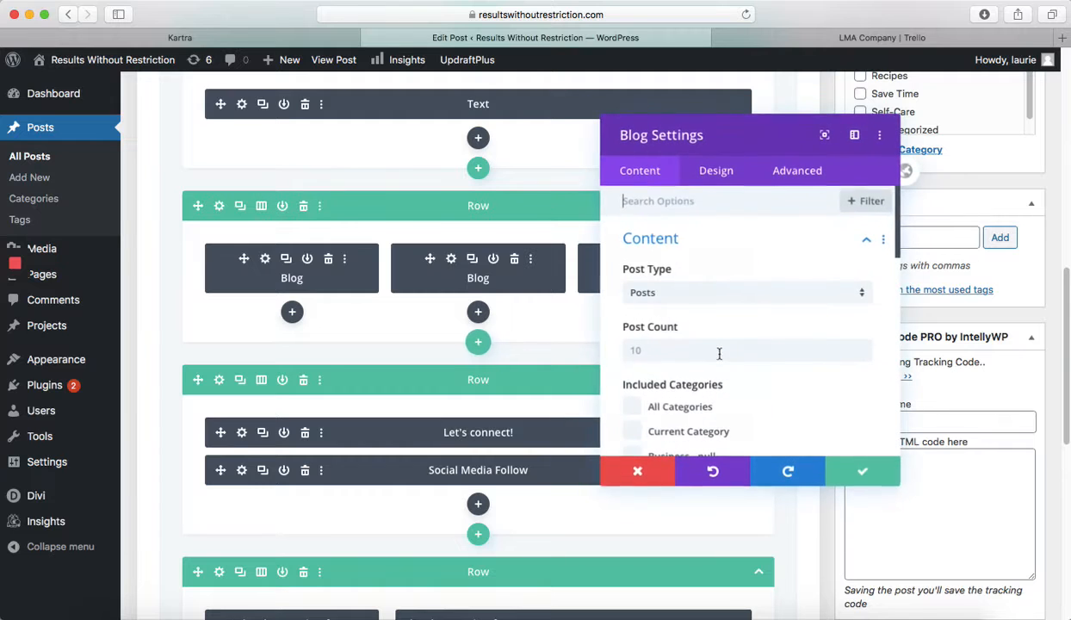
pyautogui.scroll(-10, 718, 351)
pyautogui.scroll(1, 675, 327)
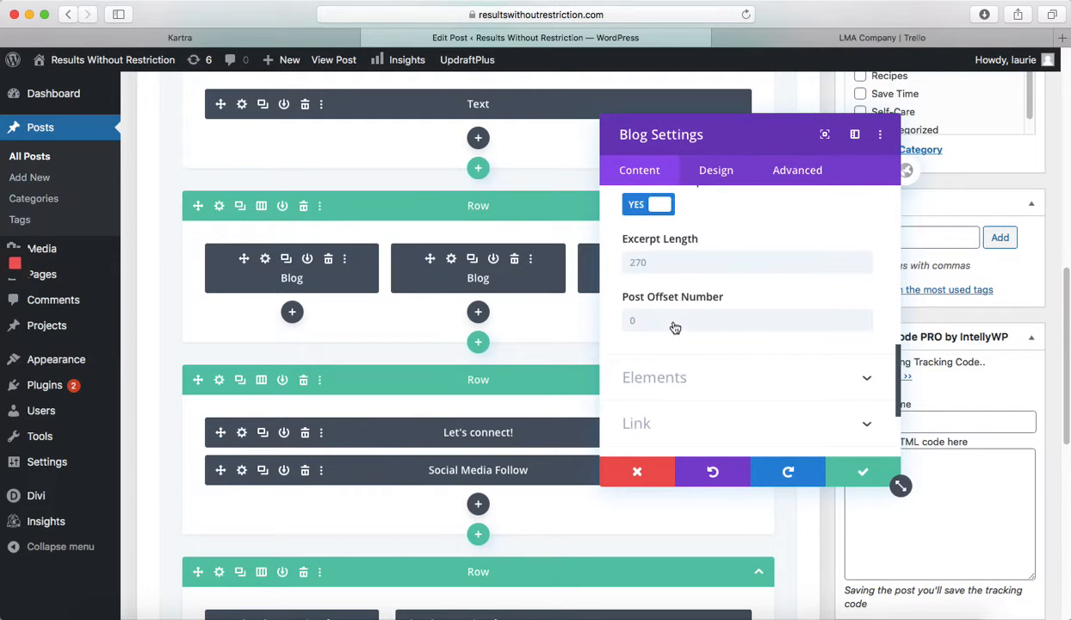
pyautogui.click(627, 319)
pyautogui.write('1')
pyautogui.click(863, 472)
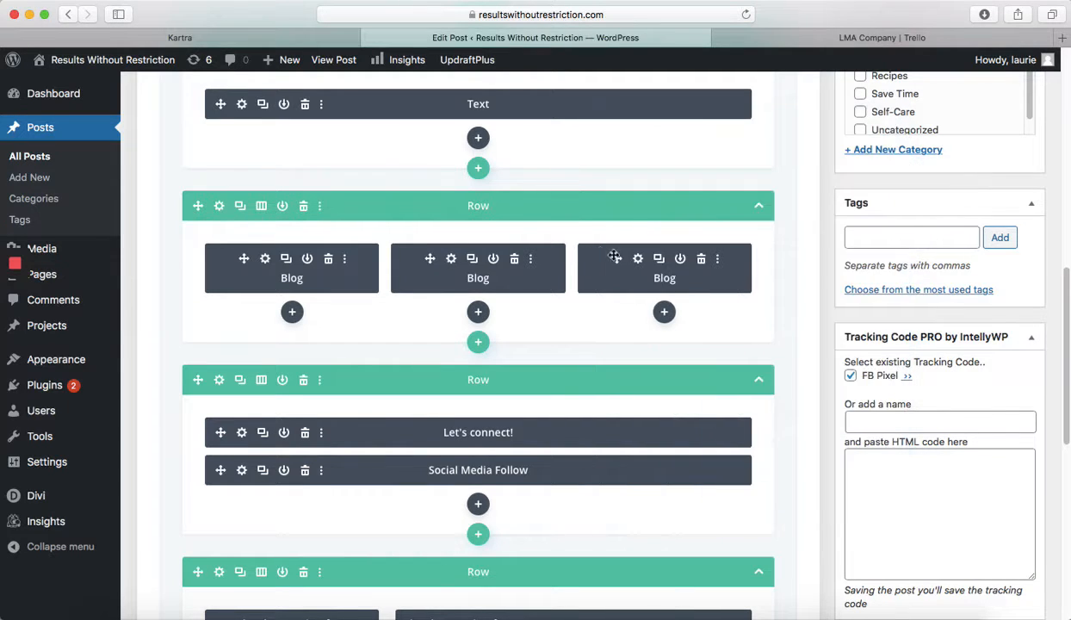
# Set the post offset number of the Blog module in the third column to 2, save it, and duplicate that module.
pyautogui.click(636, 261)
pyautogui.scroll(-8, 673, 360)
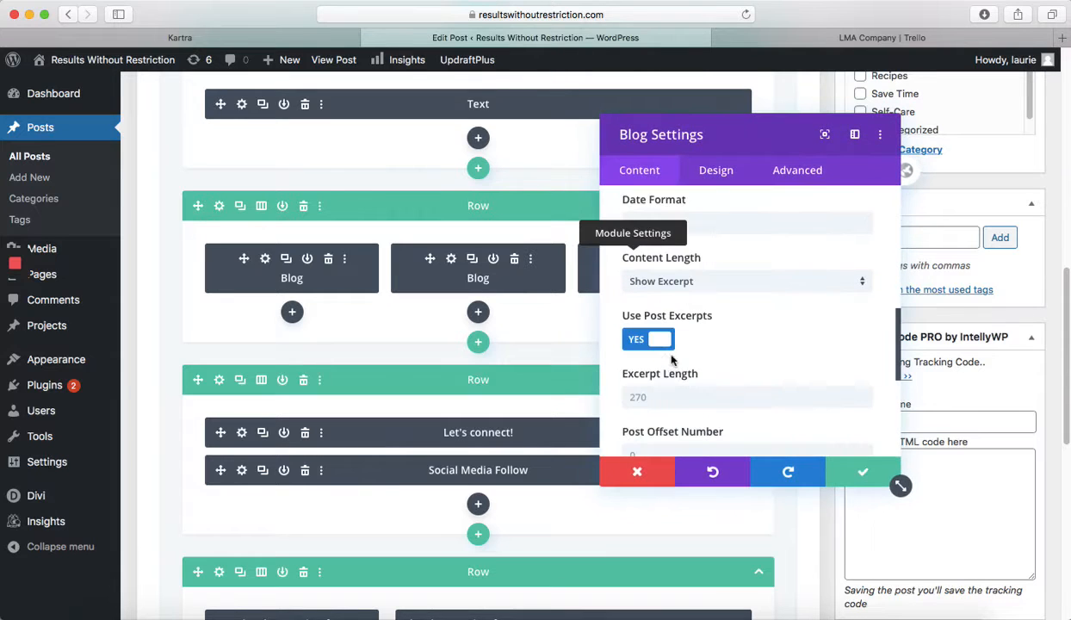
pyautogui.scroll(-5, 681, 369)
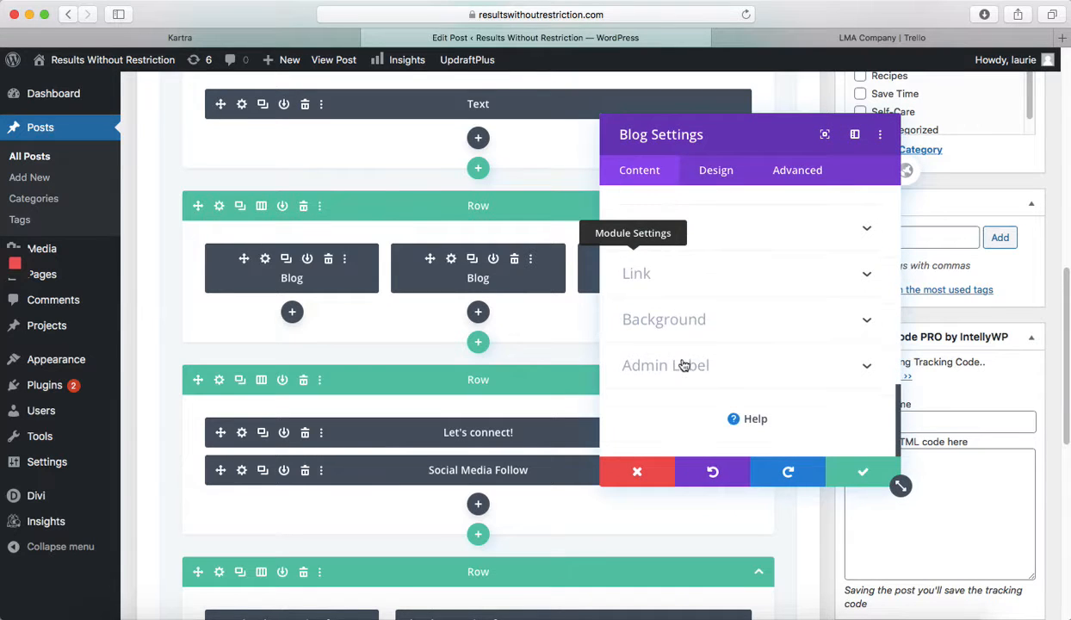
pyautogui.scroll(5, 683, 366)
pyautogui.scroll(-3, 685, 363)
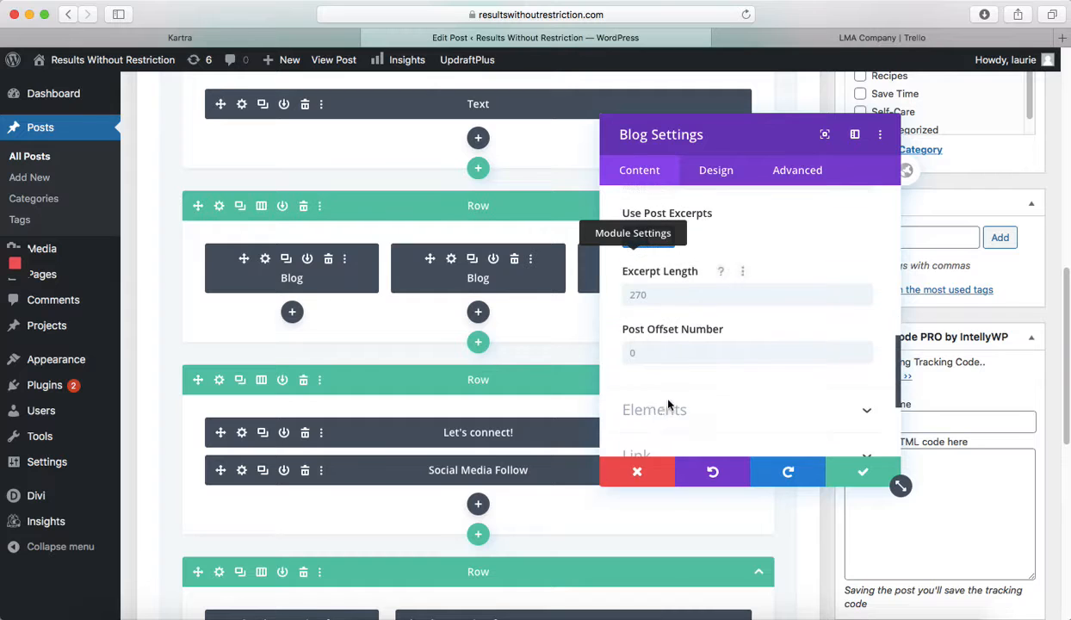
pyautogui.click(648, 359)
pyautogui.write('2')
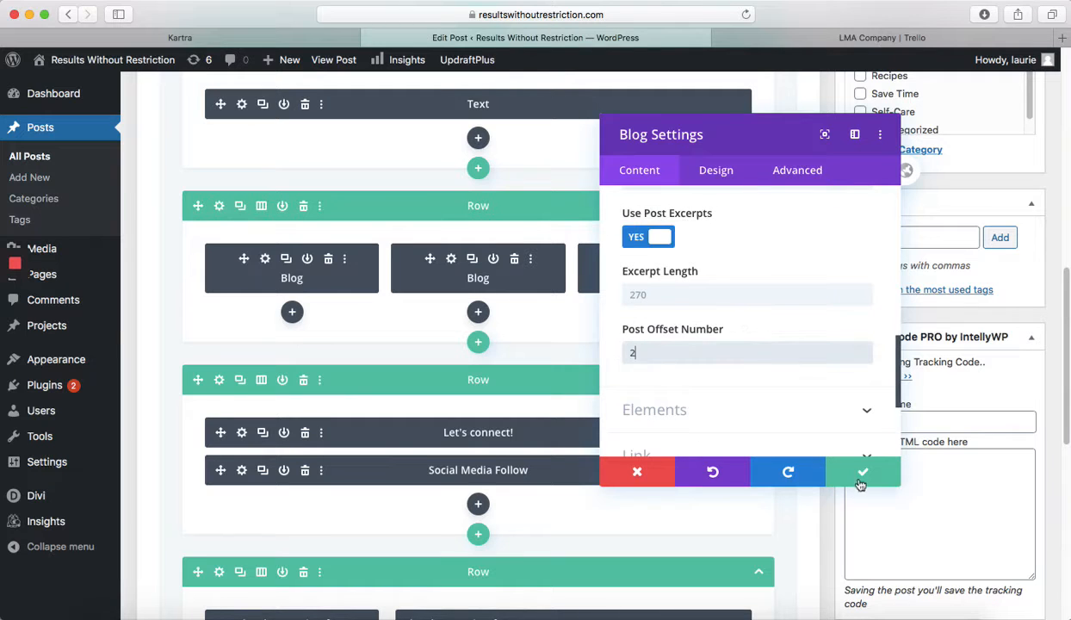
pyautogui.click(863, 472)
pyautogui.click(658, 258)
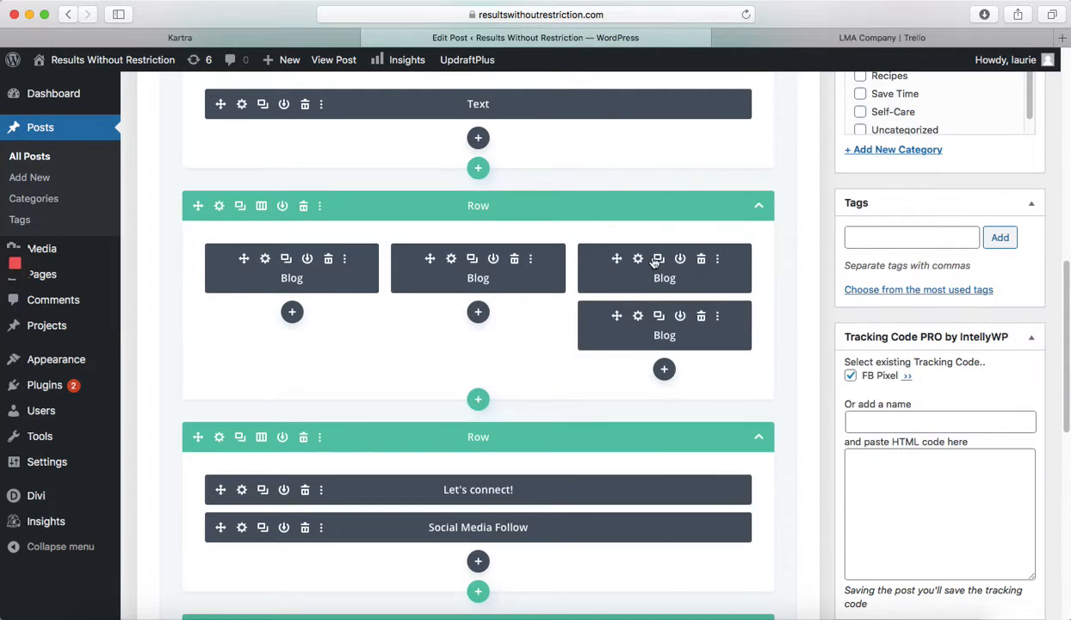
# Delete the duplicate Blog module in the third column and set the remaining module's post count to 2, saving it.
pyautogui.click(703, 316)
pyautogui.click(638, 258)
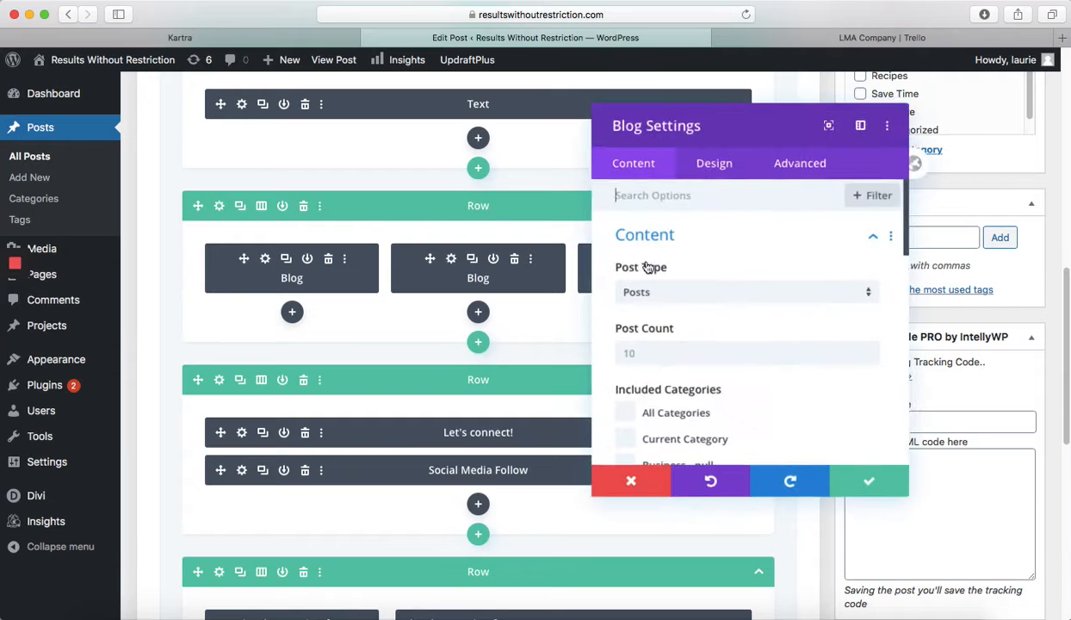
pyautogui.click(624, 348)
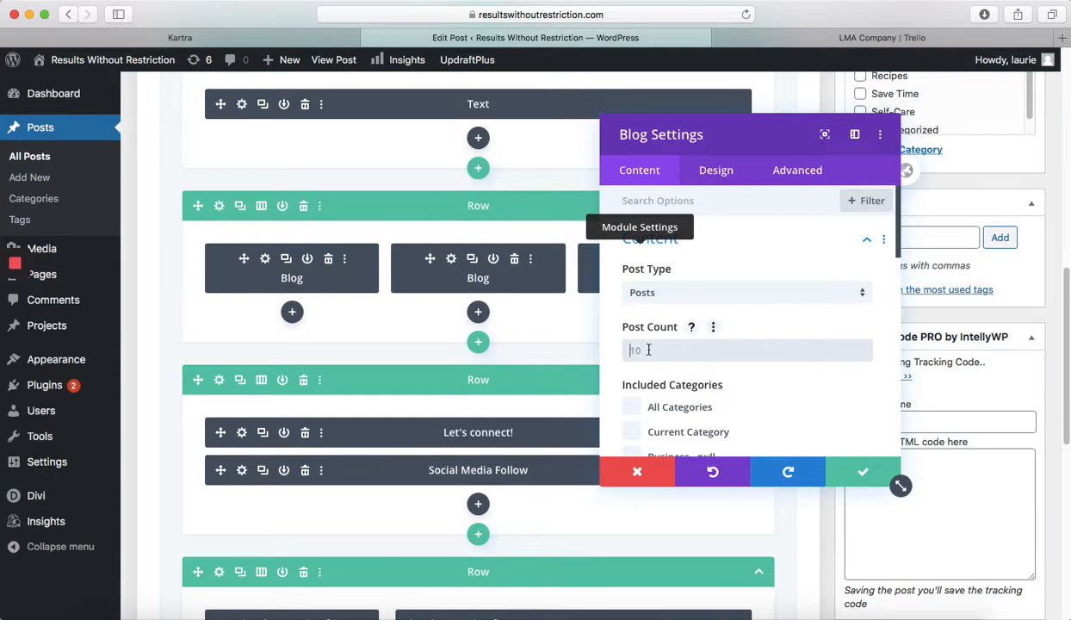
pyautogui.write('3')
pyautogui.click(861, 472)
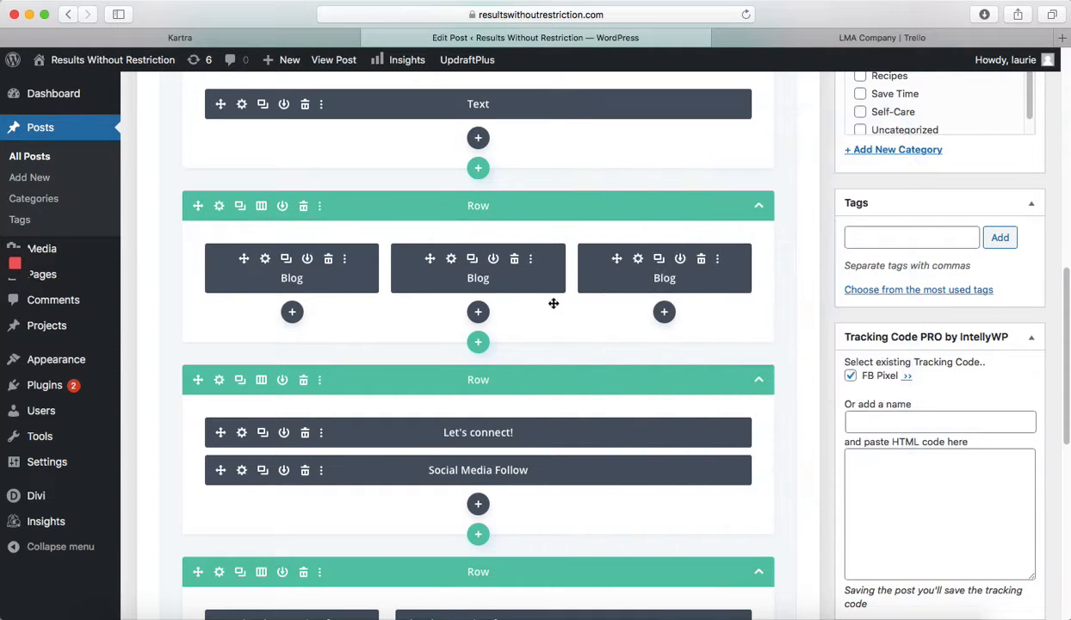
# Set the post count of the Blog module in the third column to 1 and save it.
pyautogui.click(638, 258)
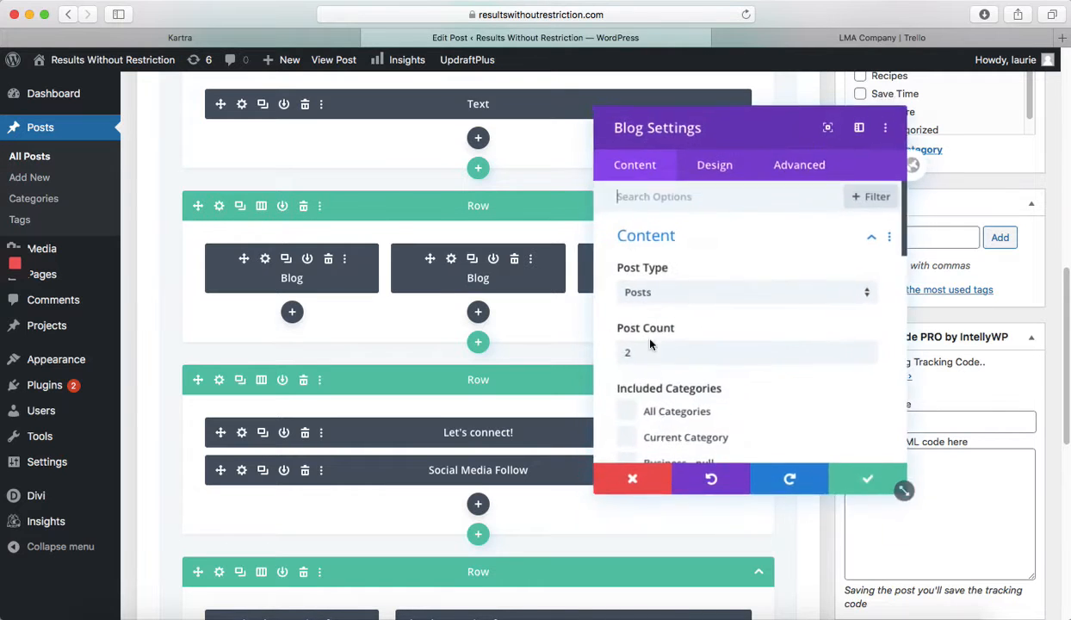
pyautogui.click(629, 349)
pyautogui.press('BackSpace')
pyautogui.write('1')
pyautogui.click(859, 468)
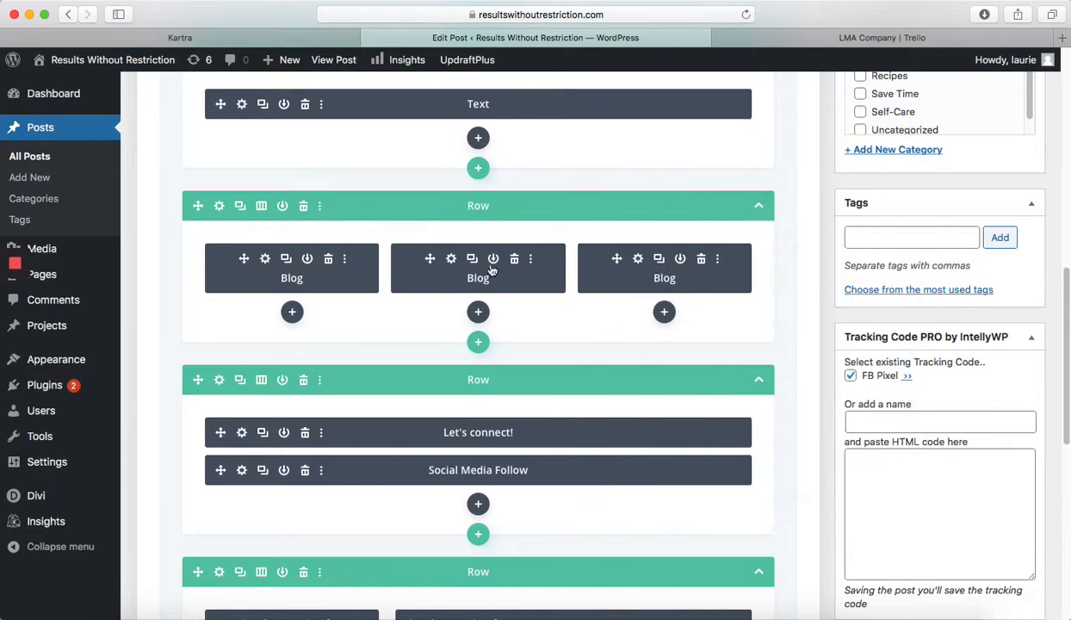
# Edit the post count of the second column's Blog module, set the first column's to 1, and save both.
pyautogui.click(451, 258)
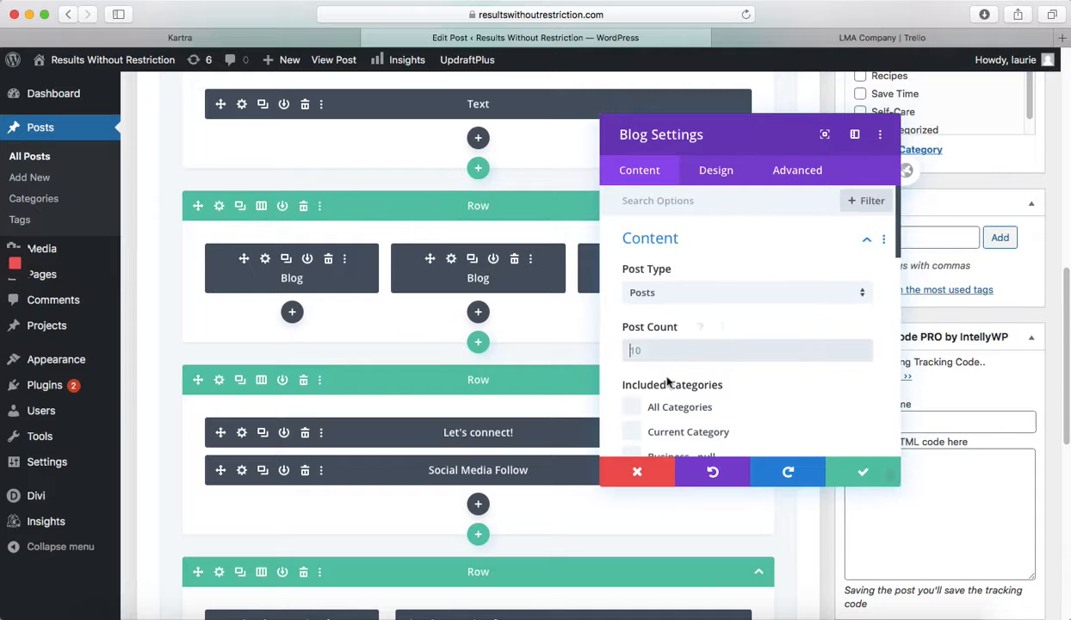
pyautogui.click(887, 471)
pyautogui.click(264, 258)
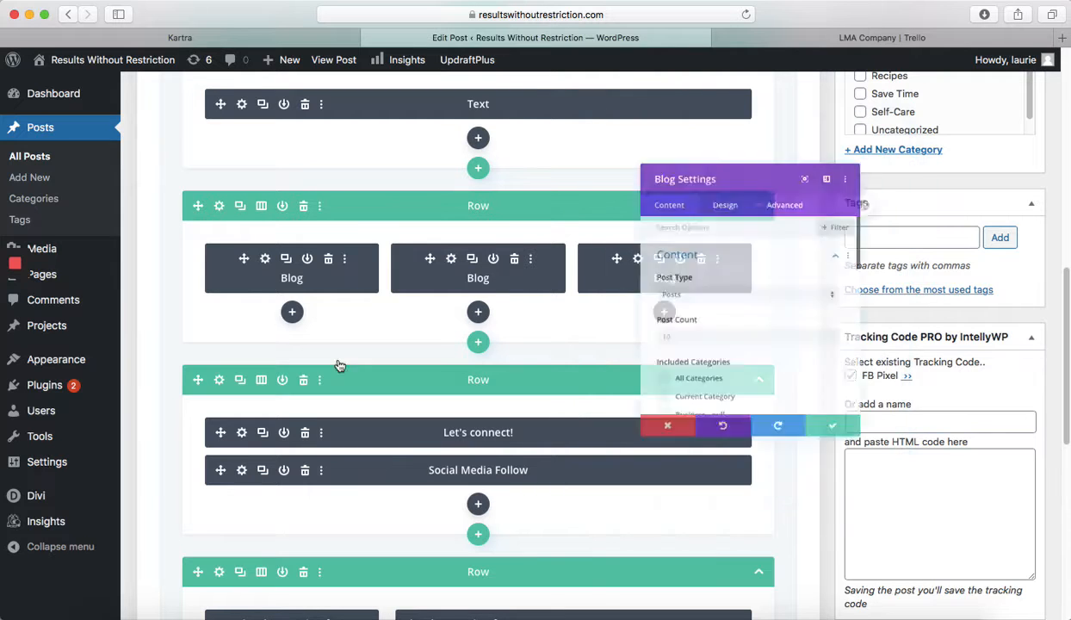
pyautogui.click(635, 349)
pyautogui.write('1')
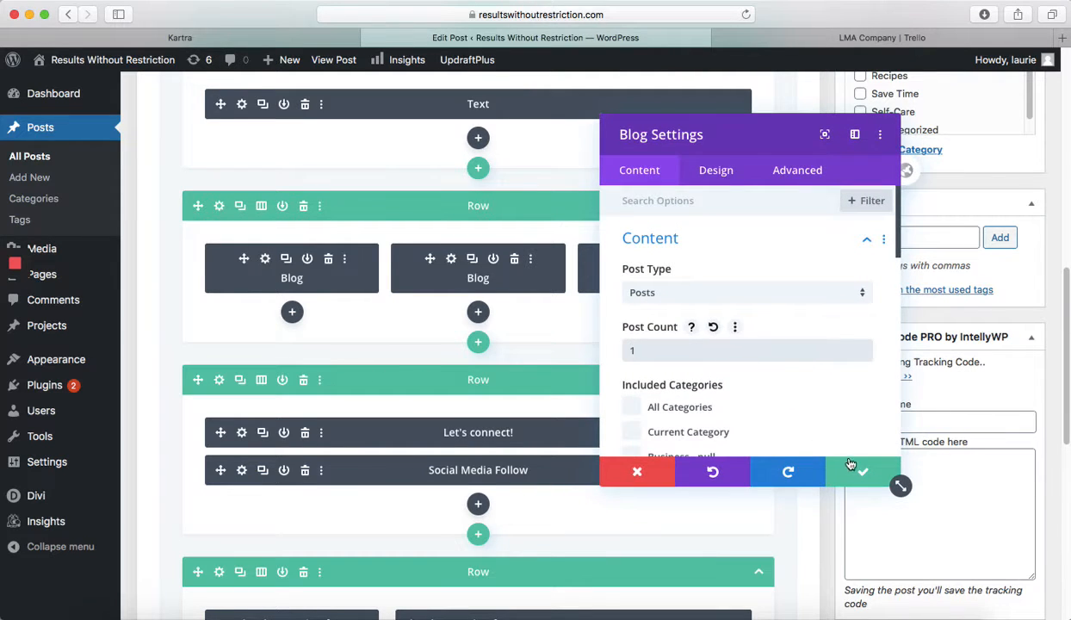
pyautogui.click(858, 469)
# Set the admin label of the Text module above the Blog row to "More from the blog..." and save it.
pyautogui.scroll(2, 360, 345)
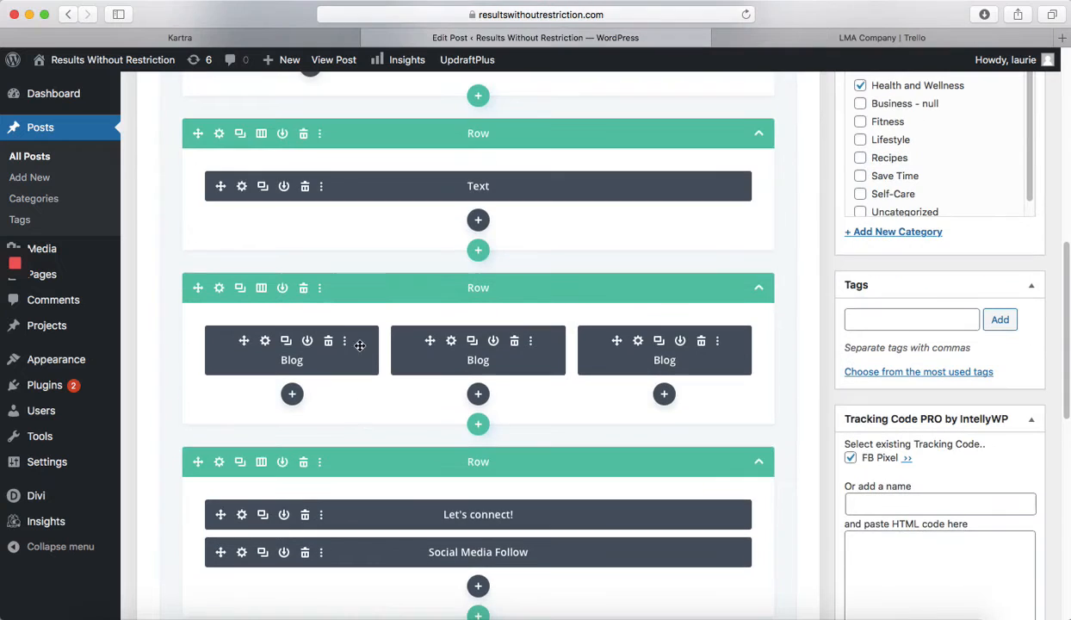
pyautogui.click(242, 186)
pyautogui.click(863, 471)
pyautogui.scroll(3, 408, 271)
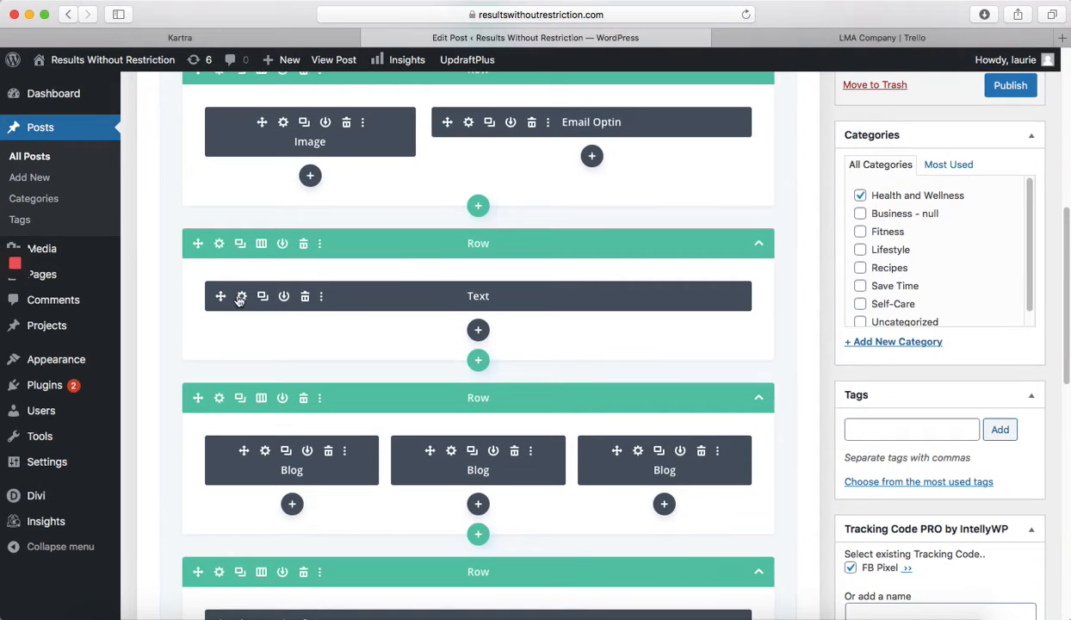
pyautogui.click(241, 296)
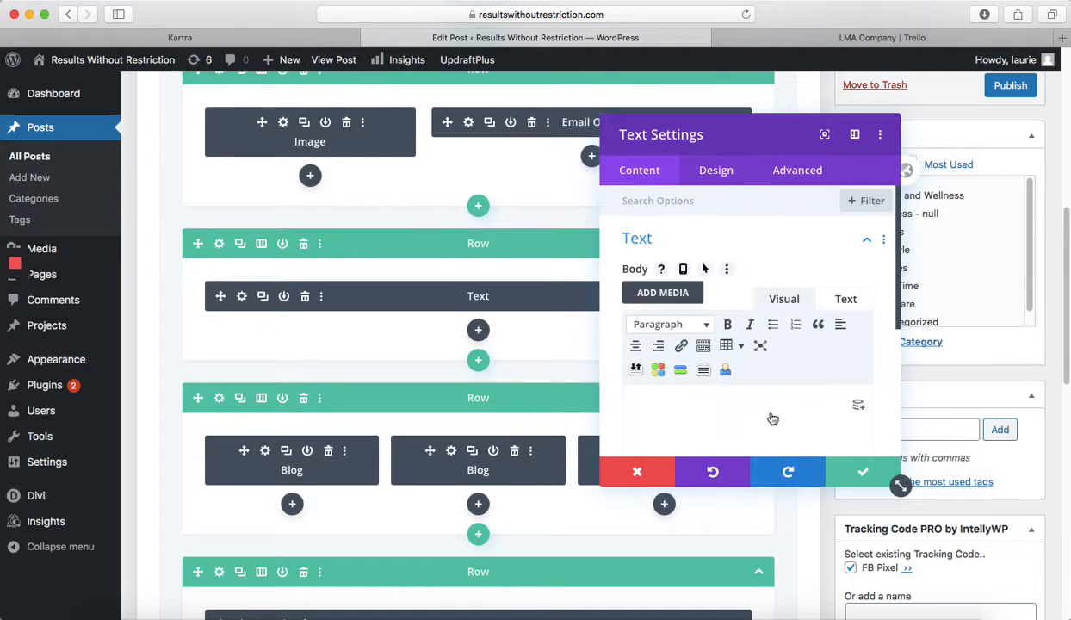
pyautogui.scroll(-5, 772, 418)
pyautogui.click(660, 358)
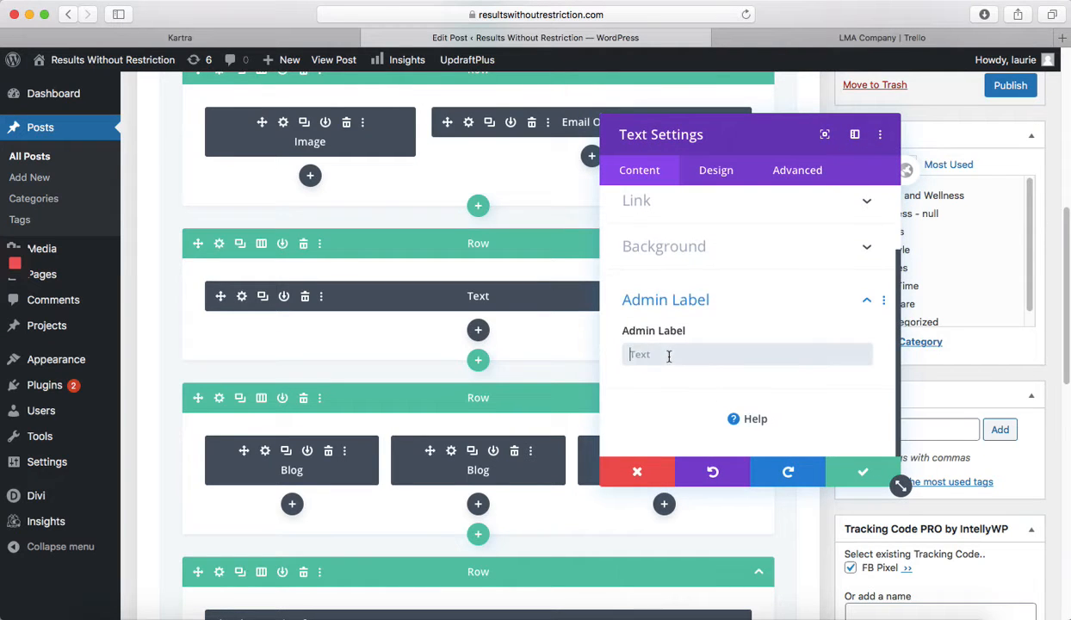
pyautogui.write('More from the blog...')
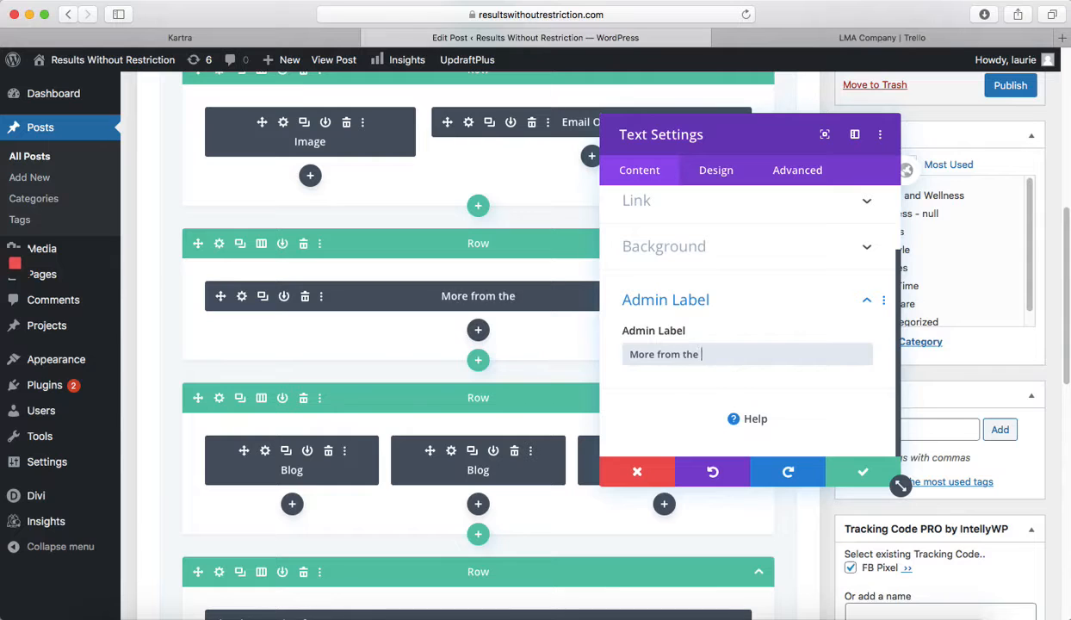
pyautogui.click(837, 471)
# Set the admin label of the Image module beside Email Optin to "lead magnet graphic" and save it.
pyautogui.scroll(5, 362, 387)
pyautogui.scroll(1, 350, 332)
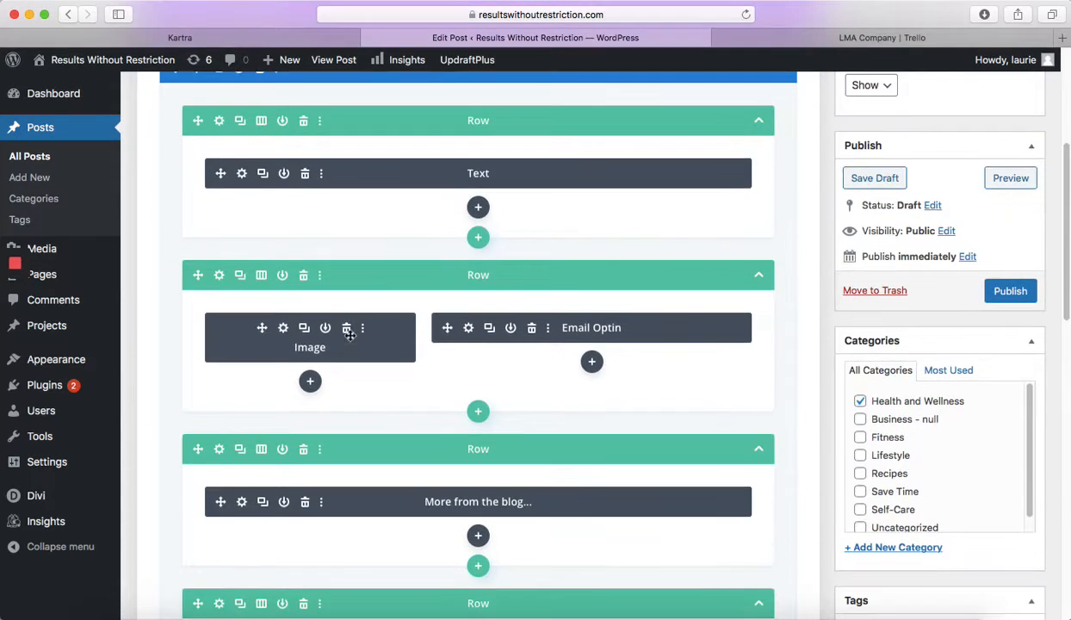
pyautogui.click(284, 331)
pyautogui.scroll(-5, 671, 370)
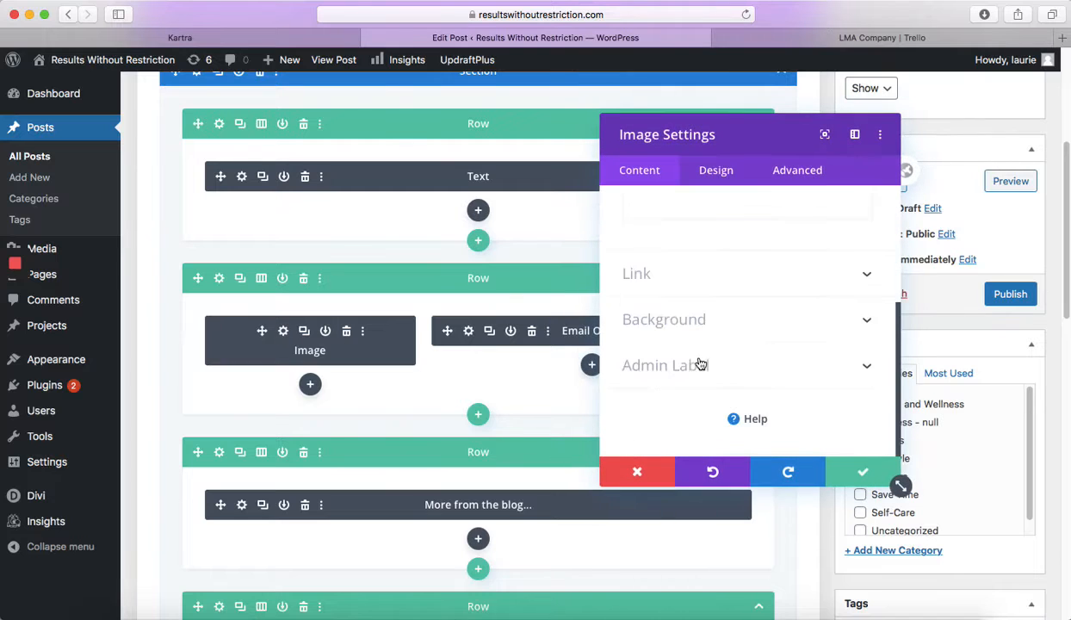
pyautogui.click(662, 372)
pyautogui.click(671, 359)
pyautogui.write('le')
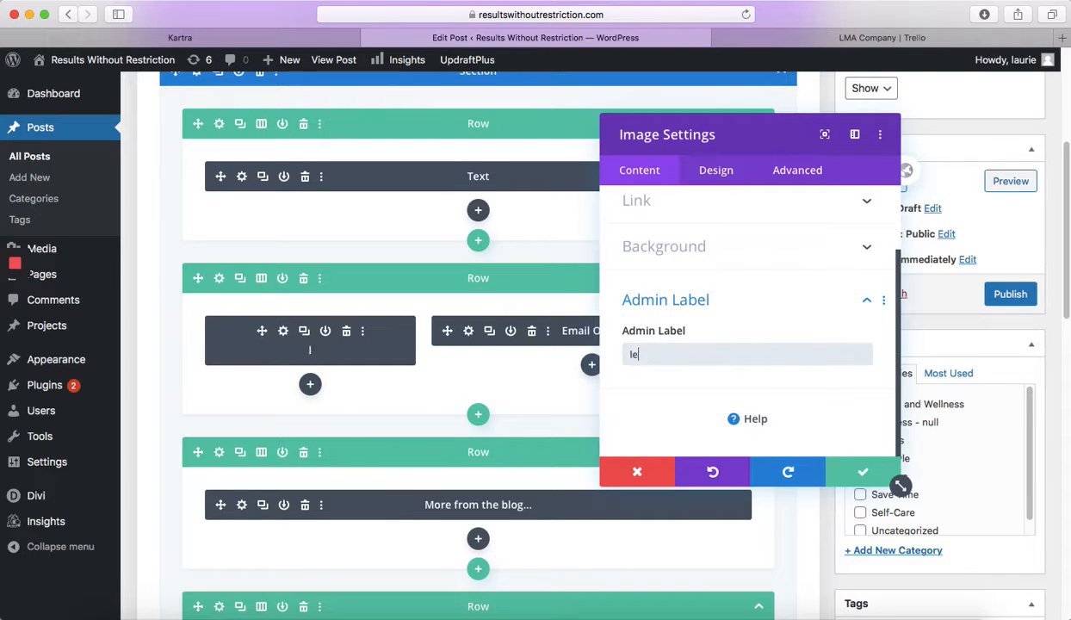
pyautogui.write('ad magnet graphic')
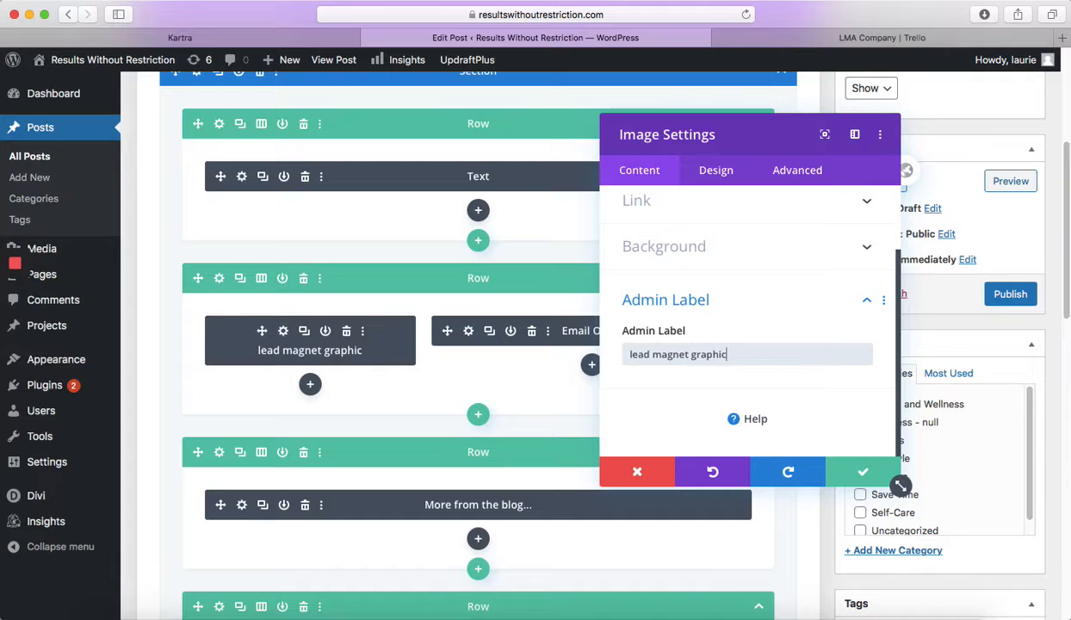
pyautogui.click(862, 471)
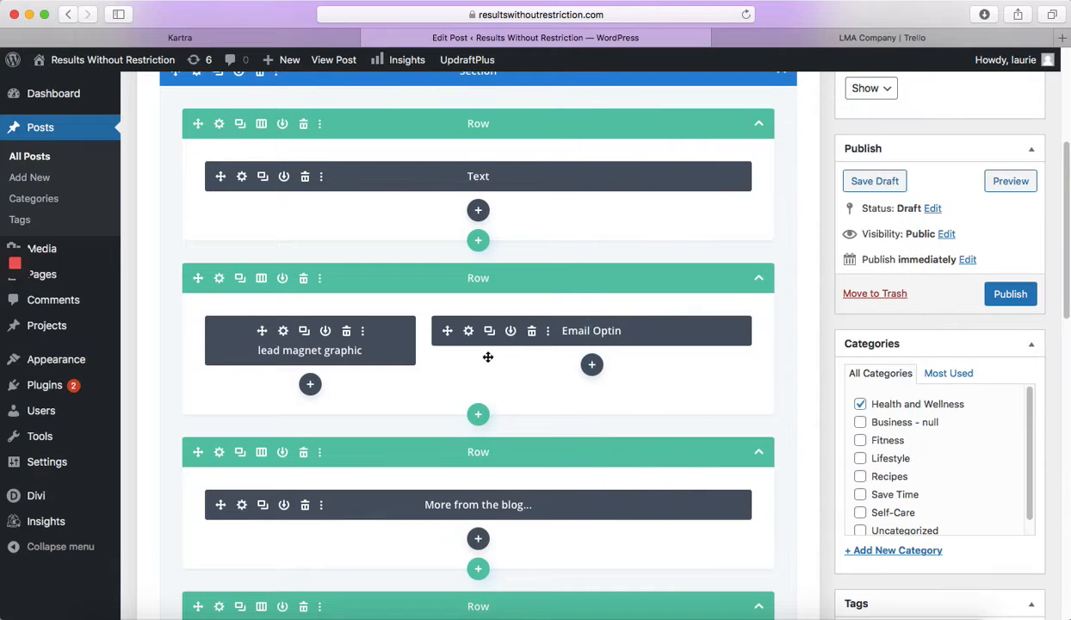
# Set the admin label of the Text module in the first row to "Blog content" and save it.
pyautogui.scroll(3, 485, 362)
pyautogui.click(242, 350)
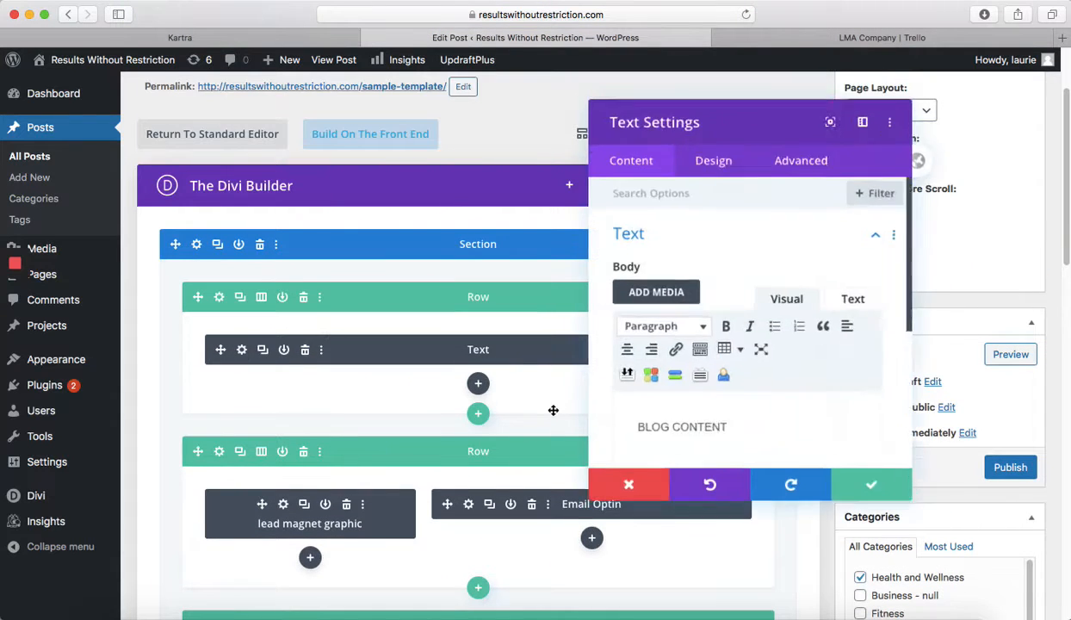
pyautogui.scroll(-10, 665, 422)
pyautogui.click(665, 366)
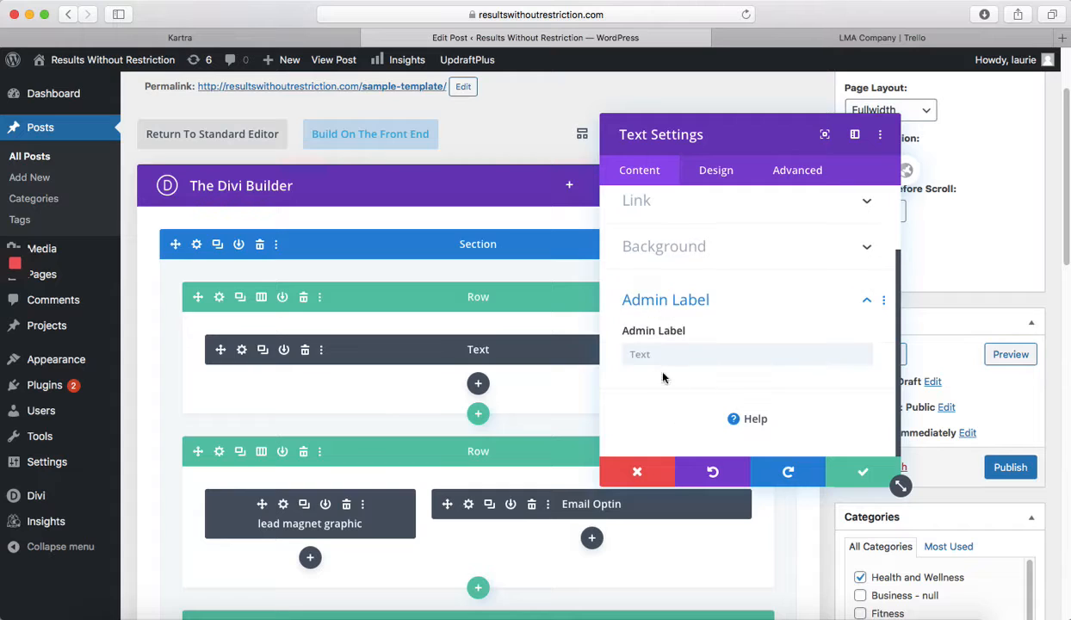
pyautogui.click(654, 354)
pyautogui.write('Blog content')
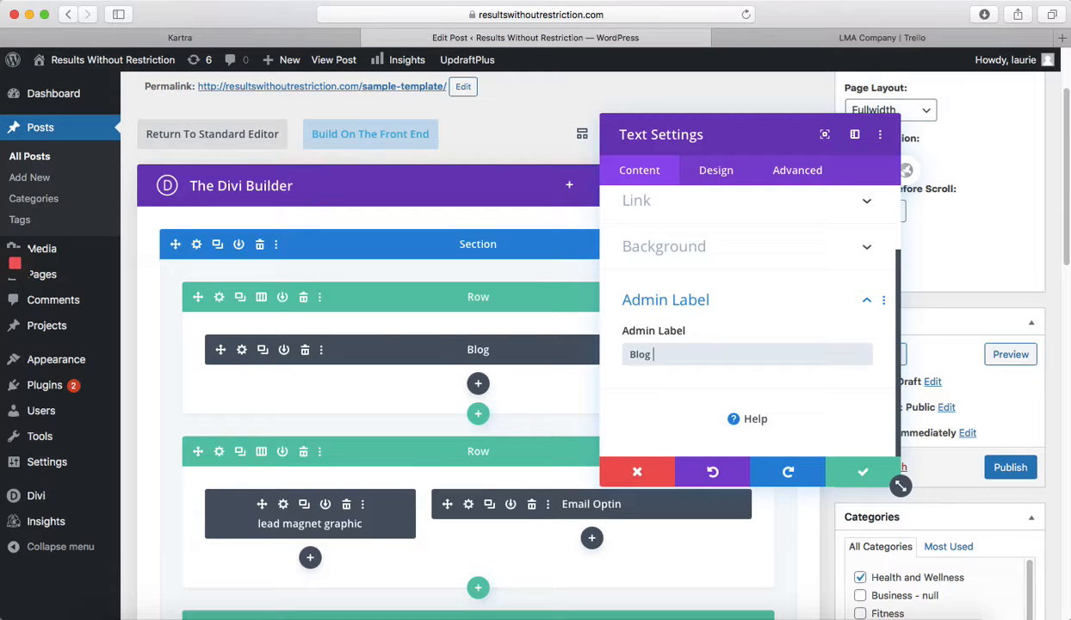
pyautogui.click(848, 473)
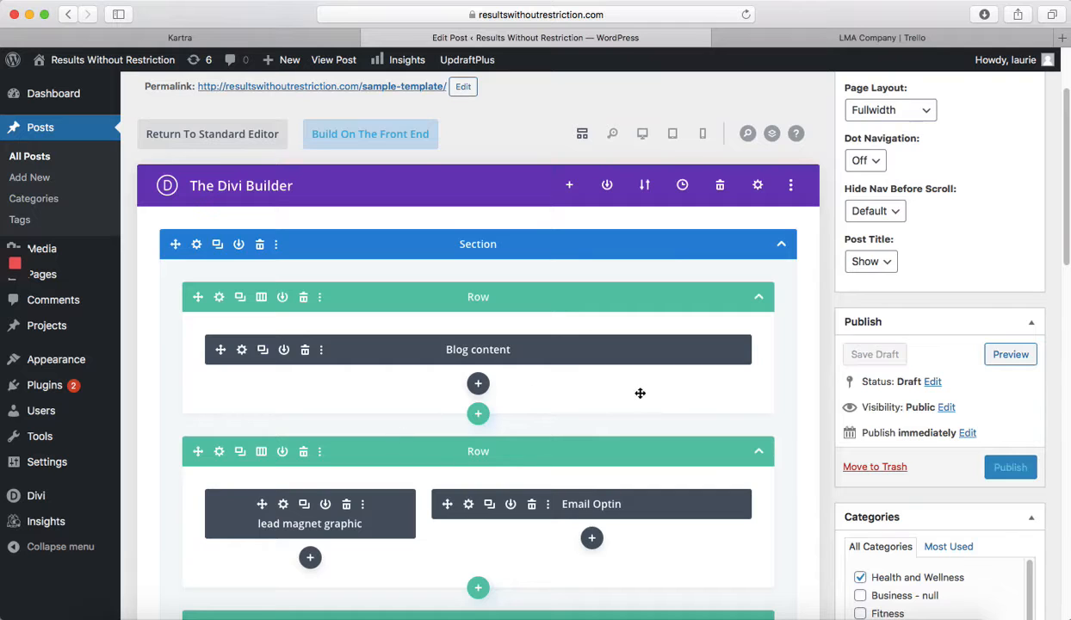
# Insert the recipe cards graphic from the media library into the lead magnet graphic module and save it.
pyautogui.scroll(-4, 638, 390)
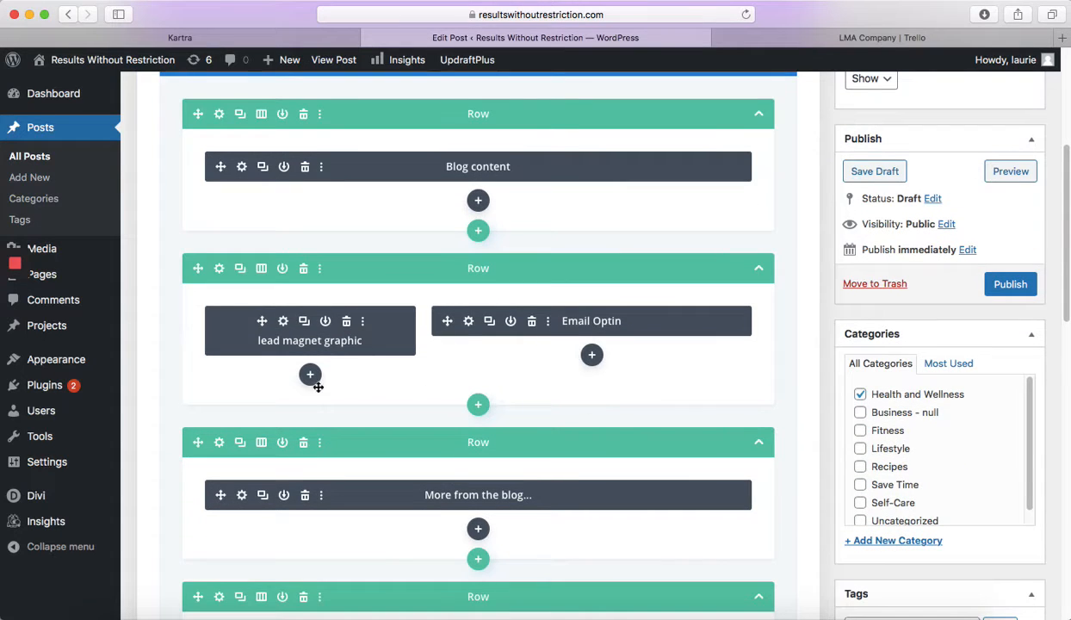
pyautogui.click(284, 323)
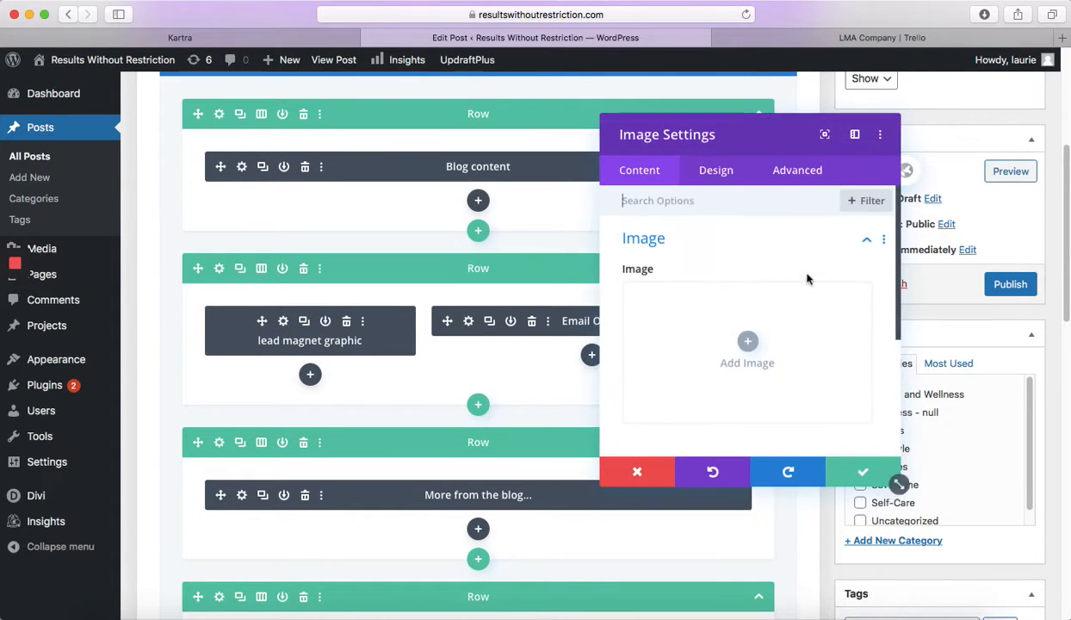
pyautogui.click(750, 338)
pyautogui.click(220, 127)
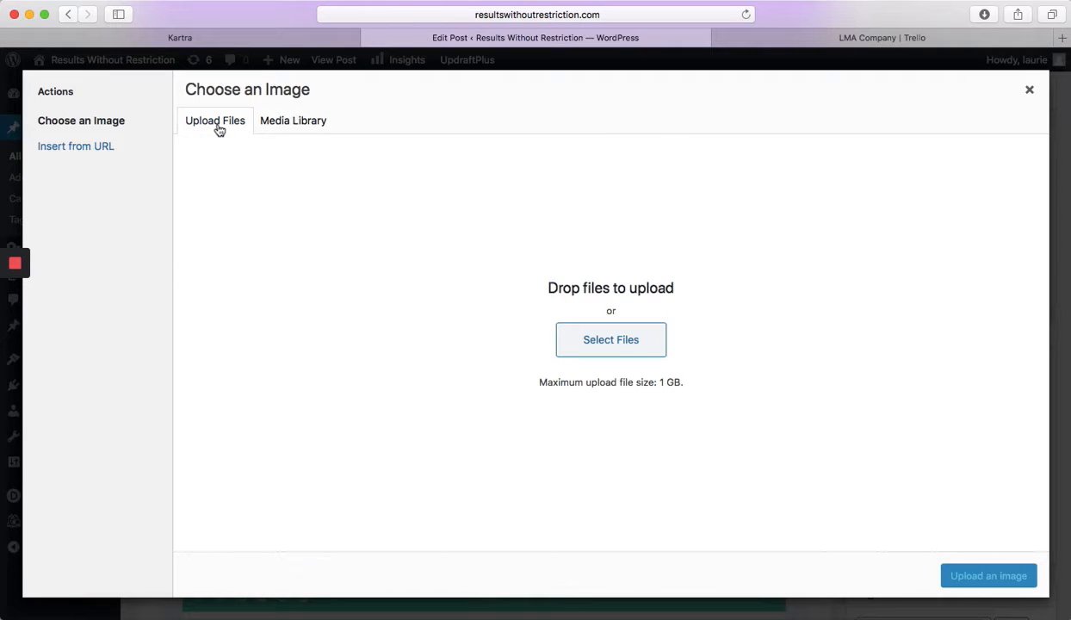
pyautogui.click(270, 126)
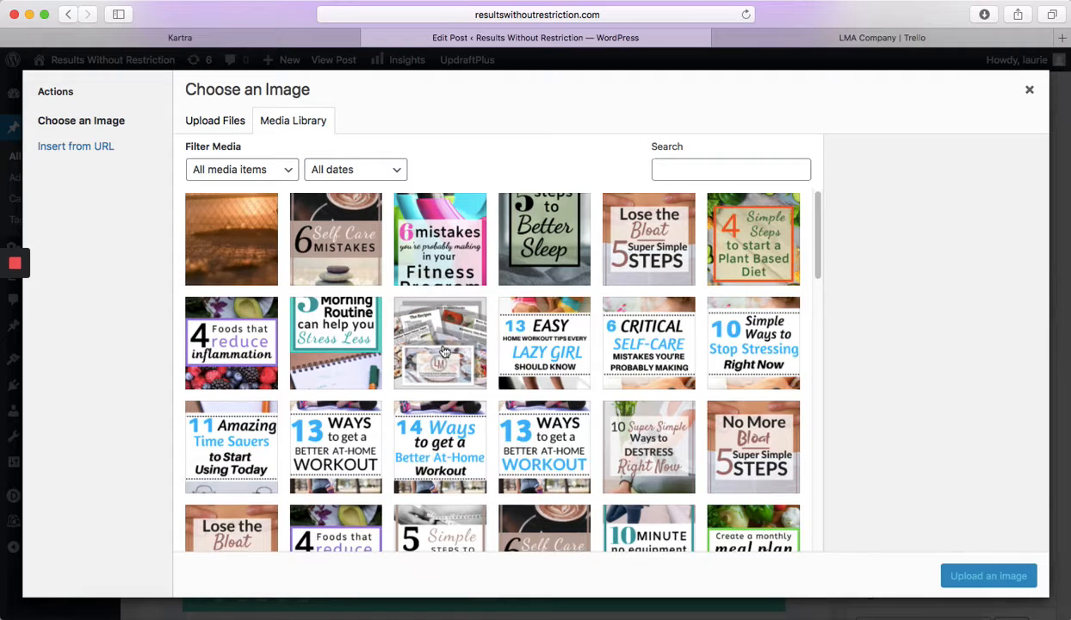
pyautogui.click(429, 340)
pyautogui.click(971, 576)
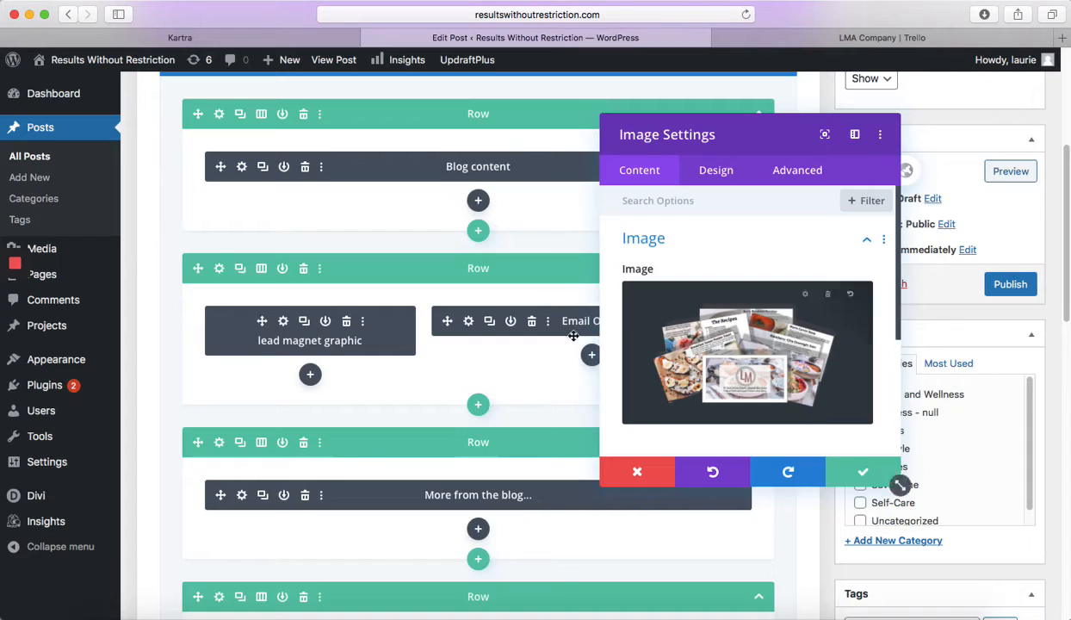
pyautogui.click(864, 472)
# Add Facebook as a social network in the Social Media Follow module and save that entry.
pyautogui.scroll(2, 494, 345)
pyautogui.scroll(-5, 494, 344)
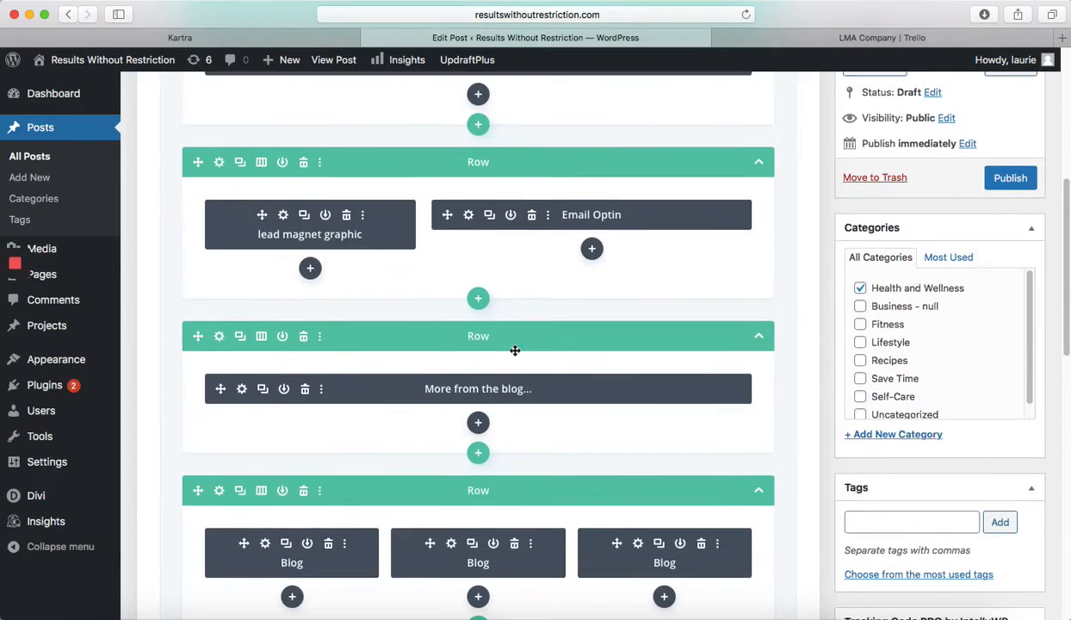
pyautogui.scroll(-5, 423, 356)
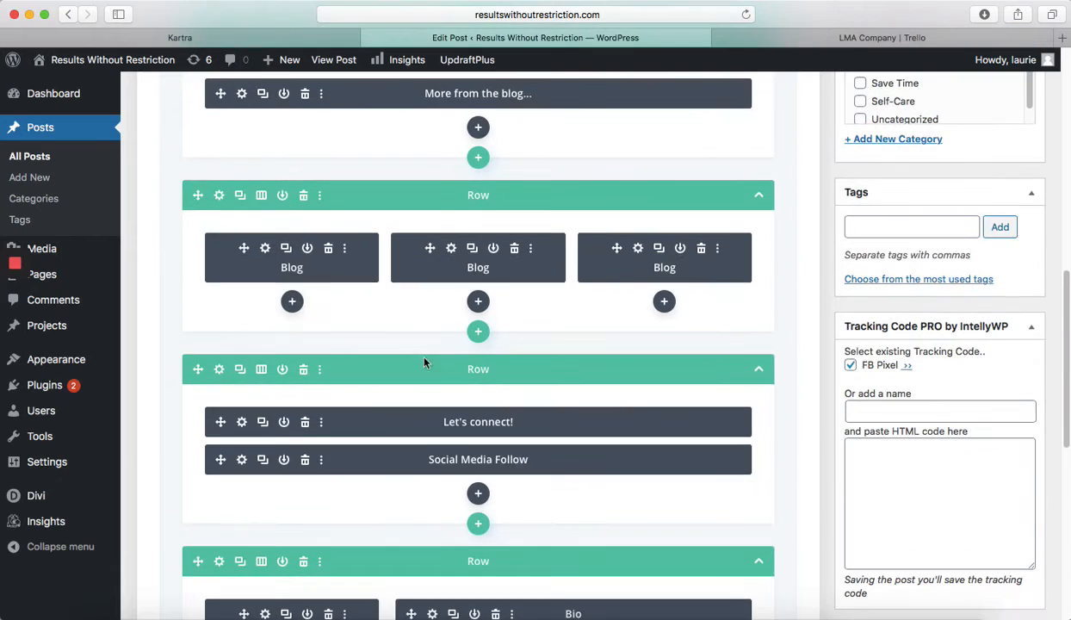
pyautogui.scroll(-3, 605, 347)
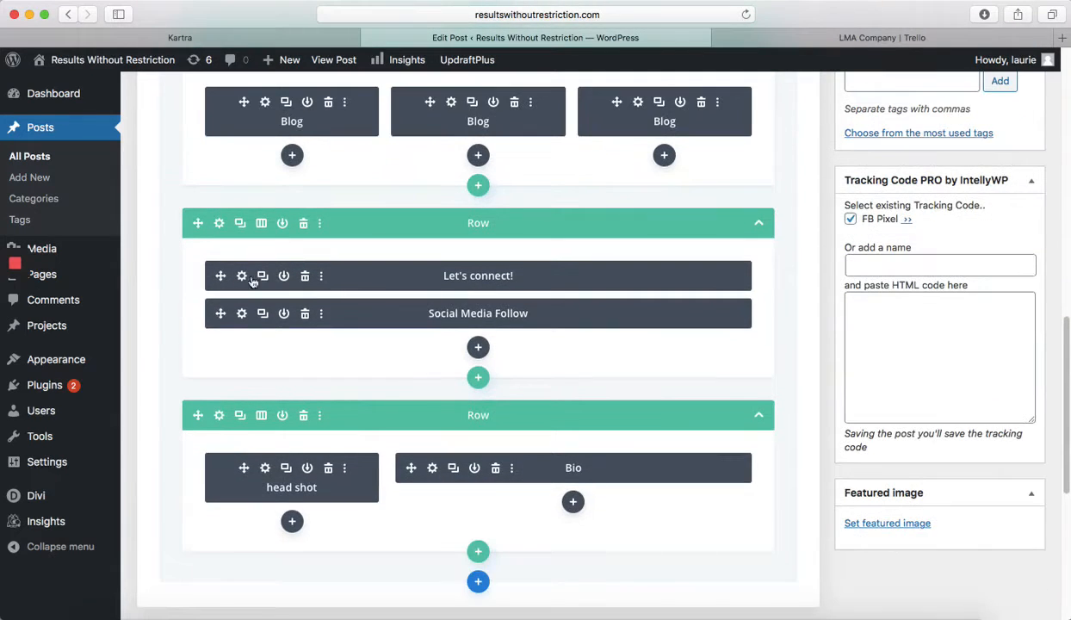
pyautogui.click(242, 315)
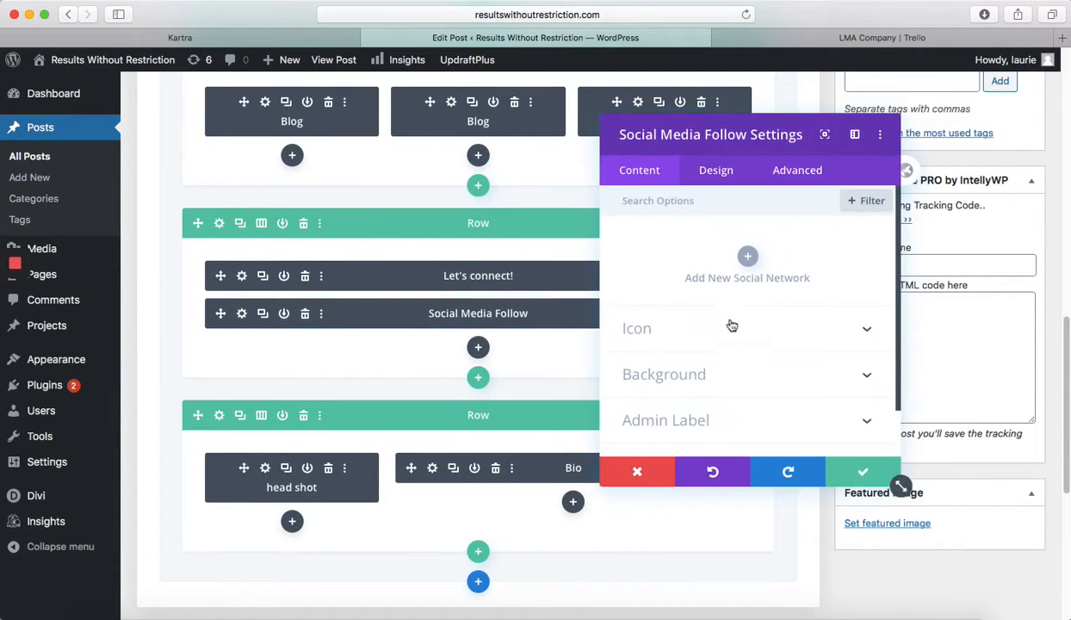
pyautogui.click(749, 258)
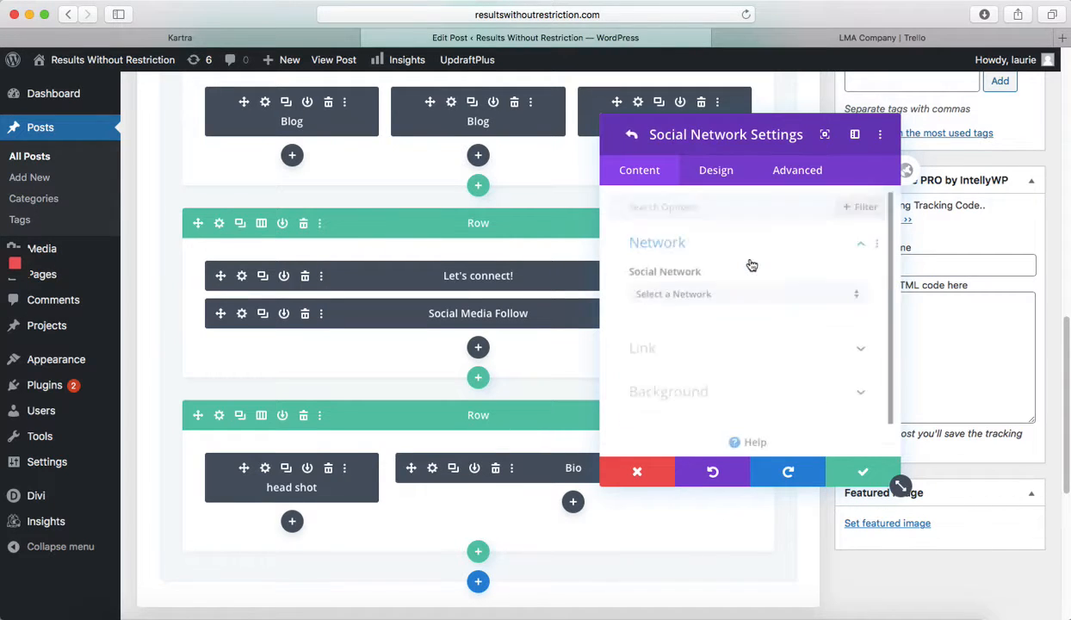
pyautogui.click(680, 294)
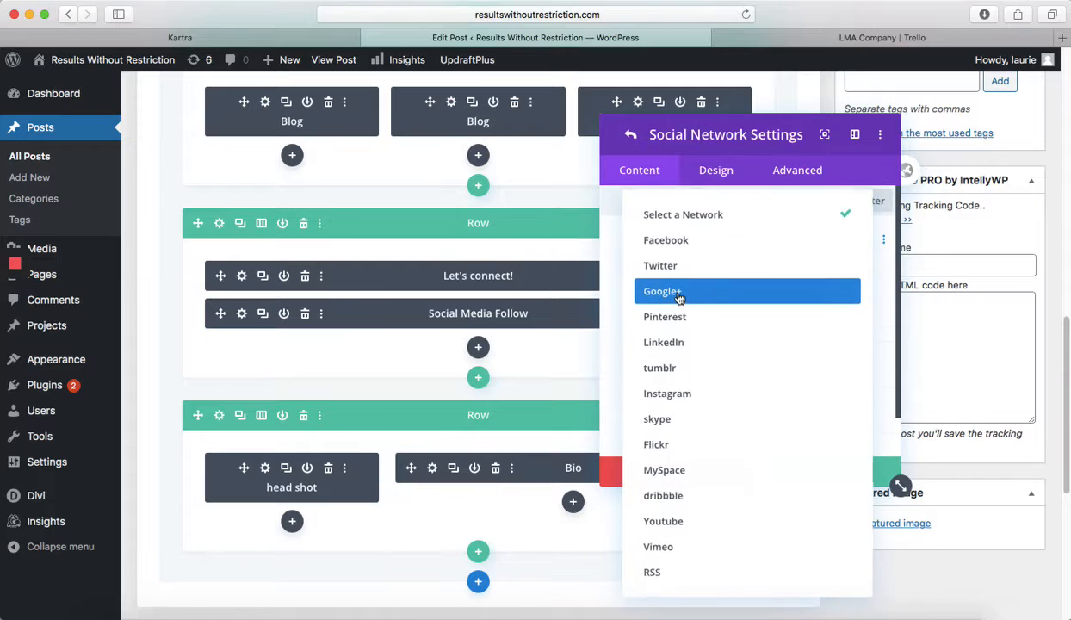
pyautogui.click(683, 240)
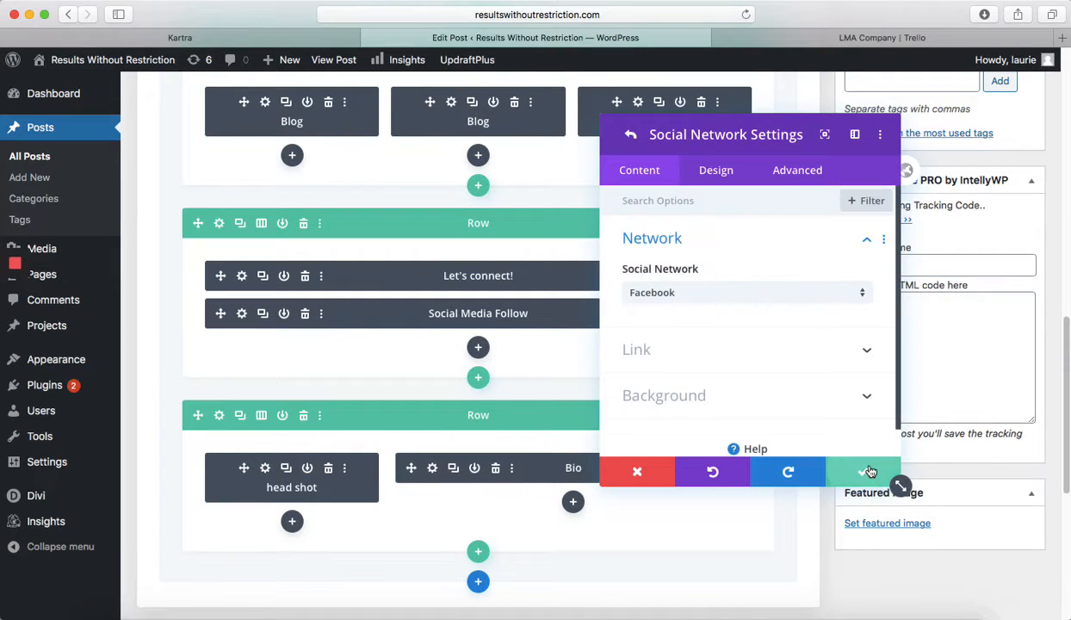
pyautogui.click(863, 471)
# Add Pinterest as a social network in the Social Media Follow module and save that entry.
pyautogui.click(682, 293)
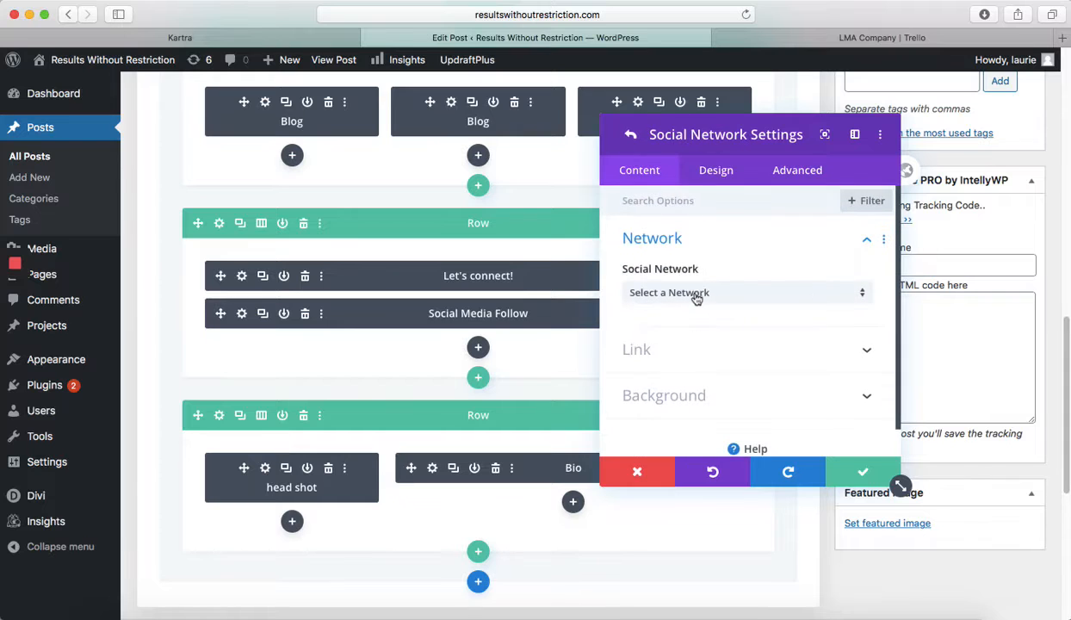
pyautogui.click(693, 295)
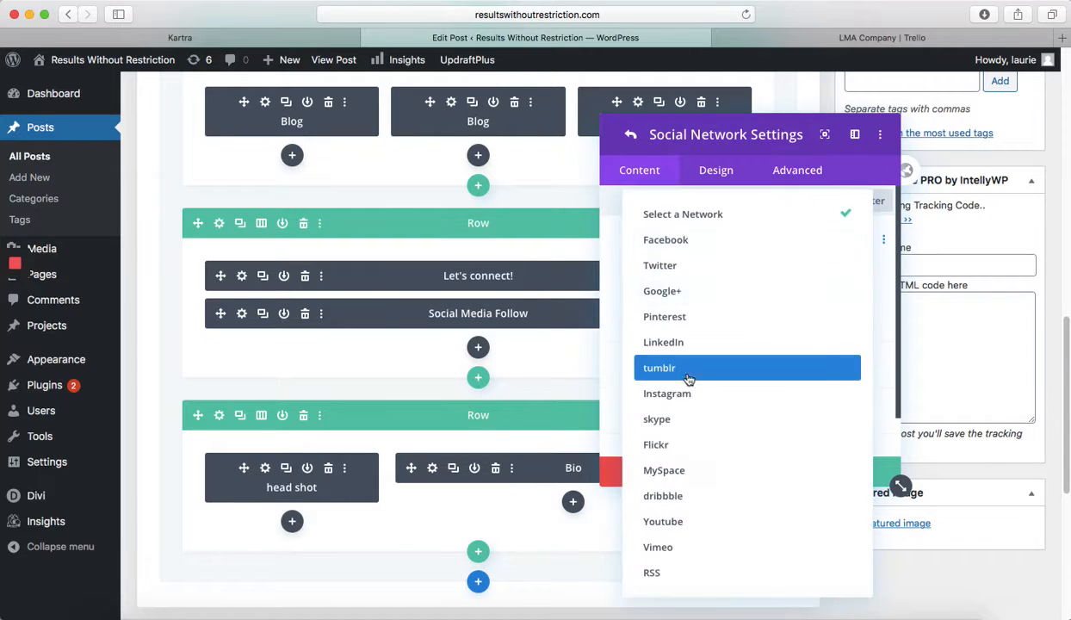
pyautogui.click(676, 319)
pyautogui.click(864, 473)
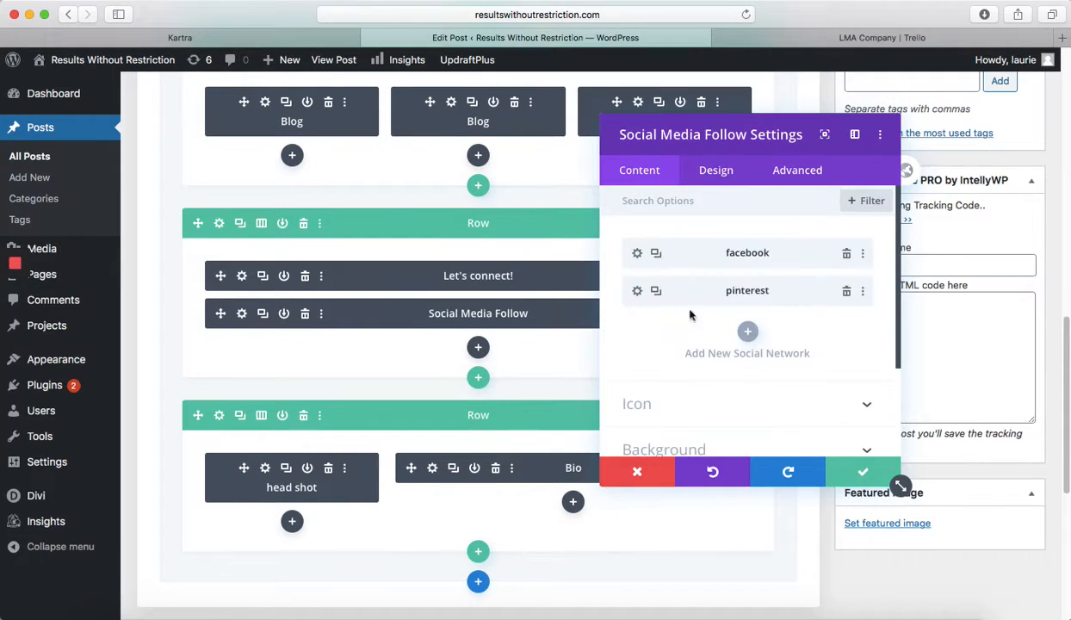
# Add Youtube as the third social network in the Social Media Follow module and save that entry.
pyautogui.click(747, 331)
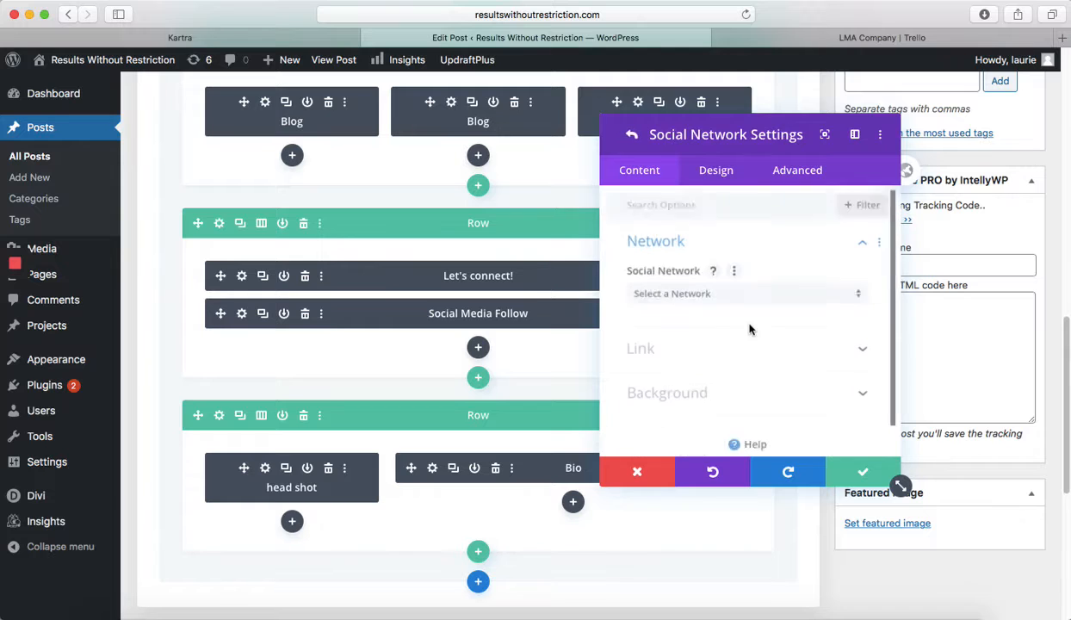
pyautogui.click(689, 295)
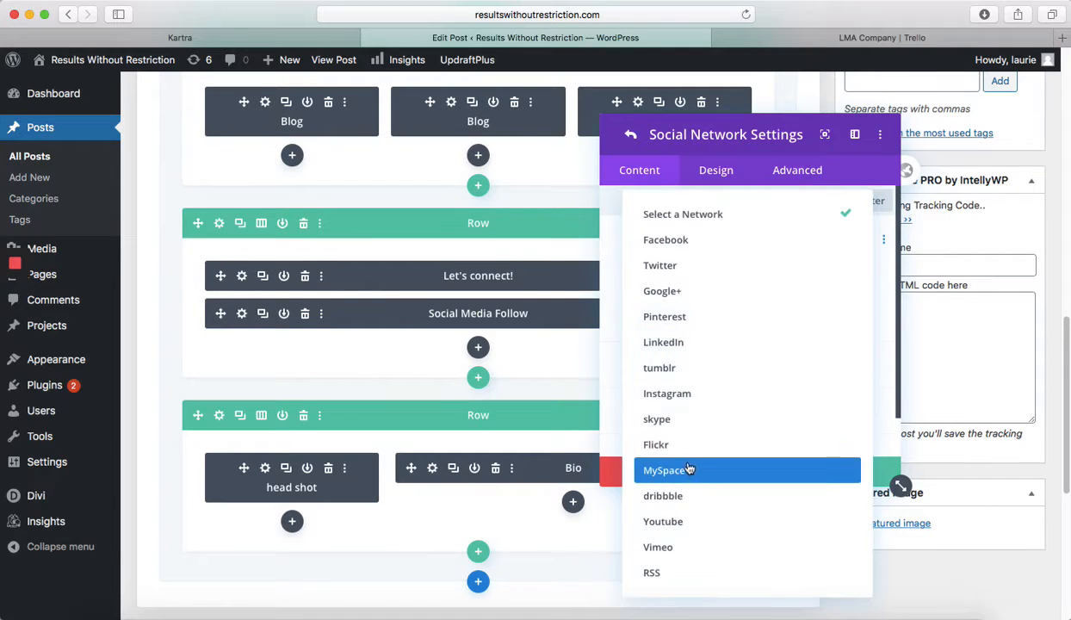
pyautogui.click(688, 521)
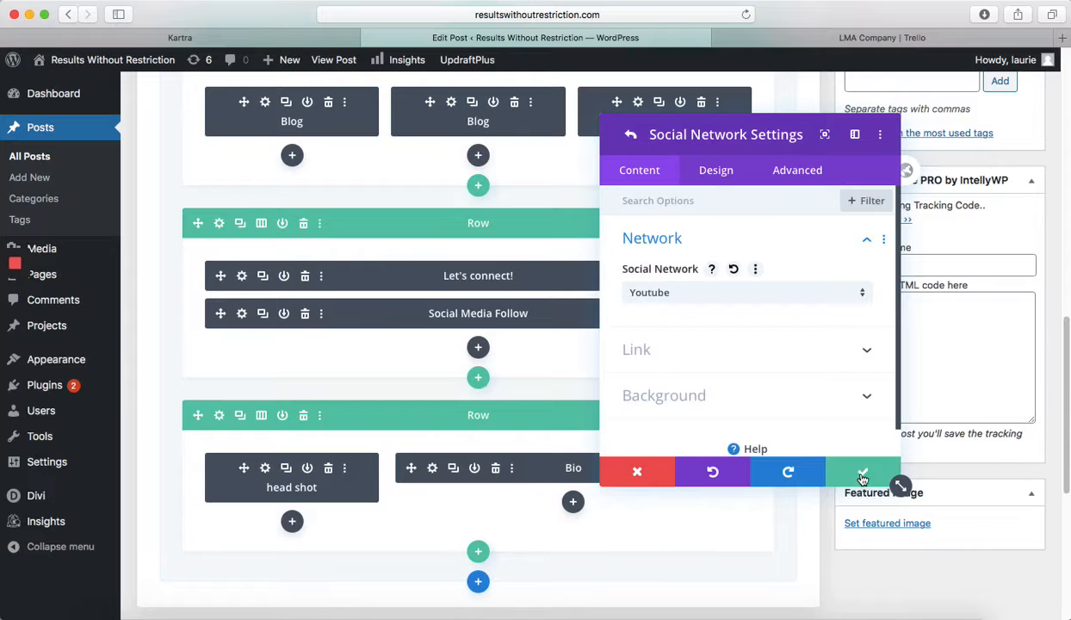
pyautogui.click(863, 473)
# Add Instagram as the fourth social network in the Social Media Follow module and save that entry.
pyautogui.click(748, 369)
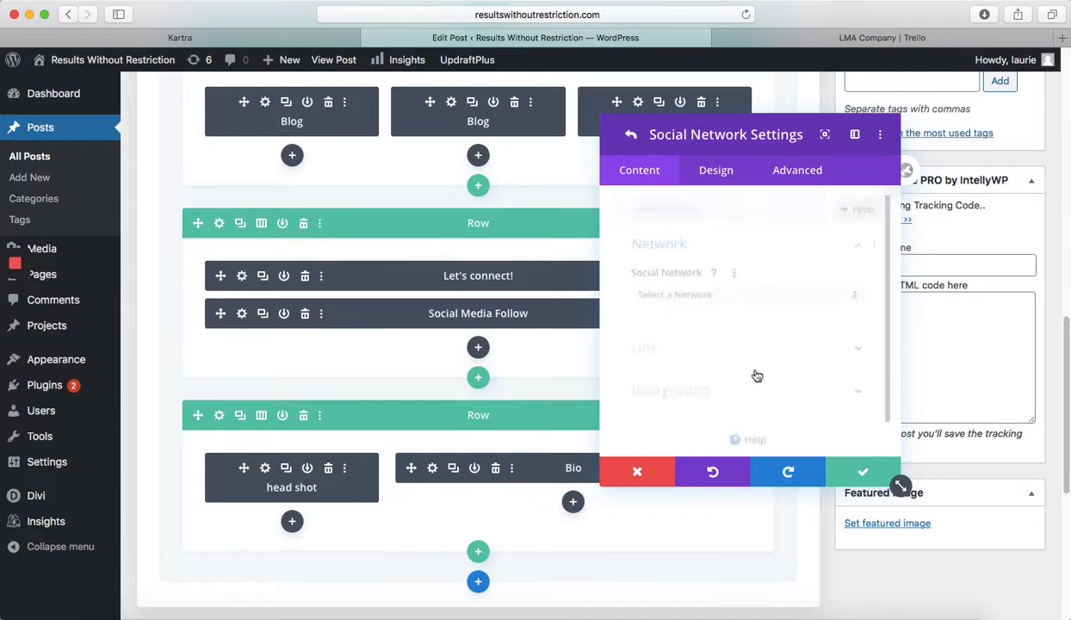
pyautogui.click(646, 293)
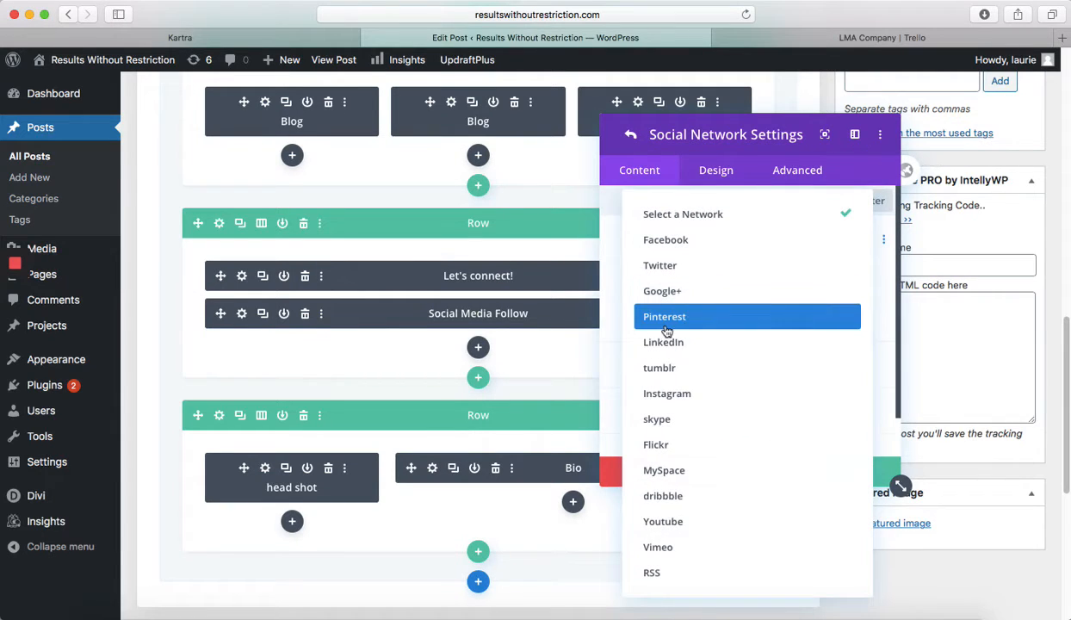
pyautogui.click(667, 393)
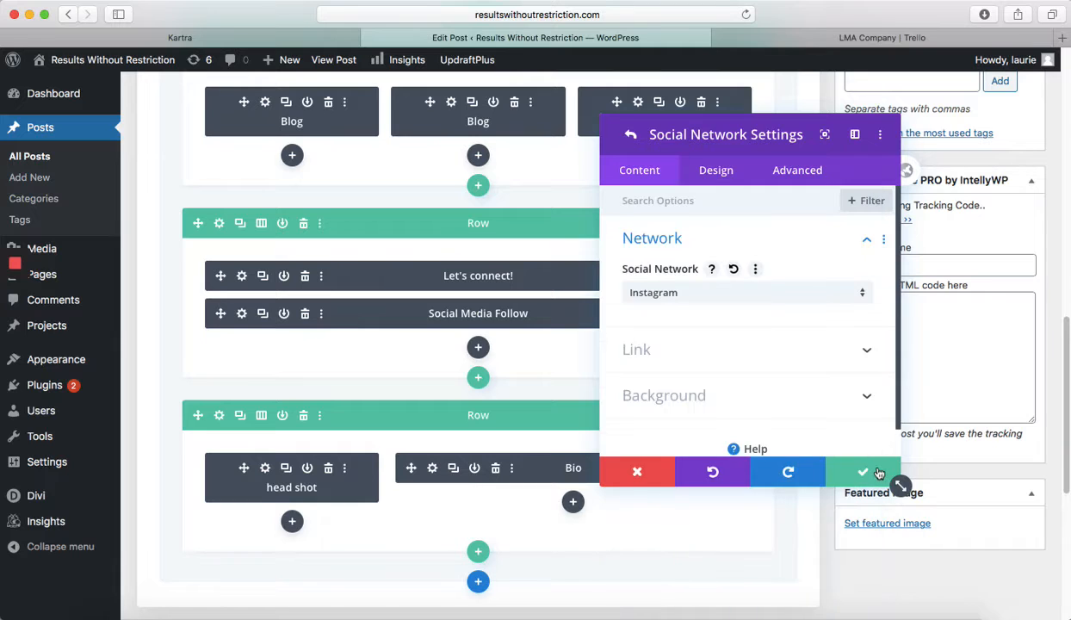
pyautogui.click(879, 473)
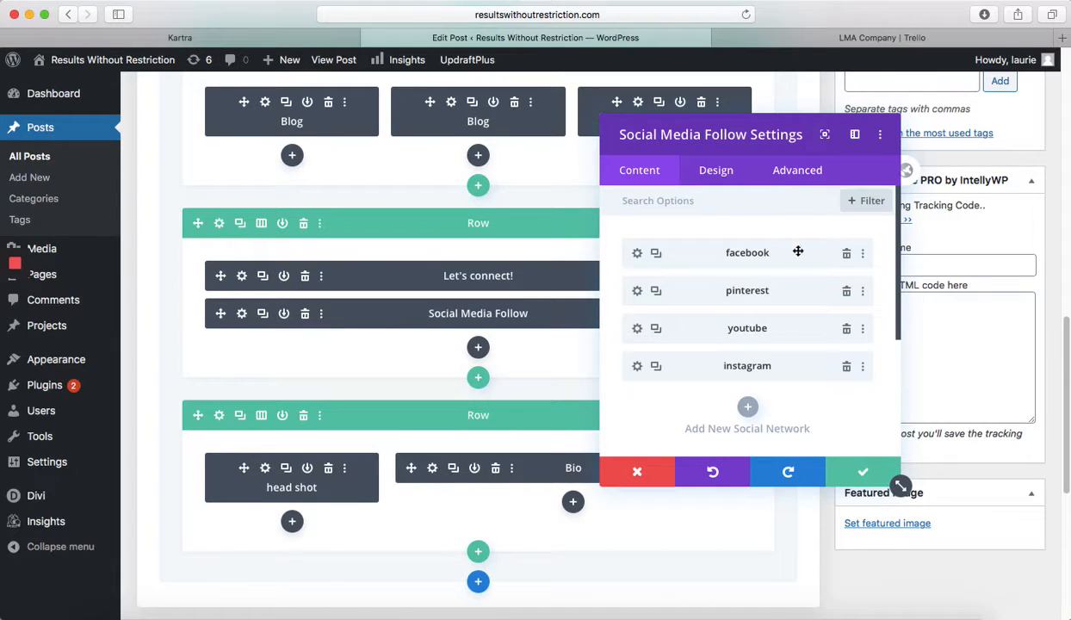
# Examine the account link and background options of the Facebook entry and return to the network list.
pyautogui.click(637, 255)
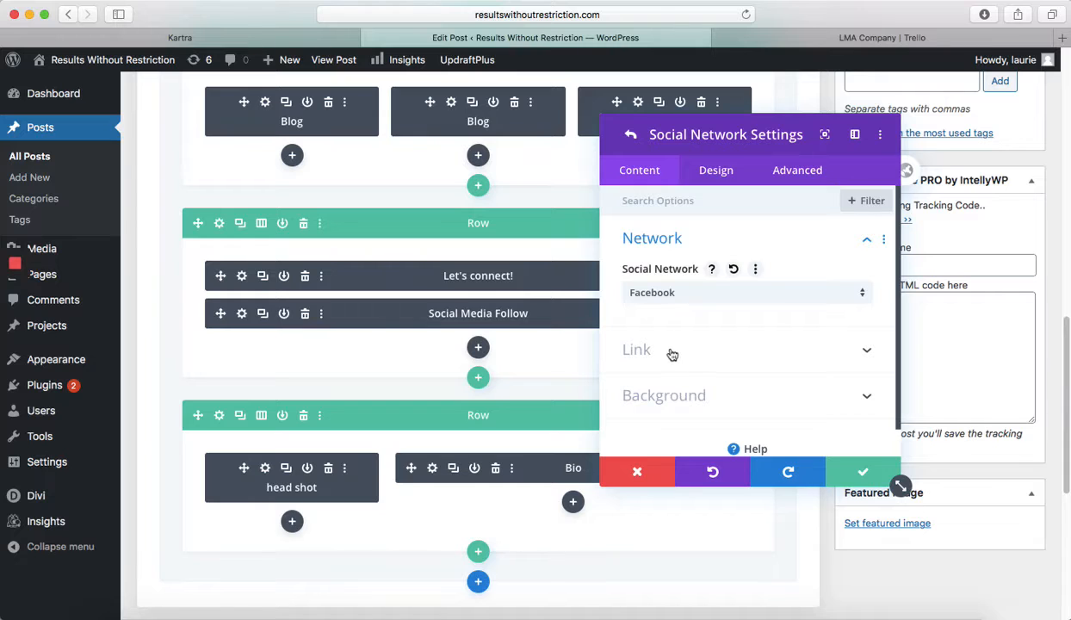
pyautogui.click(672, 352)
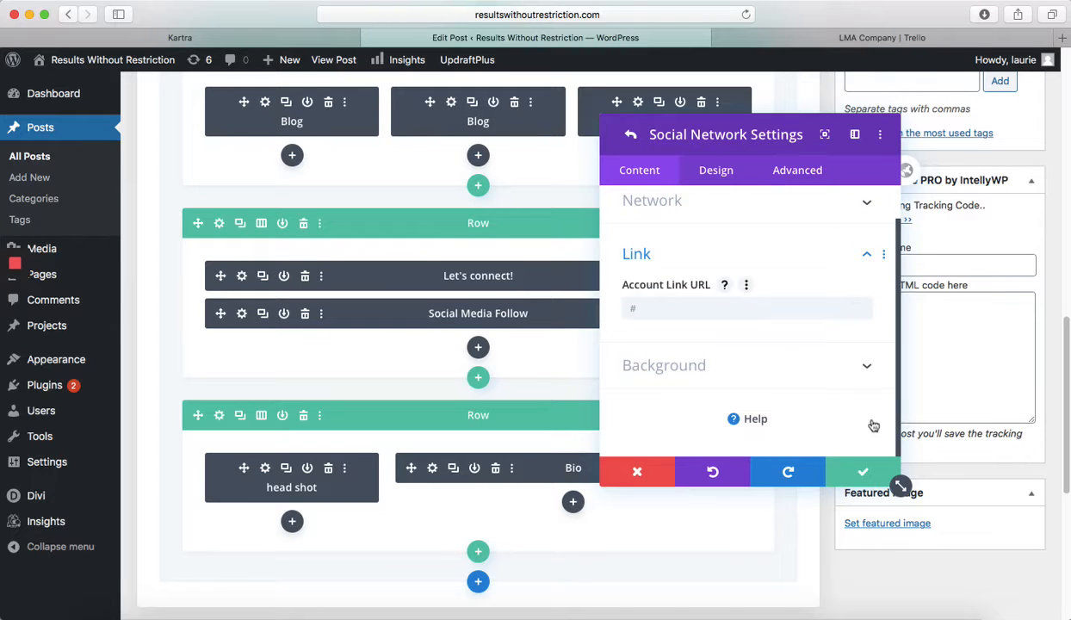
pyautogui.click(868, 368)
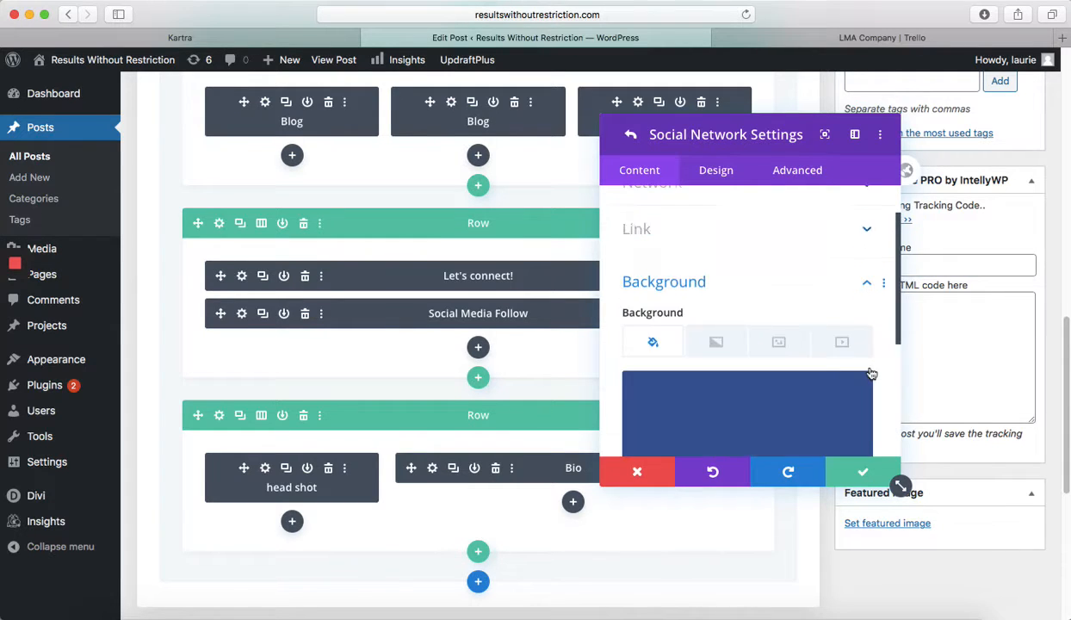
pyautogui.click(863, 480)
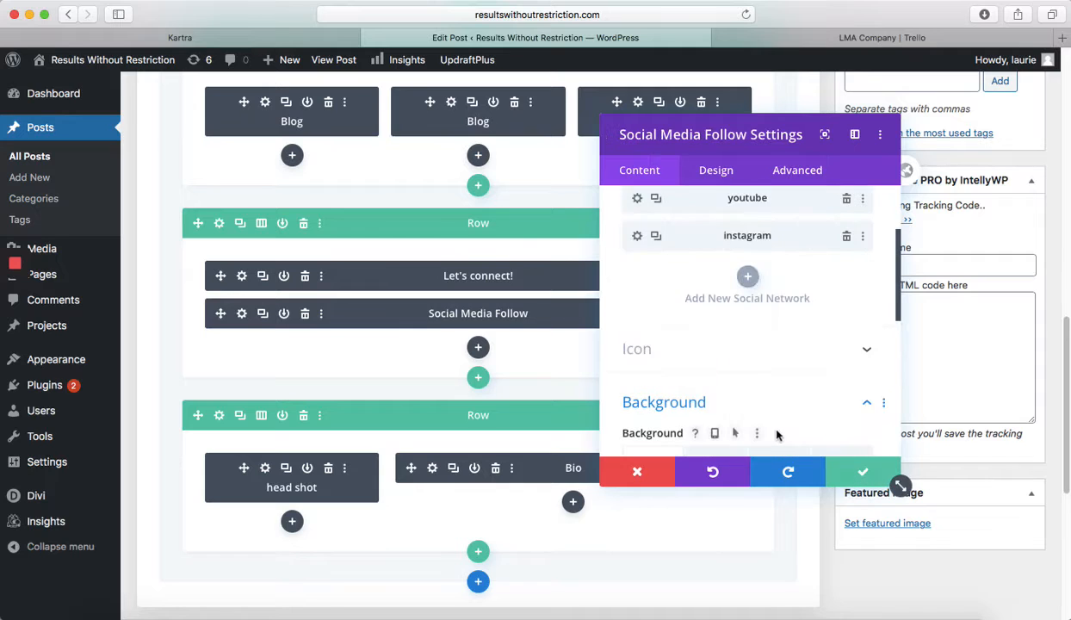
# Check the background options of the Social Media Follow module and save the module.
pyautogui.scroll(-2, 732, 375)
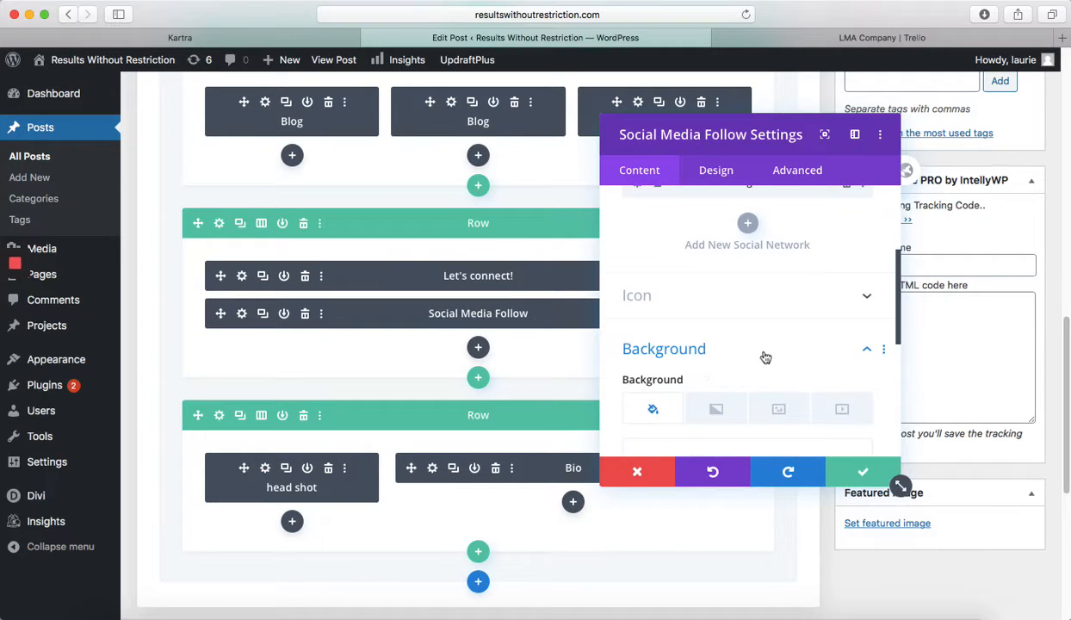
pyautogui.scroll(-5, 749, 353)
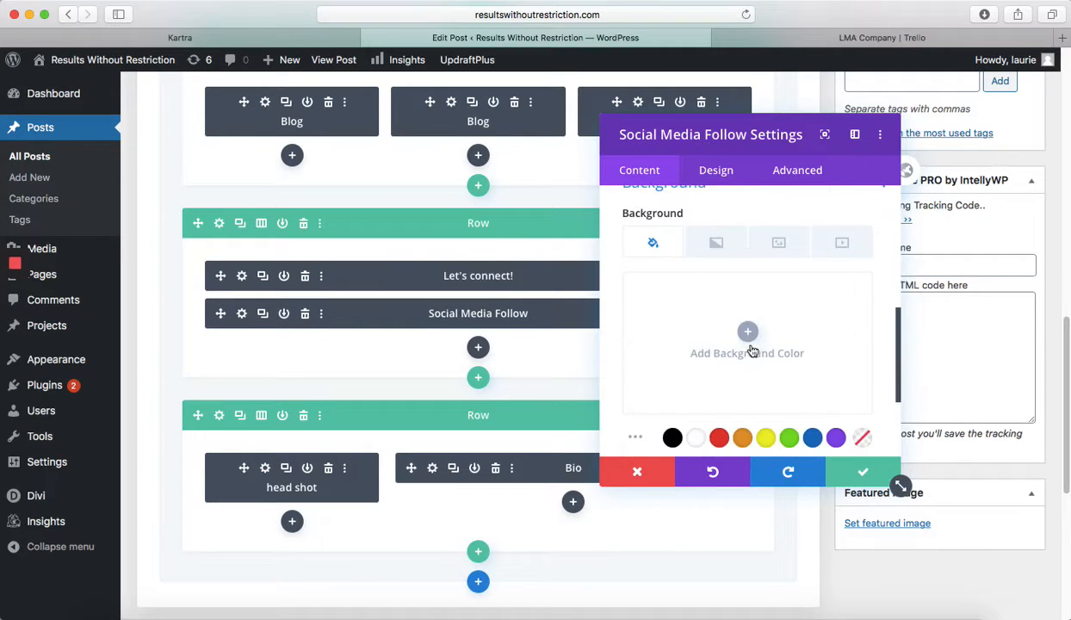
pyautogui.click(863, 470)
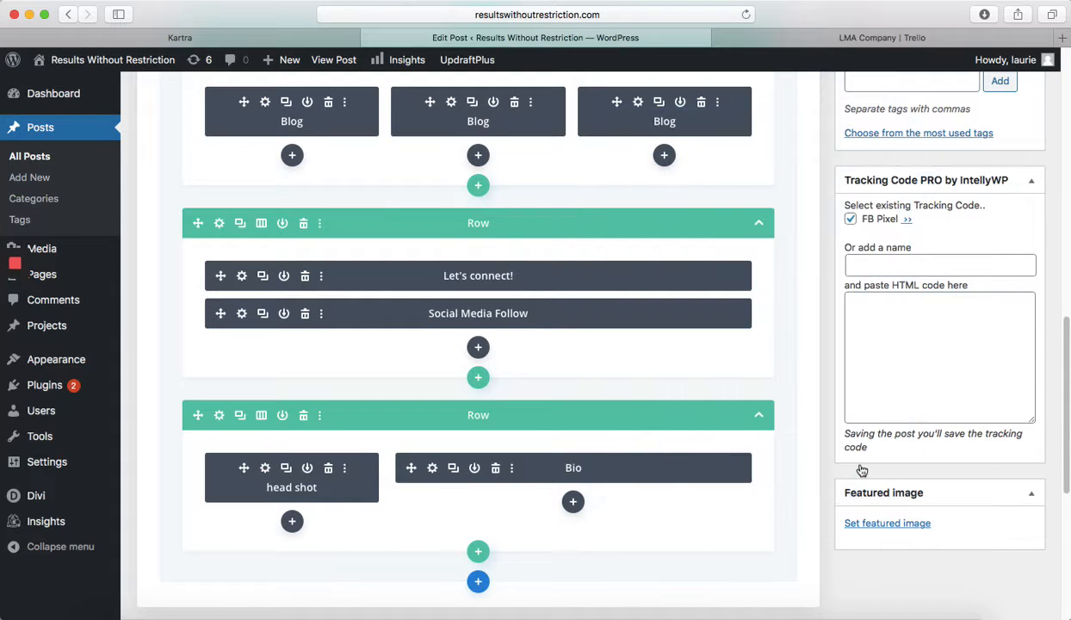
# Open the Sample Template post in the front-end builder and review its layout down to the head shot row.
pyautogui.scroll(15, 764, 394)
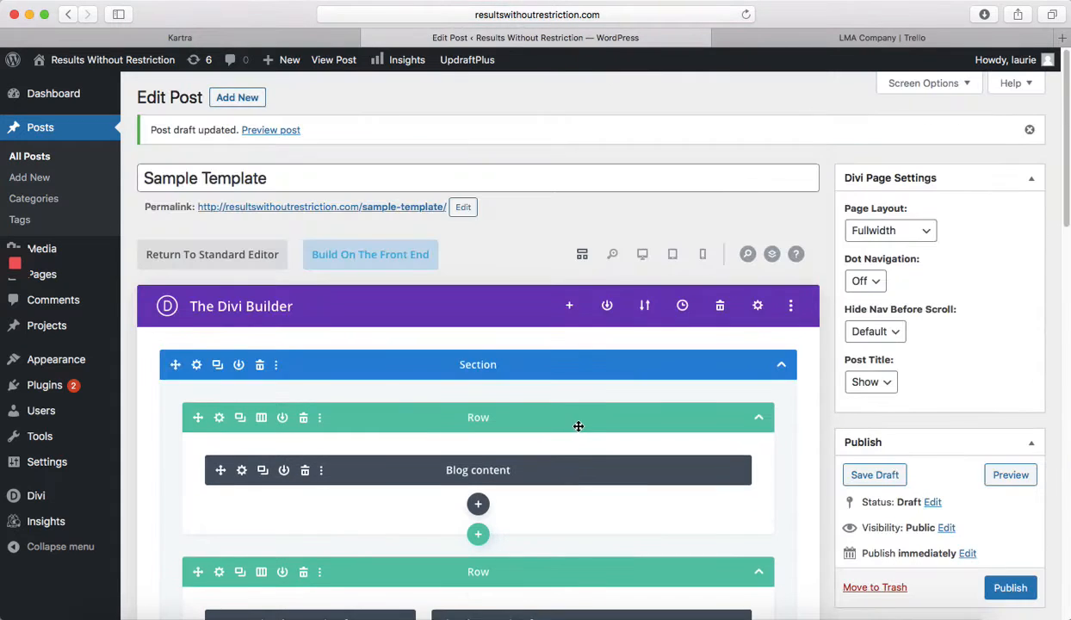
pyautogui.click(387, 255)
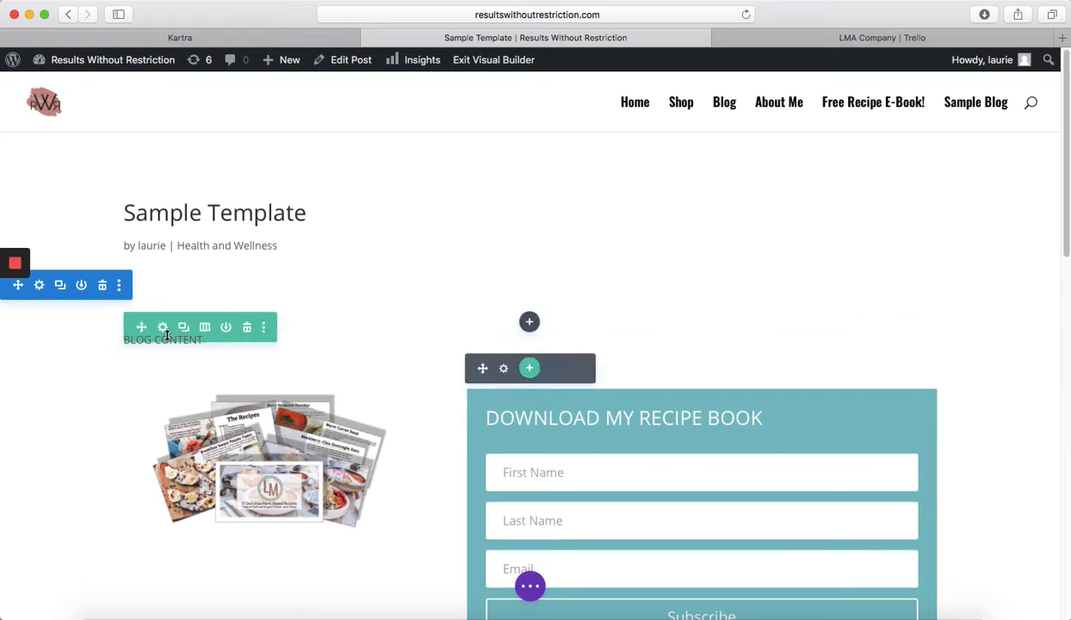
pyautogui.scroll(-2, 690, 299)
pyautogui.scroll(-6, 690, 298)
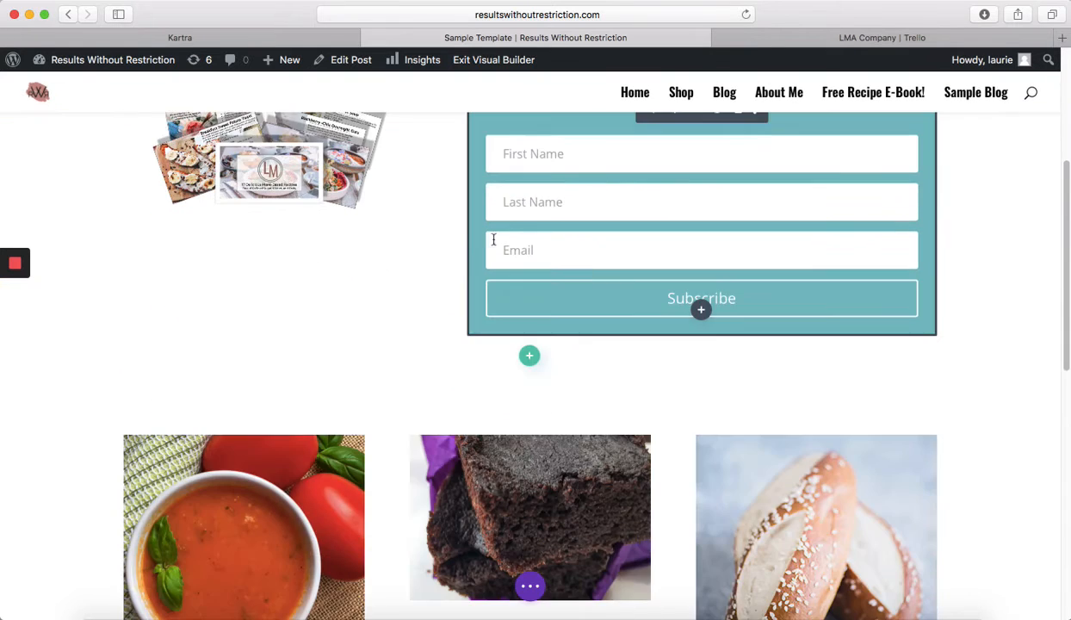
pyautogui.scroll(-4, 631, 270)
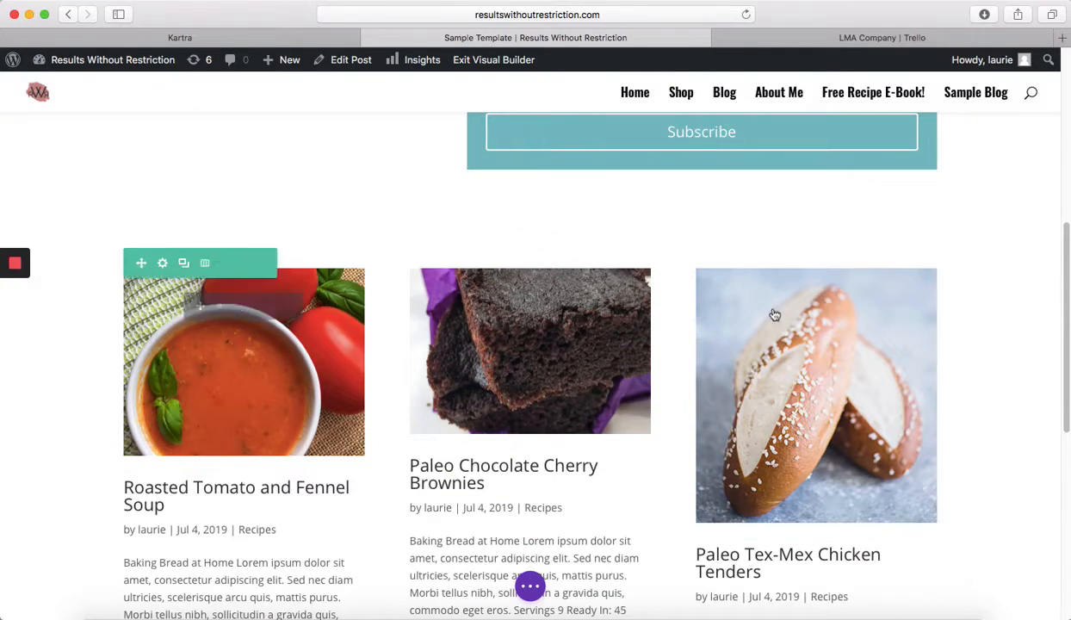
pyautogui.scroll(-5, 787, 336)
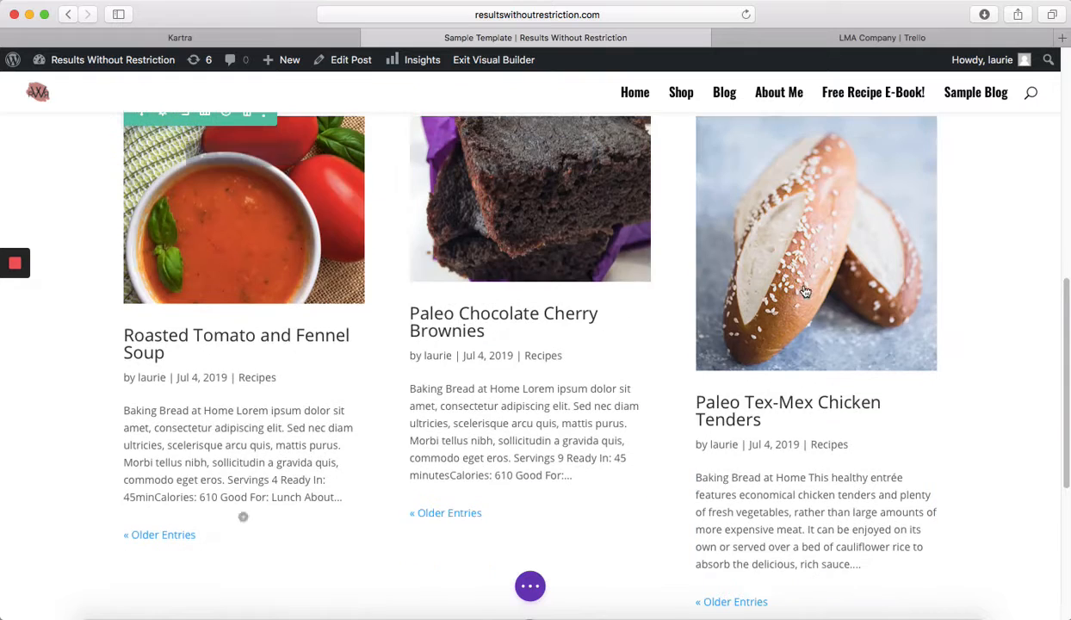
pyautogui.scroll(-5, 801, 289)
pyautogui.scroll(-2, 800, 290)
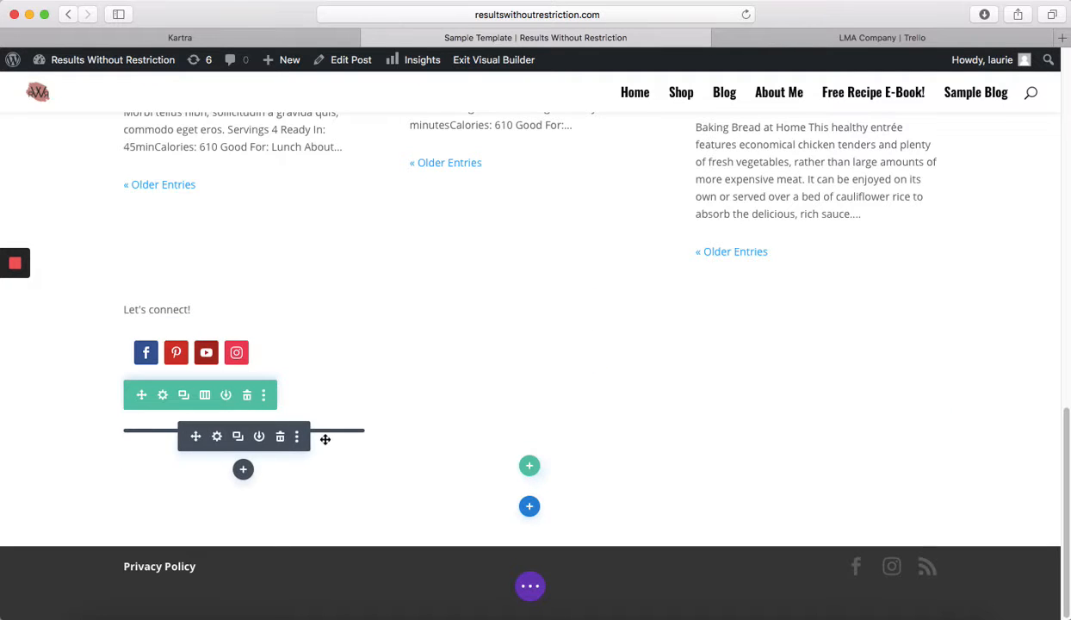
# Insert portrait-square-08.jpg from the media library into the head shot image module and save it.
pyautogui.click(217, 438)
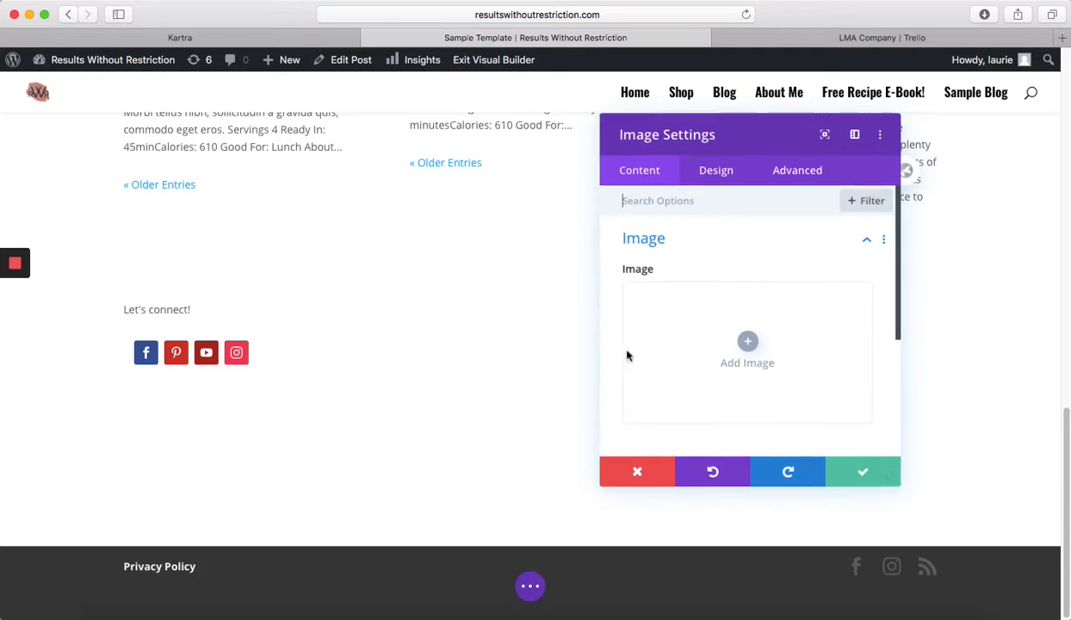
pyautogui.click(746, 343)
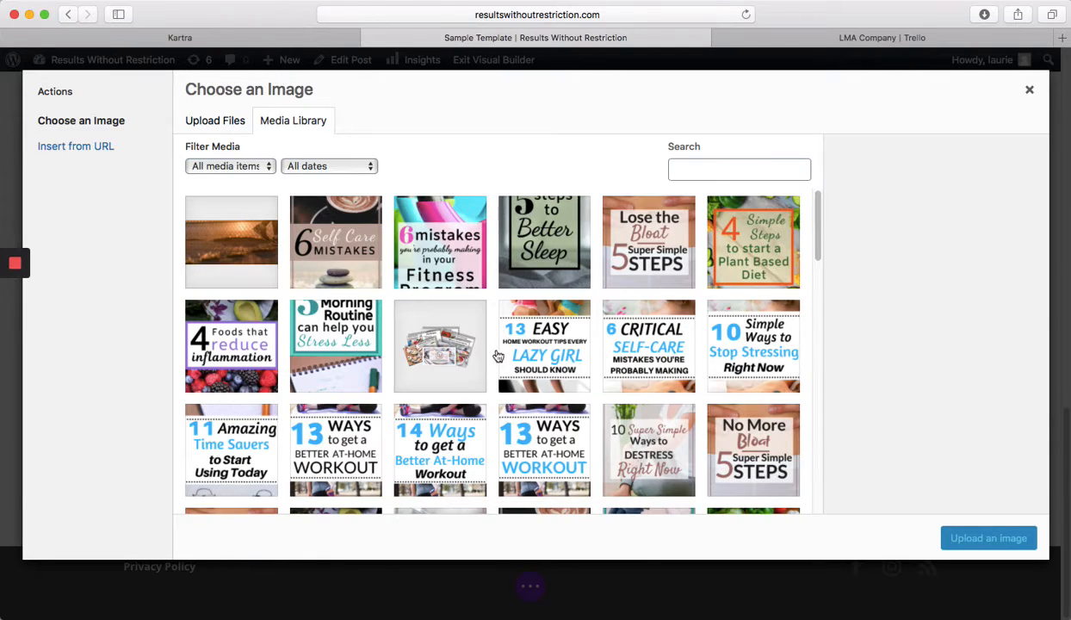
pyautogui.scroll(-10, 499, 355)
pyautogui.scroll(-5, 503, 356)
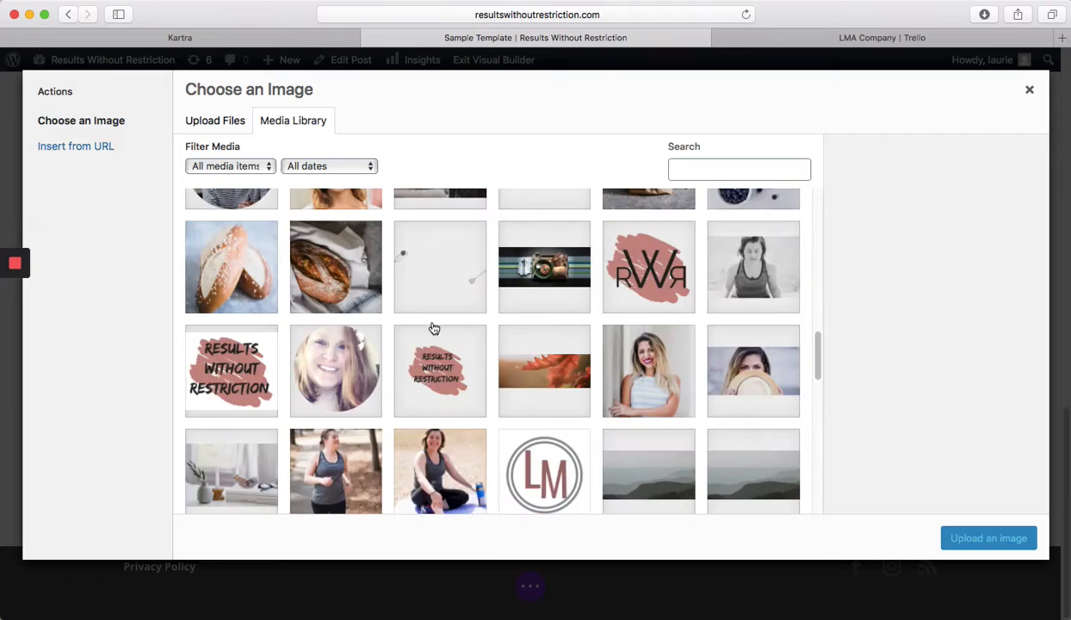
pyautogui.scroll(2, 358, 348)
pyautogui.click(334, 240)
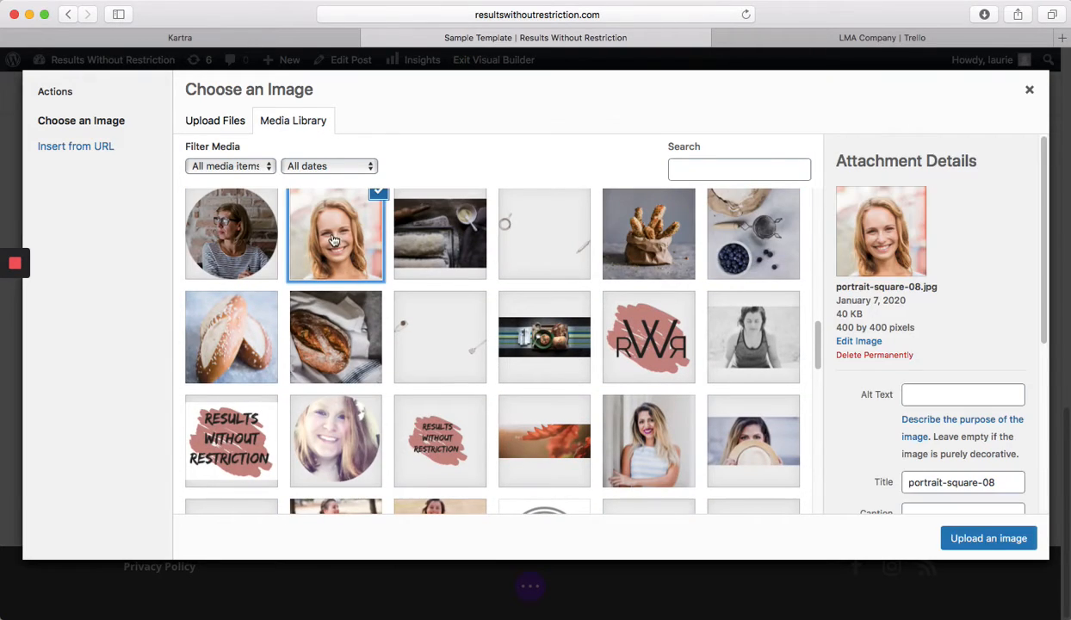
pyautogui.click(982, 537)
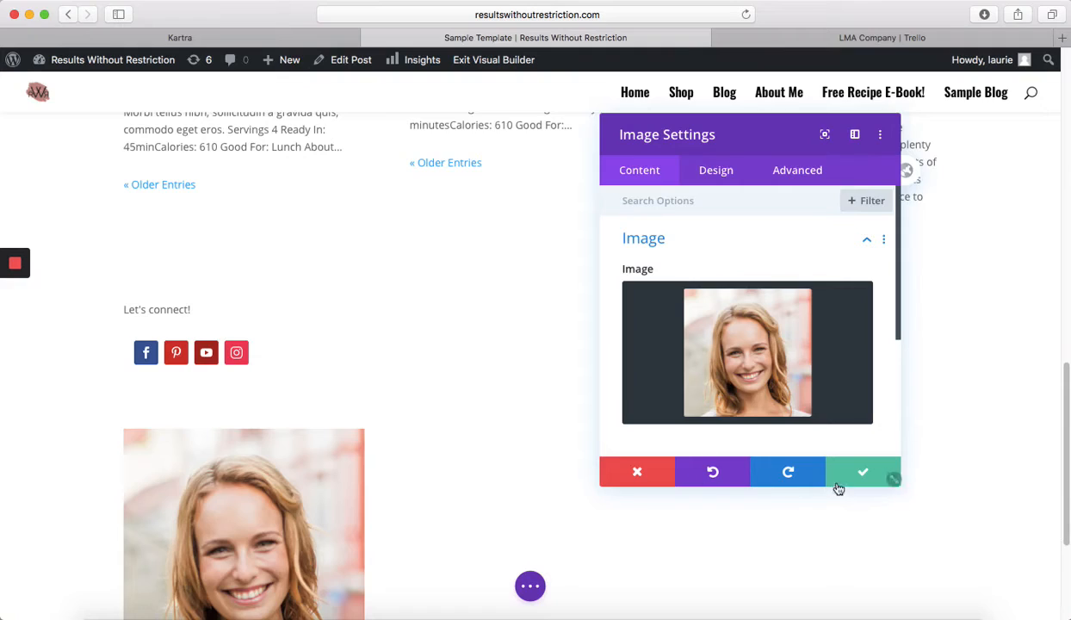
pyautogui.click(896, 482)
# Enter LOREM IPSUM three times as the body of the text module beside the head shot.
pyautogui.scroll(-5, 558, 293)
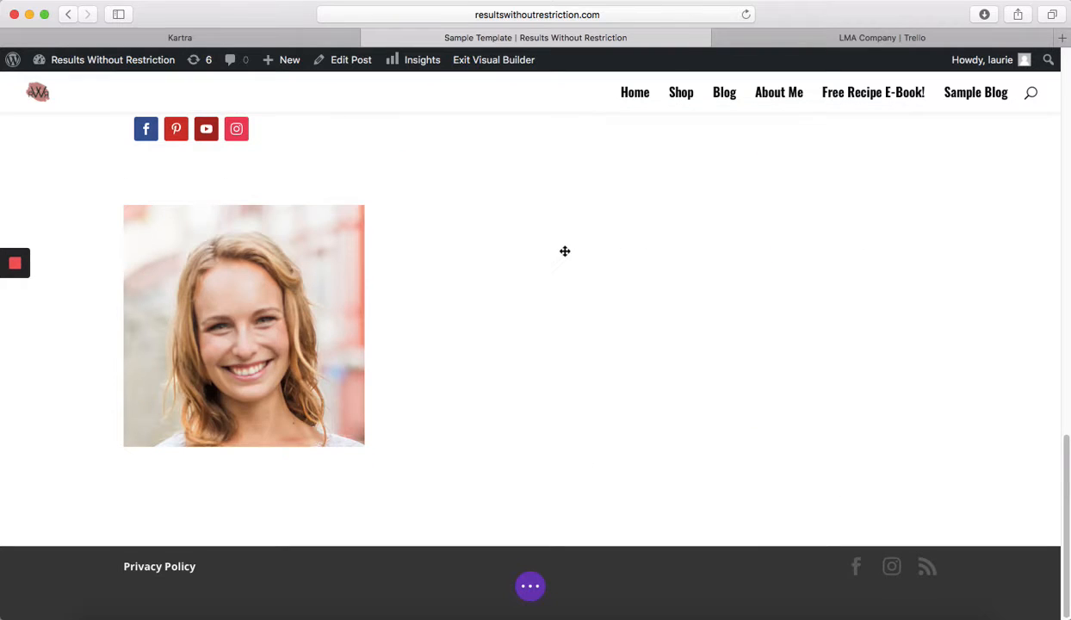
pyautogui.moveTo(533, 220)
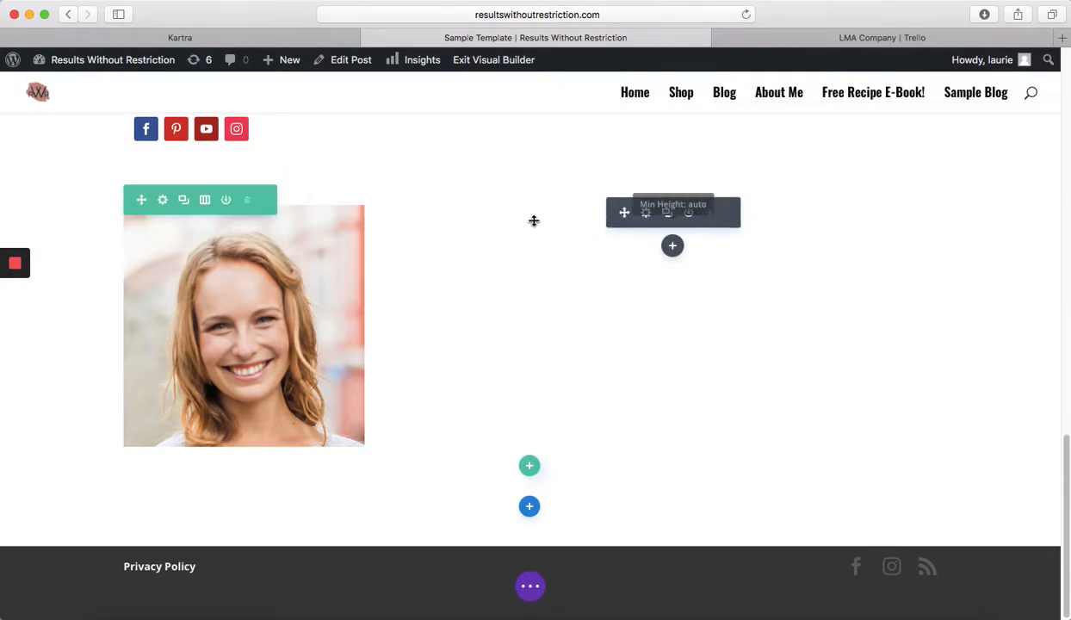
pyautogui.click(646, 214)
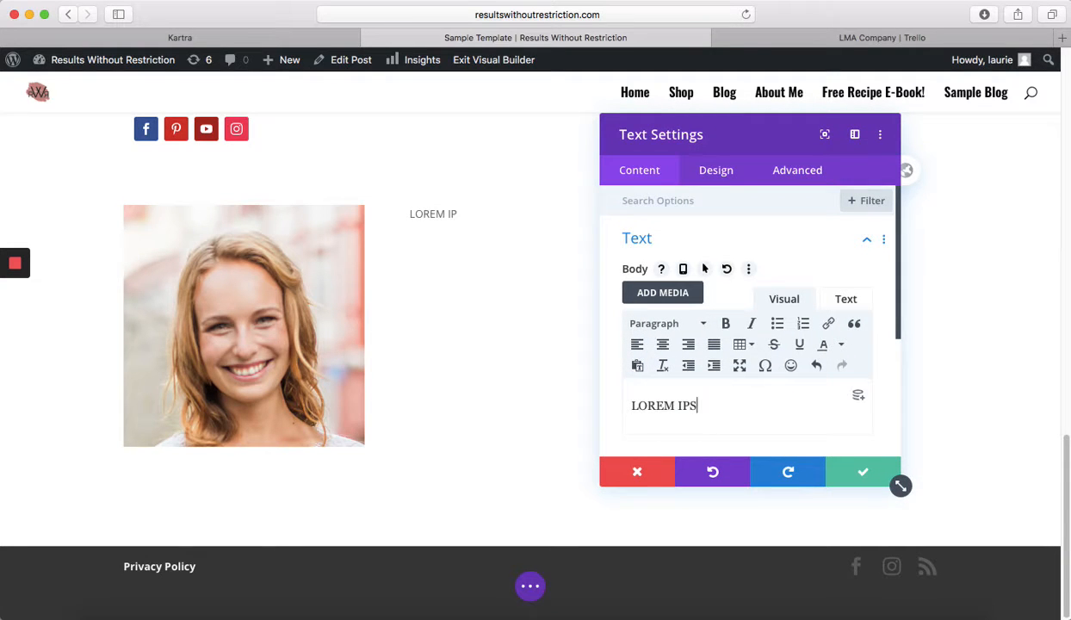
pyautogui.press('super+a')
pyautogui.press('super+c')
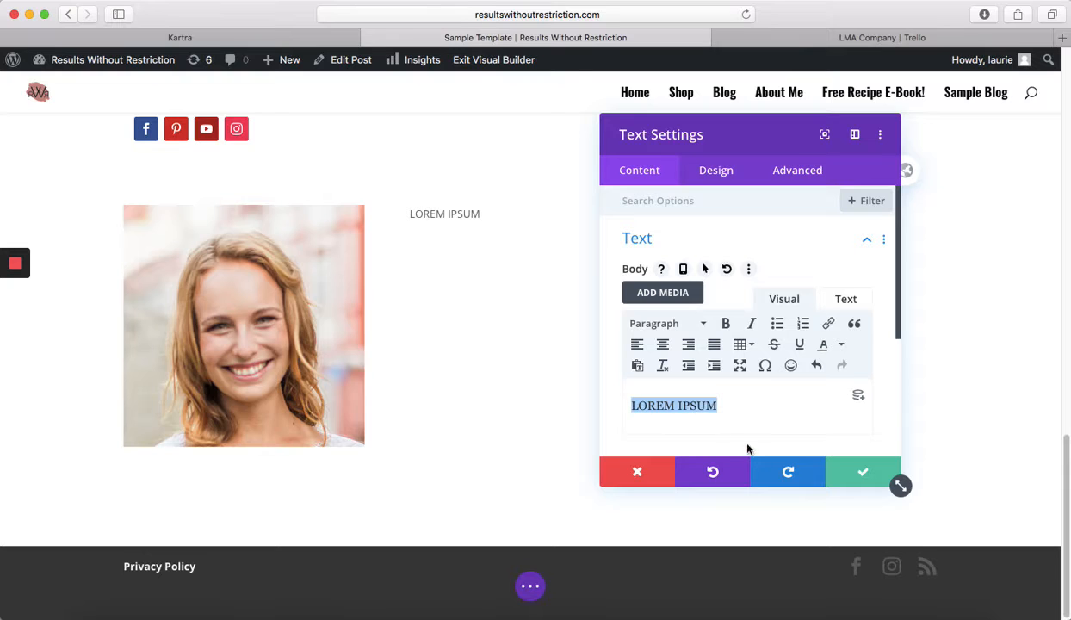
pyautogui.click(779, 414)
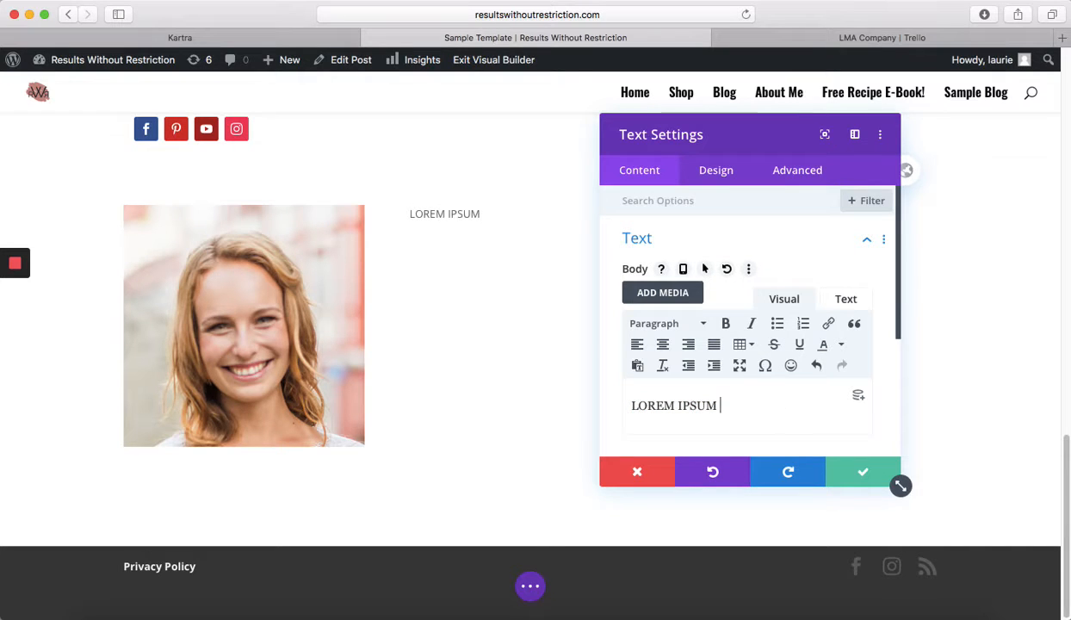
pyautogui.press('super+v')
pyautogui.press('super+v')
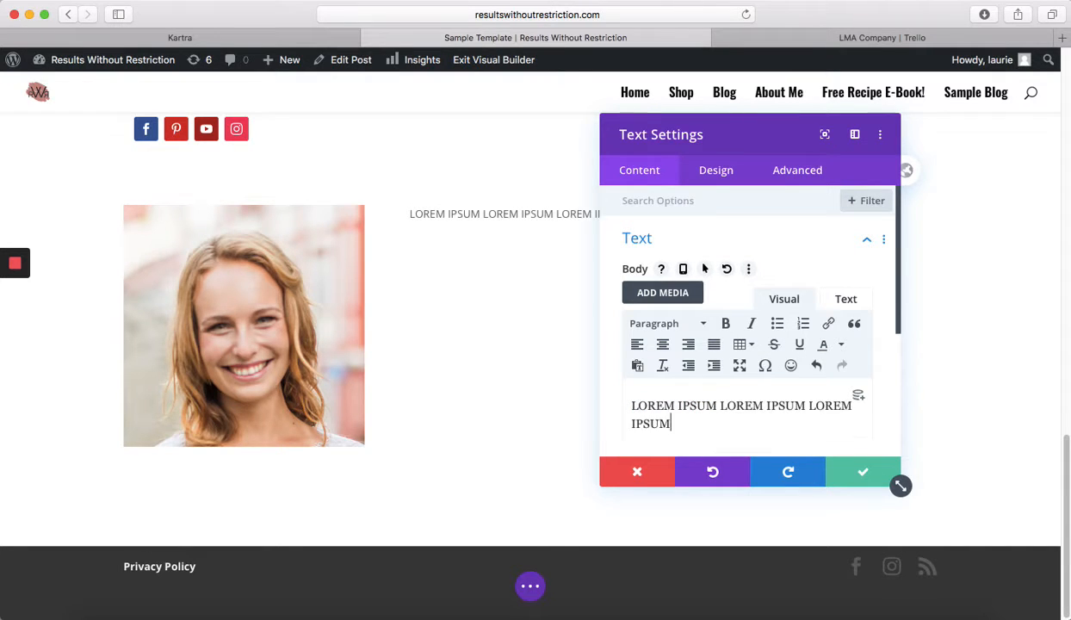
# Duplicate the LOREM IPSUM text repeatedly until the bio fills about the head shot's height, and save the text module.
pyautogui.press('super+a')
pyautogui.press('super+c')
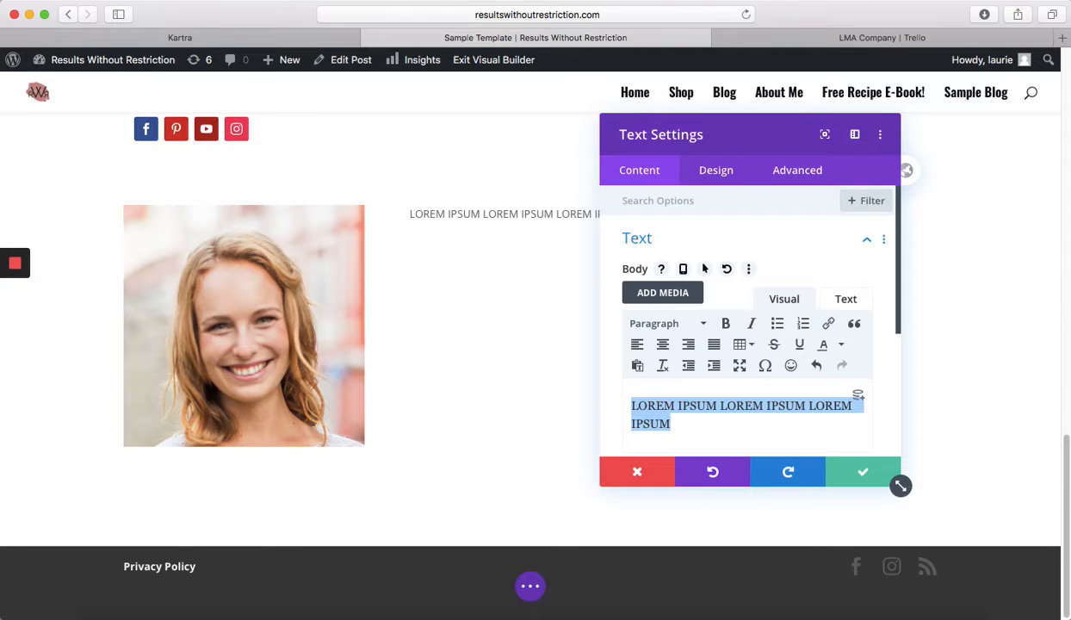
pyautogui.click(671, 423)
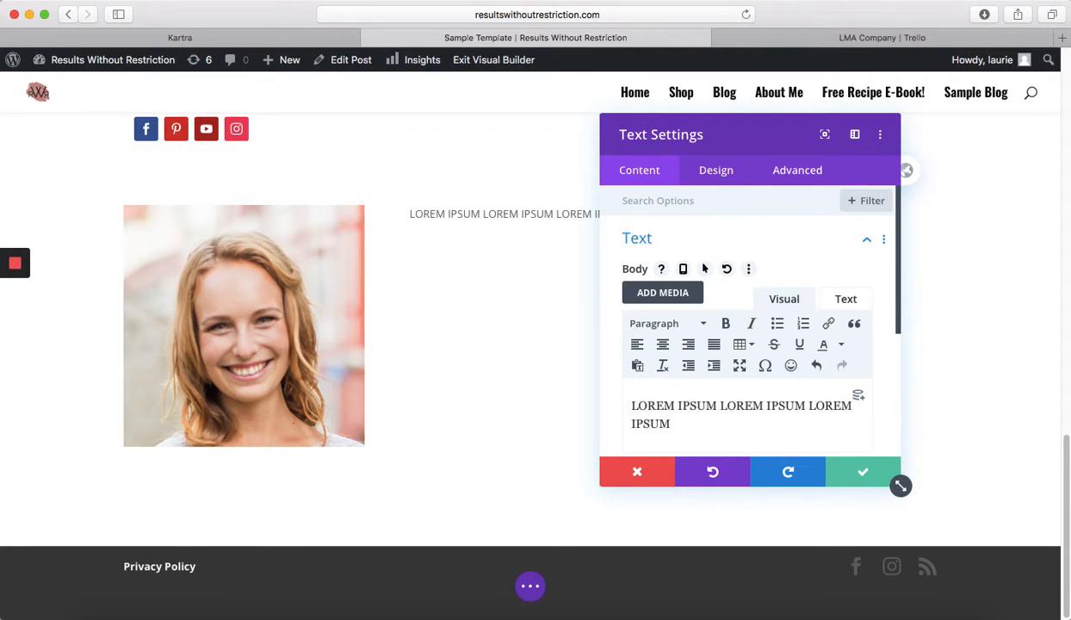
pyautogui.press('super+v')
pyautogui.press('super+v')
pyautogui.press('super+v')
pyautogui.press('super+v')
pyautogui.press('super+v')
pyautogui.press('super+v')
pyautogui.press('super+v')
pyautogui.press('super+v')
pyautogui.press('super+v')
pyautogui.press('super+v')
pyautogui.press('super+v')
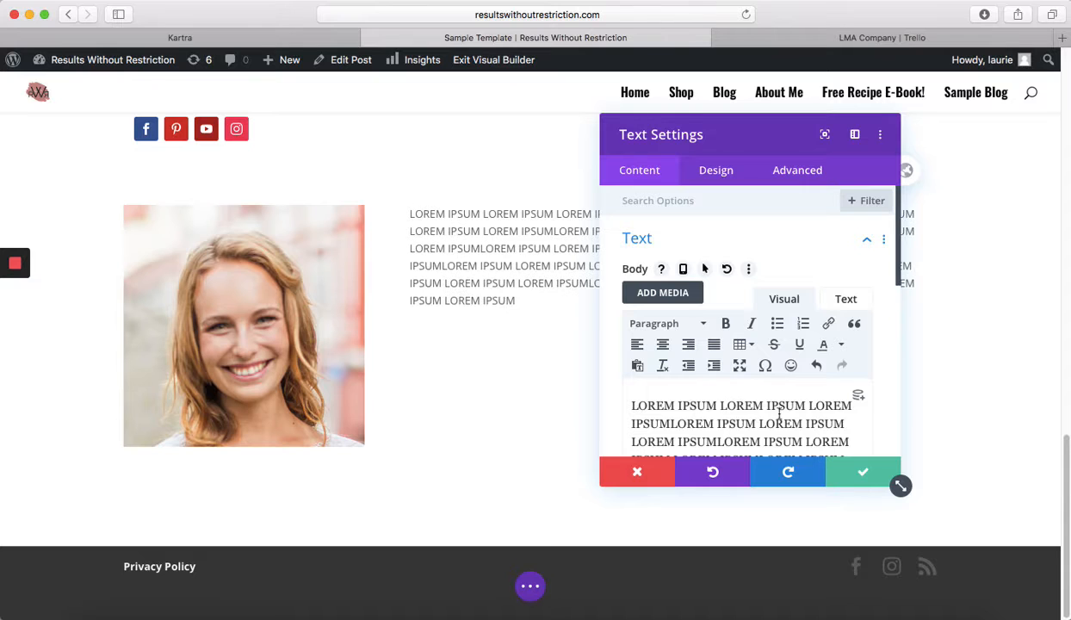
pyautogui.press('super+v')
pyautogui.press('super+v')
pyautogui.press('super+v')
pyautogui.press('super+v')
pyautogui.press('super+v')
pyautogui.press('super+v')
pyautogui.press('super+v')
pyautogui.press('super+v')
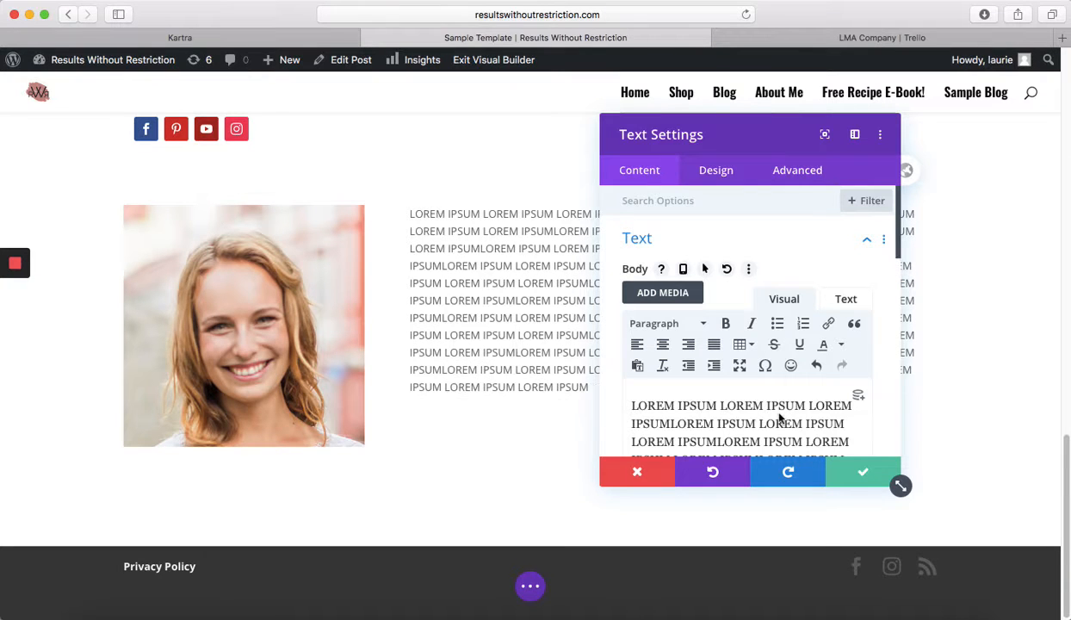
pyautogui.press('super+v')
pyautogui.click(866, 474)
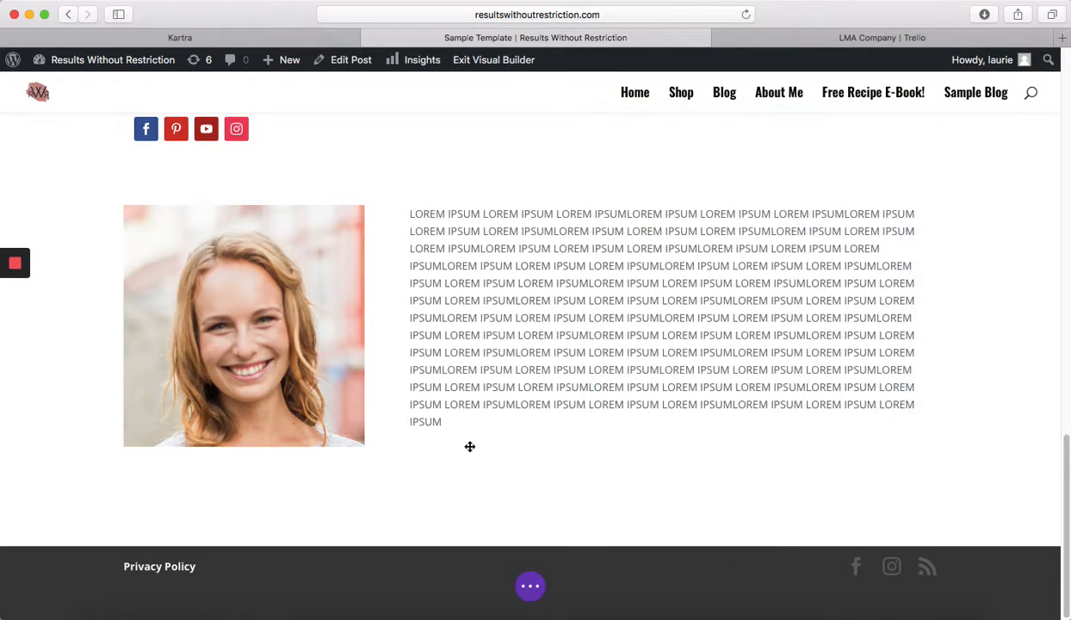
# Format the "Let's connect!" text as a centered Heading 1 and save the module.
pyautogui.scroll(3, 469, 446)
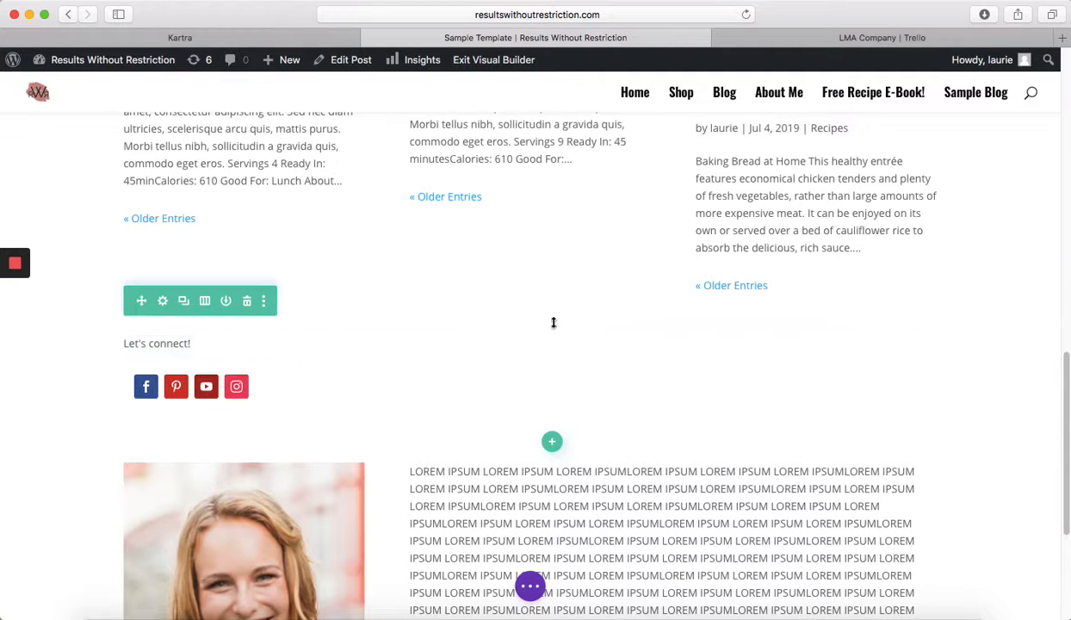
pyautogui.click(497, 342)
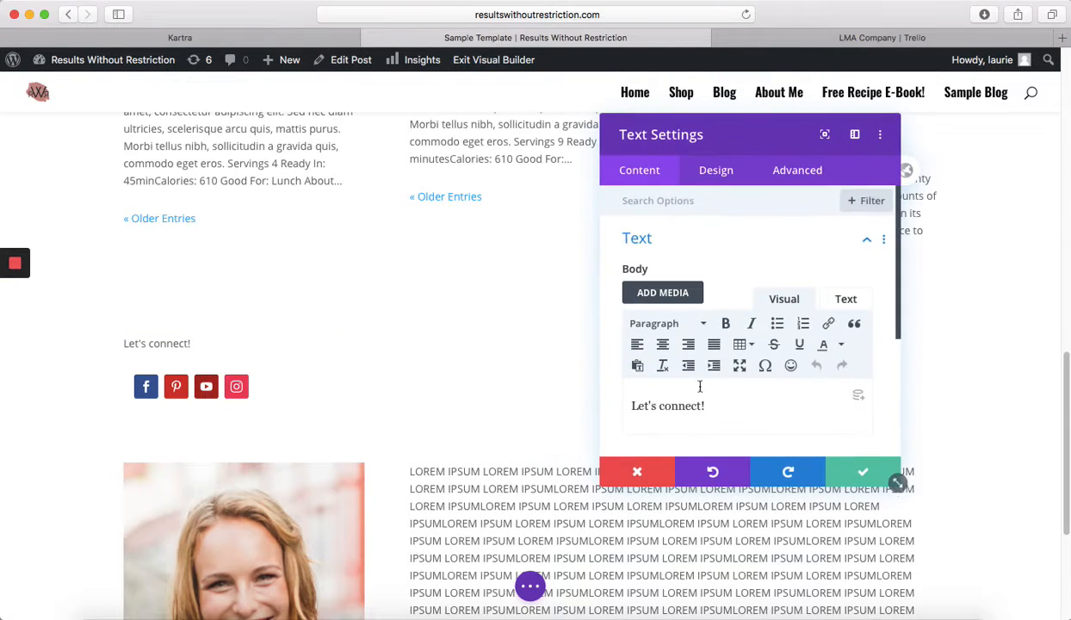
pyautogui.moveTo(724, 406); pyautogui.dragTo(557, 400)
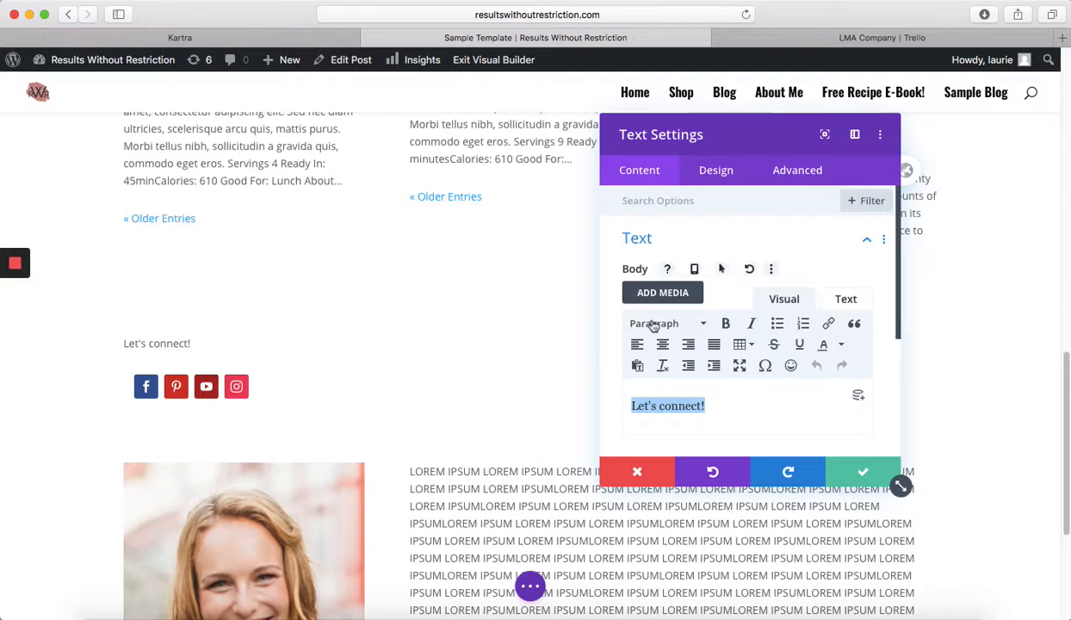
pyautogui.click(655, 324)
pyautogui.click(727, 389)
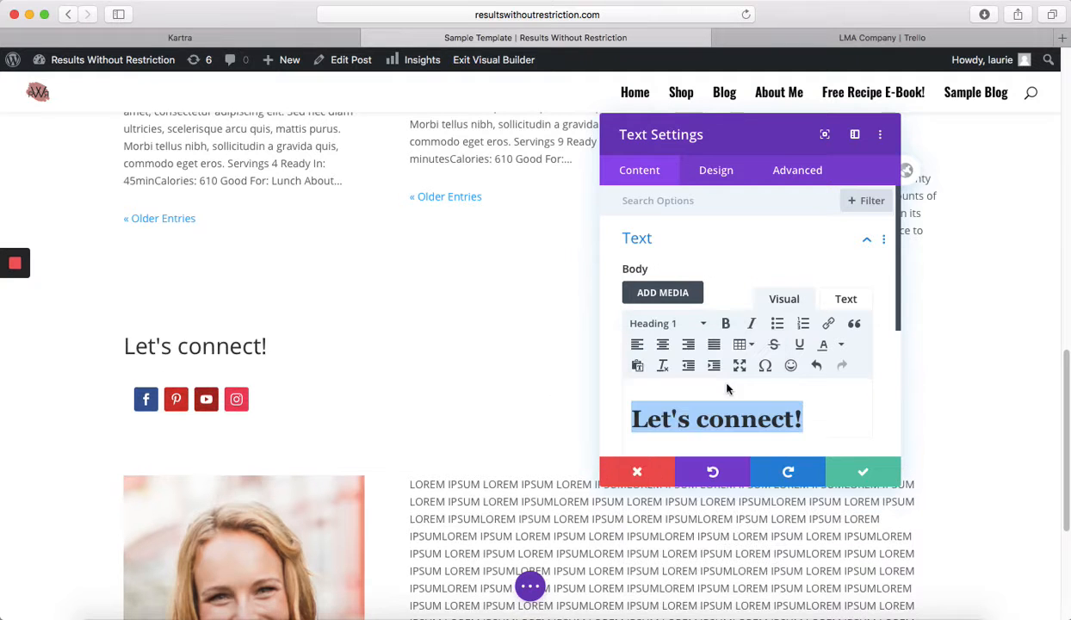
pyautogui.click(664, 345)
pyautogui.click(866, 471)
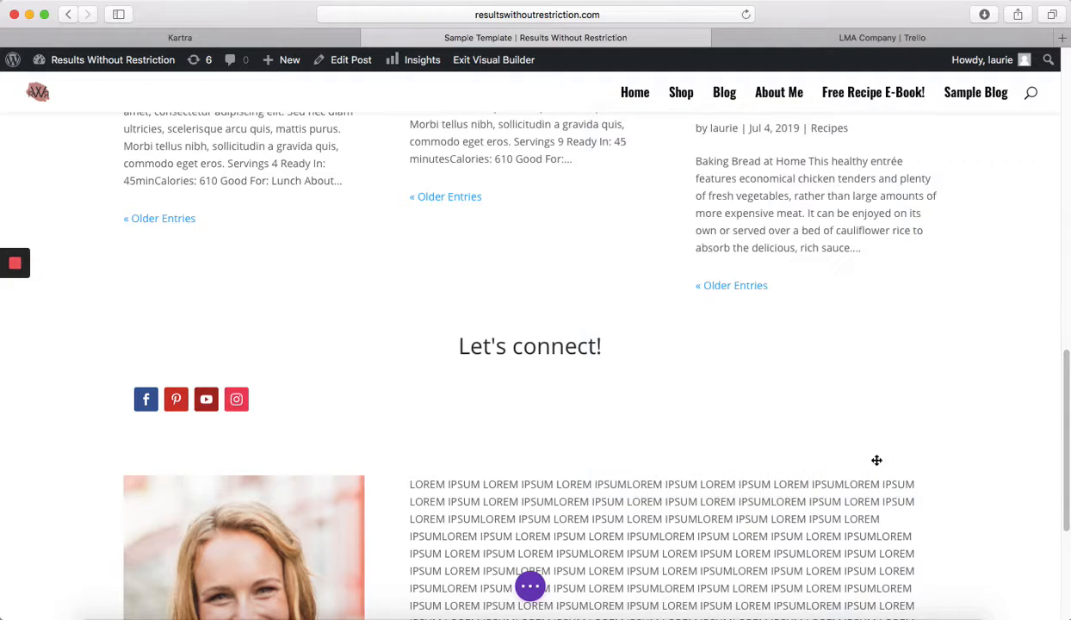
# Set the Social Media Follow module's alignment to center and save it.
pyautogui.moveTo(174, 385)
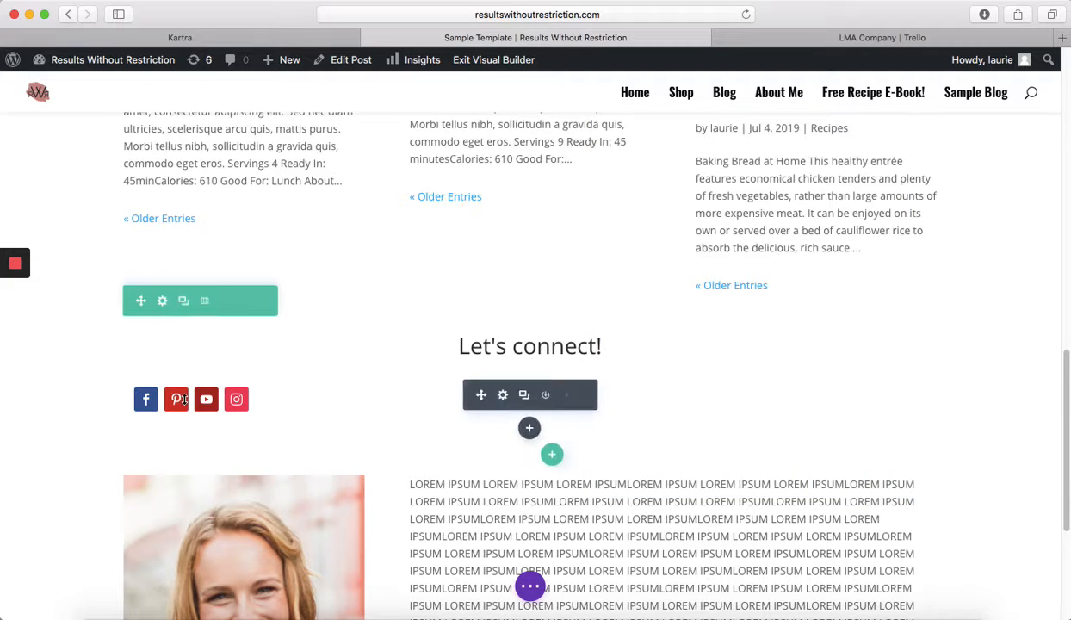
pyautogui.click(503, 396)
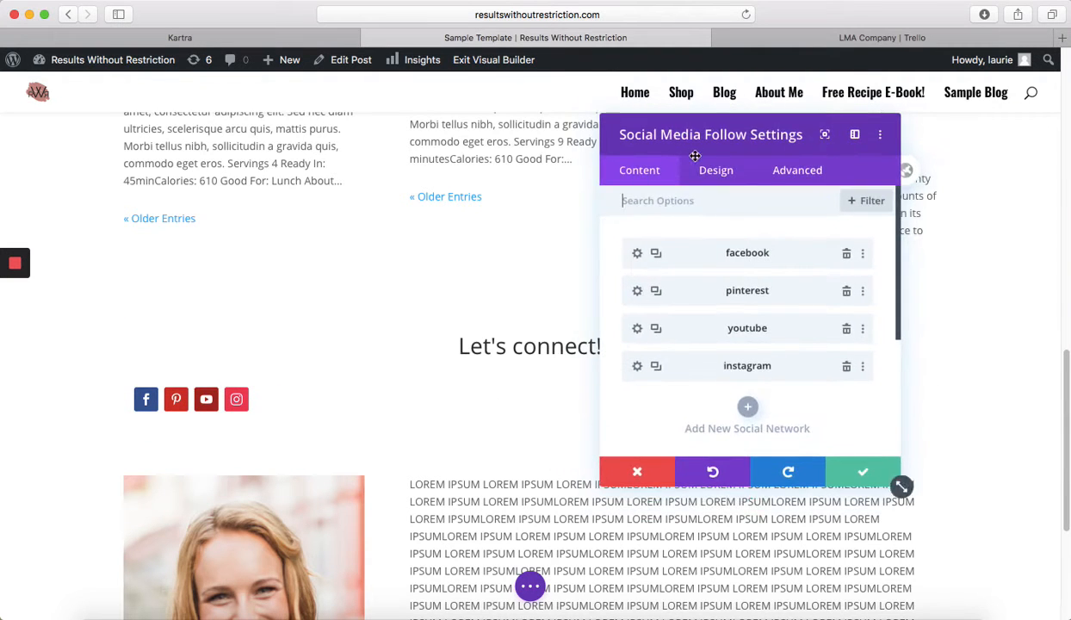
pyautogui.click(719, 172)
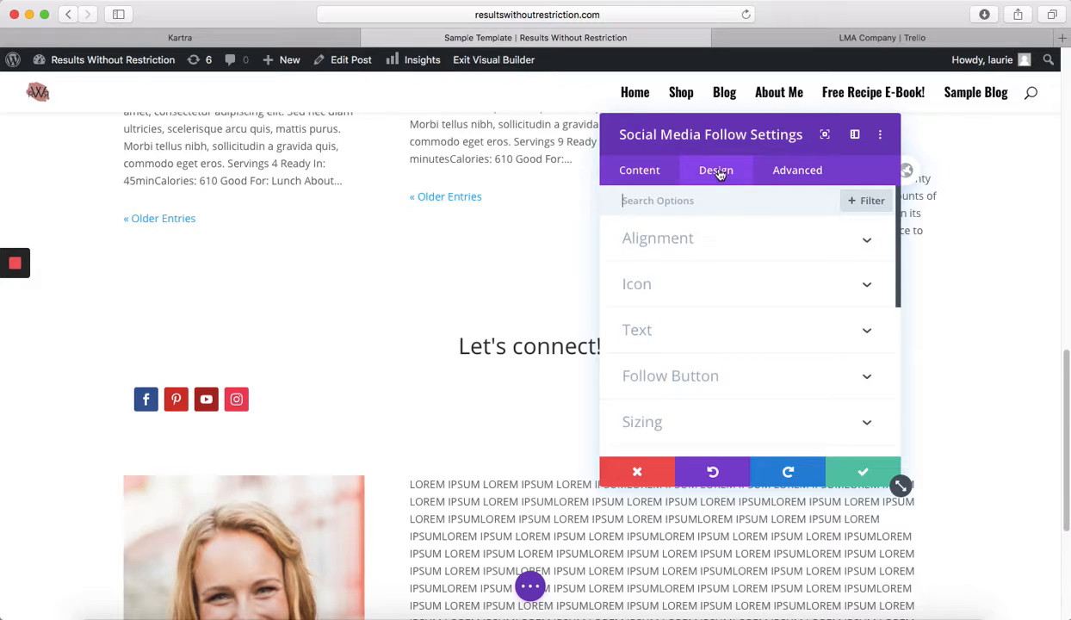
pyautogui.click(673, 245)
pyautogui.click(745, 295)
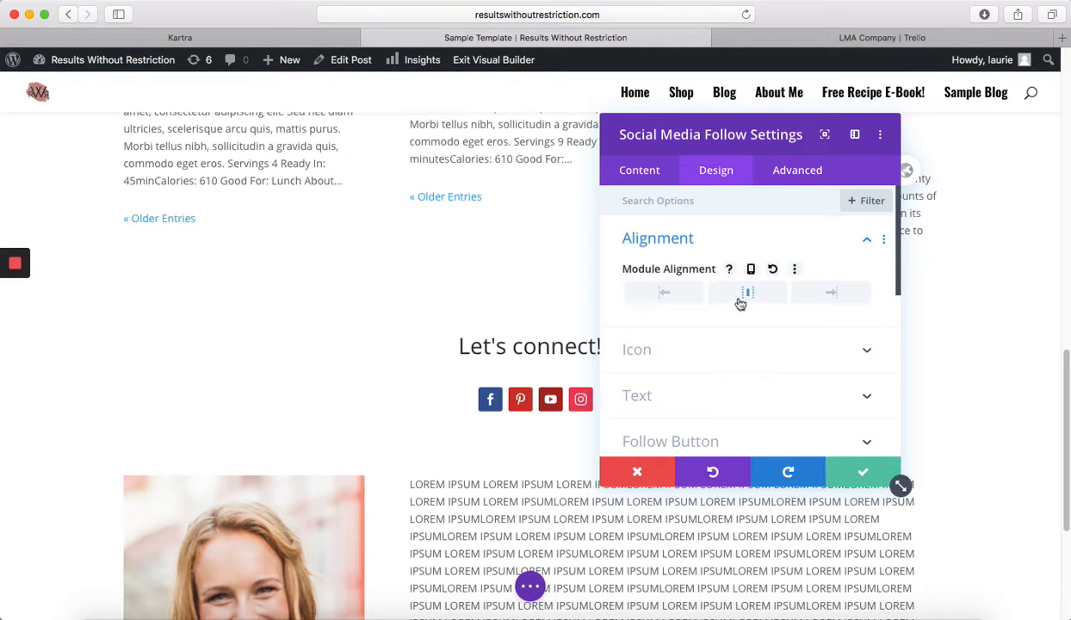
pyautogui.click(863, 472)
# Change the recipe book opt-in row's layout to two equal columns.
pyautogui.scroll(5, 654, 370)
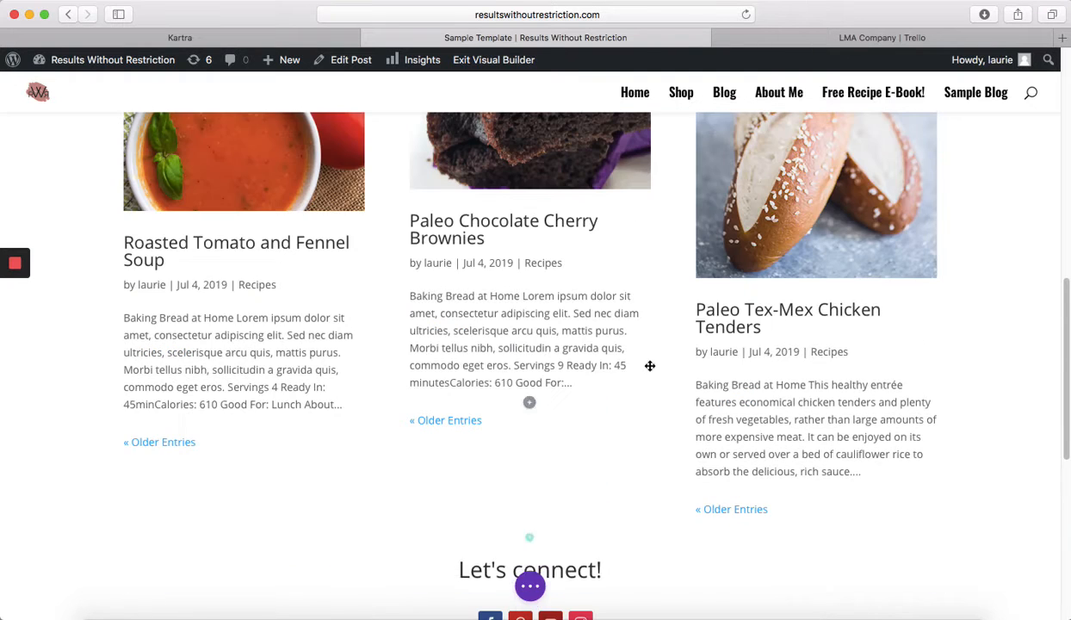
pyautogui.scroll(10, 680, 379)
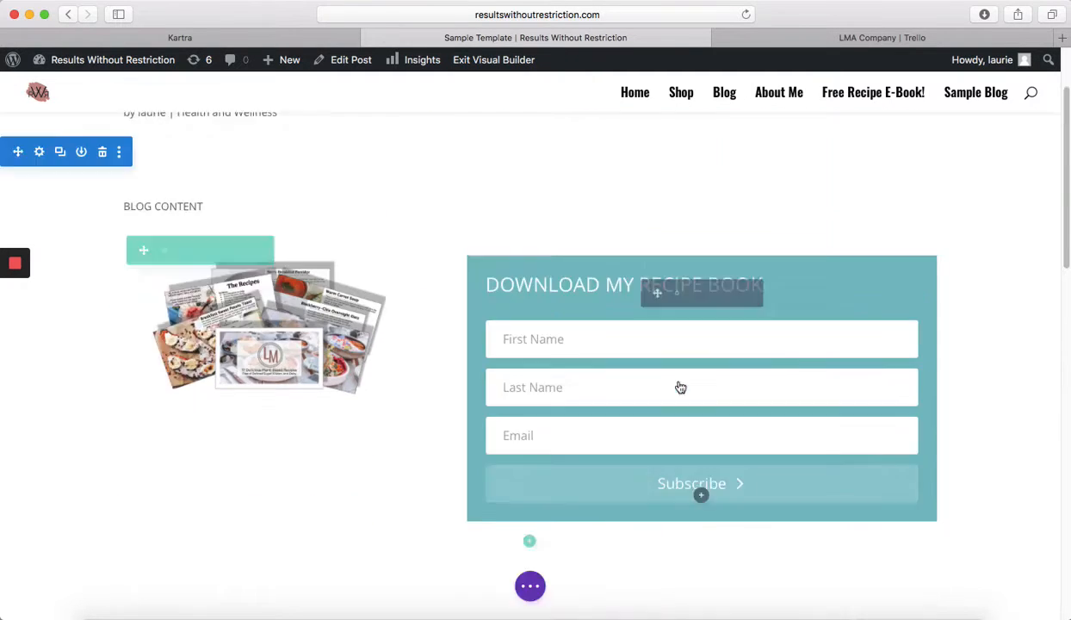
pyautogui.scroll(-5, 439, 267)
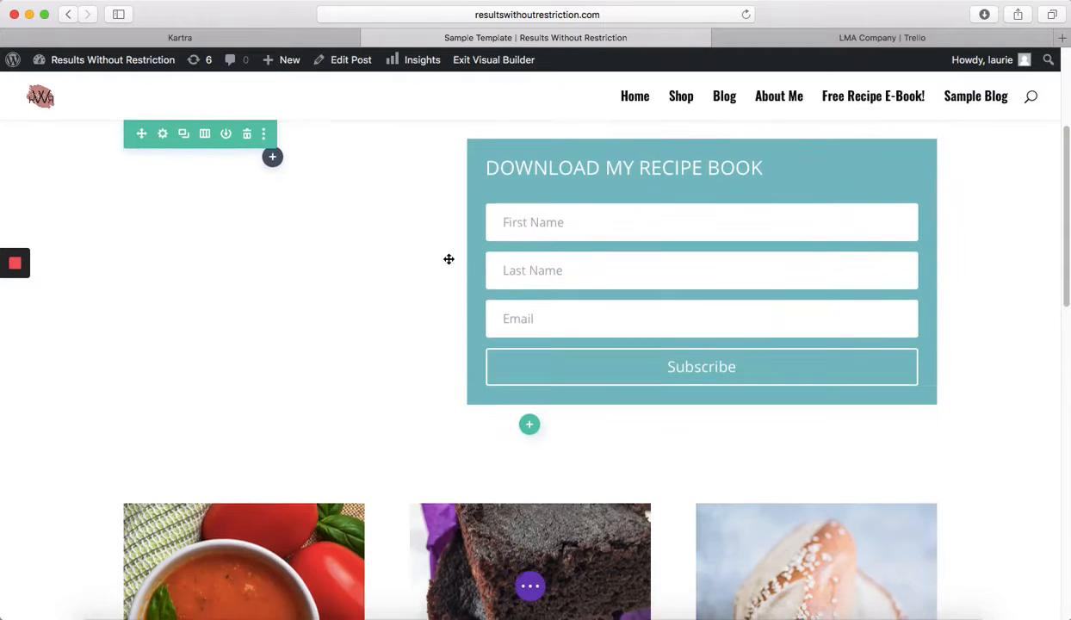
pyautogui.scroll(2, 301, 257)
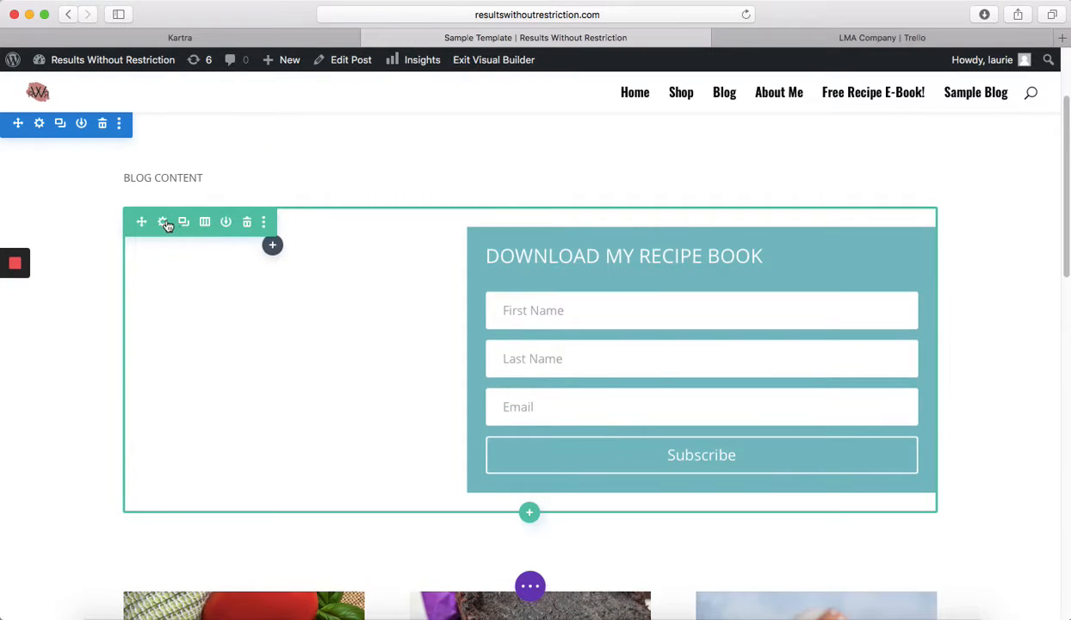
pyautogui.click(205, 223)
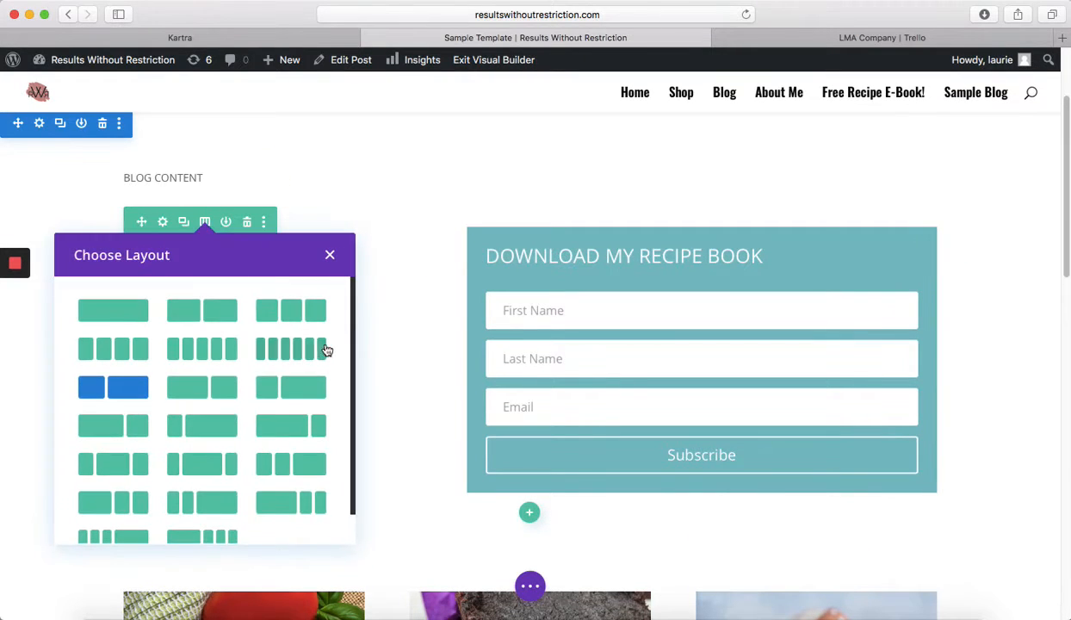
pyautogui.click(211, 310)
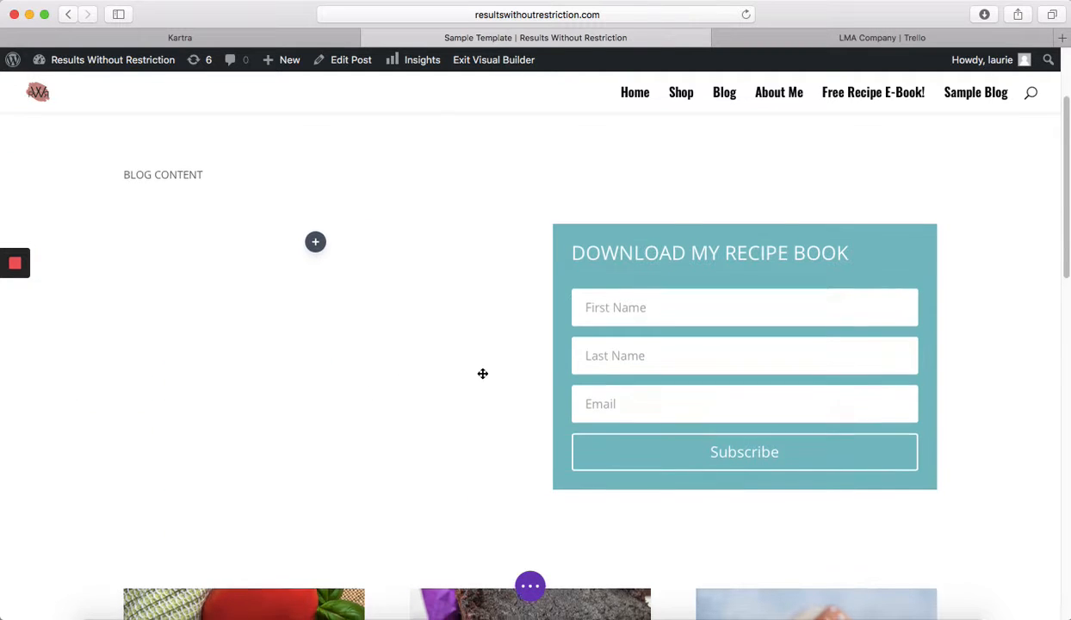
# Add an Image module to the empty column beside the recipe book opt-in form.
pyautogui.scroll(-1, 483, 373)
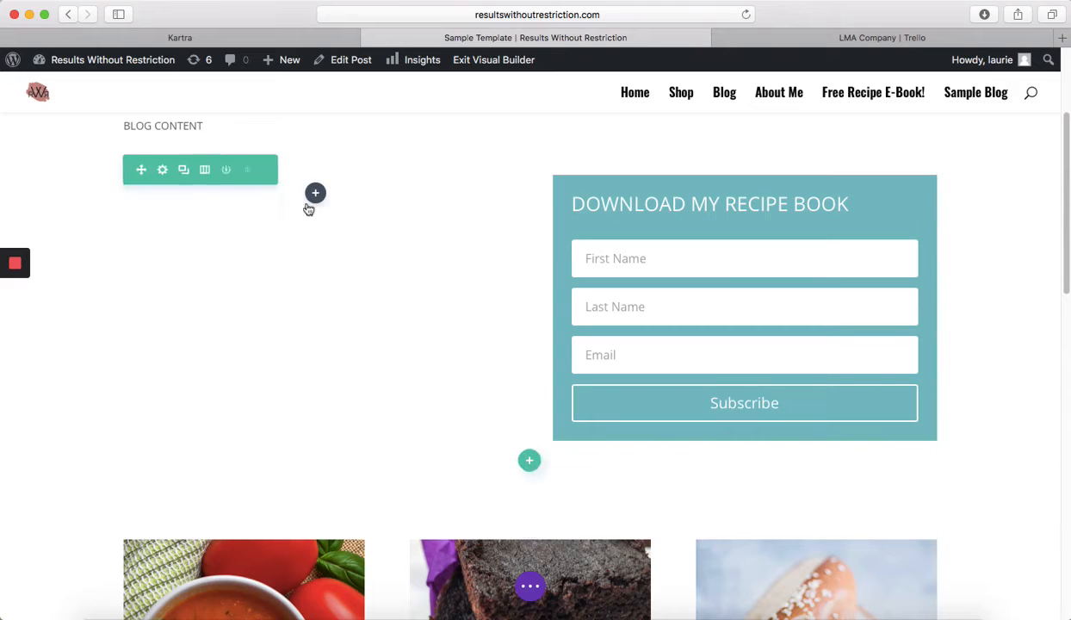
pyautogui.click(315, 193)
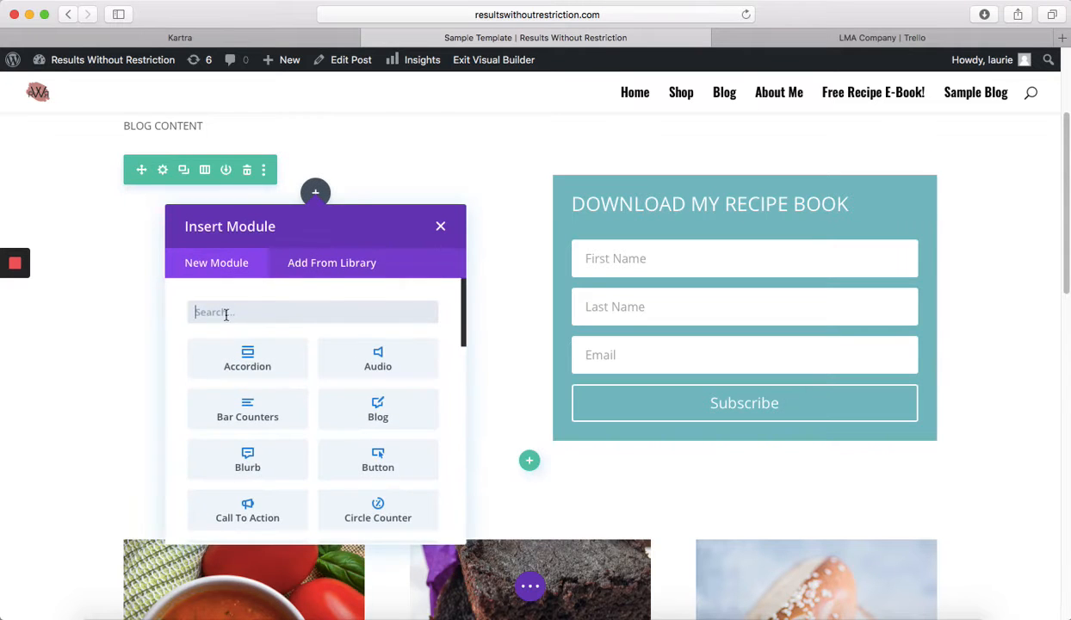
pyautogui.write('image')
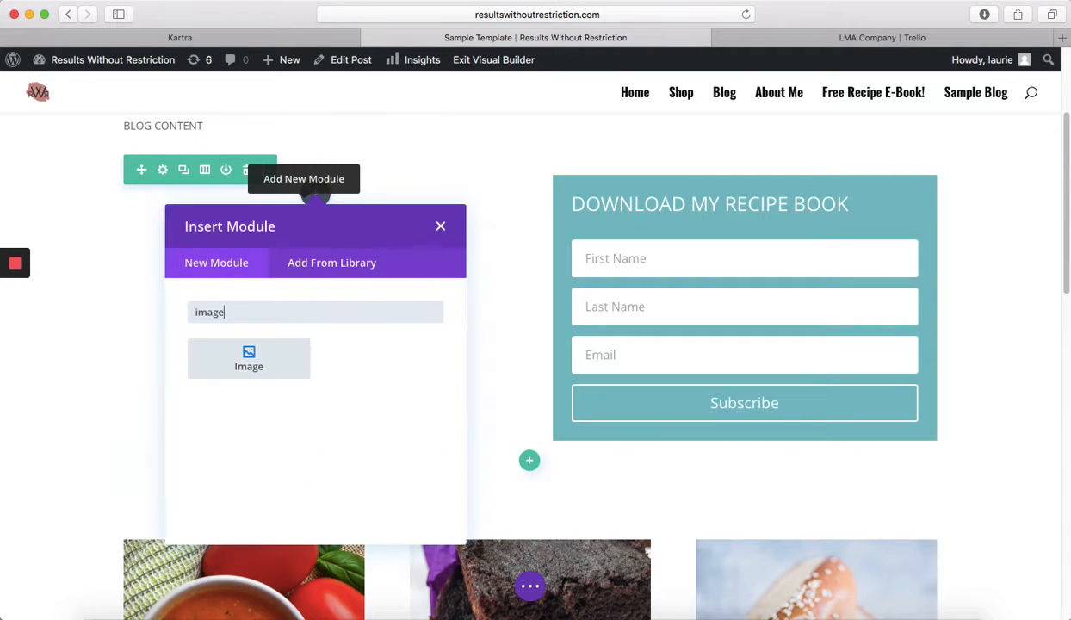
pyautogui.click(293, 341)
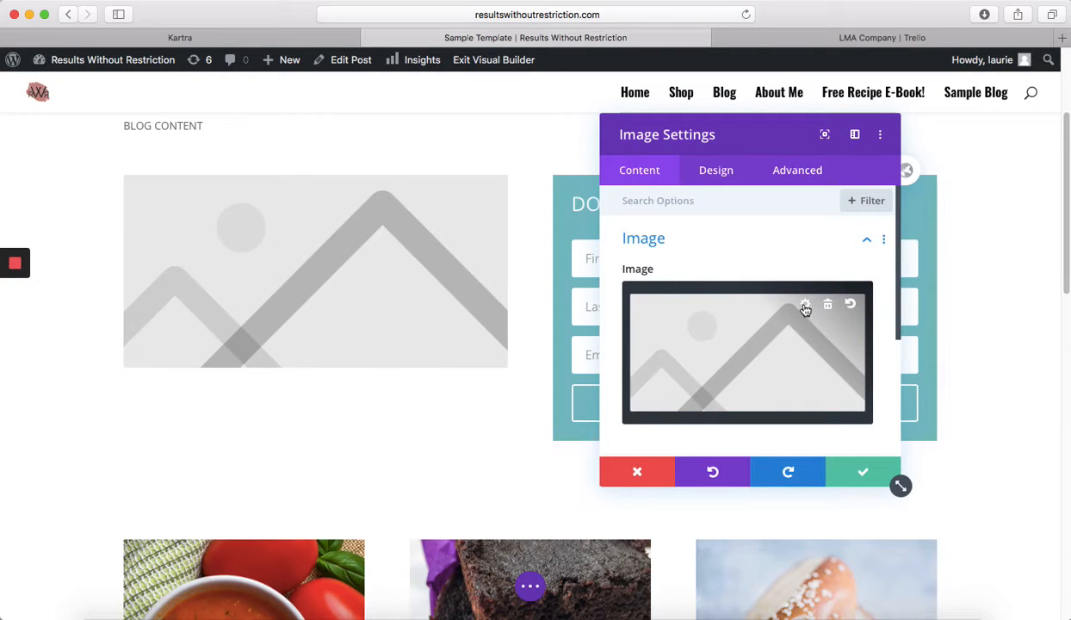
# Set the Image module's picture to the recipe pages collage from the media library and save the module.
pyautogui.click(805, 306)
pyautogui.scroll(-20, 584, 370)
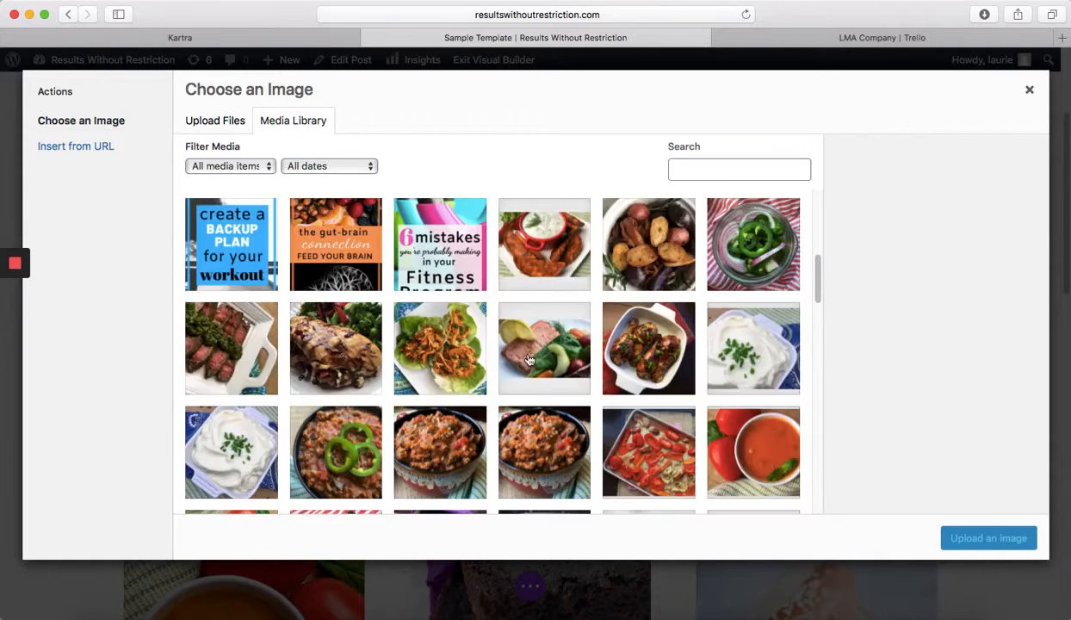
pyautogui.scroll(-10, 472, 370)
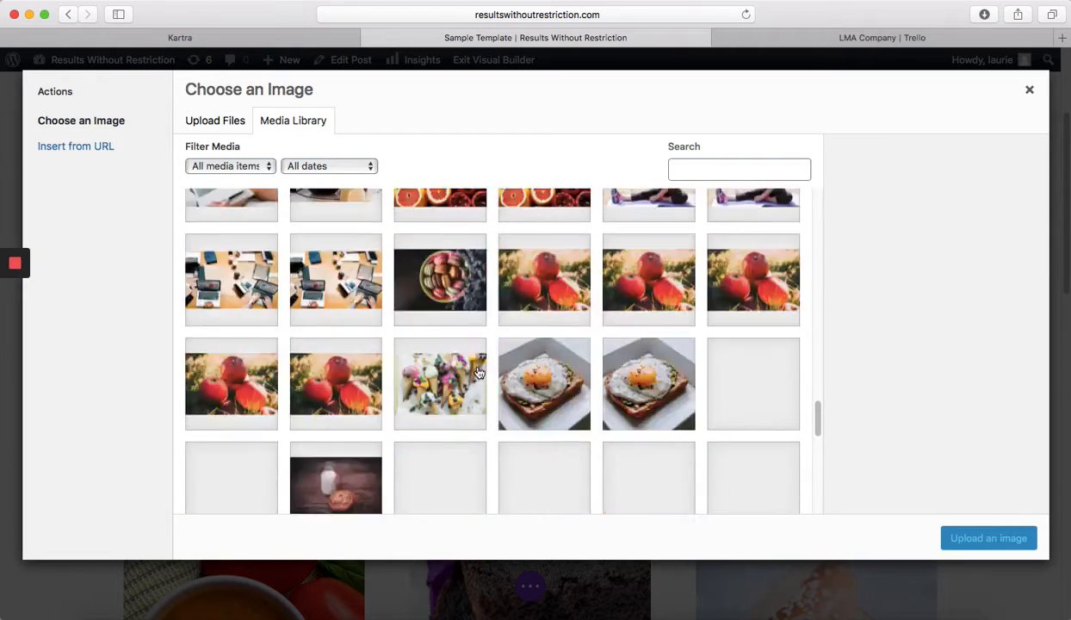
pyautogui.scroll(10, 478, 372)
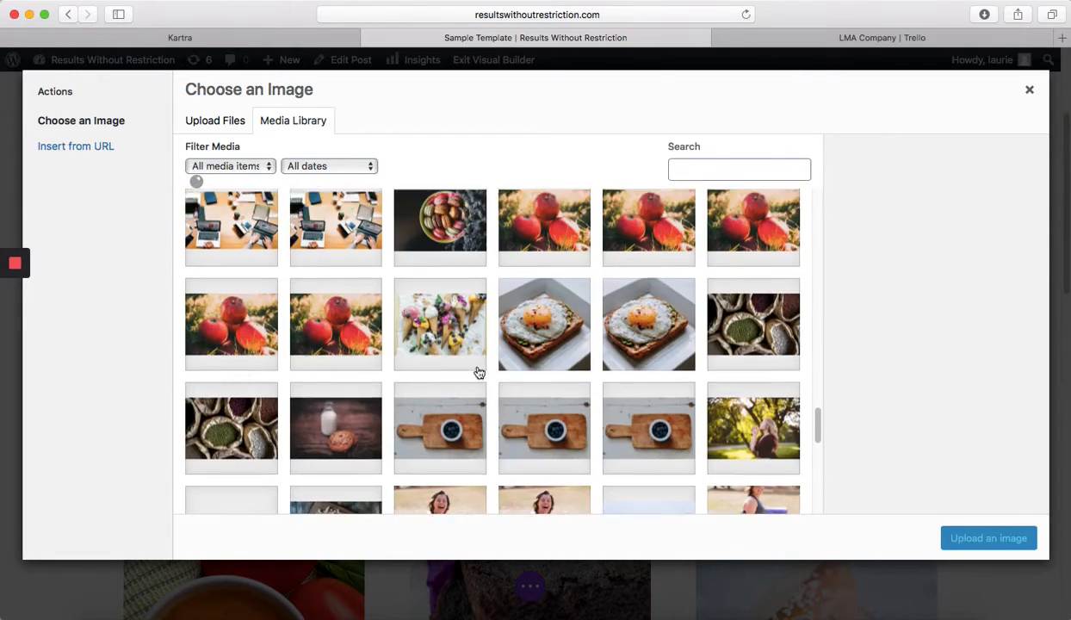
pyautogui.scroll(5, 476, 372)
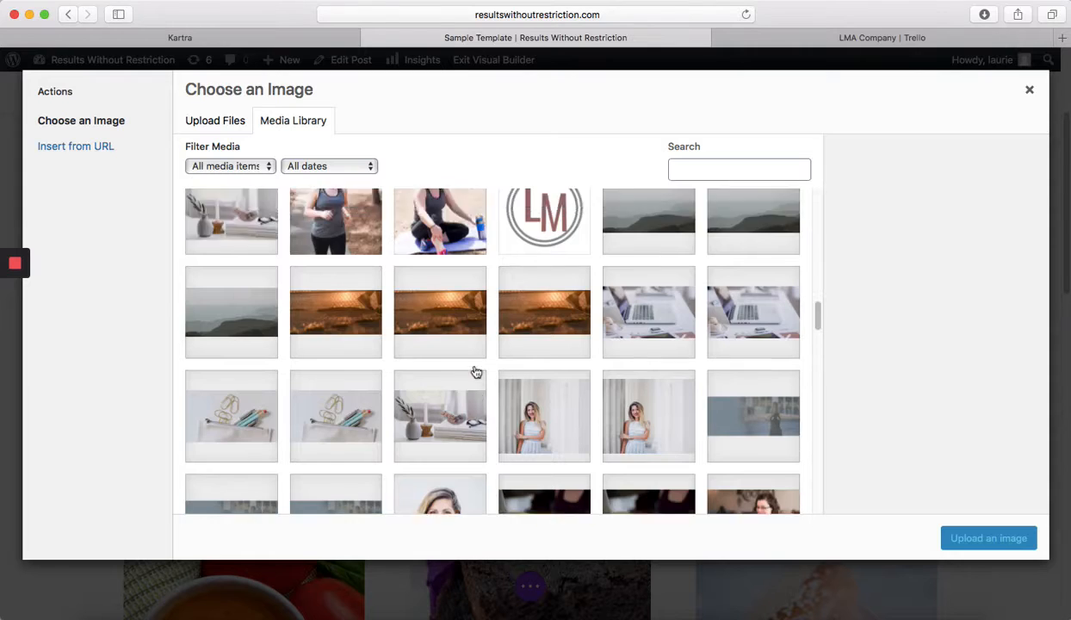
pyautogui.scroll(6, 476, 372)
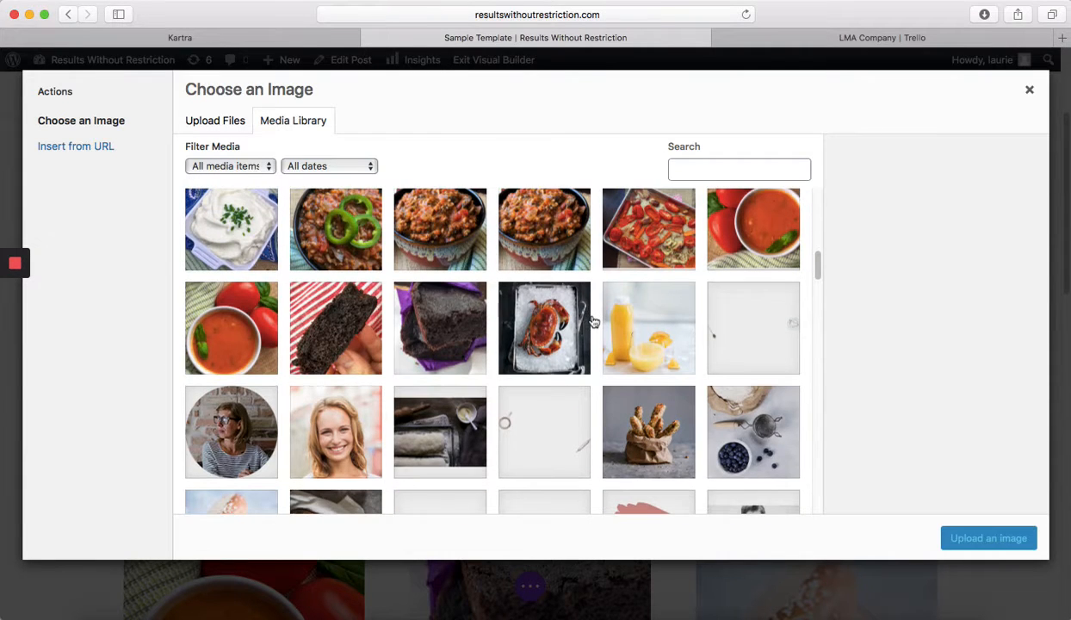
pyautogui.scroll(5, 593, 321)
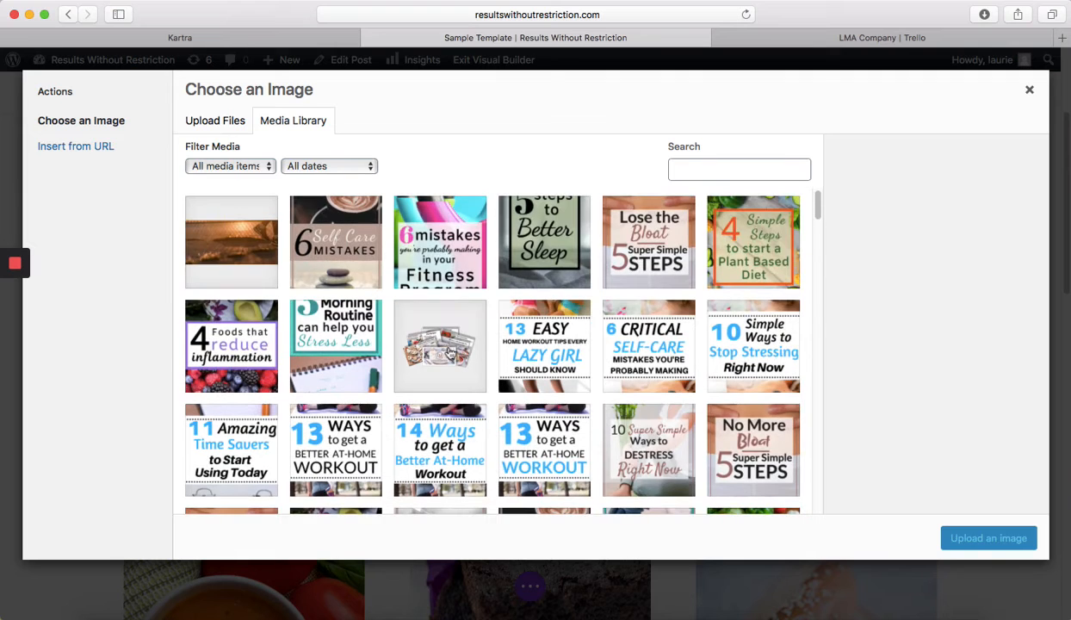
pyautogui.click(449, 353)
pyautogui.click(960, 530)
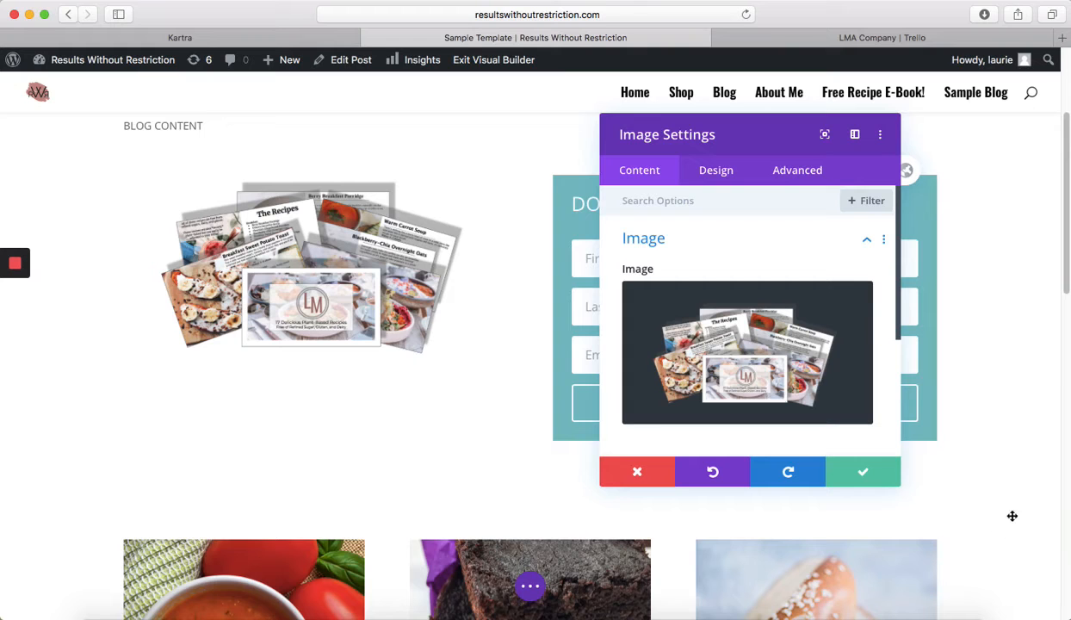
pyautogui.click(865, 478)
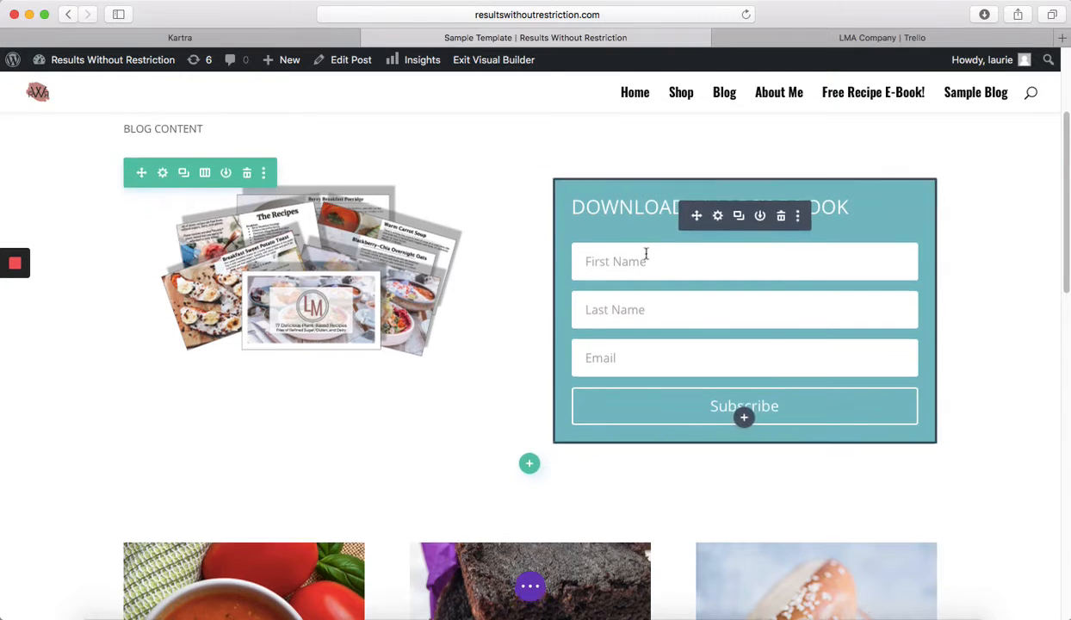
# Replace the "BLOG CONTENT" placeholder in the top Text module with several lines of repeated "LOREM IPSUM" filler text.
pyautogui.scroll(3, 7, 303)
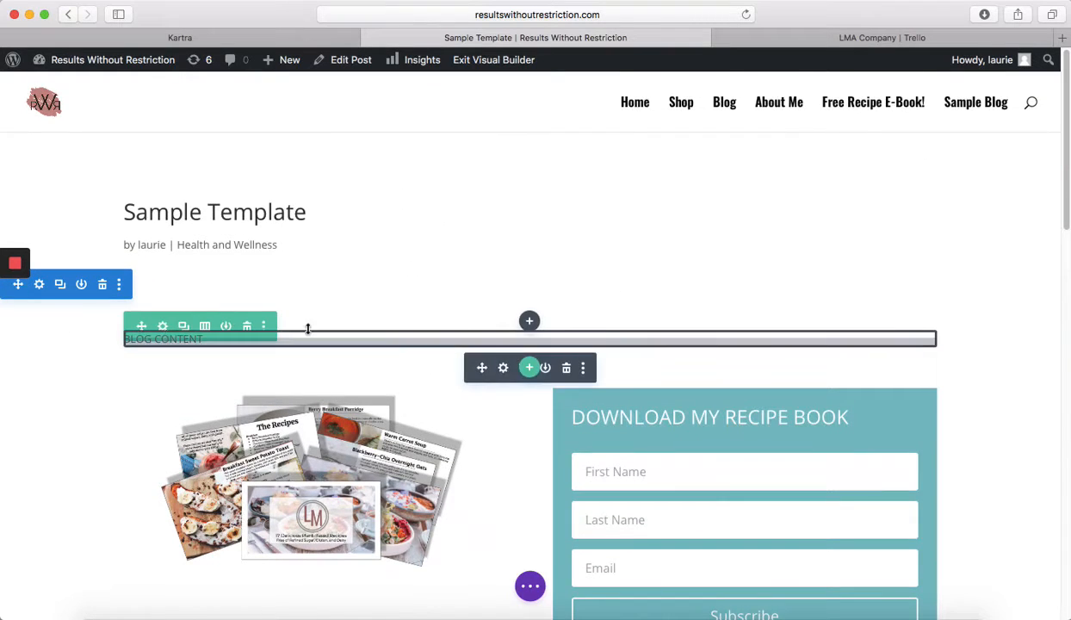
pyautogui.click(503, 368)
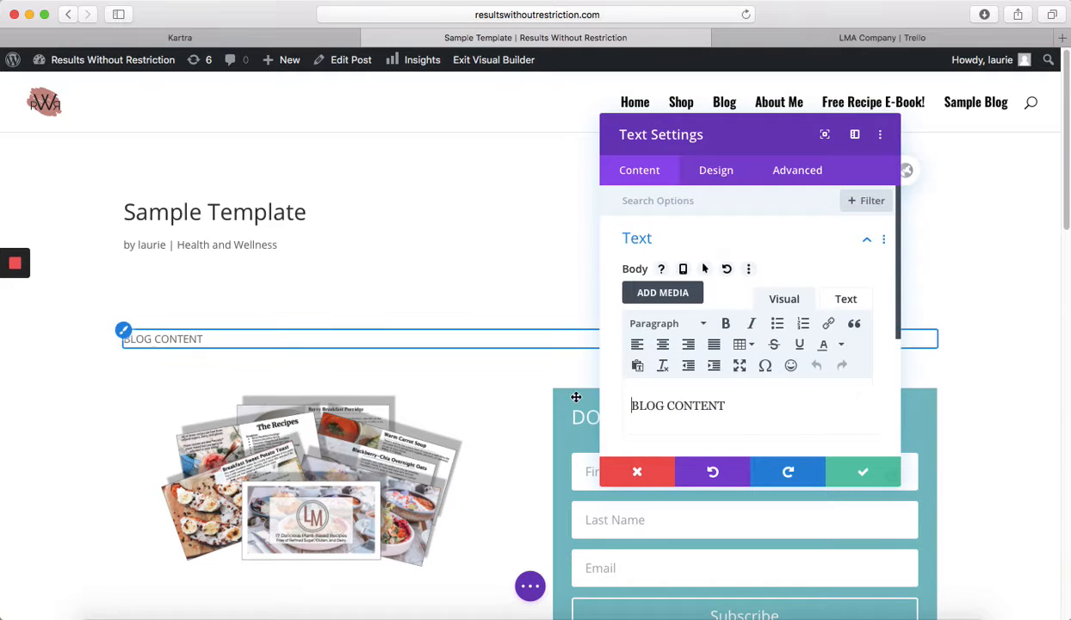
pyautogui.moveTo(724, 403); pyautogui.dragTo(613, 404)
pyautogui.click(610, 411)
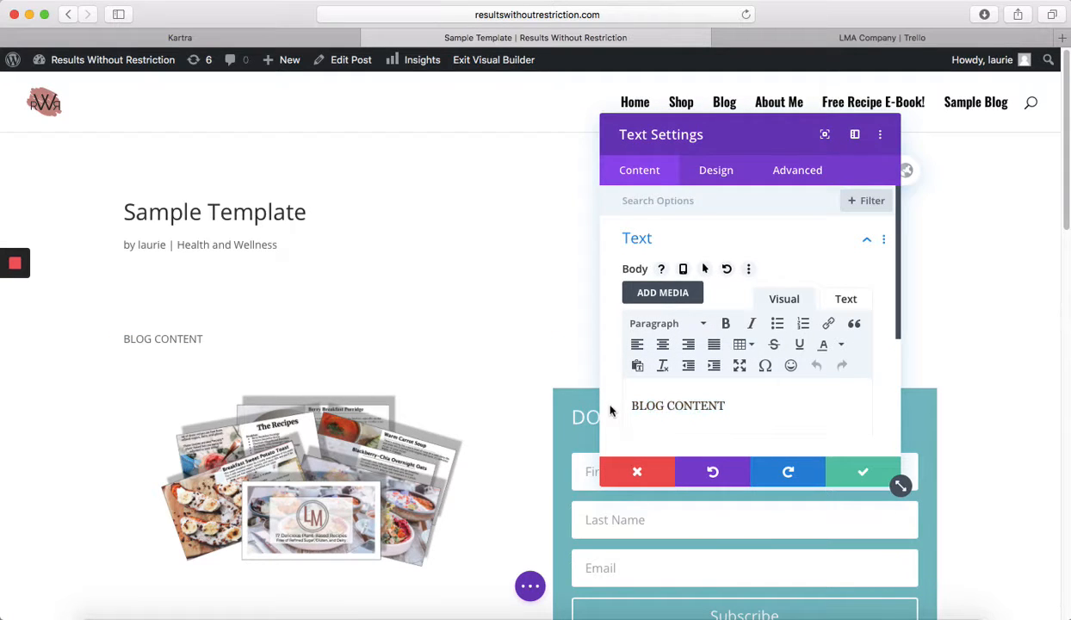
pyautogui.press('super+v')
pyautogui.press('super+v')
pyautogui.press('super+v')
pyautogui.press('super+v')
pyautogui.press('super+v')
pyautogui.press('super+v')
pyautogui.press('super+v')
pyautogui.press('super+v')
pyautogui.press('super+v')
pyautogui.press('super+v')
pyautogui.press('super+v')
pyautogui.press('super+v')
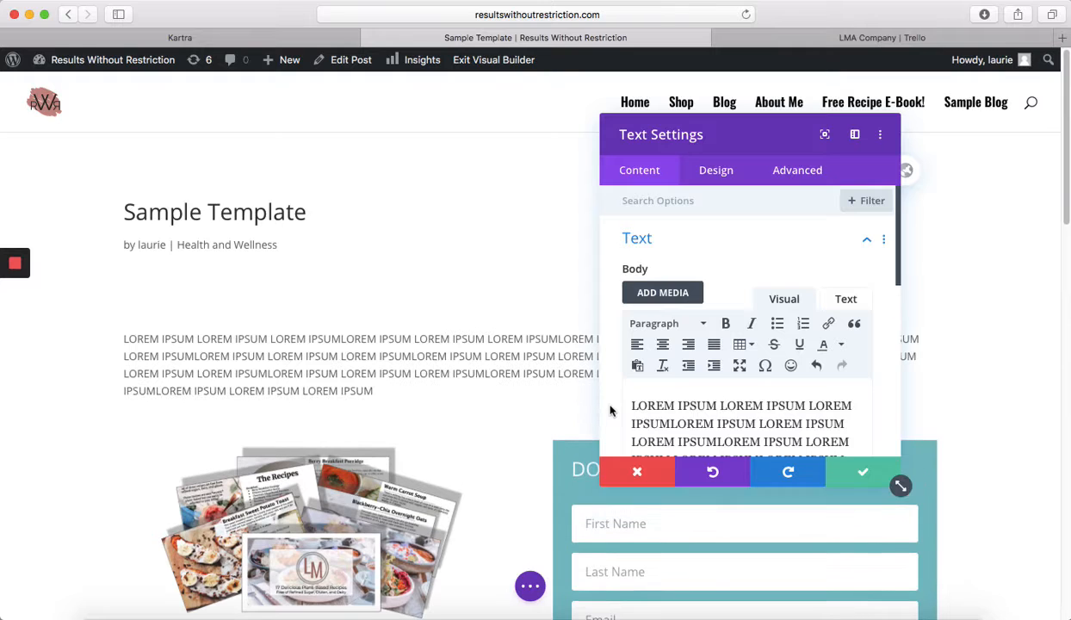
pyautogui.press('super+v')
pyautogui.press('super+v')
pyautogui.press('super+v')
pyautogui.press('super+v')
pyautogui.press('super+v')
pyautogui.press('super+v')
pyautogui.press('super+v')
pyautogui.press('super+v')
pyautogui.press('super+v')
pyautogui.press('super+v')
pyautogui.press('super+v')
pyautogui.press('super+v')
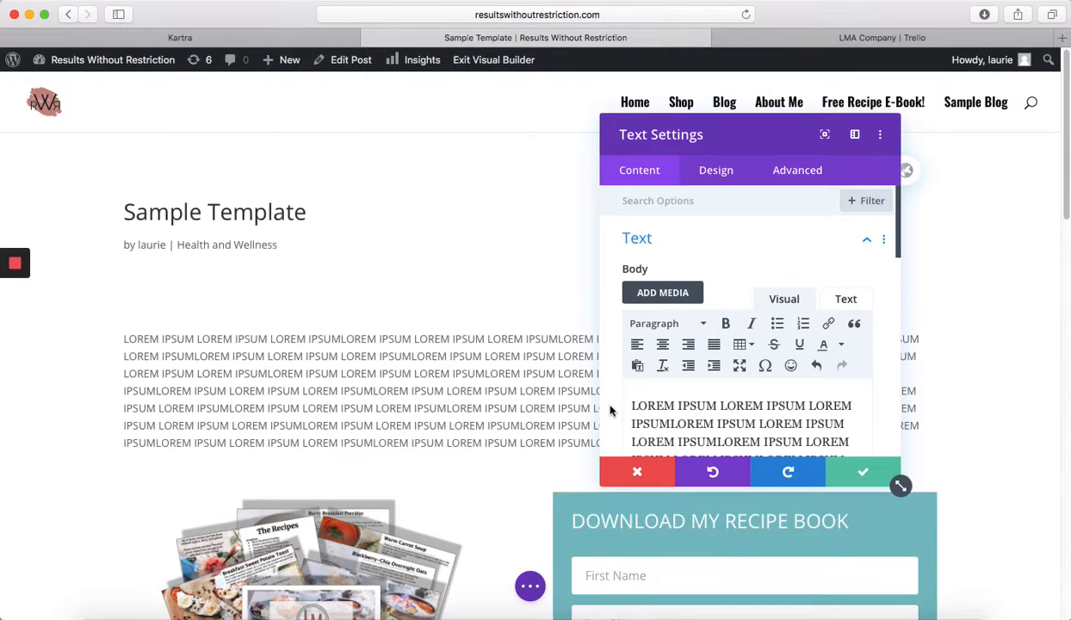
pyautogui.press('super+v')
pyautogui.press('super+v')
pyautogui.press('super+v')
pyautogui.press('super+v')
pyautogui.press('super+v')
pyautogui.press('super+v')
pyautogui.press('super+v')
pyautogui.press('super+v')
pyautogui.press('super+v')
pyautogui.press('super+v')
pyautogui.press('super+v')
pyautogui.press('super+v')
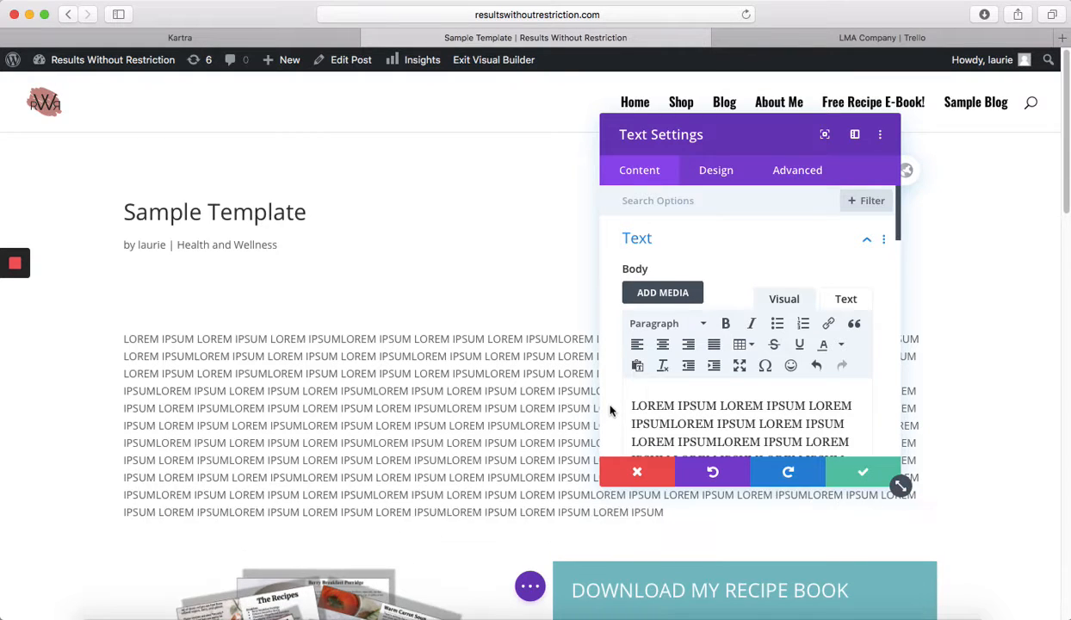
pyautogui.press('super+v')
pyautogui.press('super+v')
pyautogui.press('super+v')
pyautogui.press('super+v')
pyautogui.press('super+v')
pyautogui.press('super+v')
pyautogui.press('super+v')
pyautogui.press('super+v')
pyautogui.press('super+v')
pyautogui.press('super+v')
pyautogui.press('super+v')
pyautogui.press('super+v')
pyautogui.press('super+v')
pyautogui.press('super+v')
pyautogui.press('super+v')
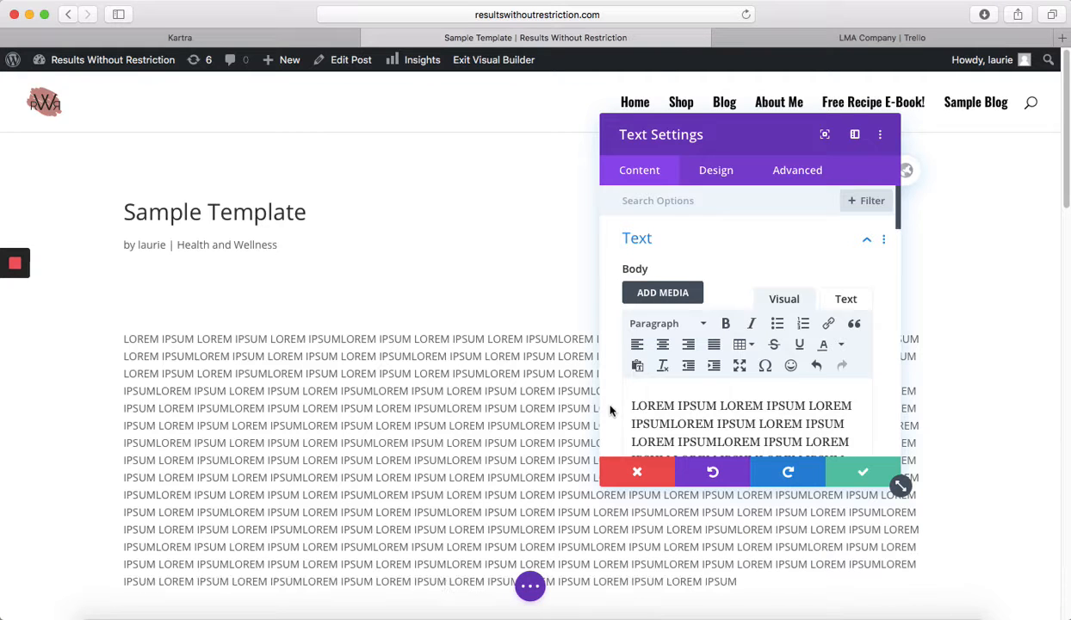
# Lengthen the text module's body by pasting the LOREM IPSUM text many times, and save the module.
pyautogui.press('super+v')
pyautogui.press('super+v')
pyautogui.press('super+v')
pyautogui.press('super+v')
pyautogui.press('super+v')
pyautogui.press('super+v')
pyautogui.press('super+v')
pyautogui.press('super+v')
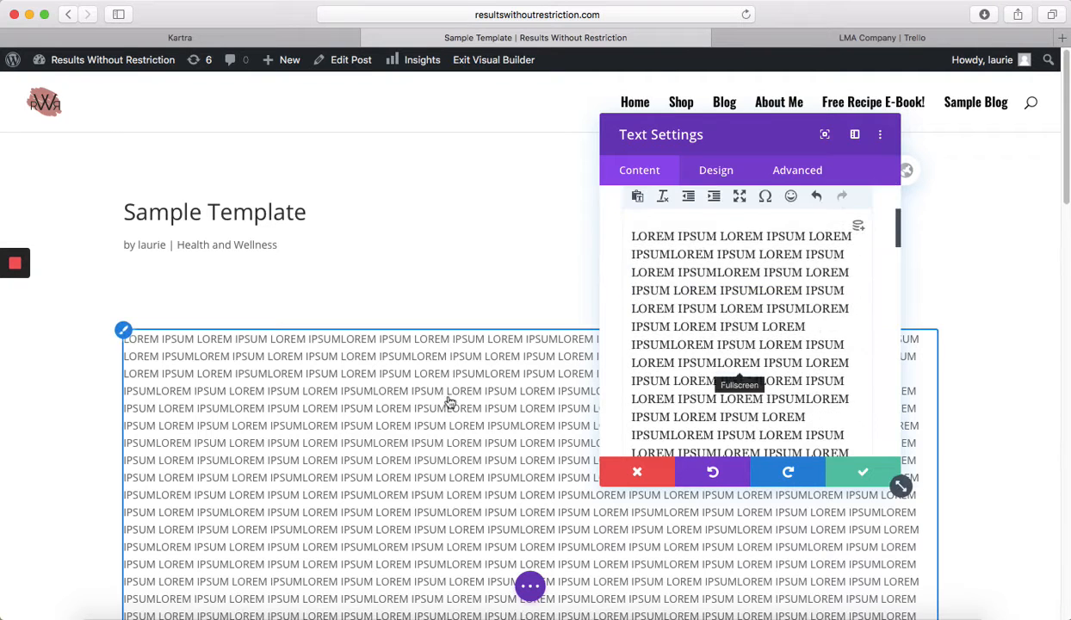
pyautogui.scroll(-3, 436, 397)
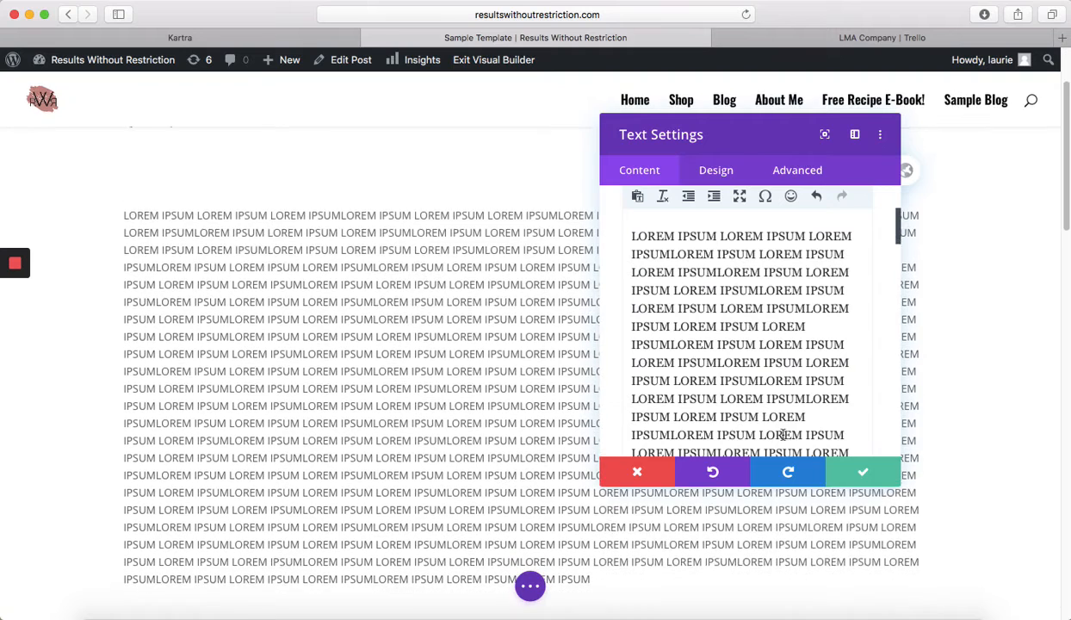
pyautogui.press('super+v')
pyautogui.press('super+v')
pyautogui.press('super+v')
pyautogui.press('super+v')
pyautogui.press('super+v')
pyautogui.press('super+v')
pyautogui.press('super+v')
pyautogui.press('super+v')
pyautogui.press('super+v')
pyautogui.press('super+v')
pyautogui.press('super+v')
pyautogui.press('super+v')
pyautogui.press('super+v')
pyautogui.press('super+v')
pyautogui.press('super+v')
pyautogui.press('super+v')
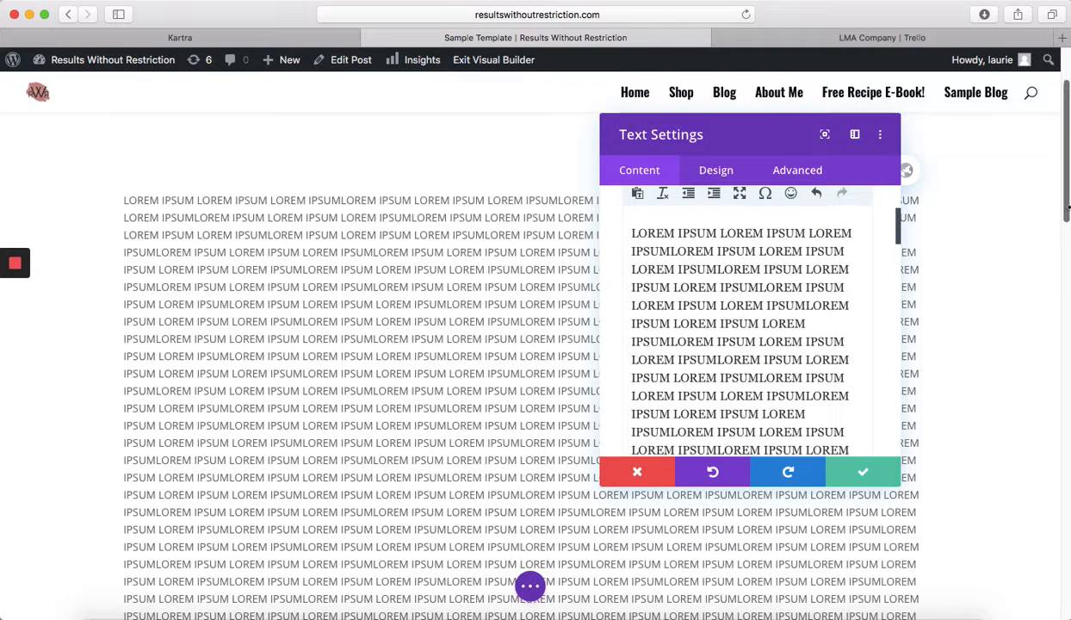
pyautogui.click(863, 474)
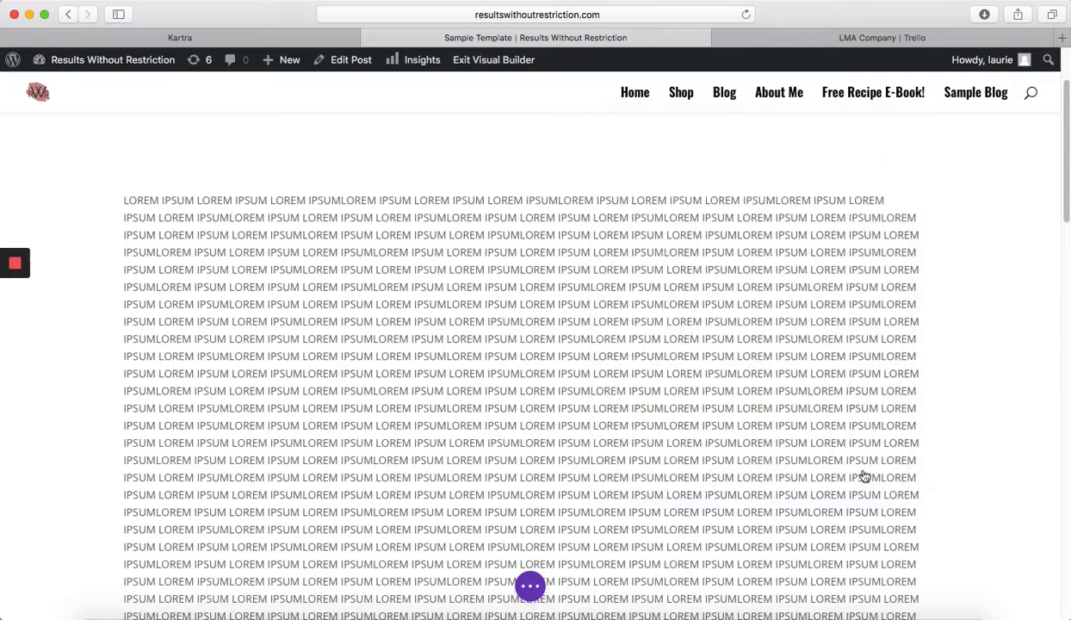
pyautogui.scroll(-15, 603, 443)
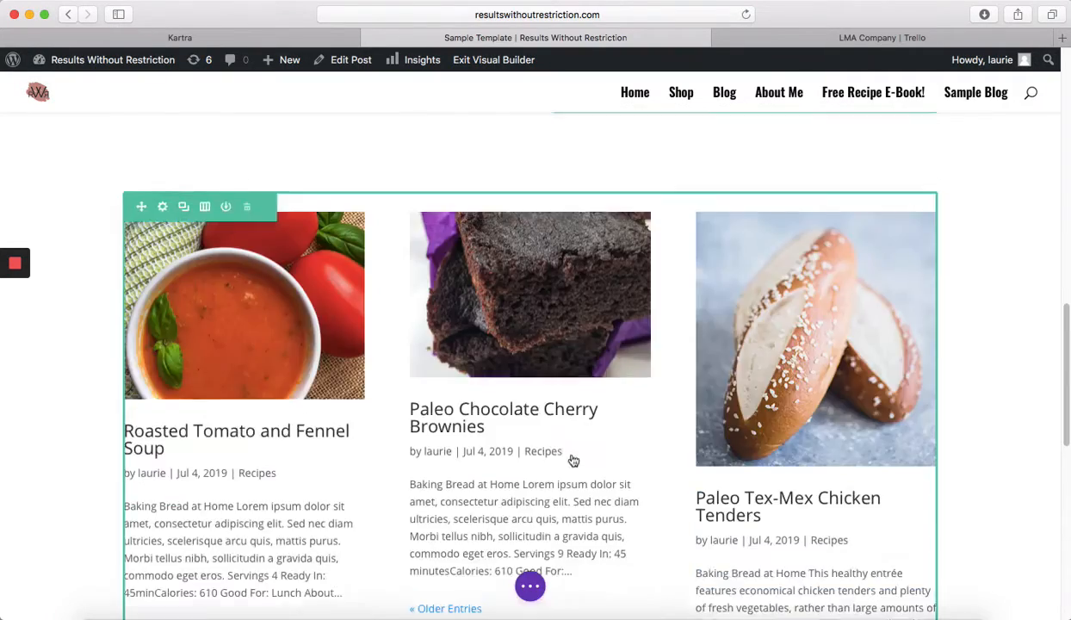
pyautogui.scroll(14, 570, 456)
pyautogui.scroll(4, 570, 456)
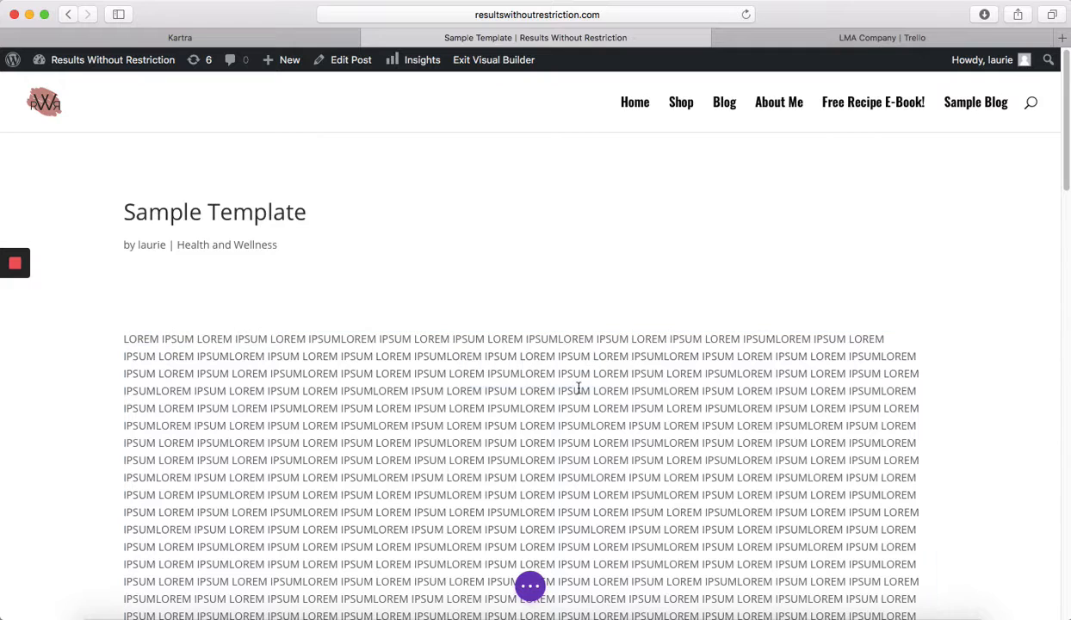
pyautogui.click(517, 412)
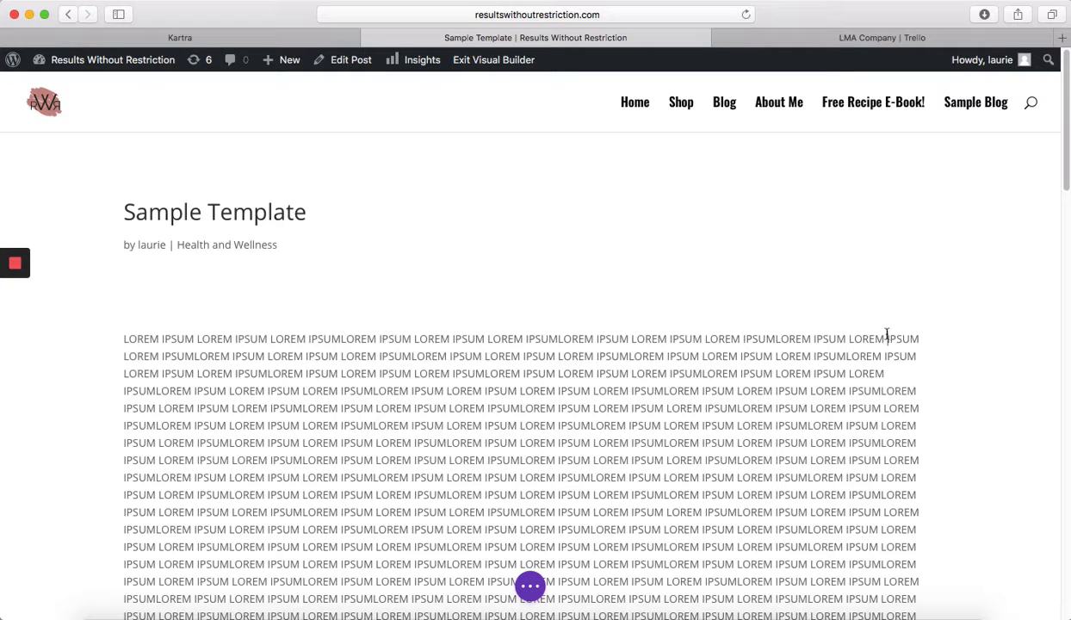
pyautogui.click(628, 312)
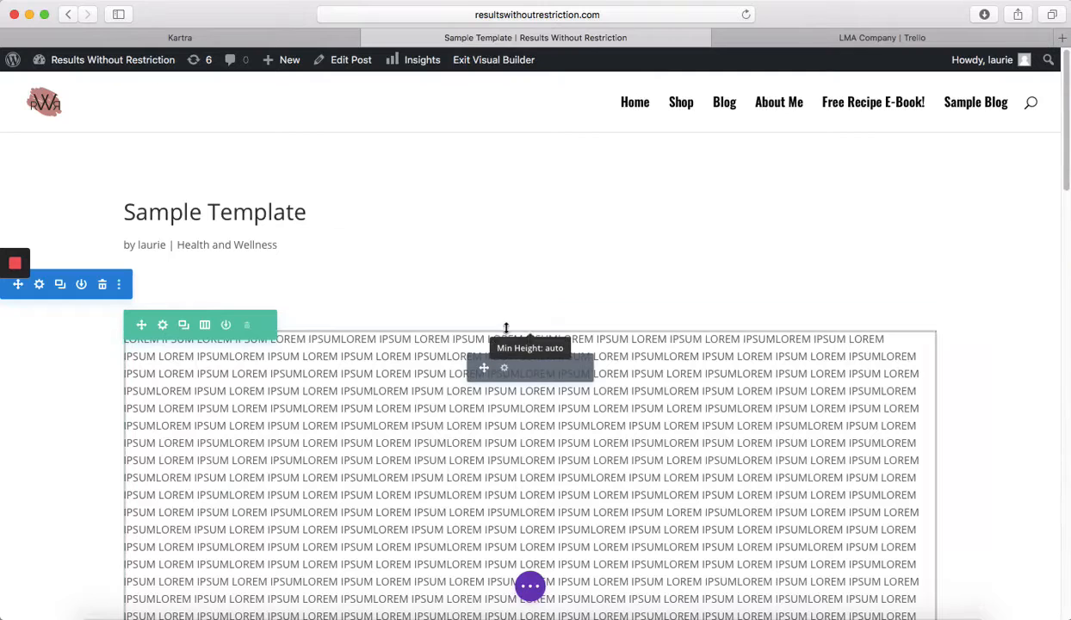
# Insert the "4 Foods that reduce inflammation" image from the media library above the LOREM IPSUM text, and save the text module.
pyautogui.click(503, 368)
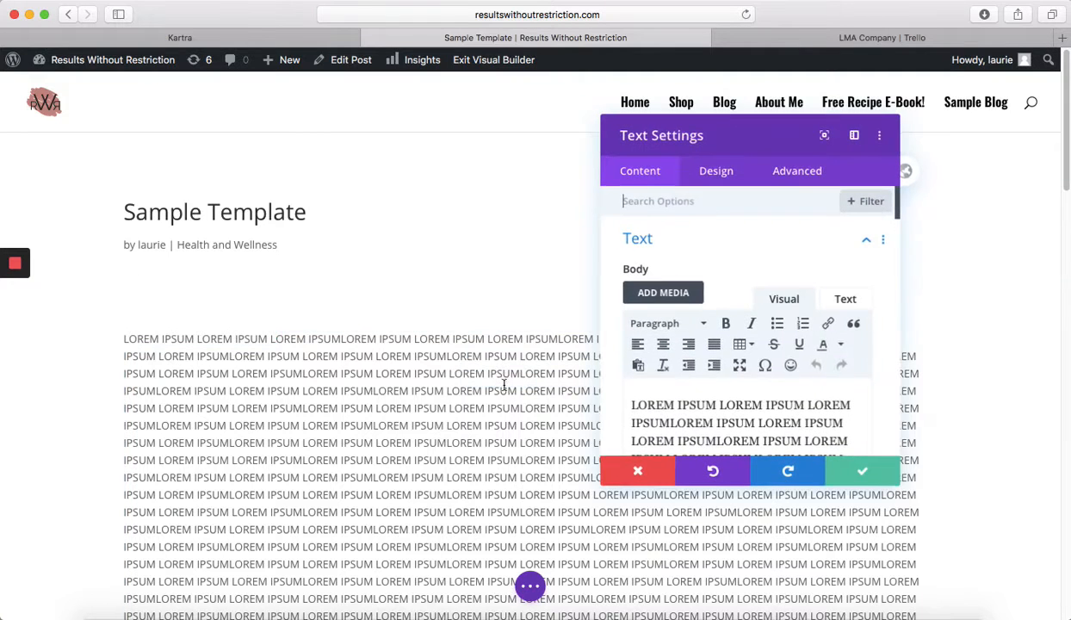
pyautogui.scroll(-3, 790, 351)
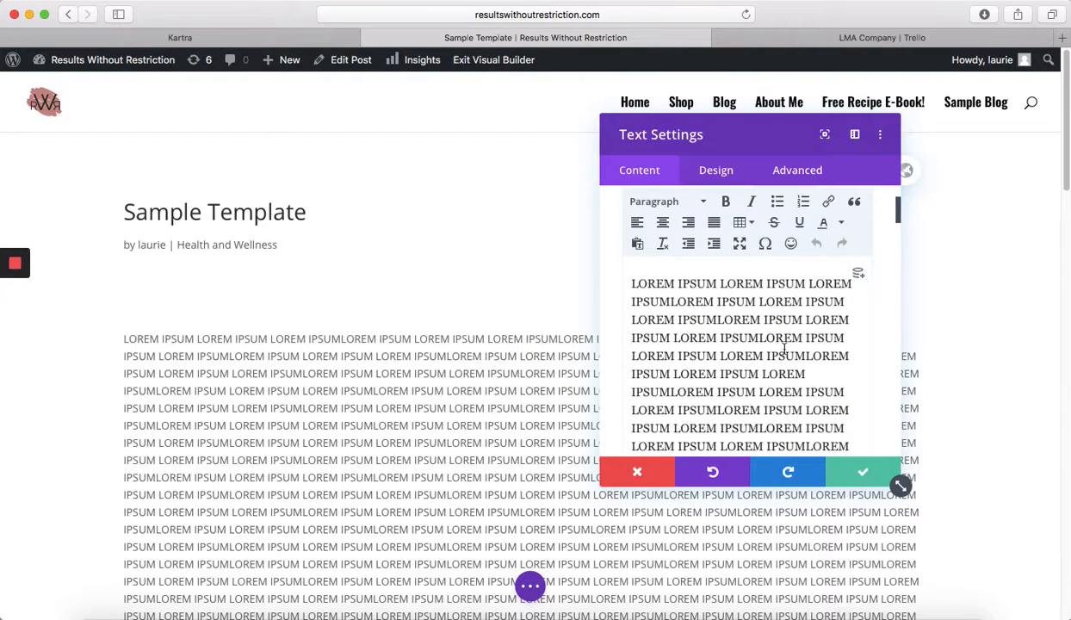
pyautogui.scroll(1, 783, 344)
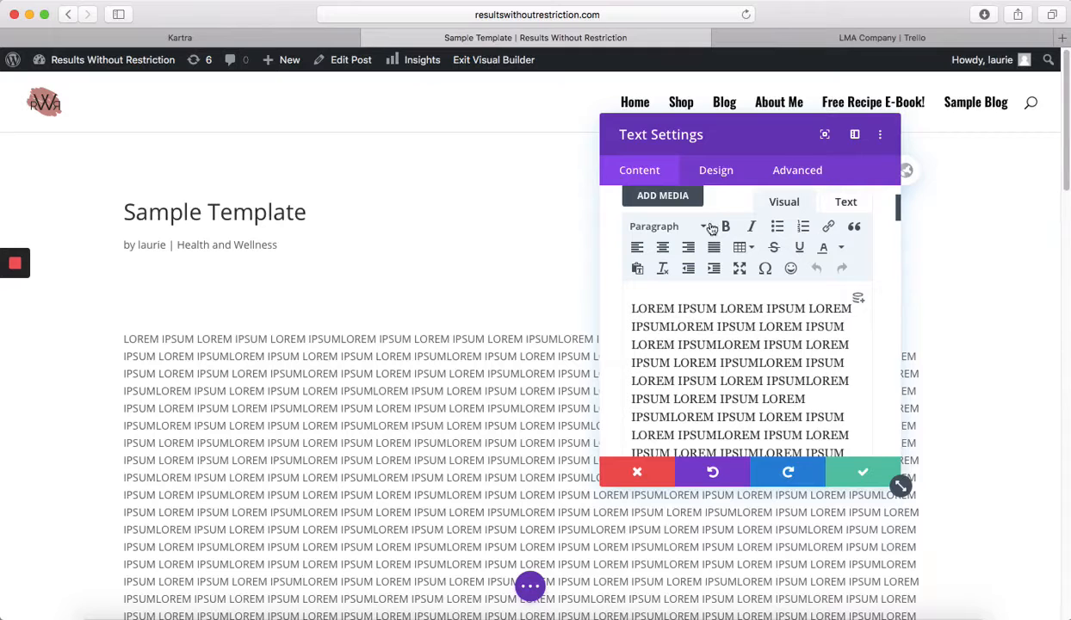
pyautogui.click(666, 201)
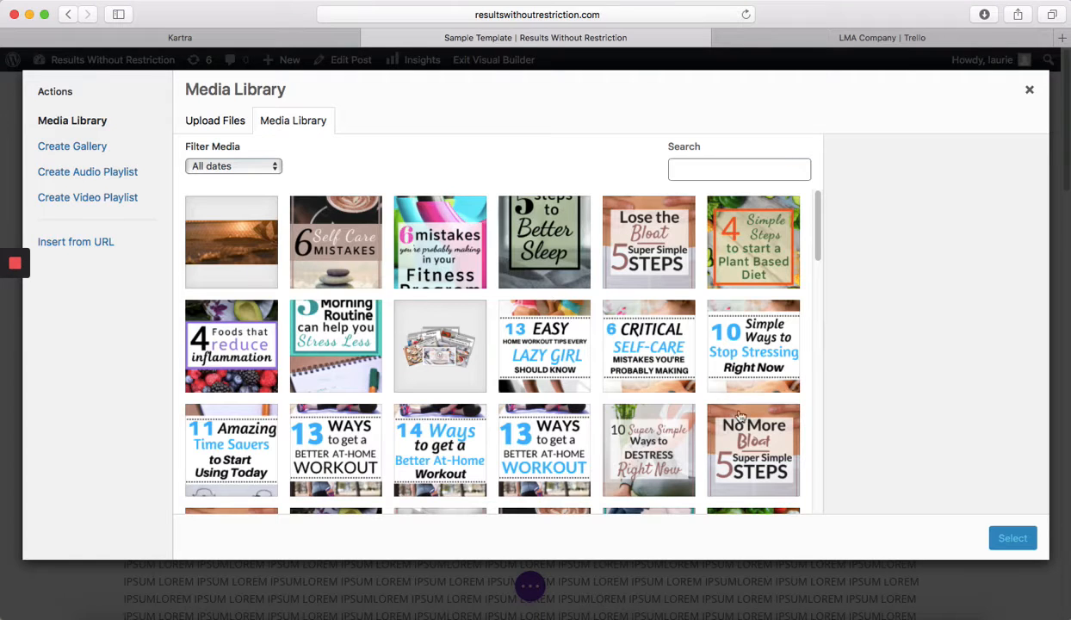
pyautogui.scroll(-3, 761, 381)
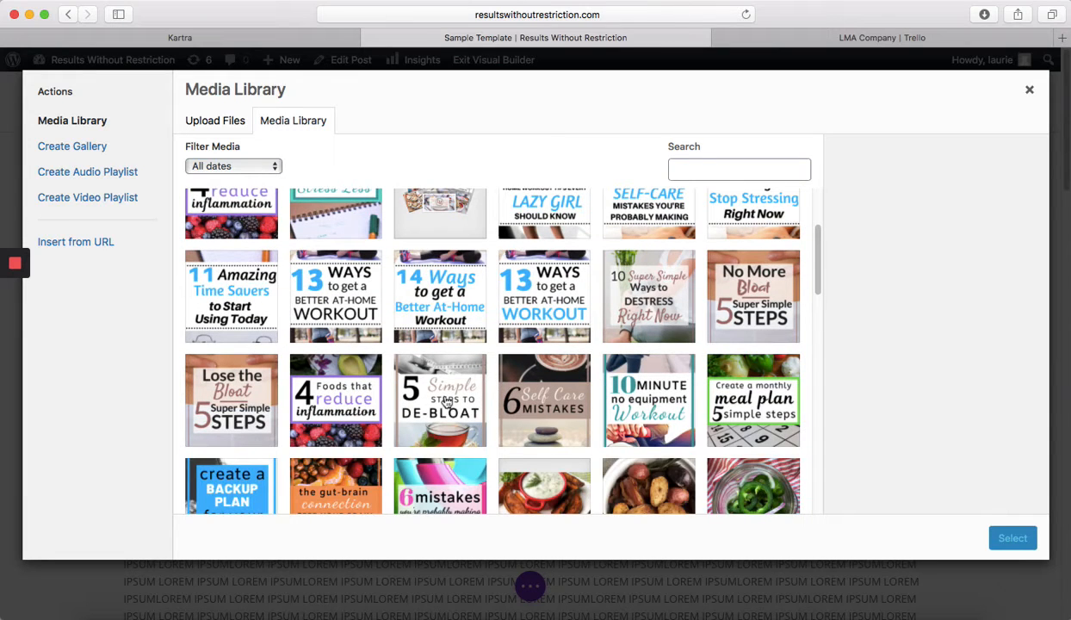
pyautogui.click(333, 393)
pyautogui.click(1014, 540)
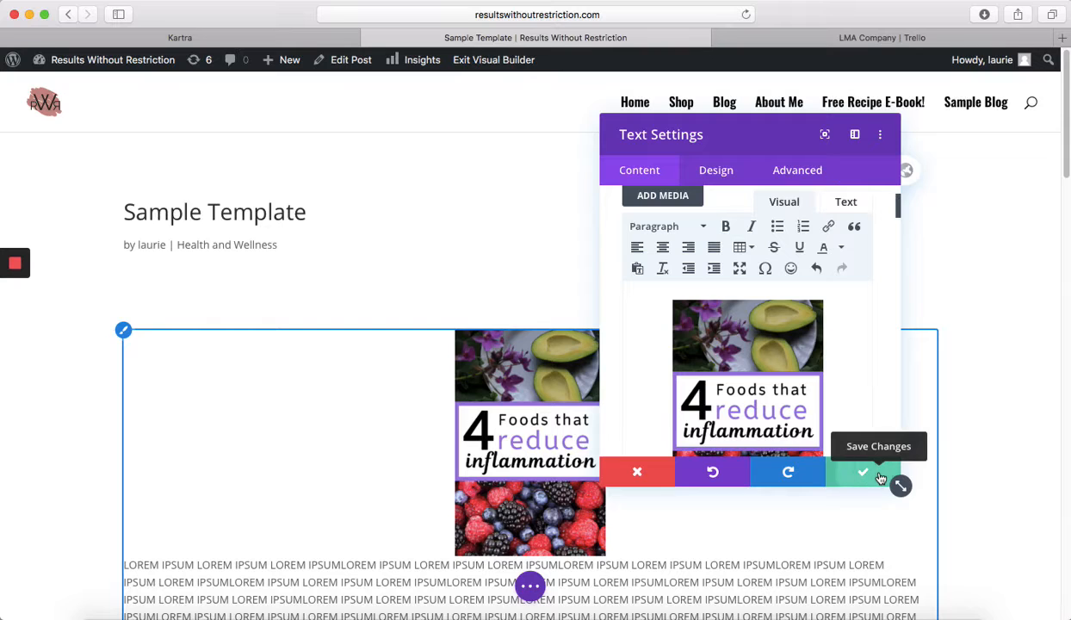
pyautogui.click(880, 478)
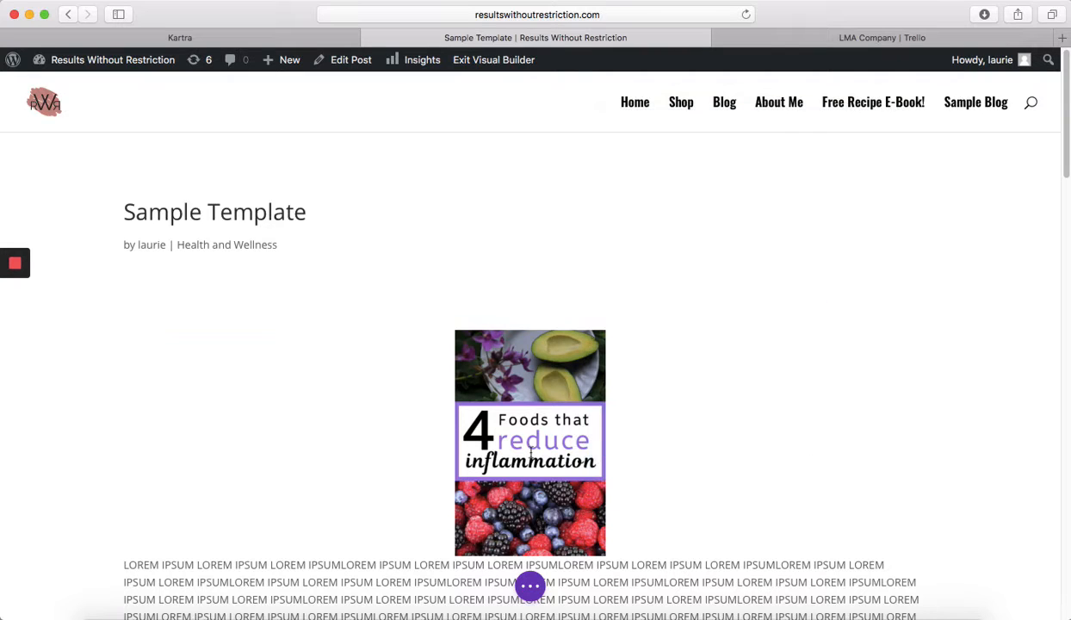
# Enlarge the "4 Foods that reduce inflammation" image directly on the page by its corner.
pyautogui.click(553, 375)
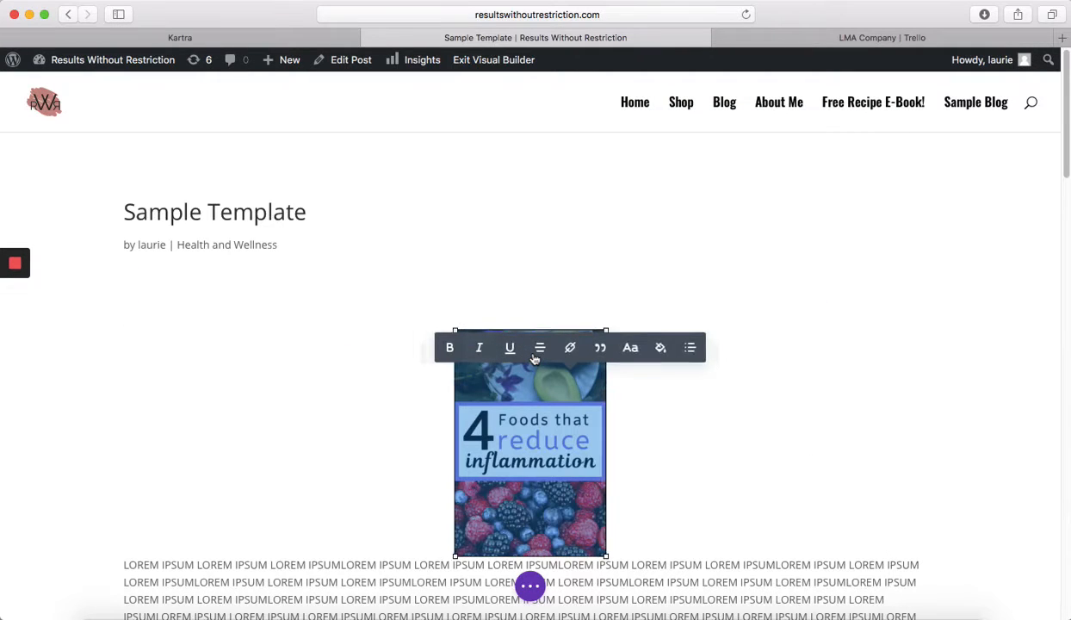
pyautogui.click(413, 465)
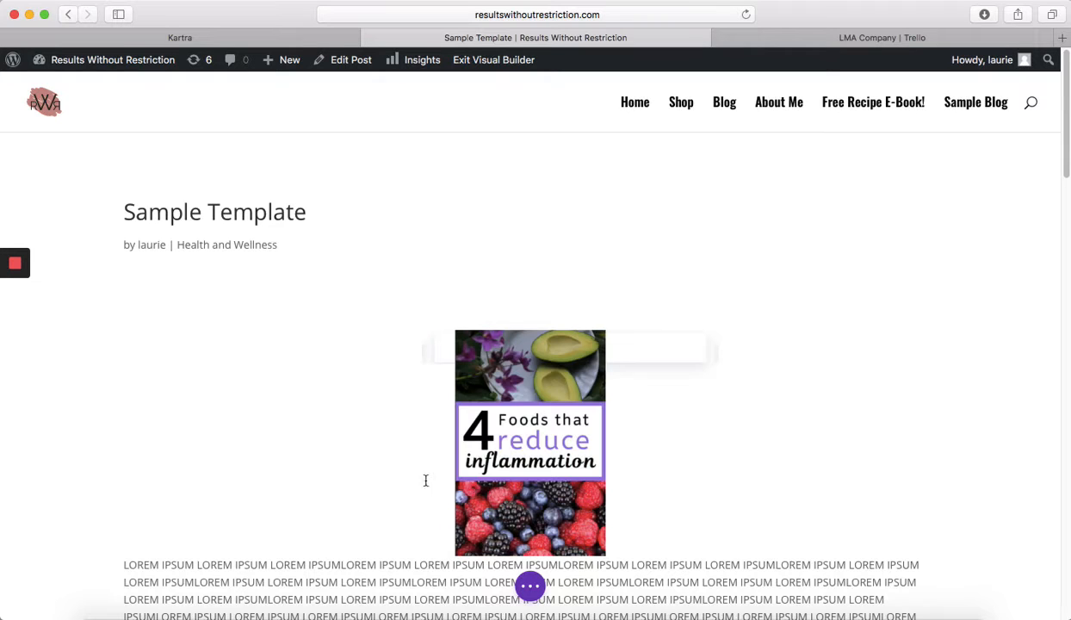
pyautogui.click(505, 404)
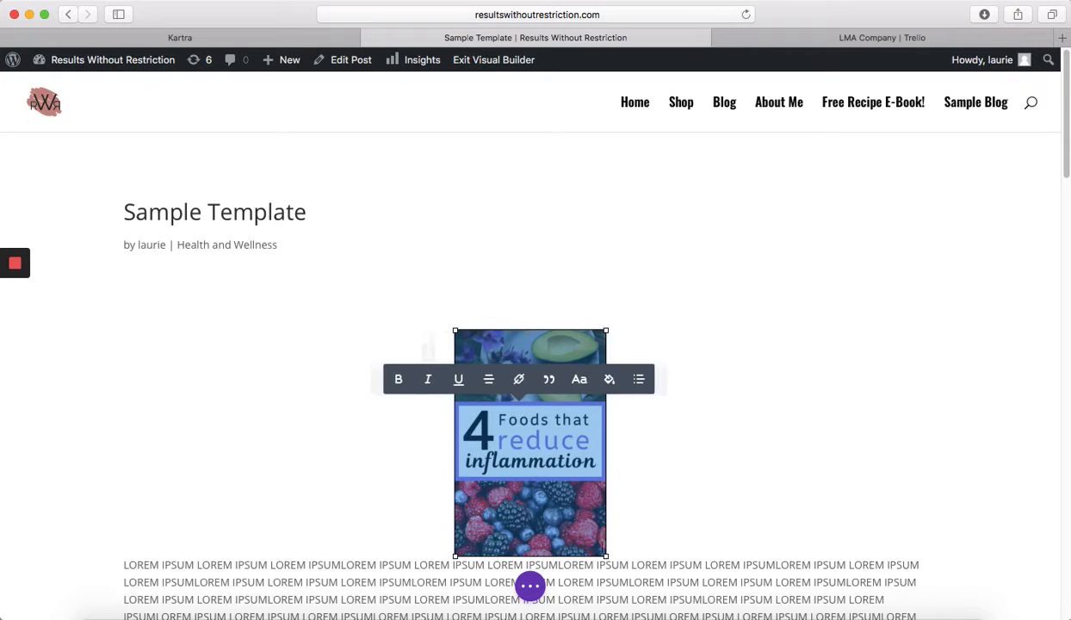
pyautogui.scroll(-5, 594, 482)
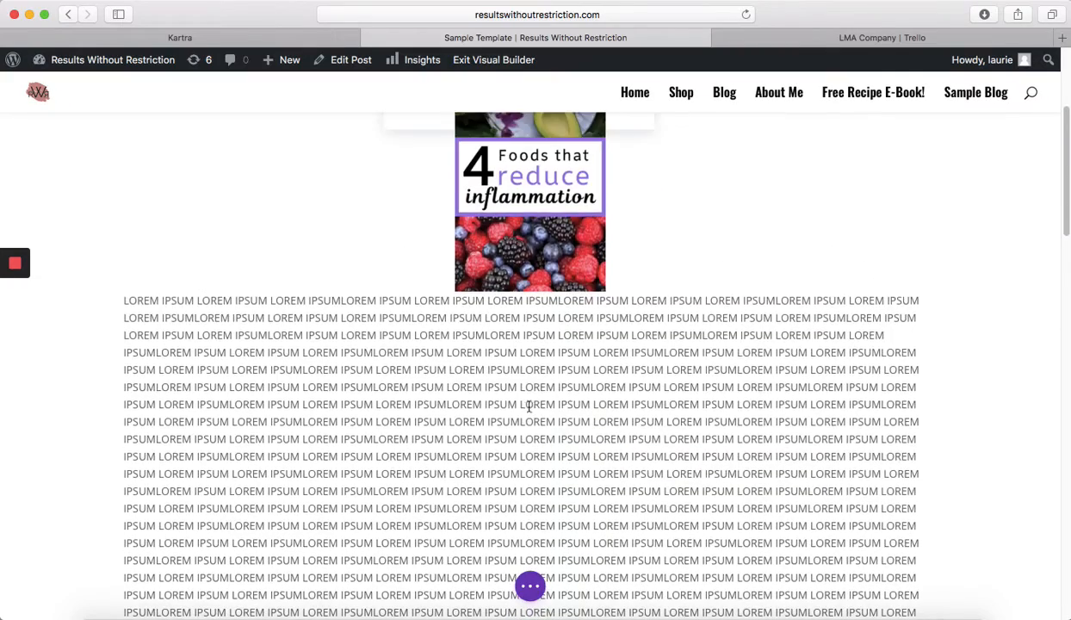
pyautogui.scroll(3, 529, 406)
pyautogui.click(519, 352)
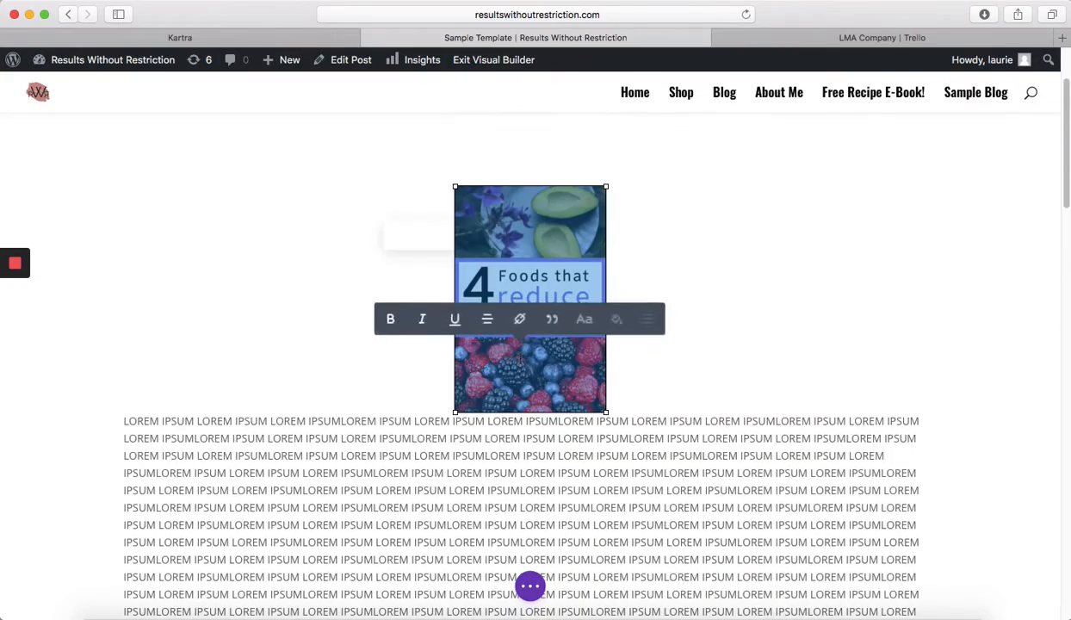
pyautogui.moveTo(607, 413); pyautogui.dragTo(711, 460)
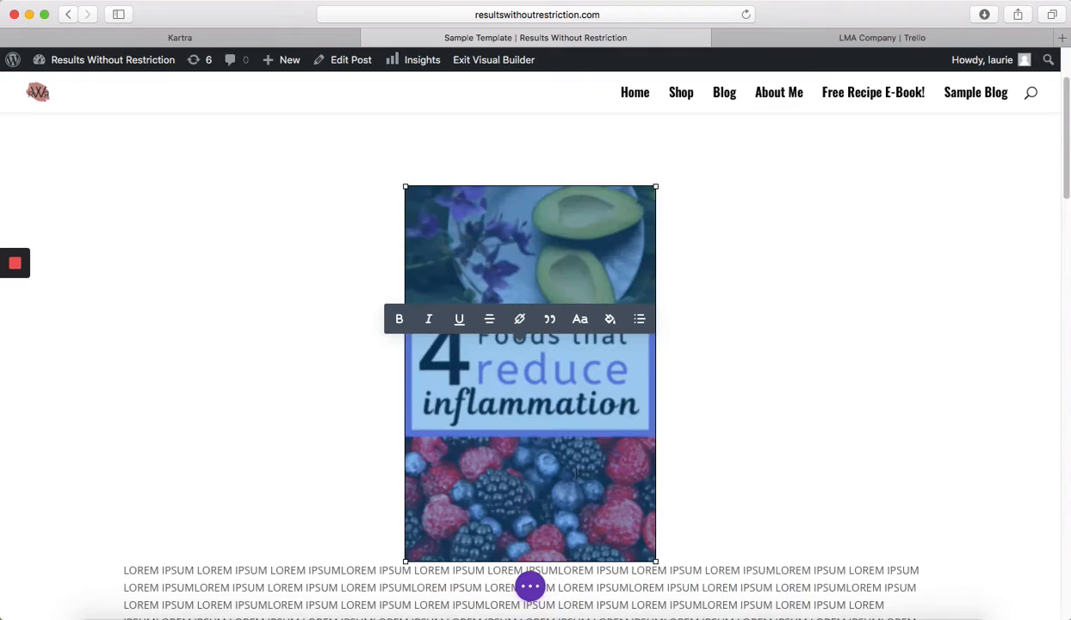
pyautogui.scroll(4, 576, 474)
pyautogui.click(496, 348)
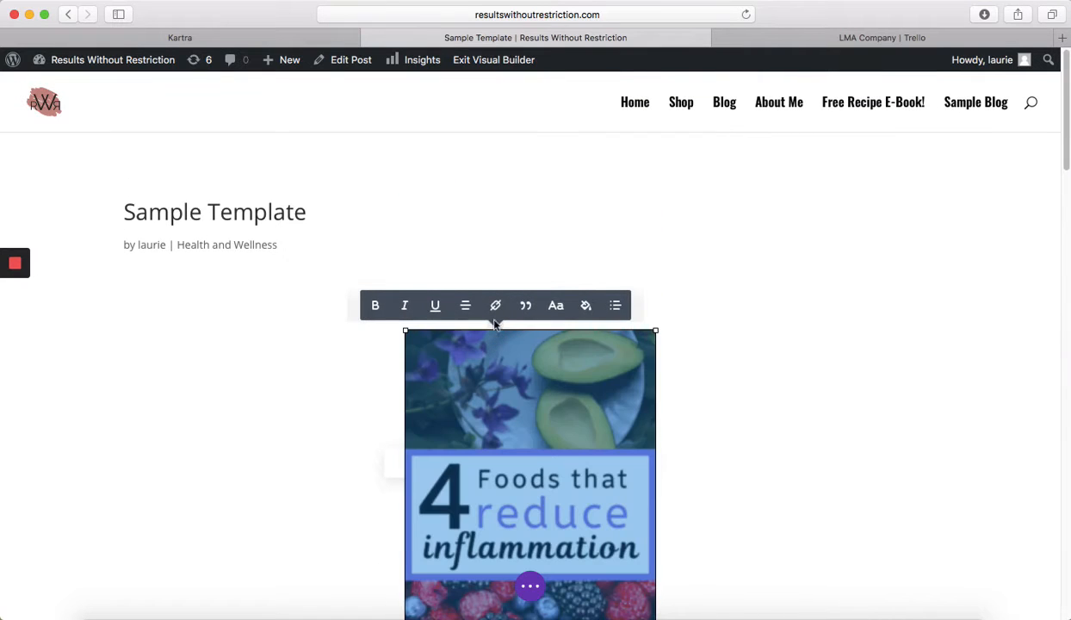
pyautogui.scroll(-1, 715, 456)
pyautogui.scroll(-3, 714, 457)
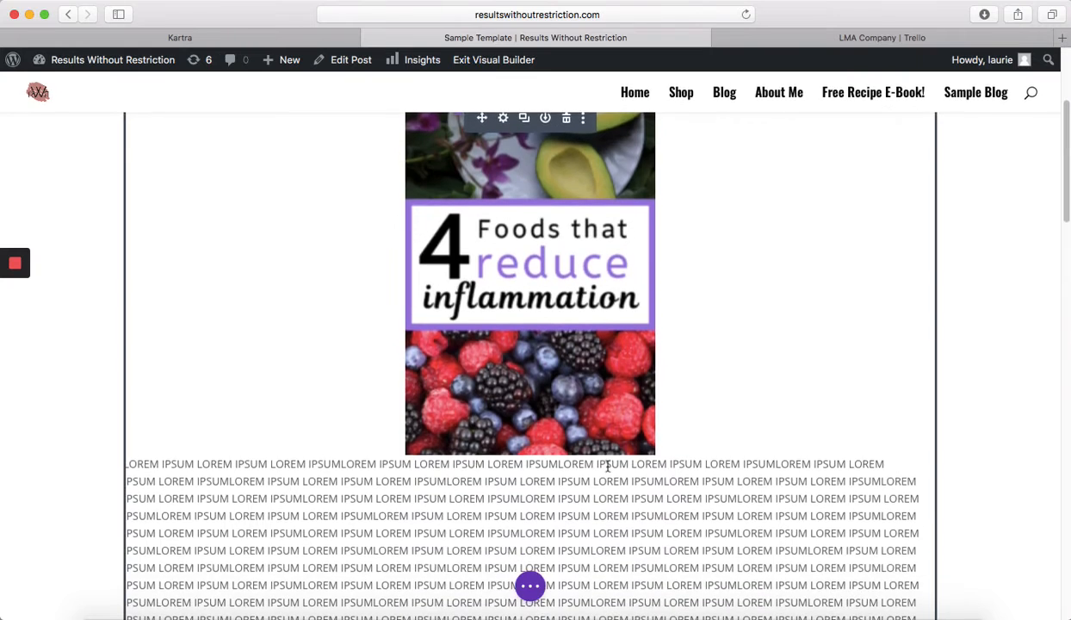
# Shrink the "4 Foods that reduce inflammation" image to less than half its width in the text module's body editor.
pyautogui.scroll(3, 605, 461)
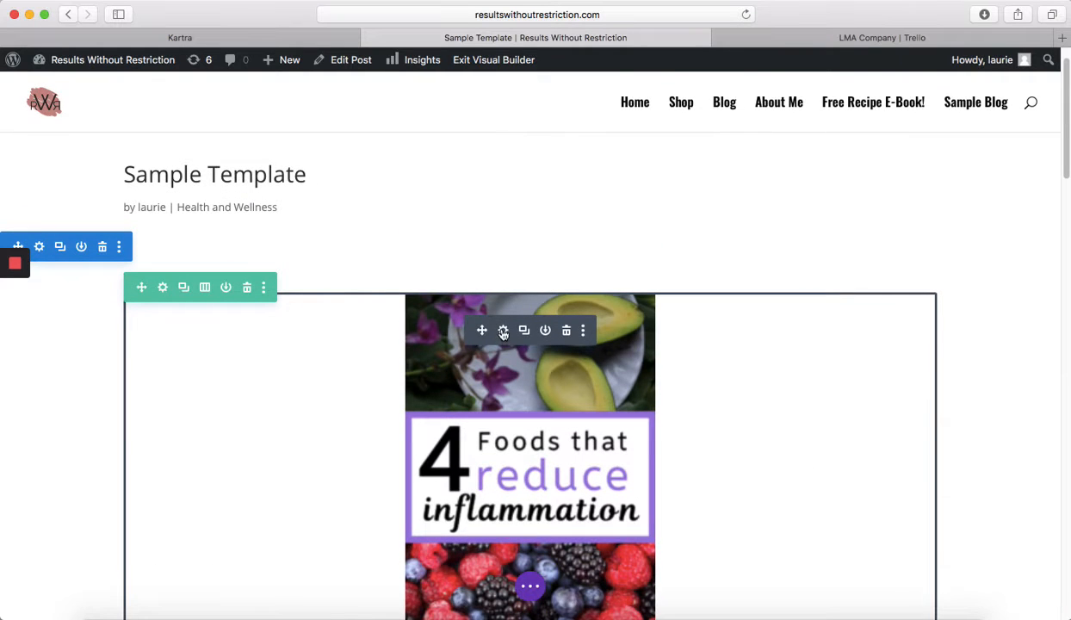
pyautogui.click(503, 330)
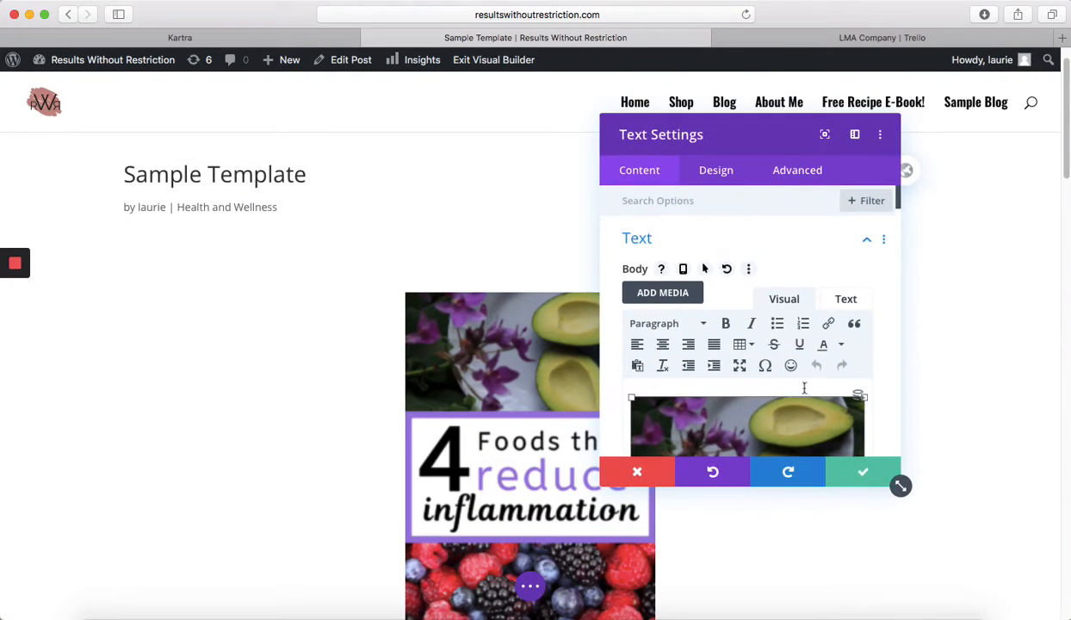
pyautogui.scroll(-6, 743, 420)
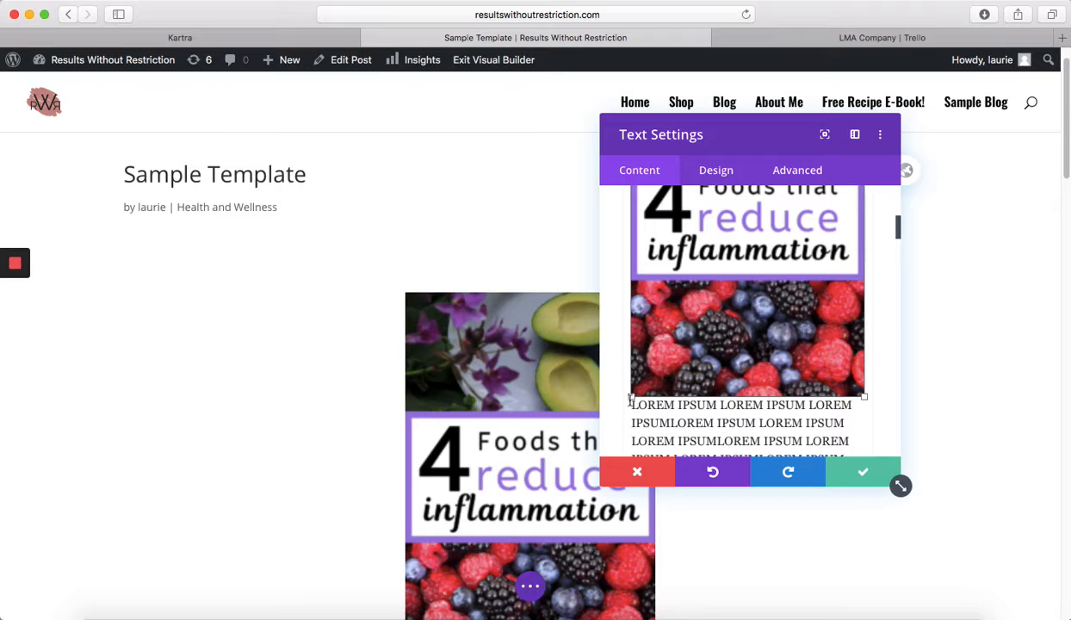
pyautogui.moveTo(631, 397); pyautogui.dragTo(758, 362)
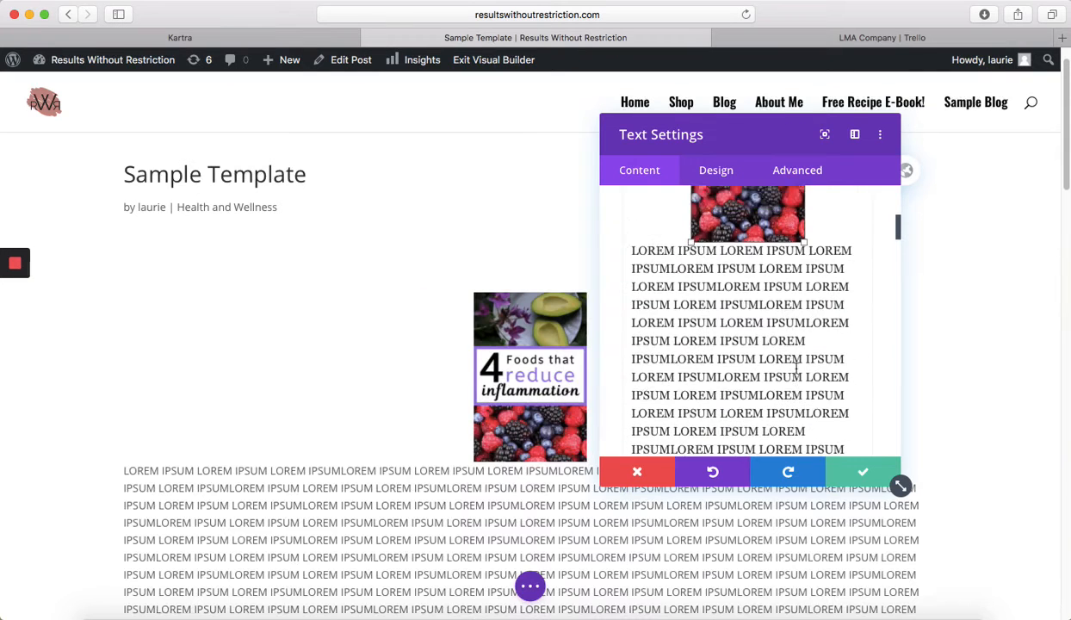
pyautogui.scroll(5, 796, 369)
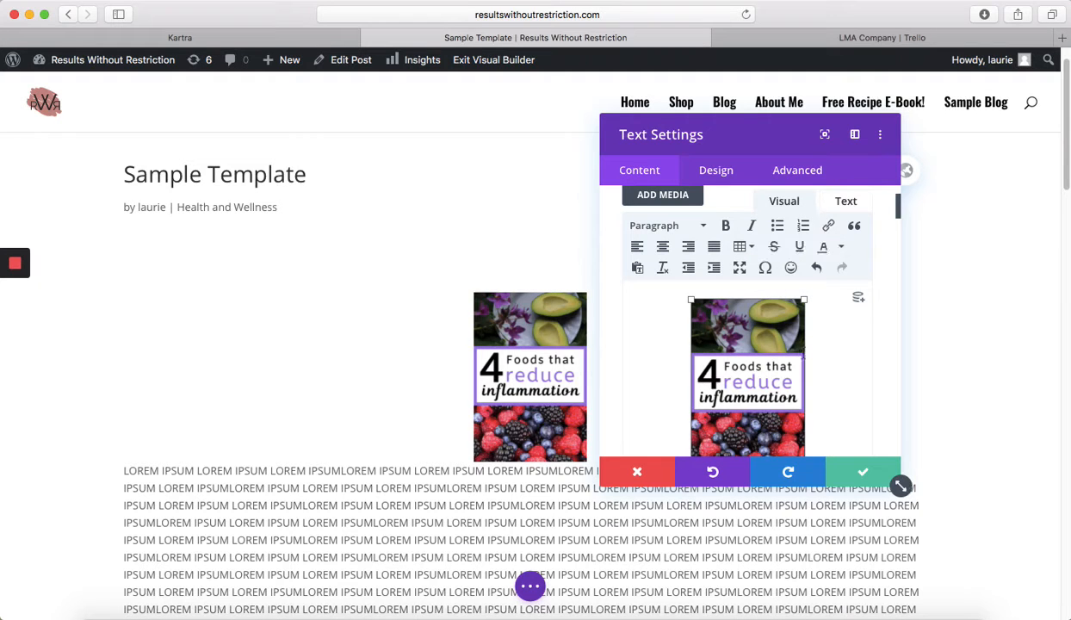
pyautogui.moveTo(24, 267)
pyautogui.click(15, 299)
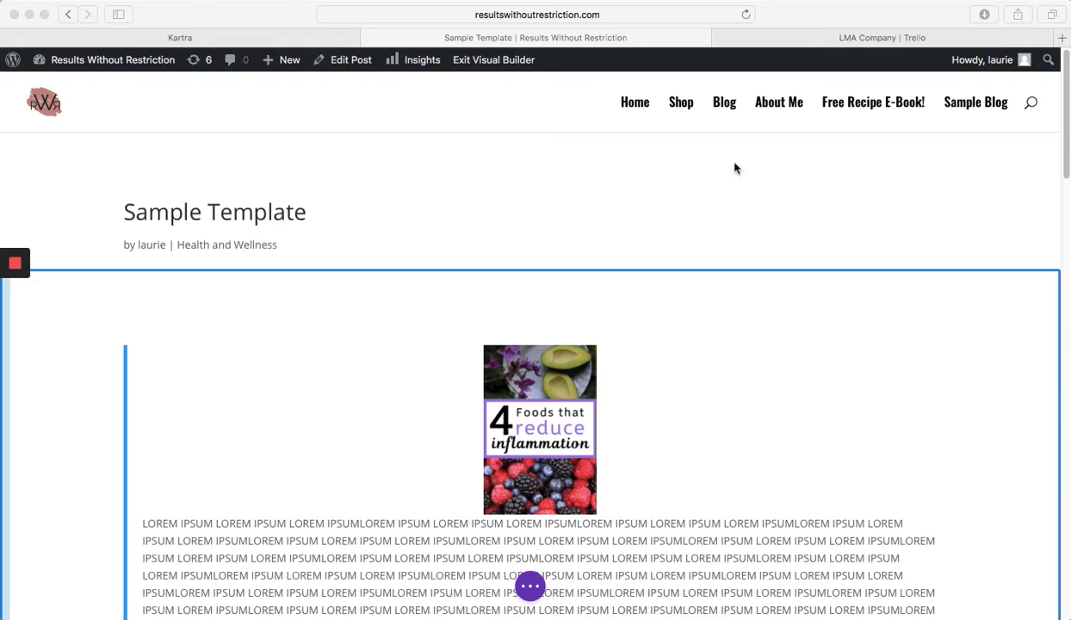
pyautogui.click(439, 209)
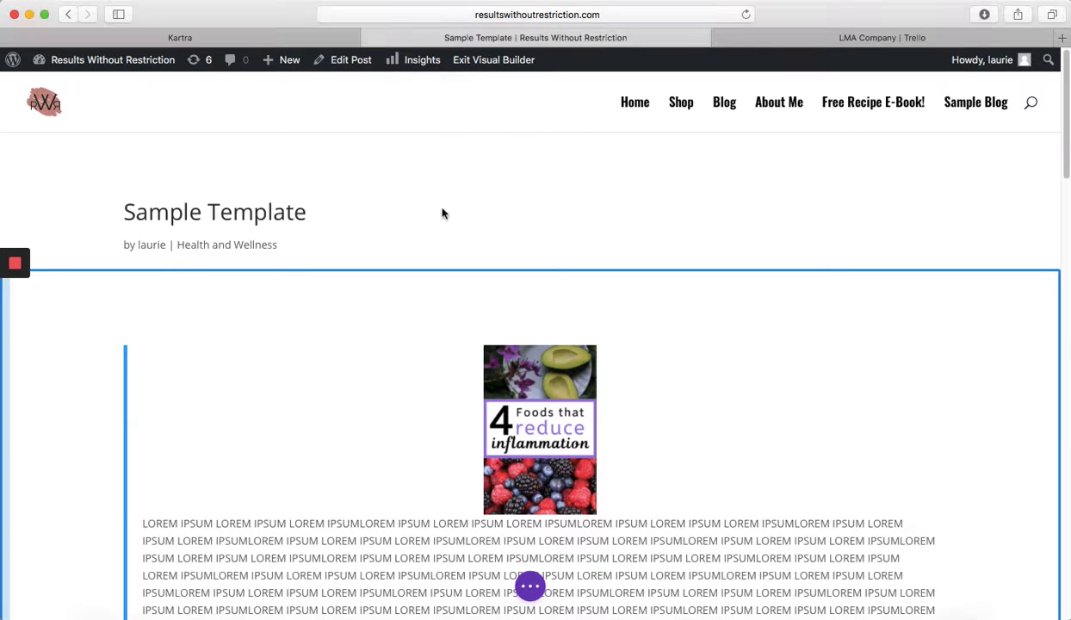
# Publish the Sample Template post and open it in the WordPress back-end post editor.
pyautogui.click(531, 586)
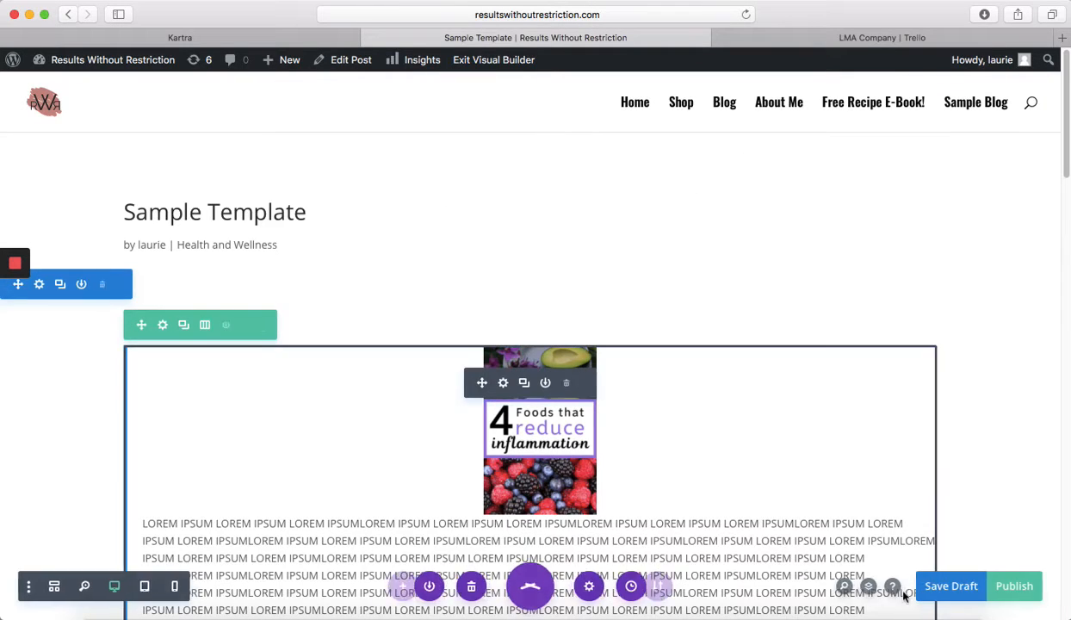
pyautogui.click(1004, 592)
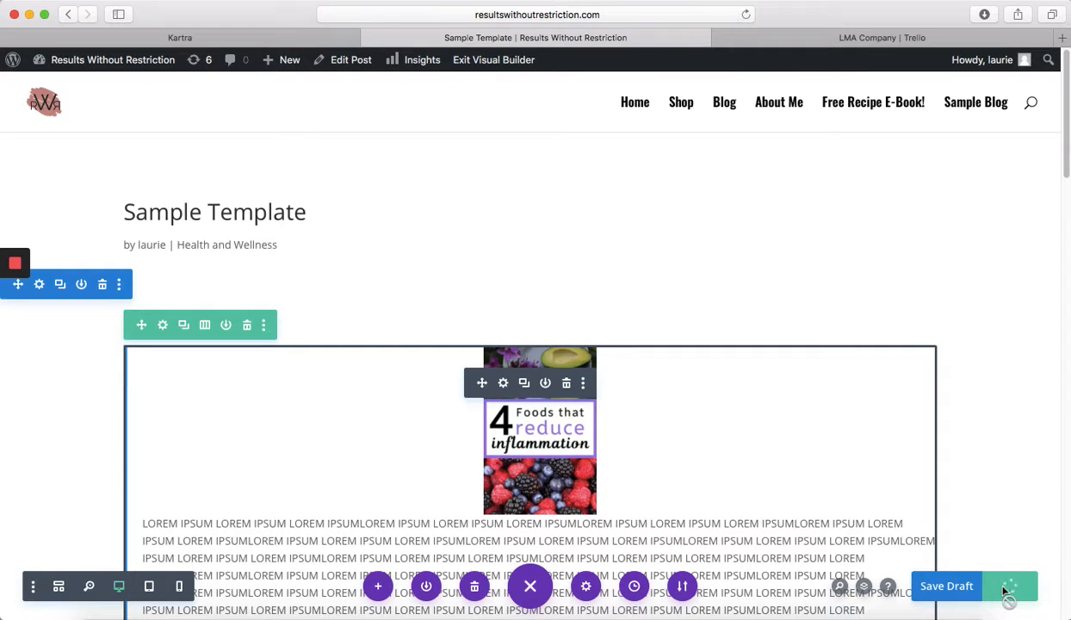
pyautogui.click(338, 62)
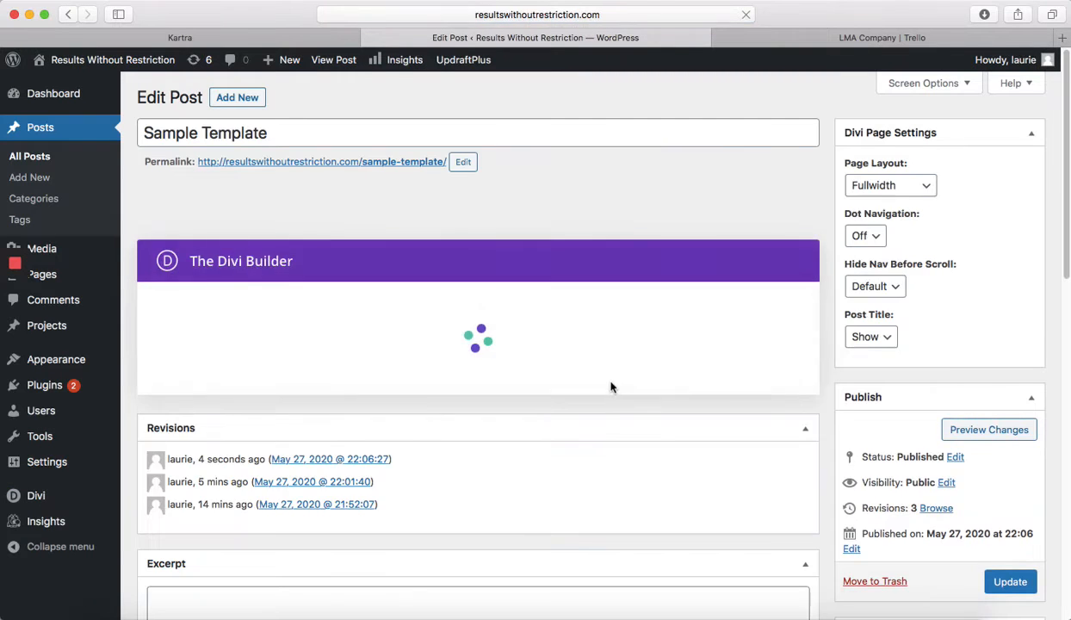
pyautogui.scroll(-3, 610, 385)
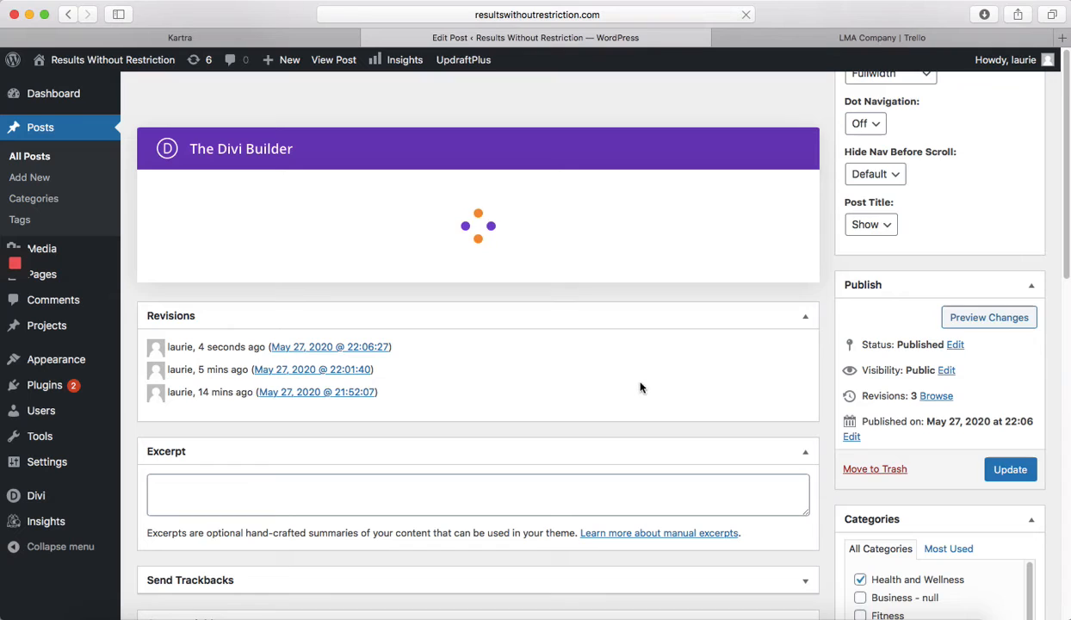
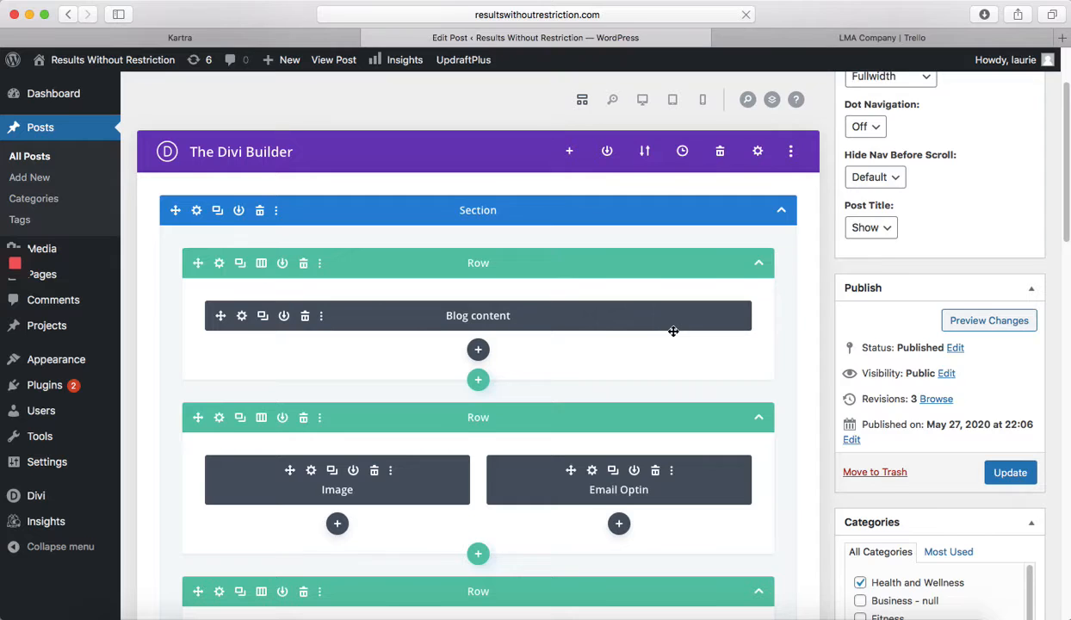
# Open the Blog content text module's settings and align the "4 Foods that reduce inflammation" image to the right of the text.
pyautogui.click(673, 327)
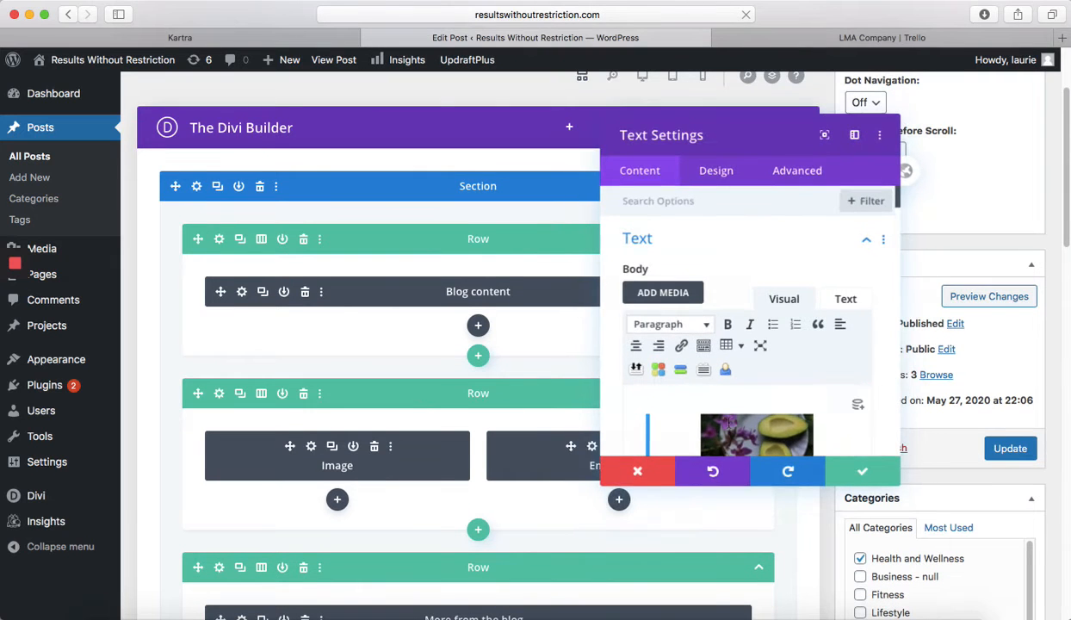
pyautogui.scroll(-2, 859, 319)
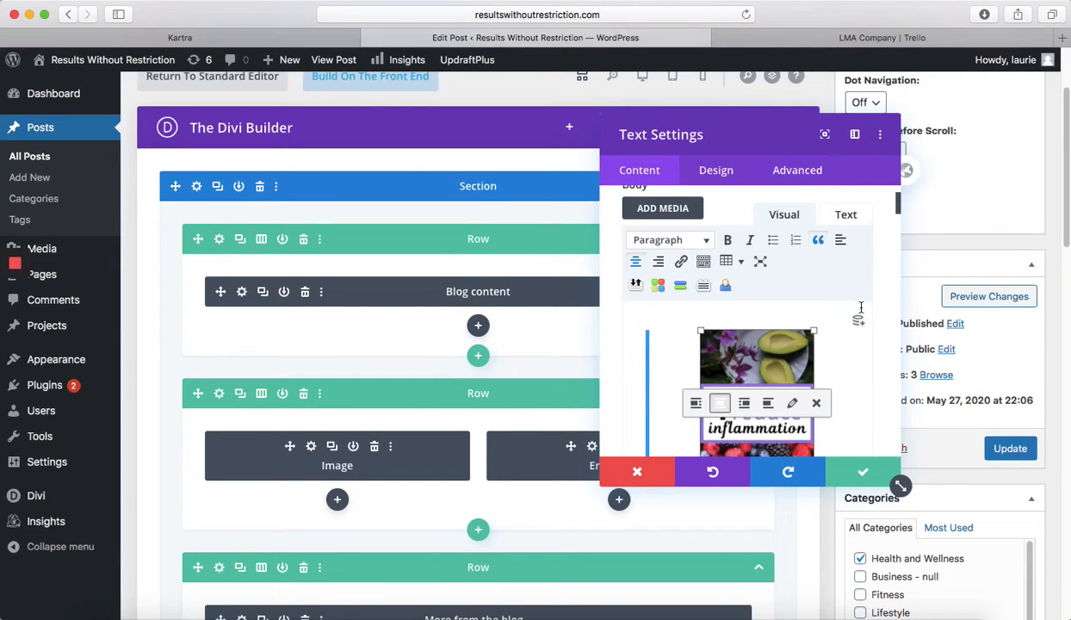
pyautogui.scroll(-2, 861, 308)
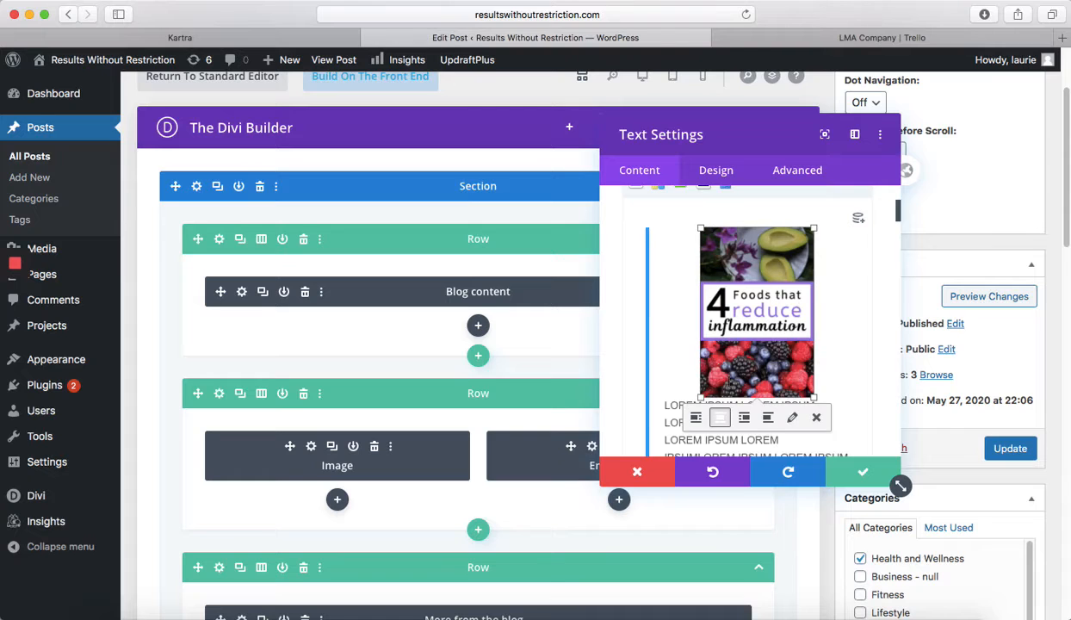
pyautogui.click(695, 417)
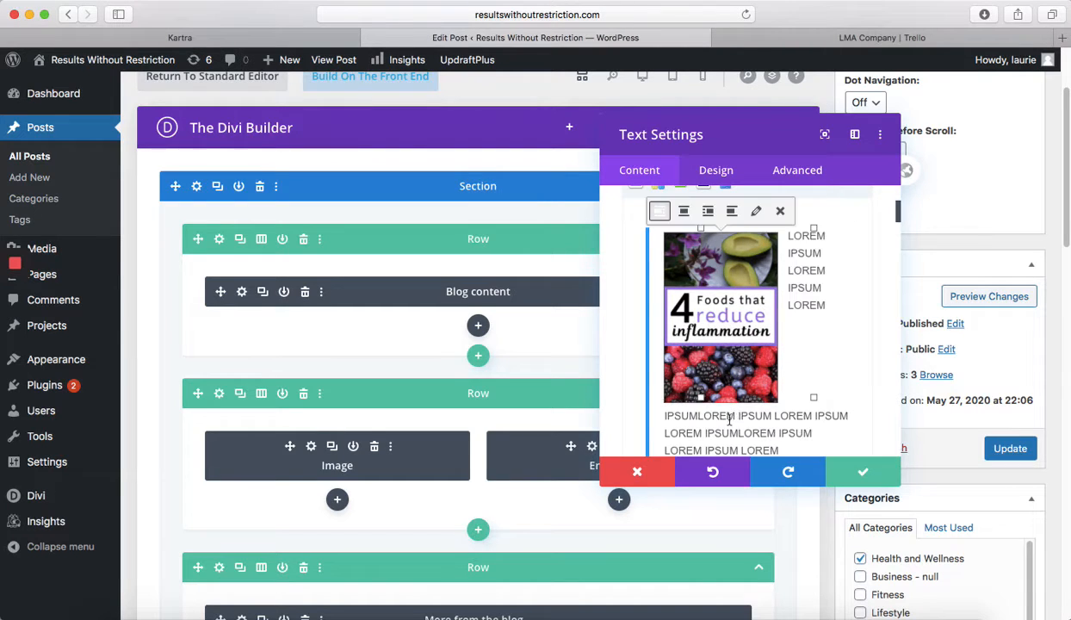
pyautogui.click(708, 212)
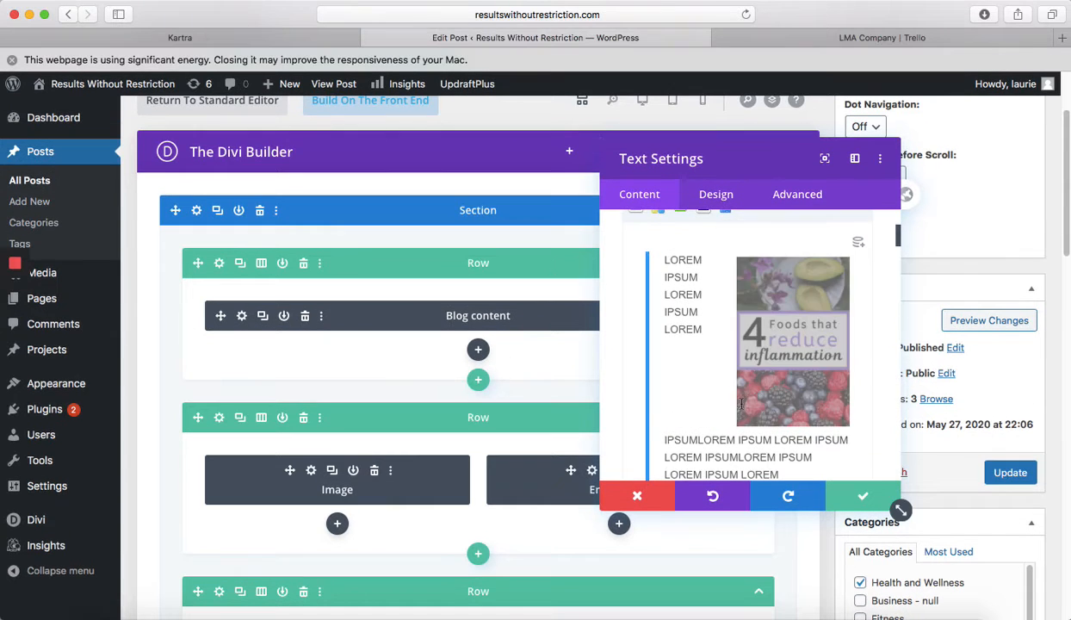
# Shrink the right-aligned "4 Foods that reduce inflammation" image slightly in the body editor and save the text module.
pyautogui.moveTo(806, 386)
pyautogui.mouseDown()
pyautogui.moveTo(887, 345)
pyautogui.moveTo(797, 396)
pyautogui.mouseUp()
pyautogui.moveTo(736, 426); pyautogui.dragTo(787, 390)
pyautogui.moveTo(789, 351); pyautogui.dragTo(747, 409)
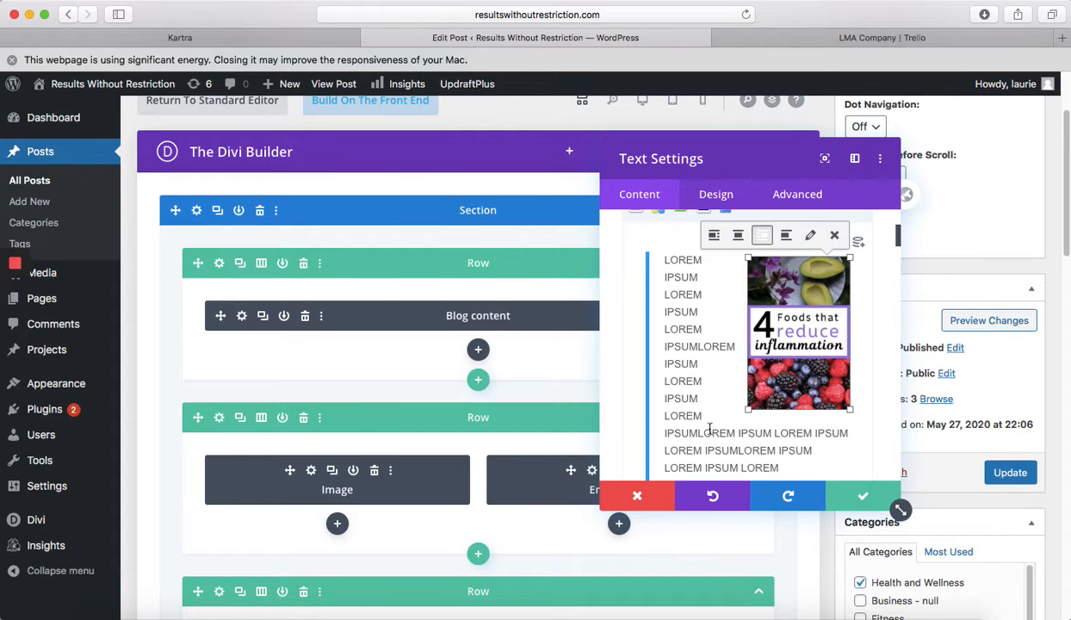
pyautogui.click(710, 428)
pyautogui.scroll(-3, 782, 431)
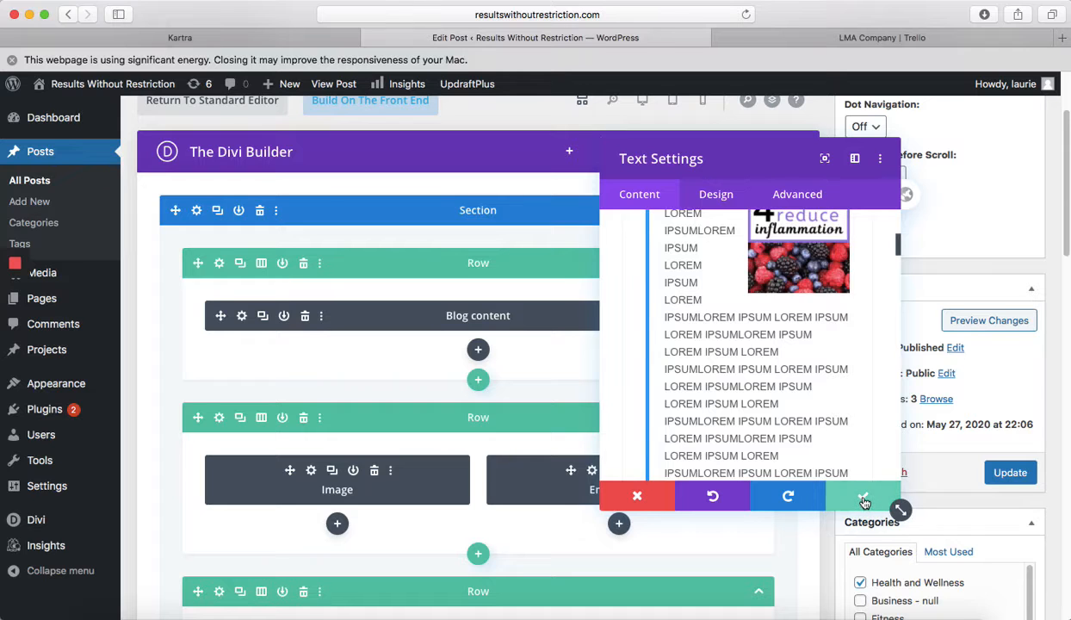
pyautogui.click(874, 500)
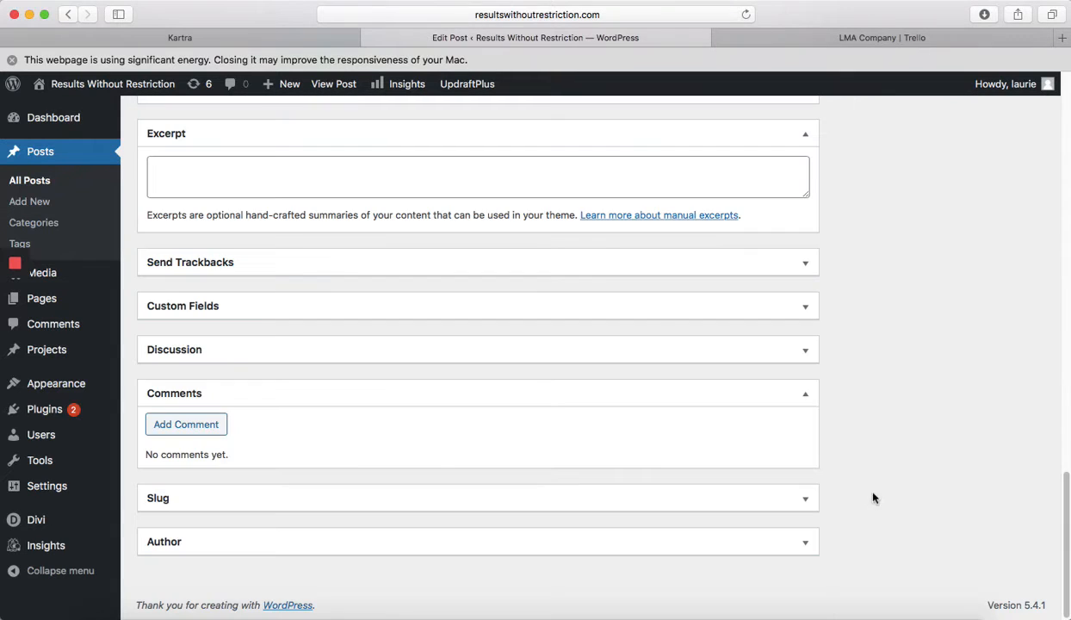
# Open the Sample Template post in the front-end visual builder and review the body text around the image.
pyautogui.scroll(10, 353, 466)
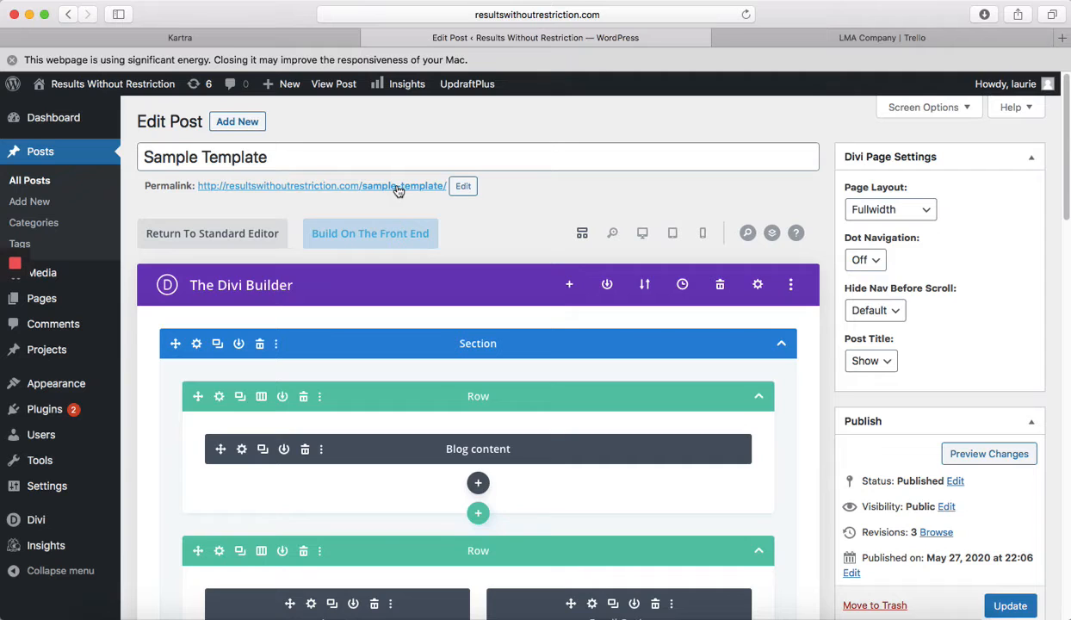
pyautogui.click(375, 235)
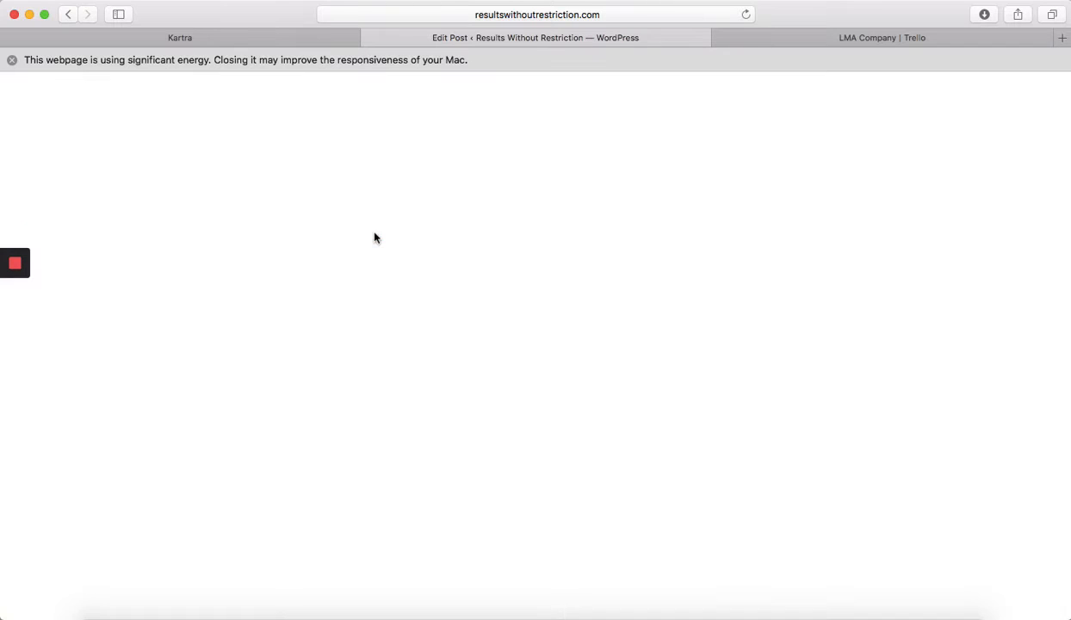
pyautogui.click(11, 61)
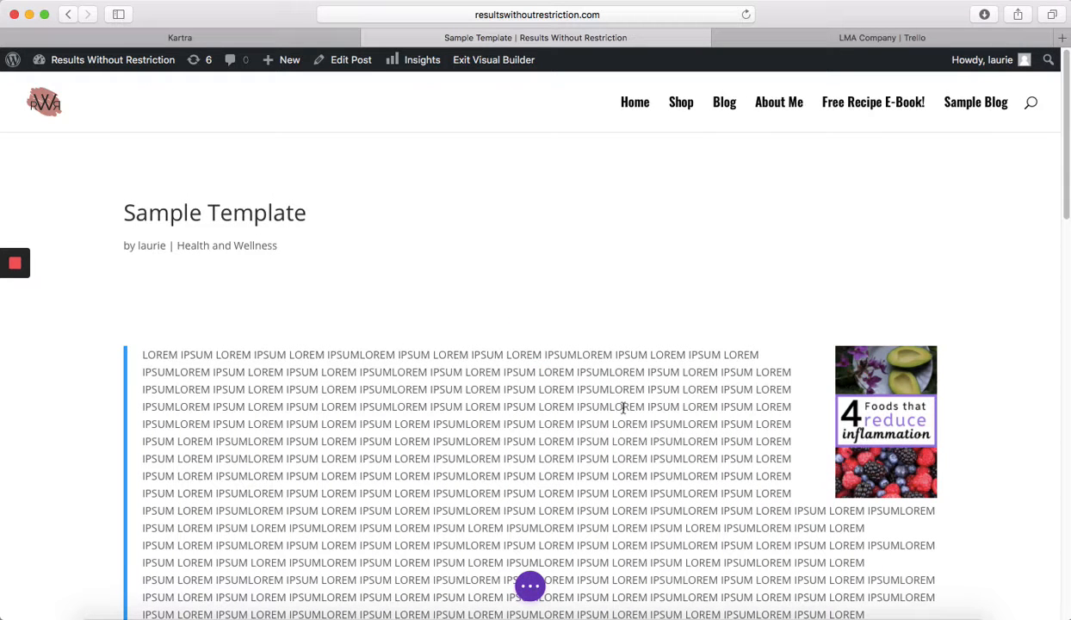
pyautogui.scroll(-6, 603, 379)
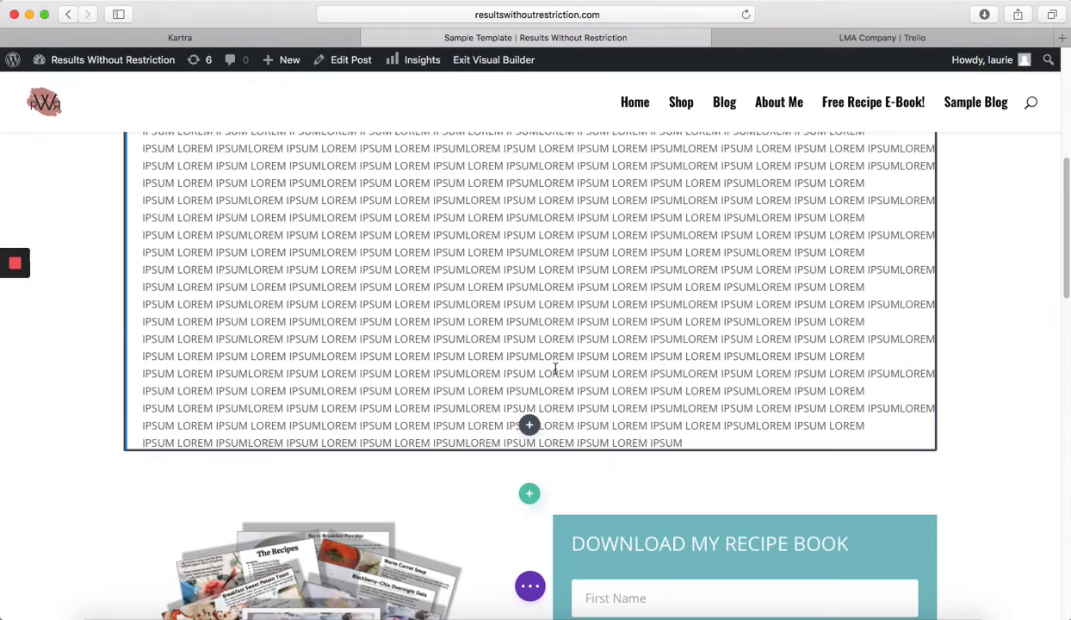
pyautogui.scroll(3, 586, 372)
pyautogui.scroll(4, 588, 373)
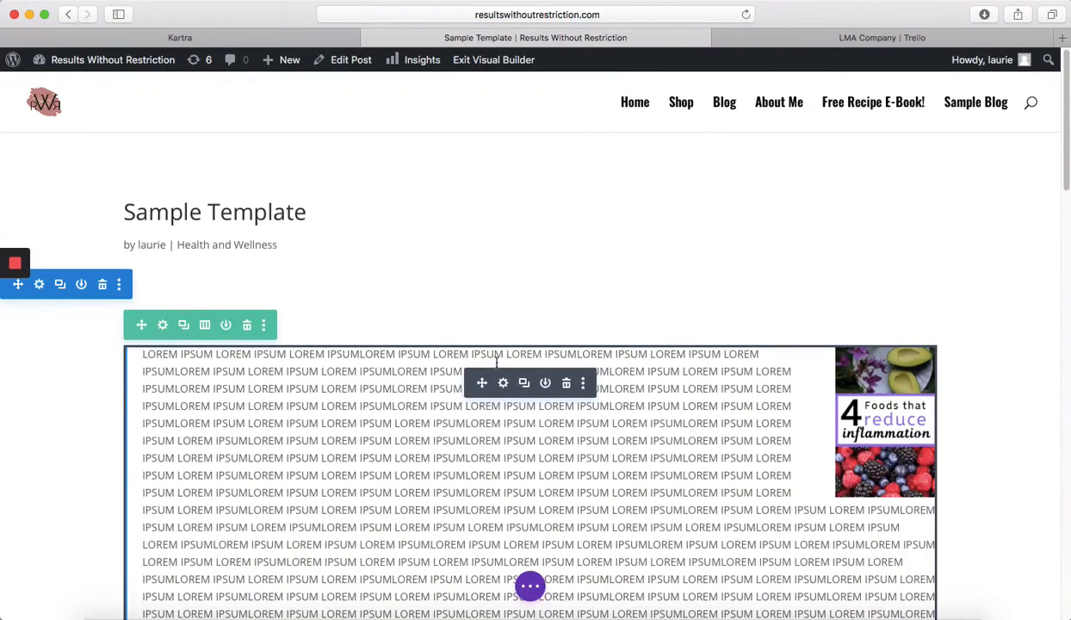
# Enlarge the "4 Foods that reduce inflammation" image by nearly half in the text module's settings and save the module.
pyautogui.click(505, 384)
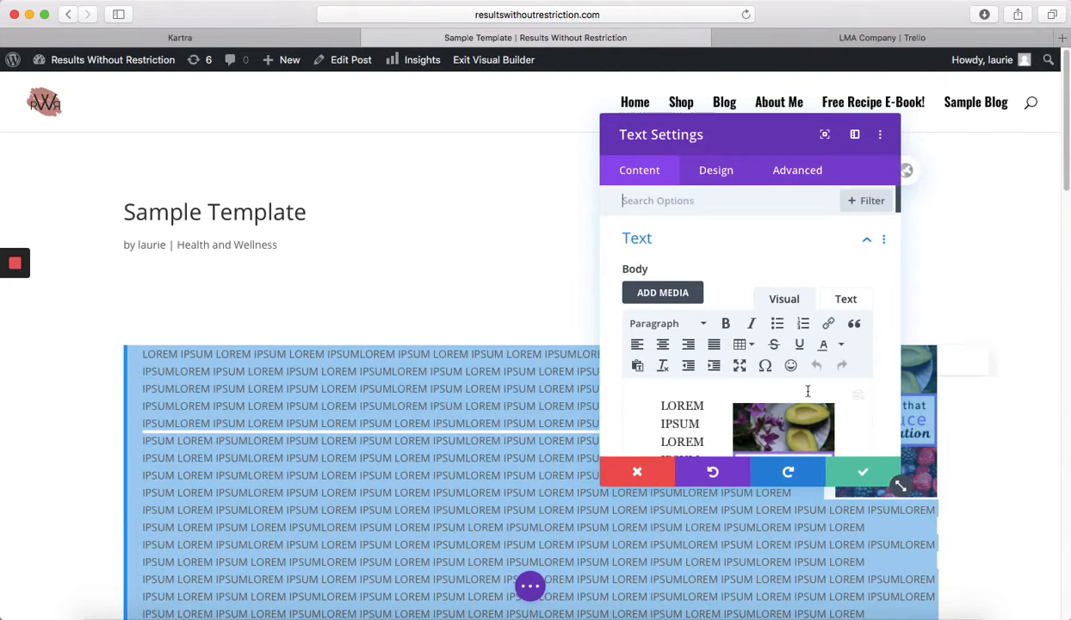
pyautogui.scroll(-3, 775, 399)
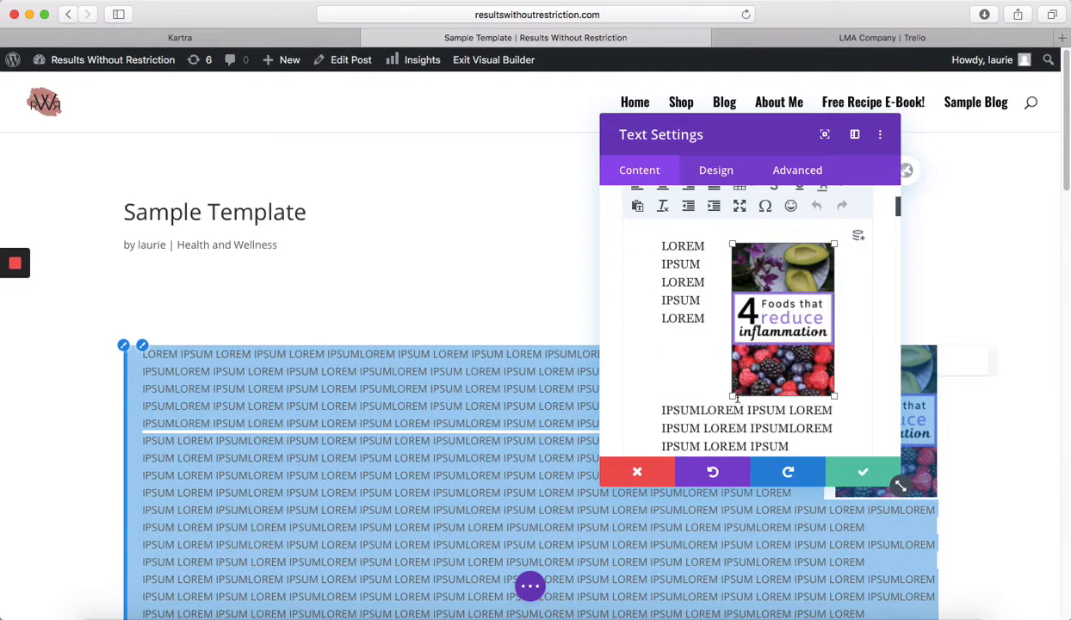
pyautogui.moveTo(731, 395); pyautogui.dragTo(687, 456)
pyautogui.scroll(-3, 711, 376)
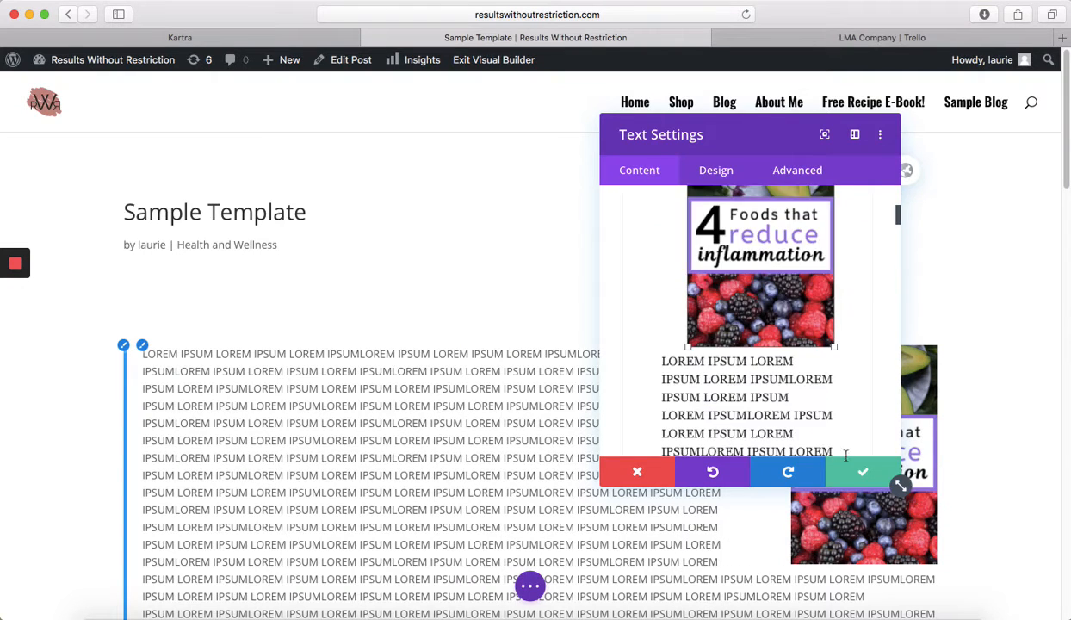
pyautogui.click(837, 465)
# Split the LOREM IPSUM text near the bottom edge of the image into two paragraphs with blank space between them.
pyautogui.scroll(-5, 508, 446)
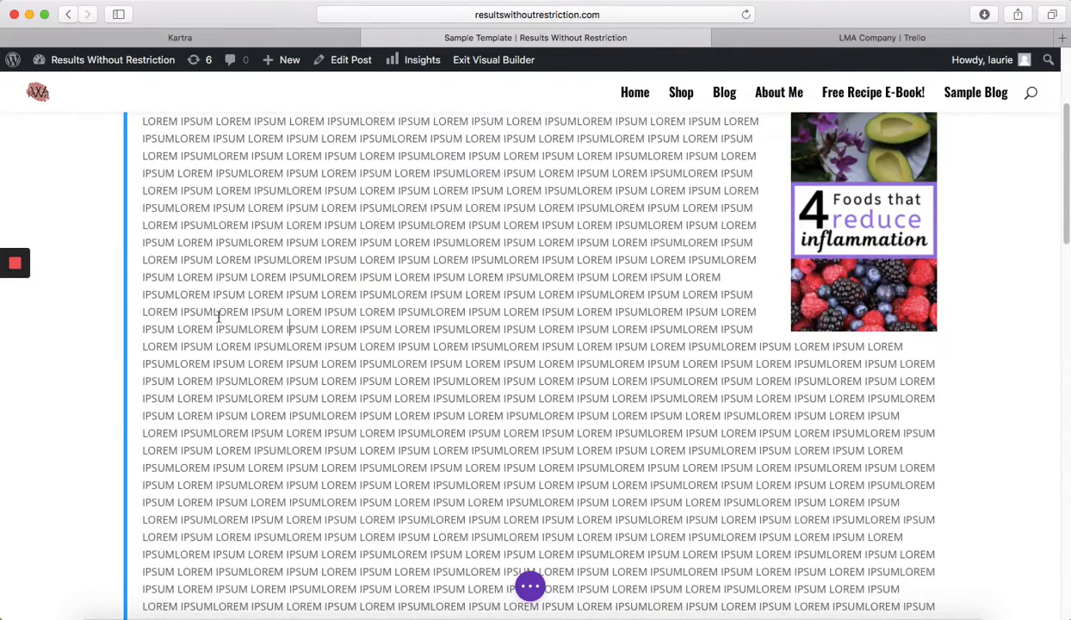
pyautogui.click(176, 311)
pyautogui.press('Return')
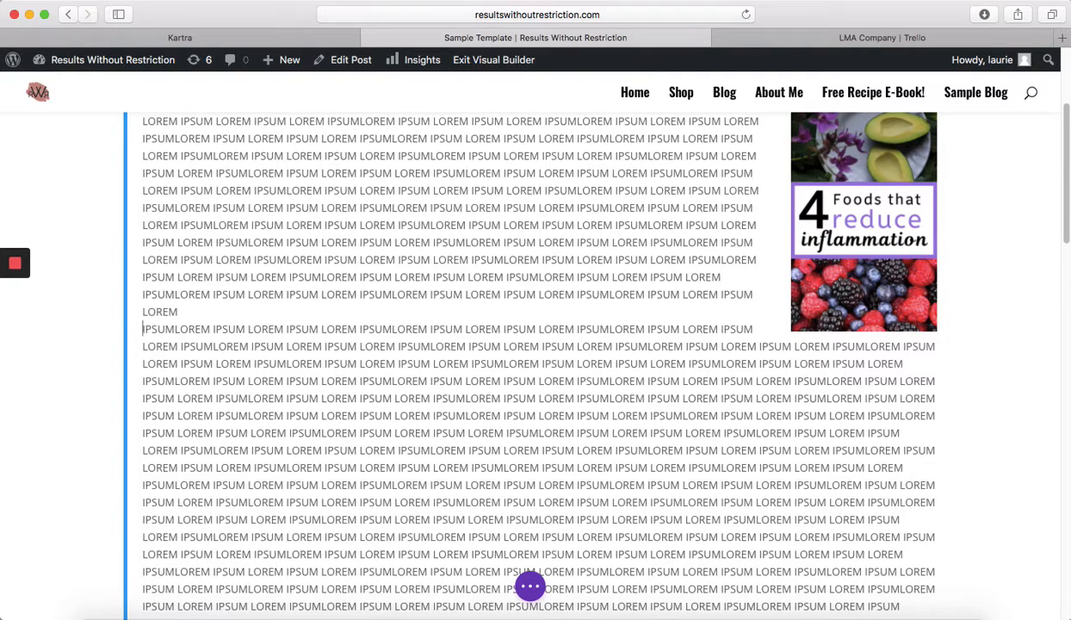
pyautogui.scroll(-5, 268, 346)
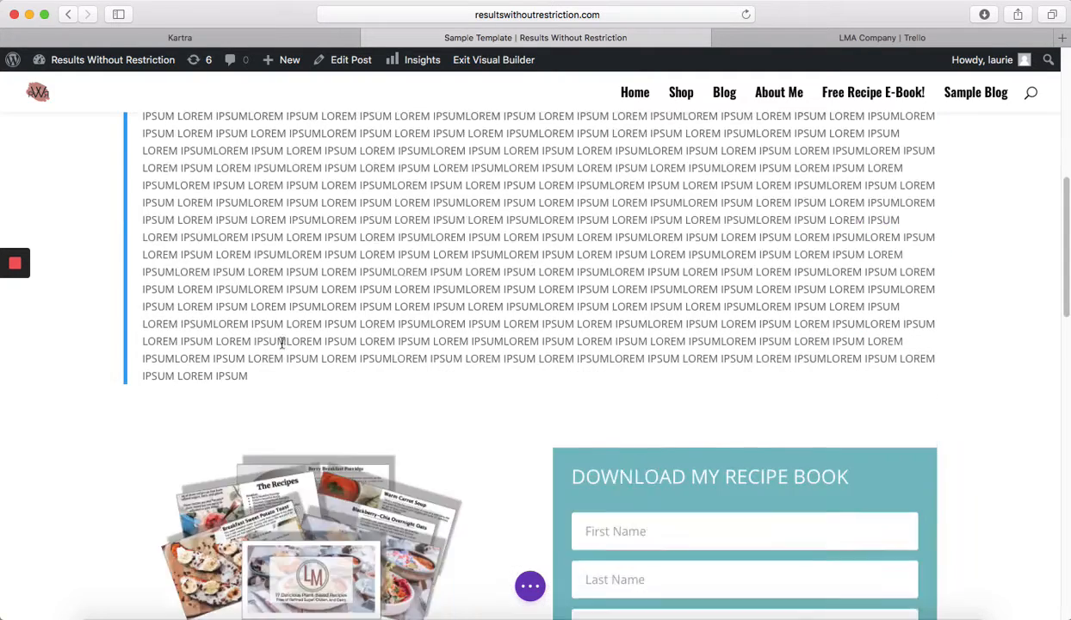
pyautogui.scroll(7, 400, 258)
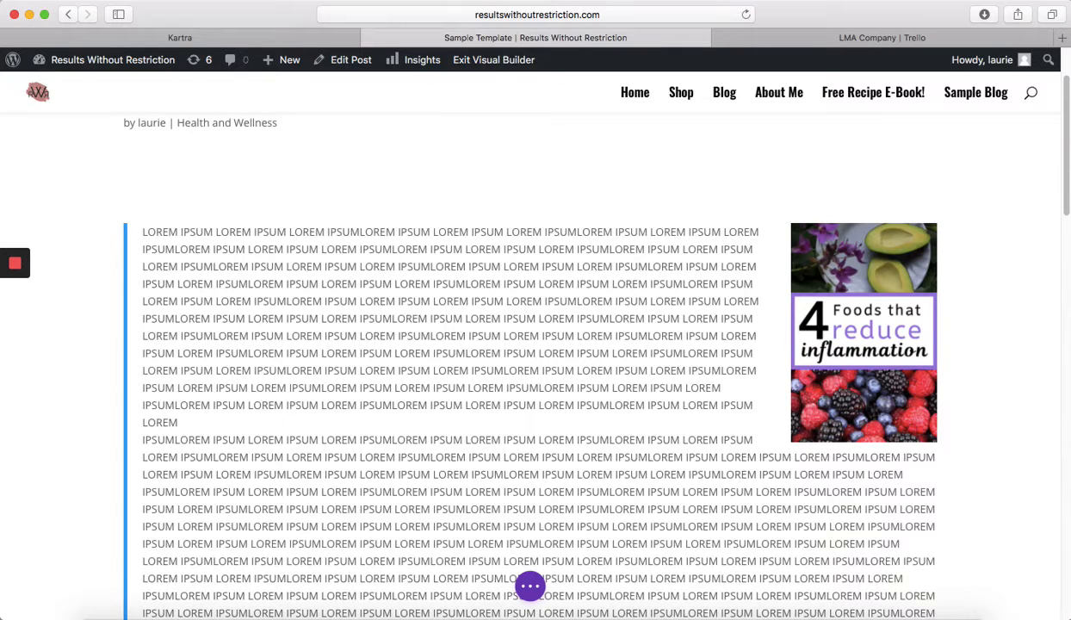
pyautogui.press('Return')
# Bold the opening words "IPSUMLOREM IPSUM LOREM IPSUM LORE" of the second paragraph and put them on their own line.
pyautogui.moveTo(347, 490); pyautogui.dragTo(103, 486)
pyautogui.press('super+b')
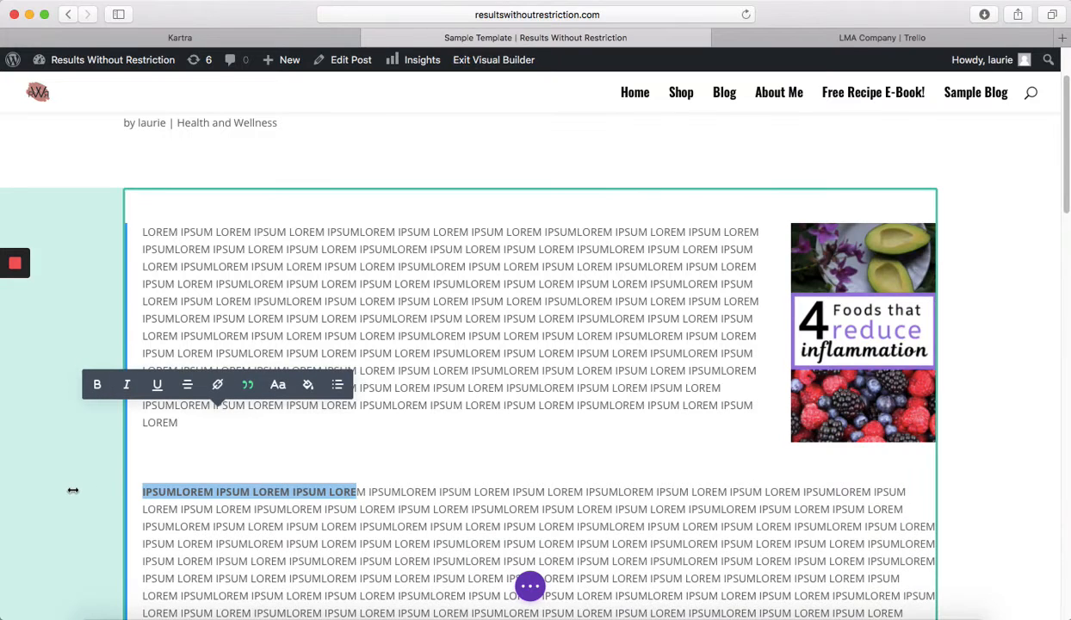
pyautogui.press('Right')
pyautogui.press('Return')
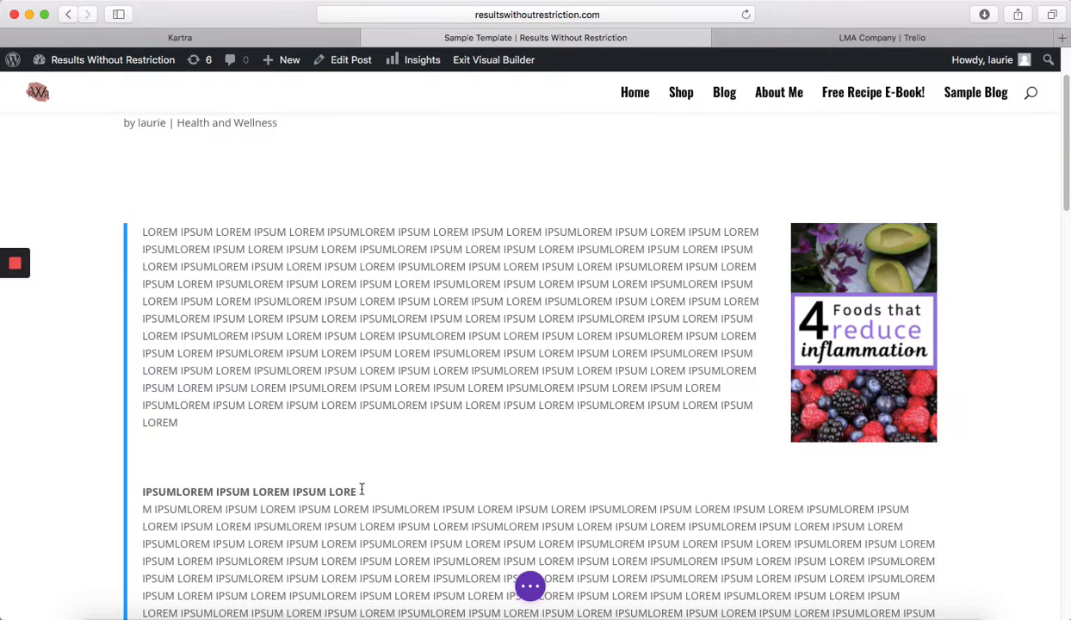
# Format the bold line "IPSUMLOREM IPSUM LOREM IPSUM LORE" as Heading 1.
pyautogui.moveTo(355, 492); pyautogui.dragTo(186, 482)
pyautogui.click(188, 482)
pyautogui.moveTo(358, 488); pyautogui.dragTo(141, 492)
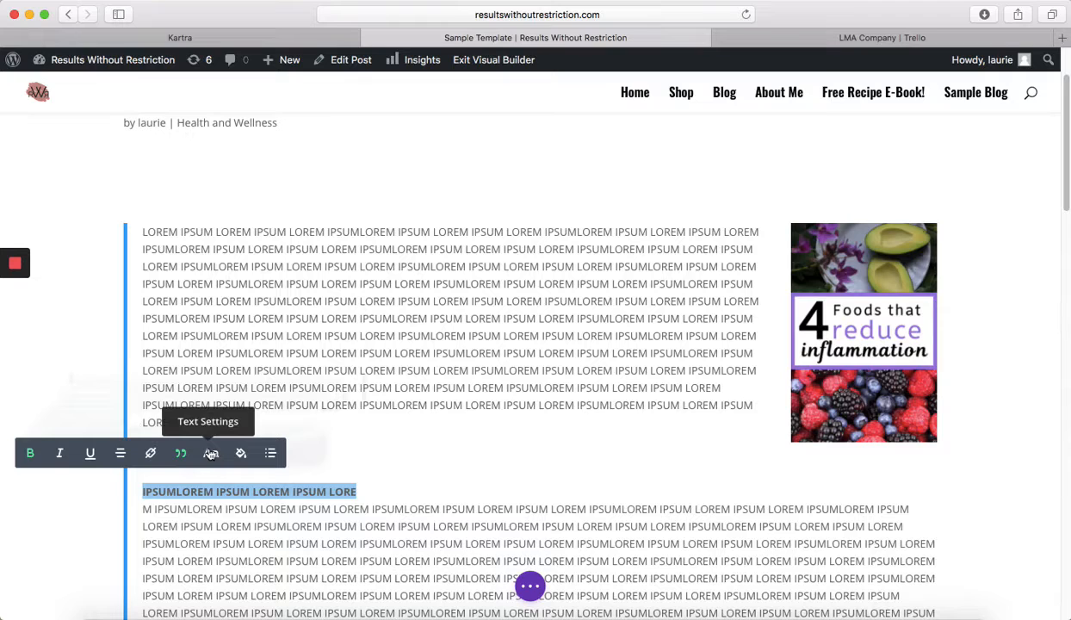
pyautogui.click(211, 454)
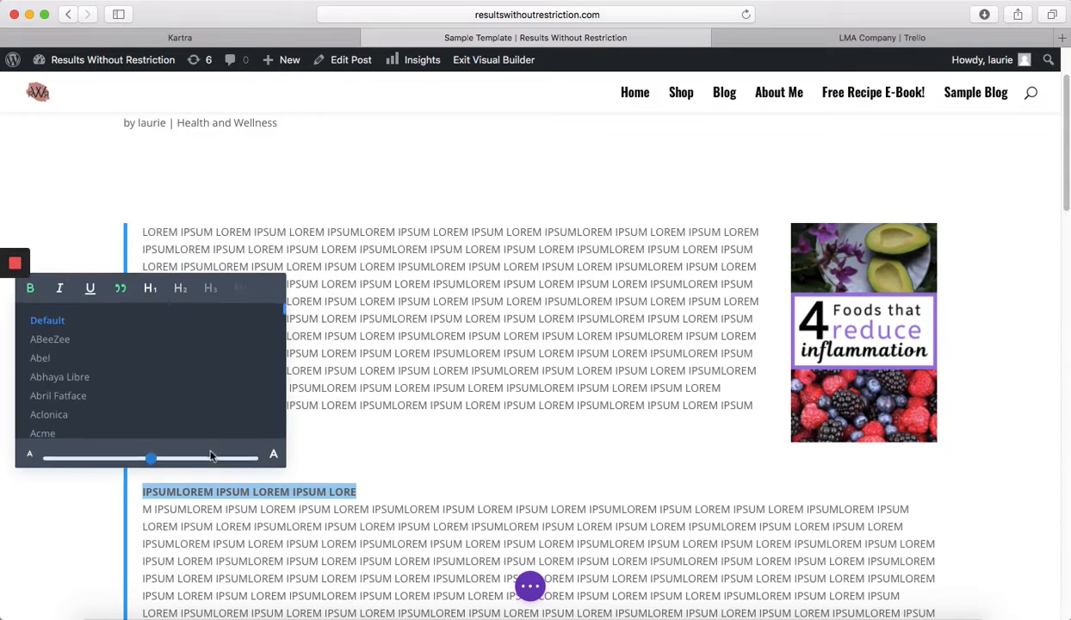
pyautogui.click(149, 291)
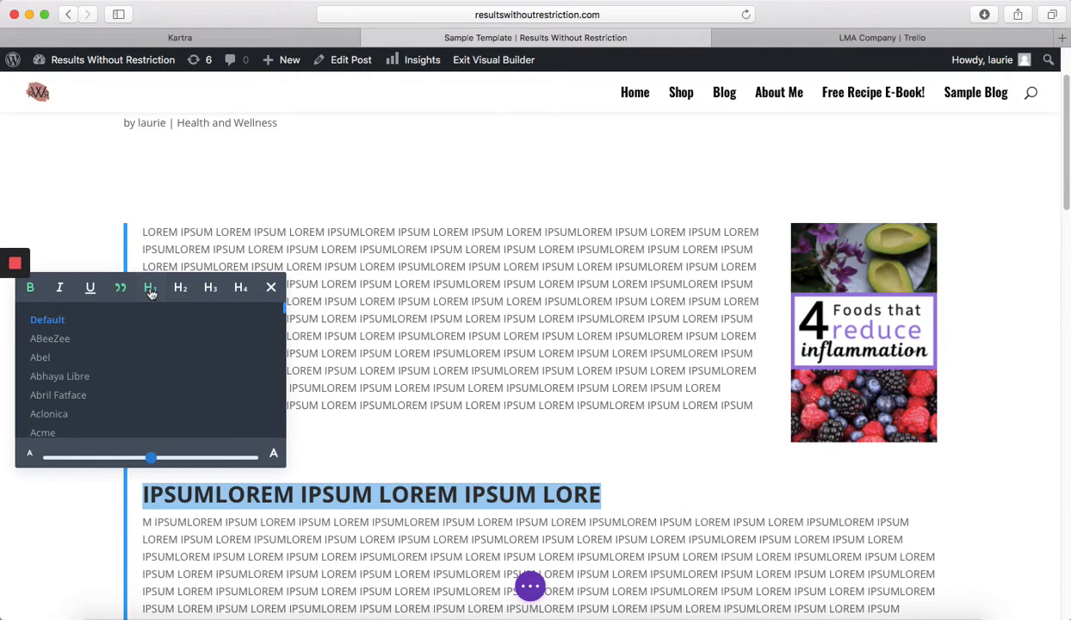
pyautogui.click(628, 503)
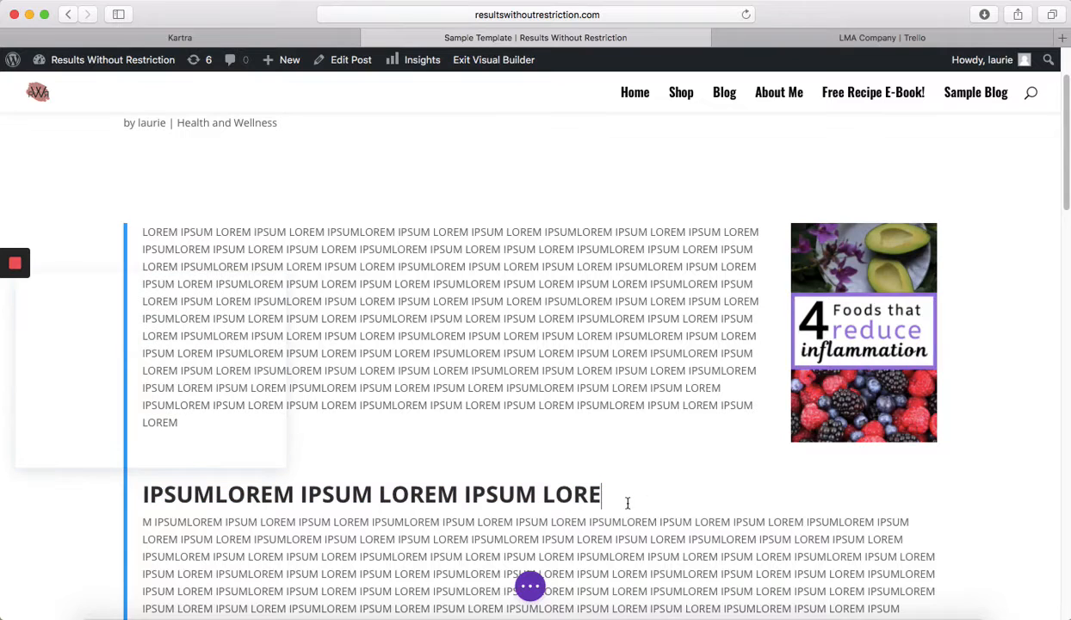
# Delete the last few lines of the first paragraph beside the image.
pyautogui.moveTo(753, 405); pyautogui.dragTo(222, 318)
pyautogui.press('BackSpace')
pyautogui.press('BackSpace')
# Remove the extra blank lines above the "IPSUMLOREM IPSUM LOREM IPSUM LORE" heading to close the gap.
pyautogui.click(553, 469)
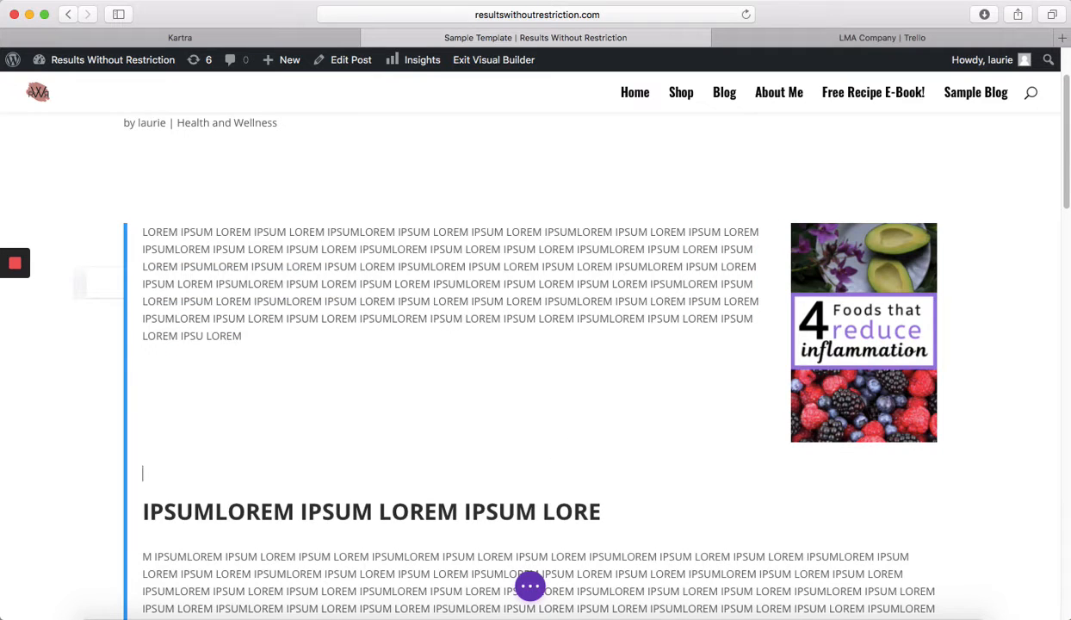
pyautogui.press('BackSpace')
pyautogui.press('BackSpace')
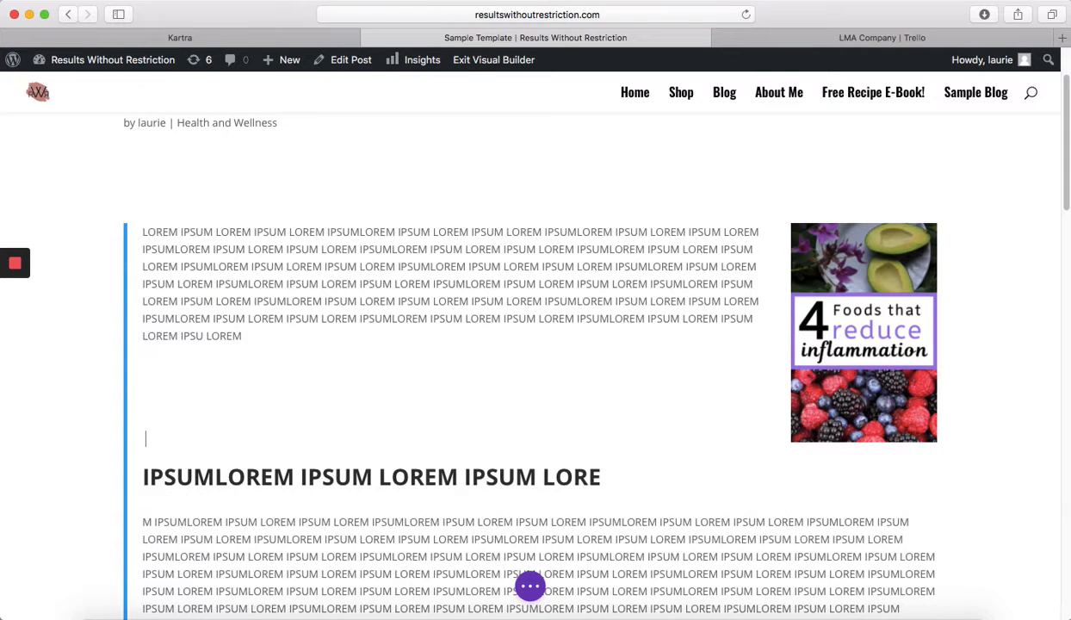
pyautogui.press('BackSpace')
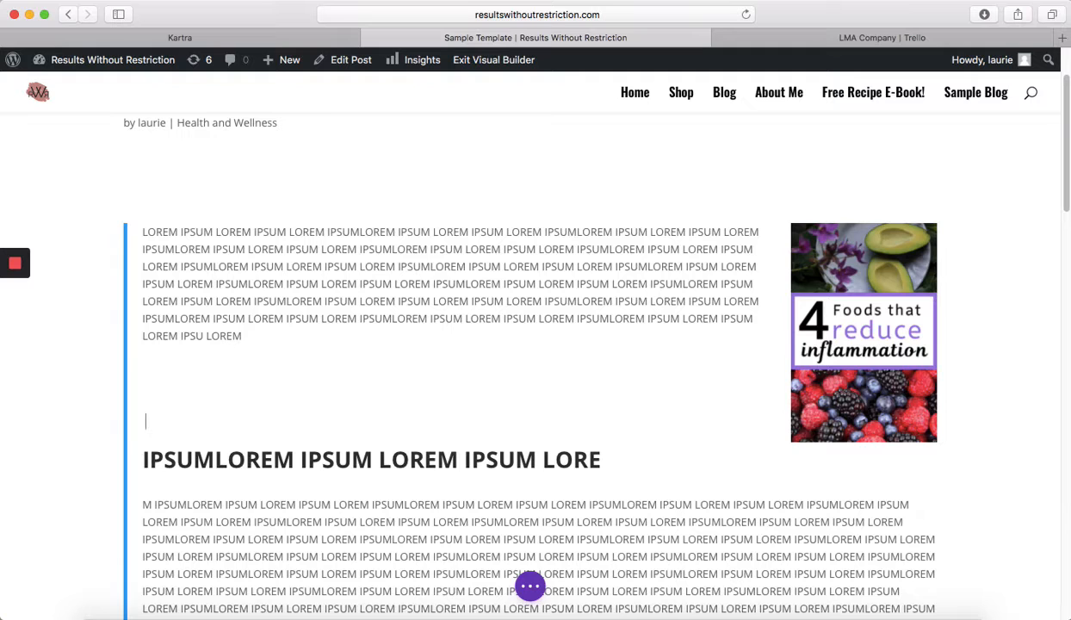
pyautogui.press('BackSpace')
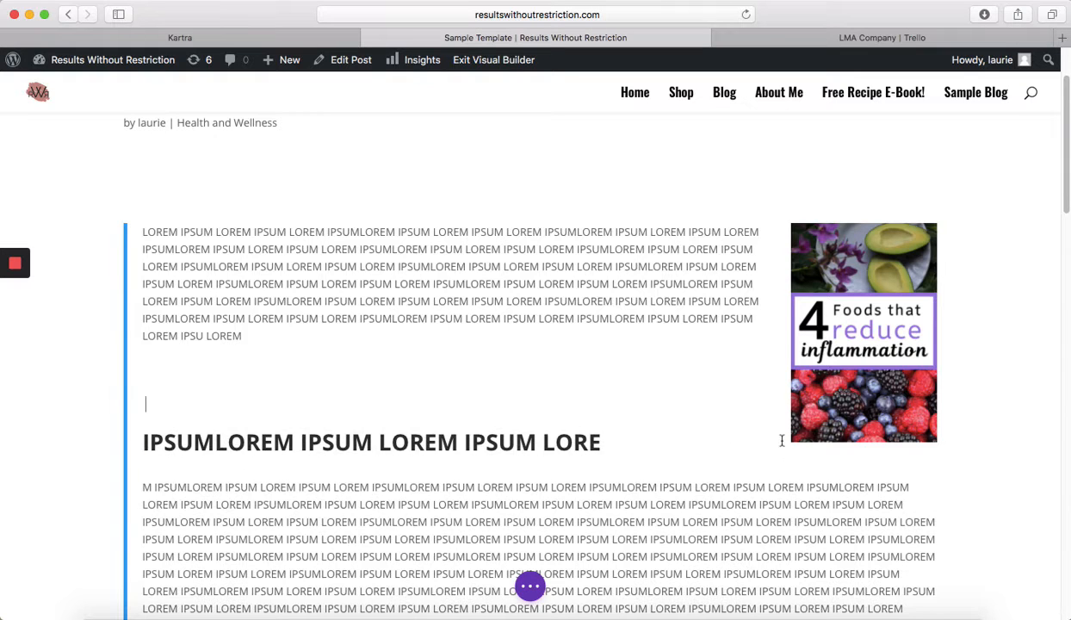
# Separate one line of text in the middle of the paragraph below the heading with a break before and after it.
pyautogui.scroll(-5, 782, 440)
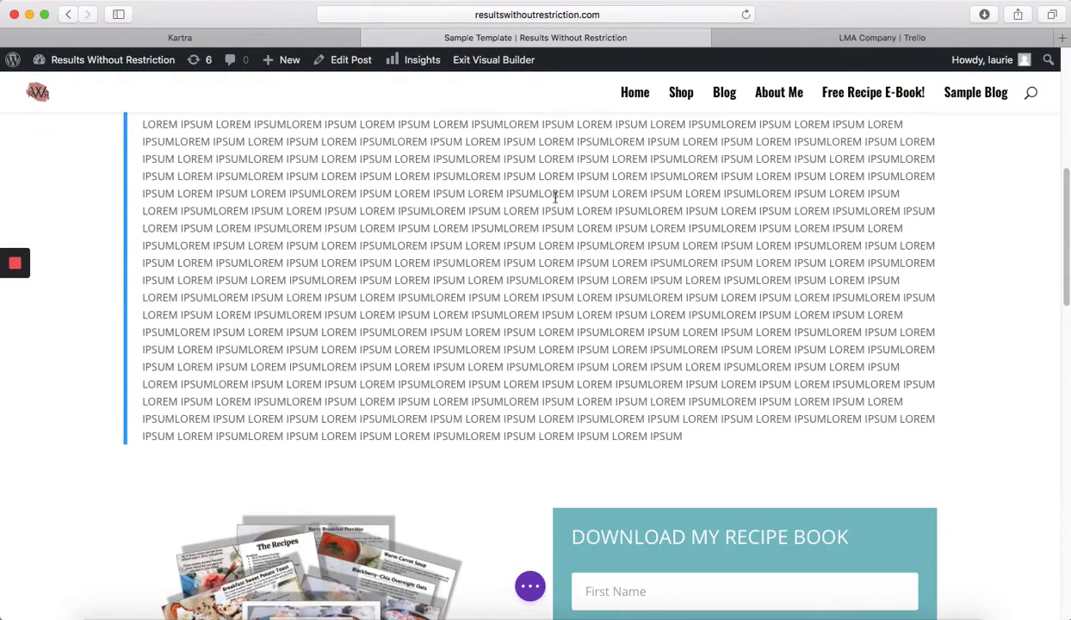
pyautogui.scroll(3, 533, 249)
pyautogui.click(471, 353)
pyautogui.press('Return')
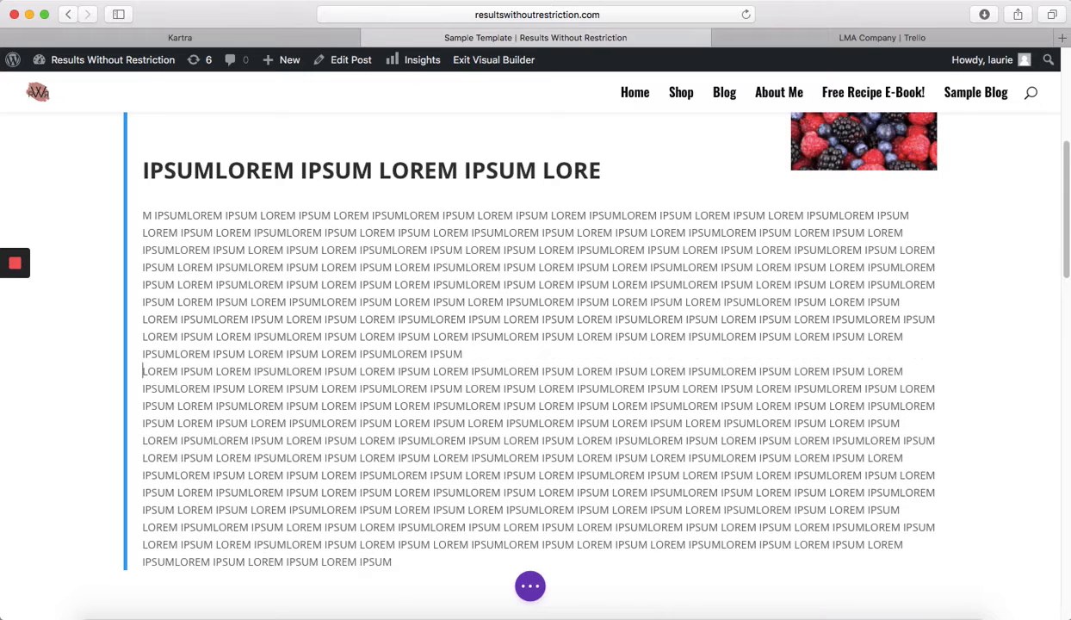
pyautogui.click(471, 336)
pyautogui.press('Return')
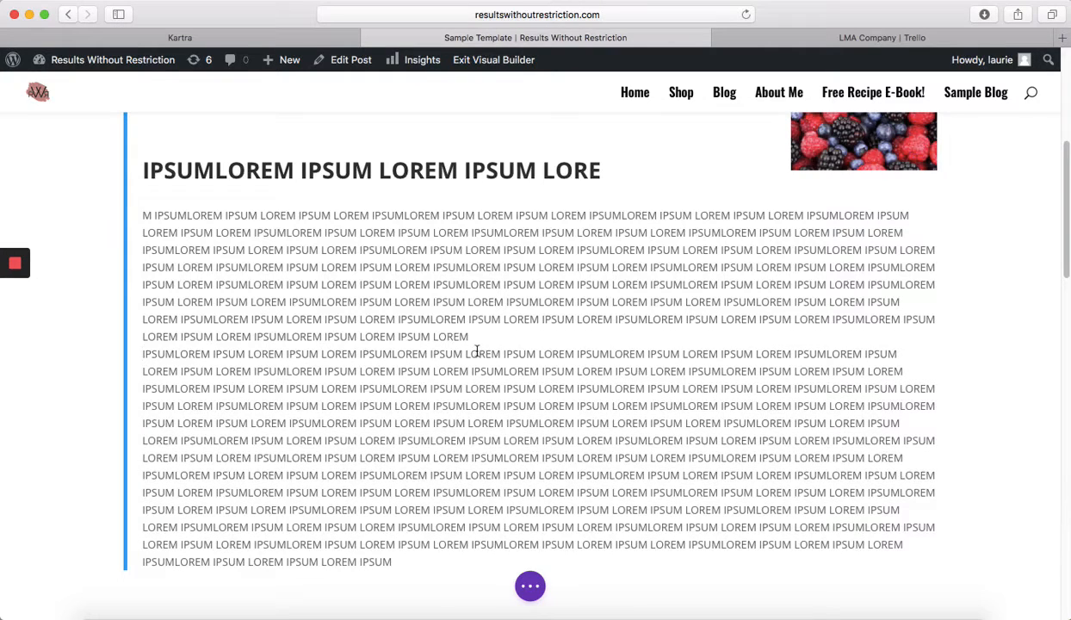
# Select the passage around the separated line below the heading and toggle off its blockquote formatting.
pyautogui.moveTo(148, 331); pyautogui.dragTo(206, 397)
pyautogui.click(270, 361)
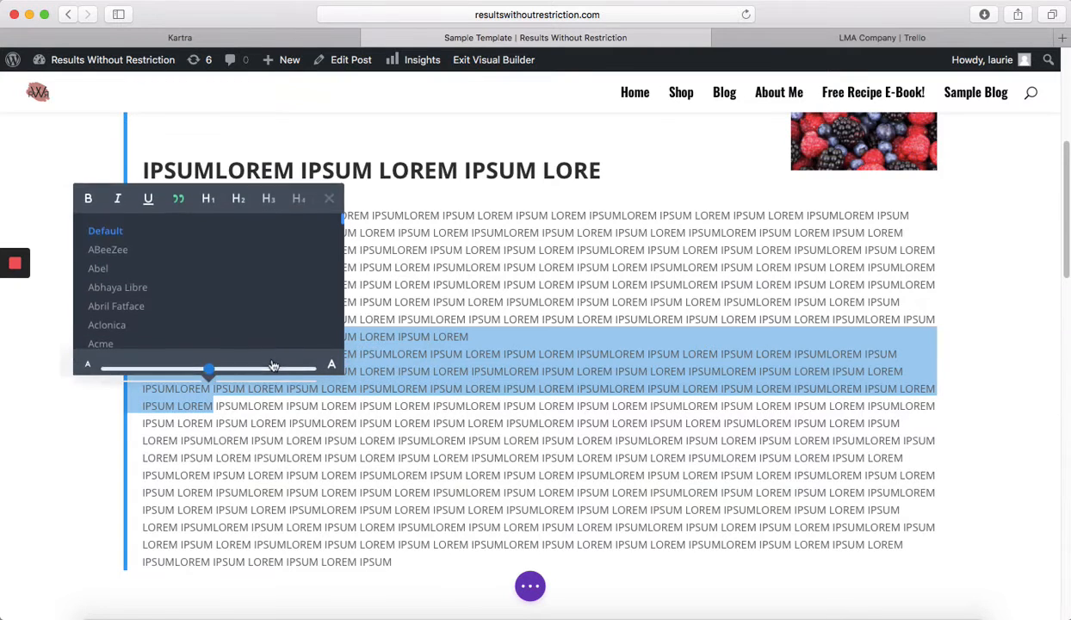
pyautogui.click(179, 200)
pyautogui.click(348, 315)
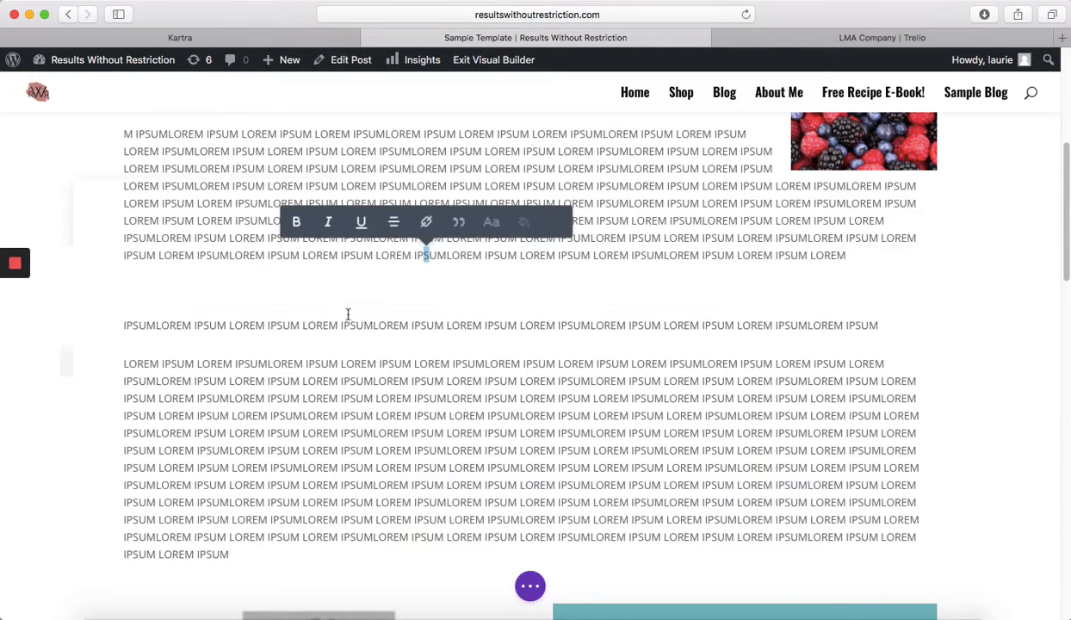
# Add line breaks around the separated line below the heading to widen the gaps between it and the neighbouring paragraphs.
pyautogui.click(133, 322)
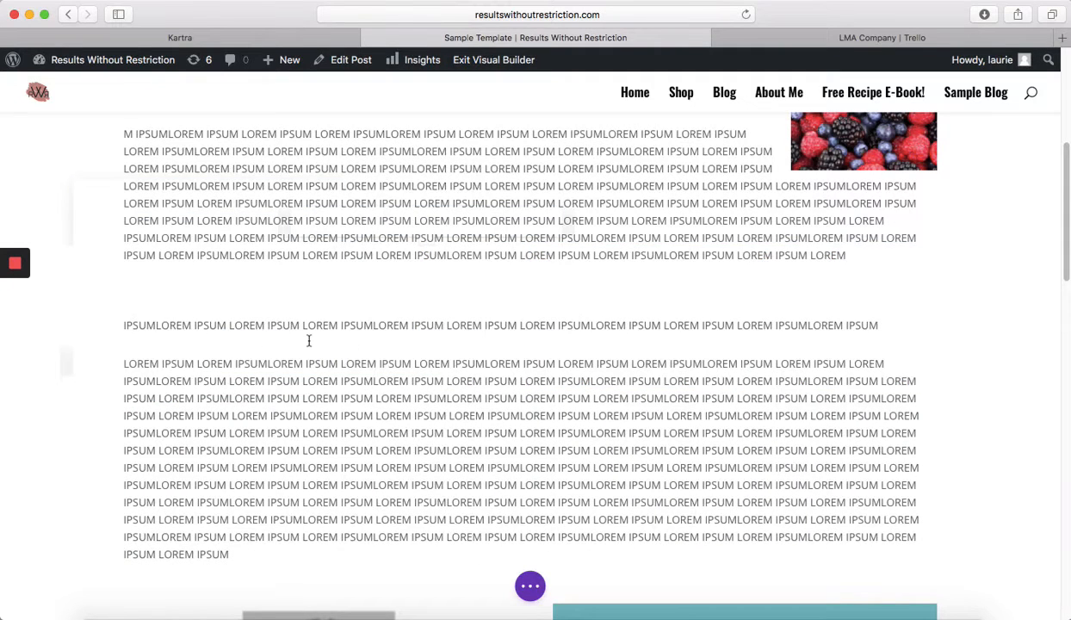
pyautogui.scroll(-3, 306, 347)
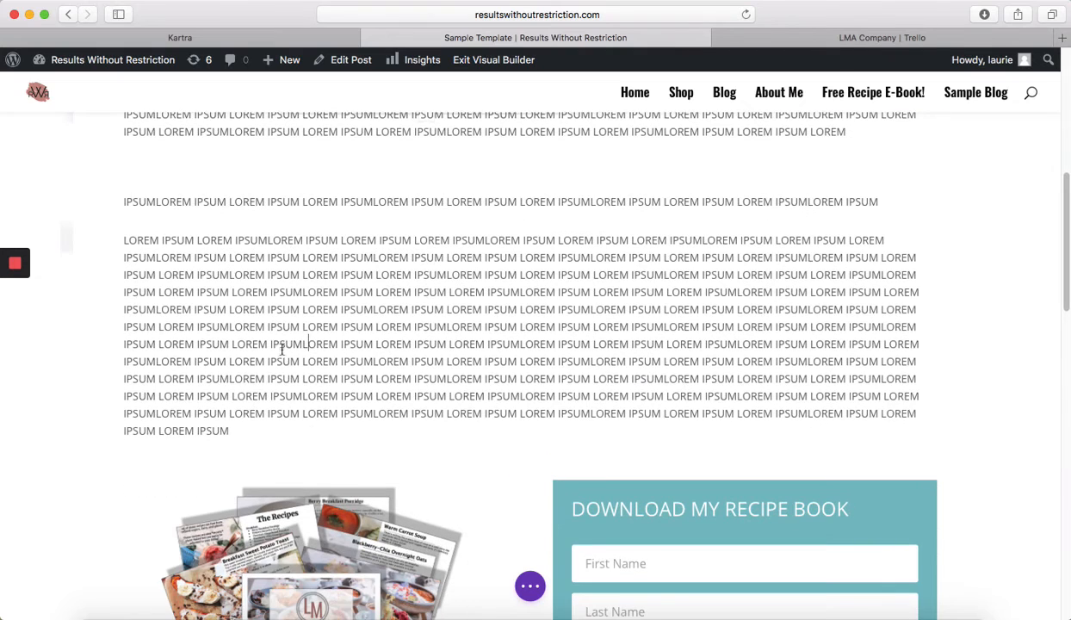
pyautogui.click(880, 202)
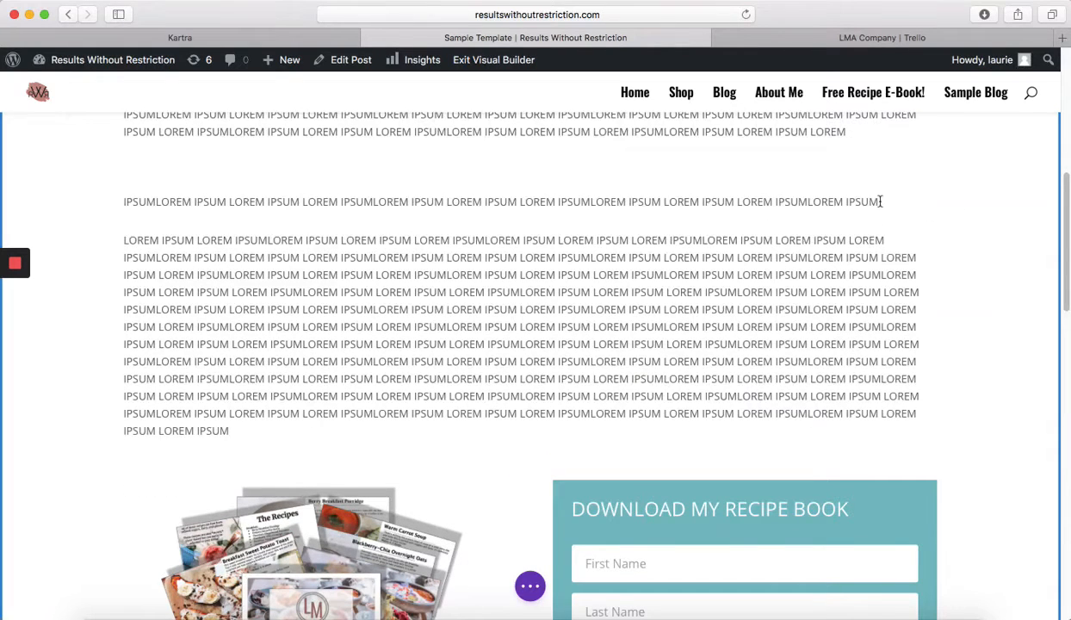
pyautogui.press('Return')
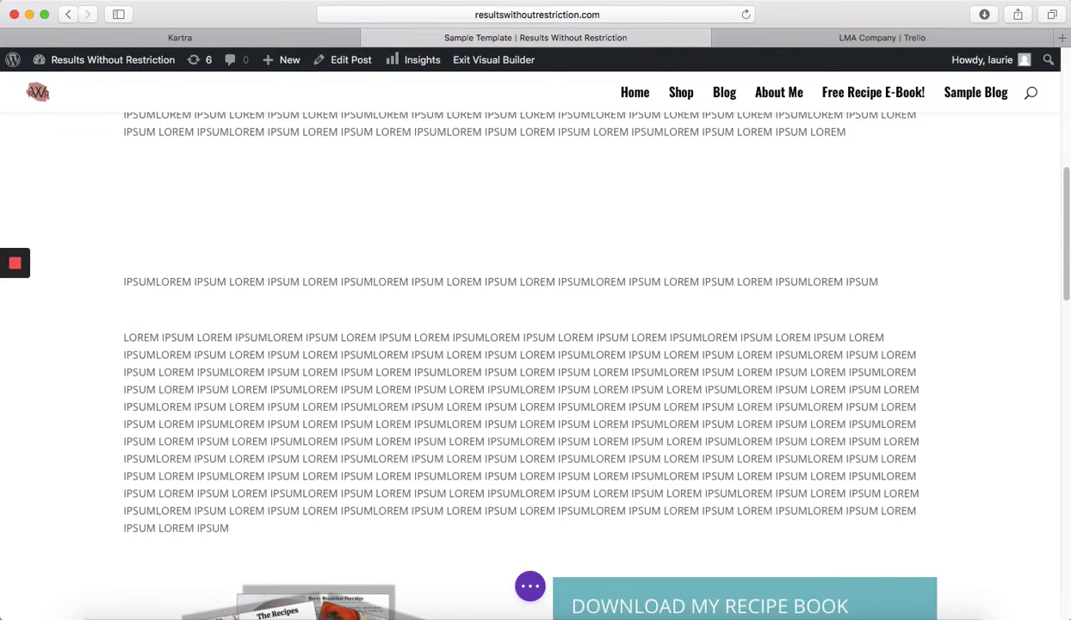
pyautogui.press('BackSpace')
pyautogui.press('BackSpace')
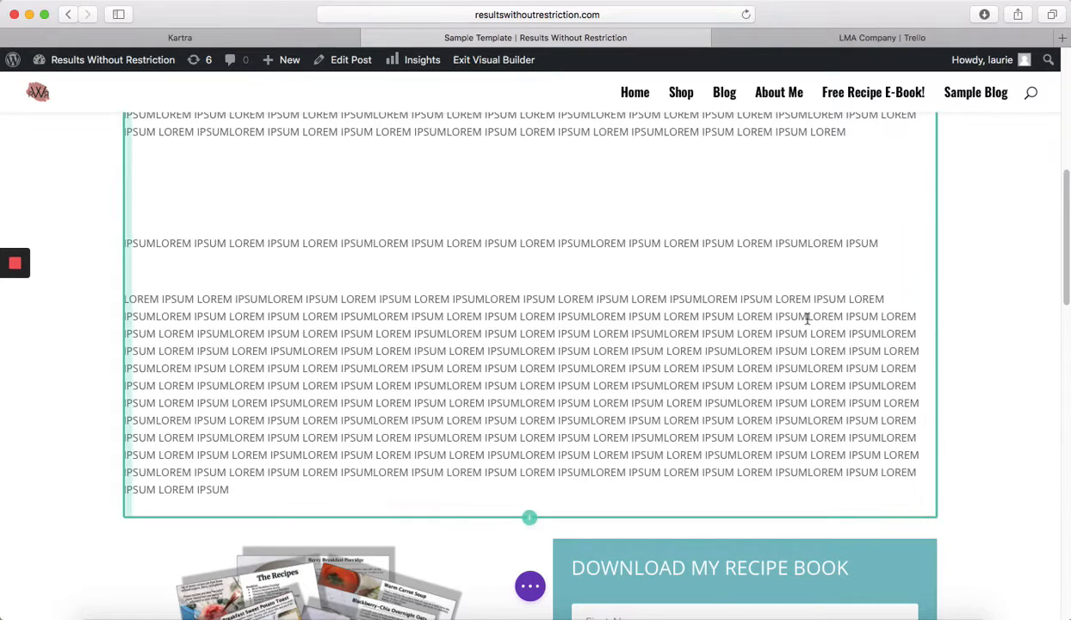
# Select most of the paragraph above the recipe book form and change its text color to red, #e02b20.
pyautogui.moveTo(125, 314); pyautogui.dragTo(859, 476)
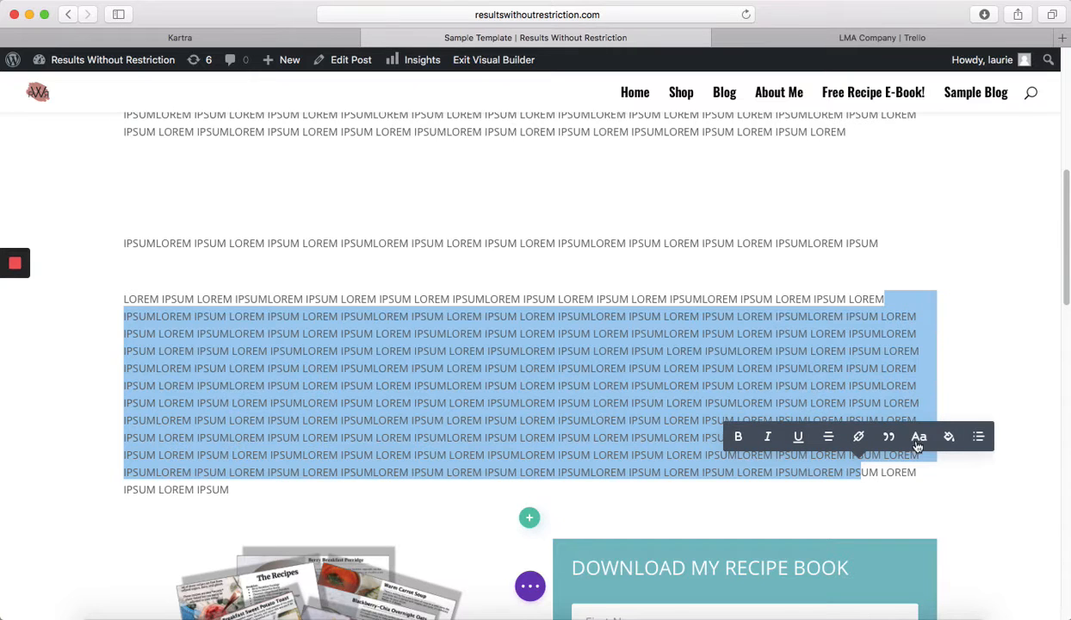
pyautogui.click(949, 437)
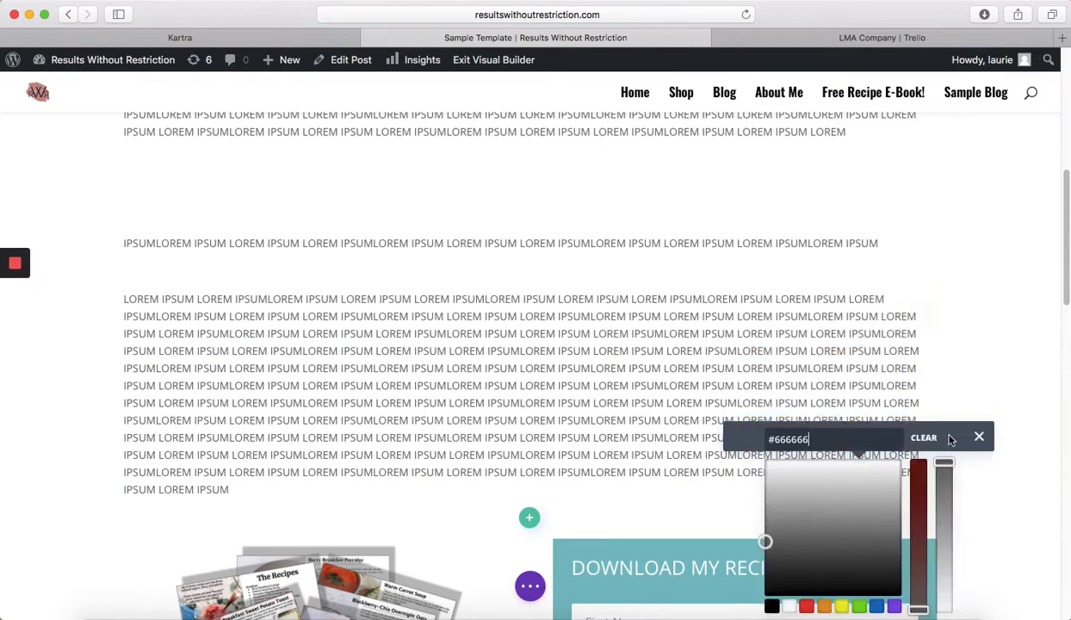
pyautogui.click(807, 434)
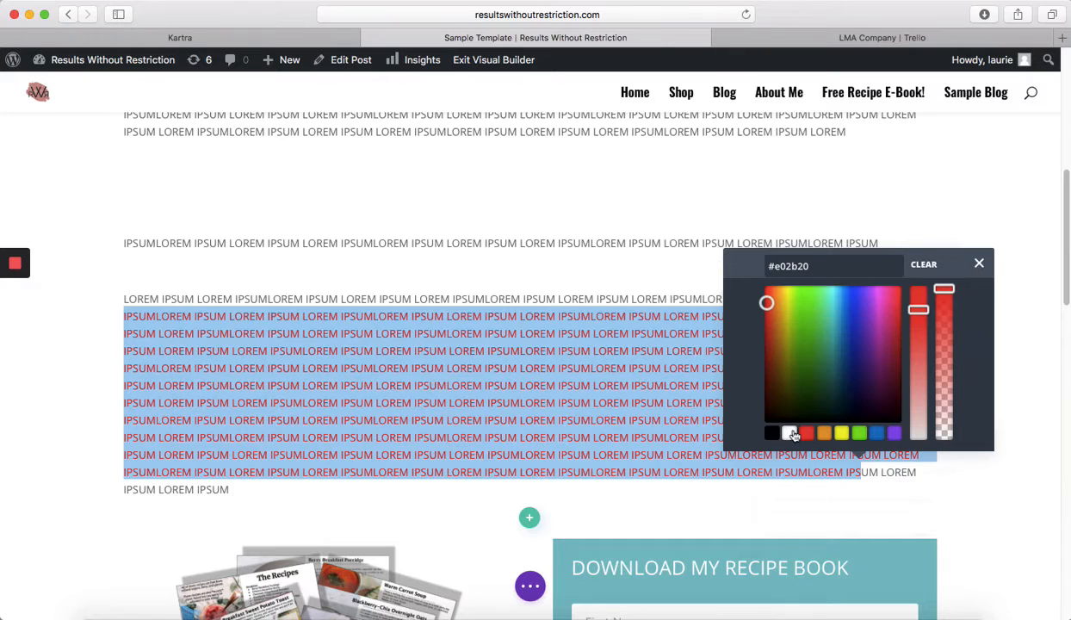
pyautogui.click(979, 263)
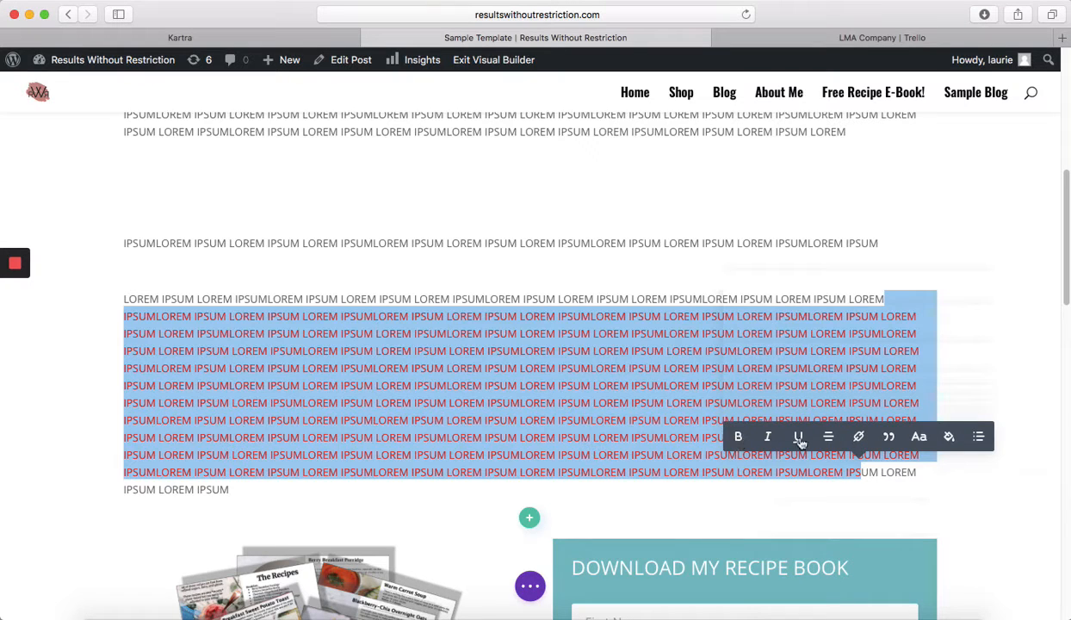
# Set the selected red text to the Abhaya Libre font and increase its size slightly.
pyautogui.click(919, 438)
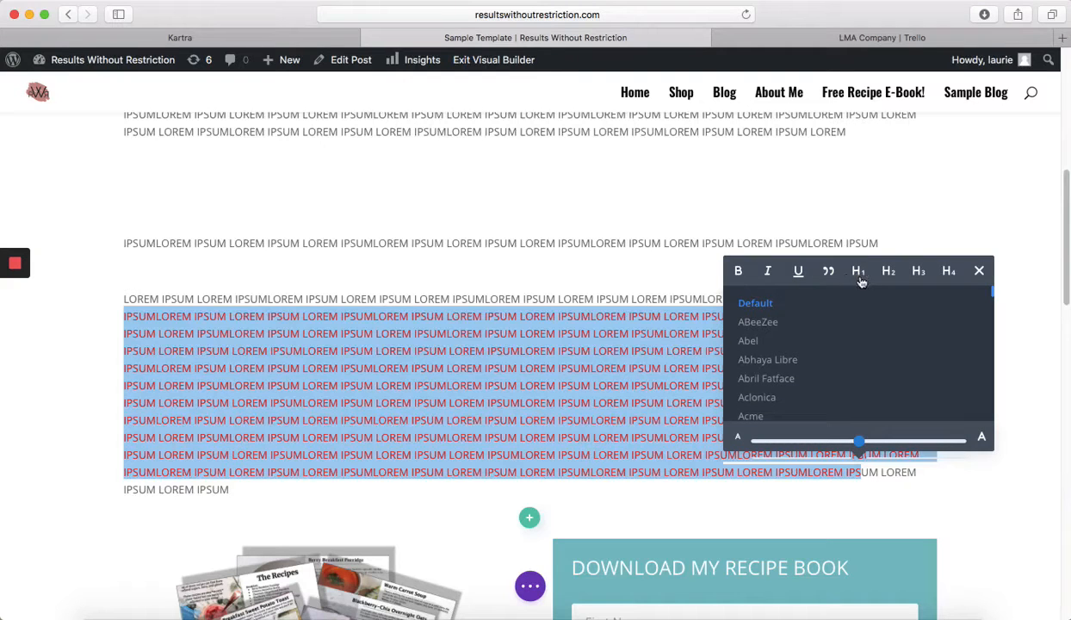
pyautogui.click(839, 364)
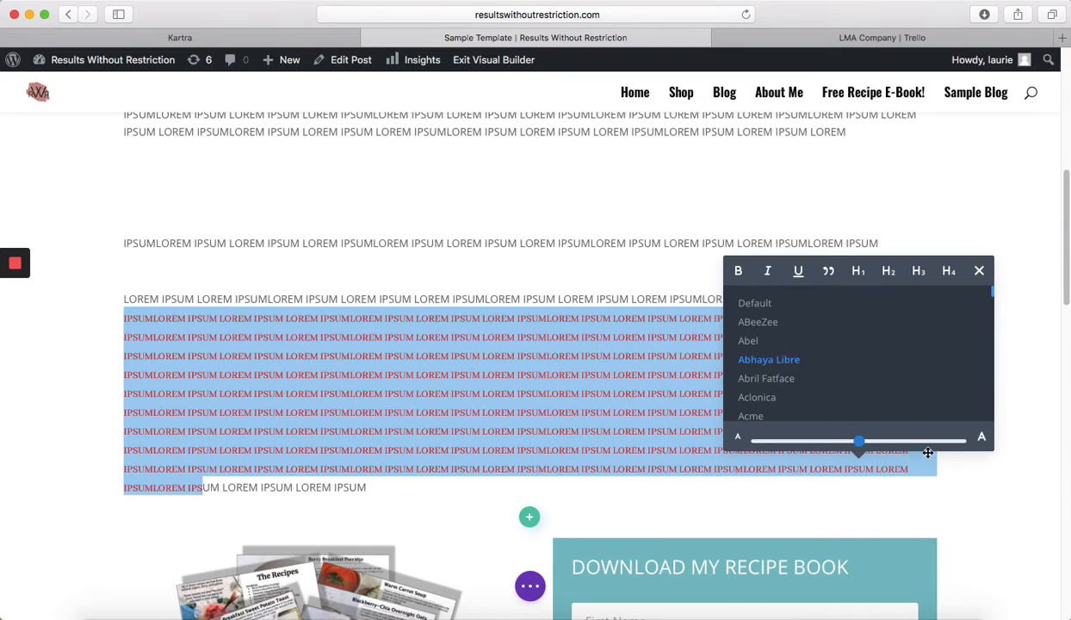
pyautogui.click(891, 441)
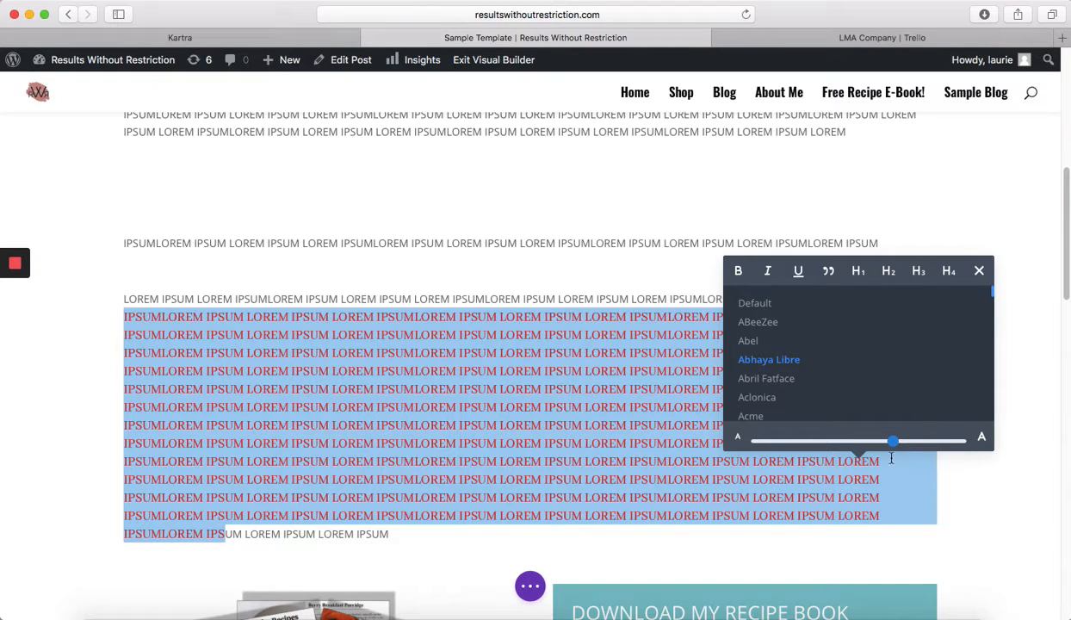
pyautogui.click(979, 270)
# Enter "MORE FROM THE BLOG..." in the empty text module above the blog posts and save it.
pyautogui.scroll(-8, 303, 445)
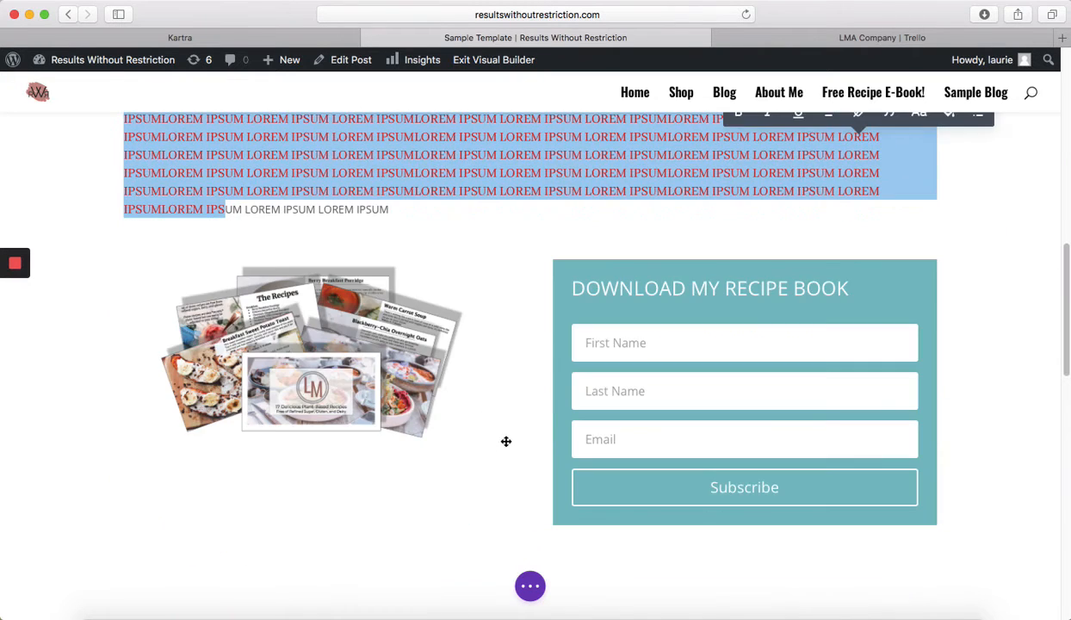
pyautogui.scroll(-2, 505, 442)
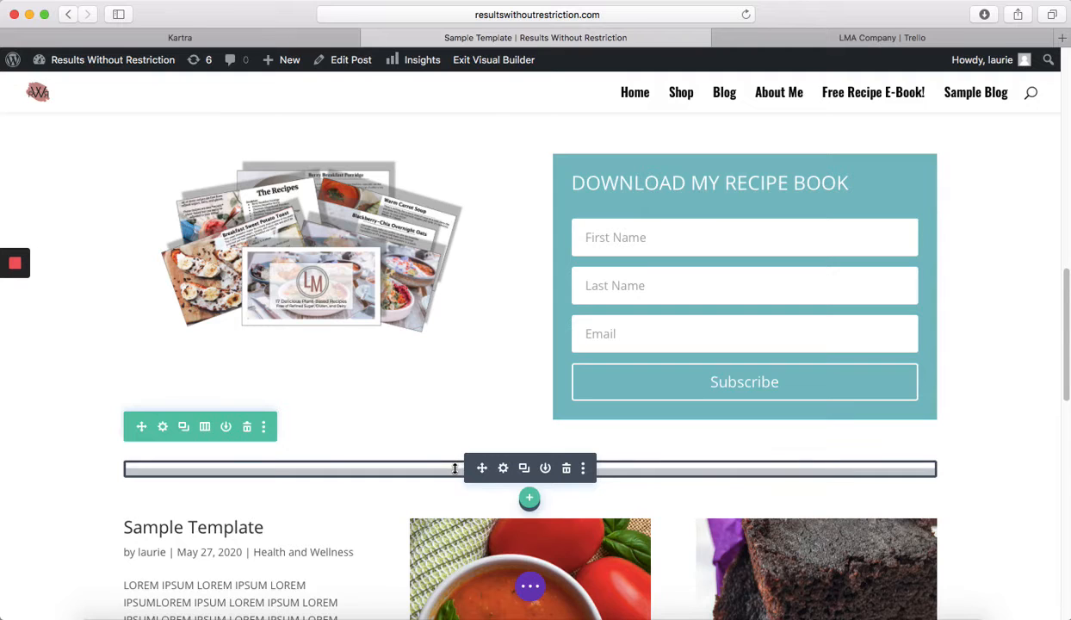
pyautogui.click(502, 468)
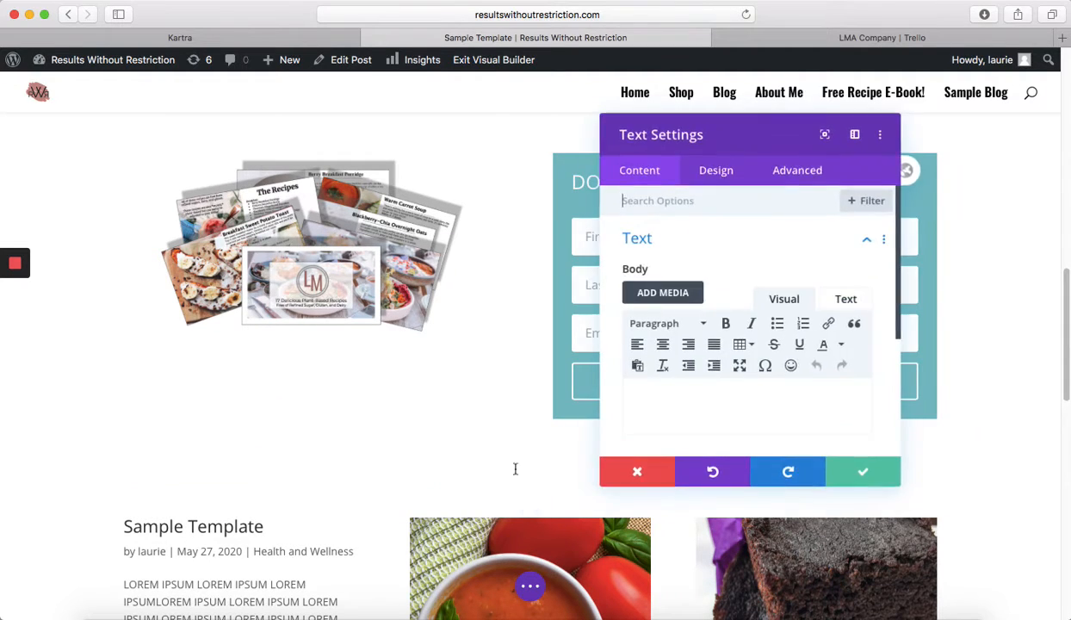
pyautogui.click(667, 414)
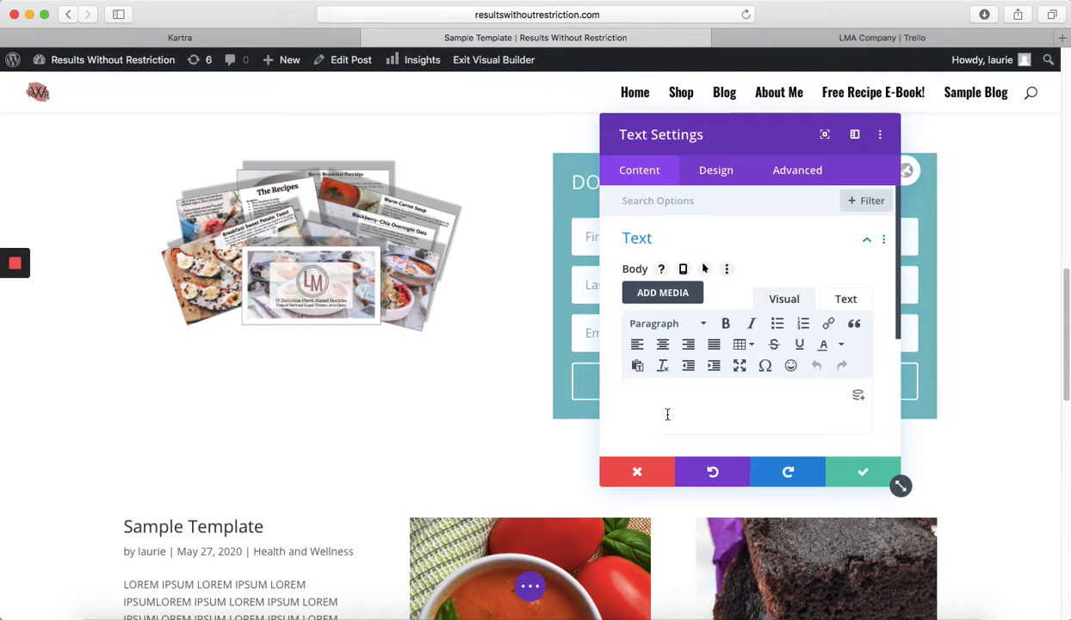
pyautogui.write('MORE FROM THE ')
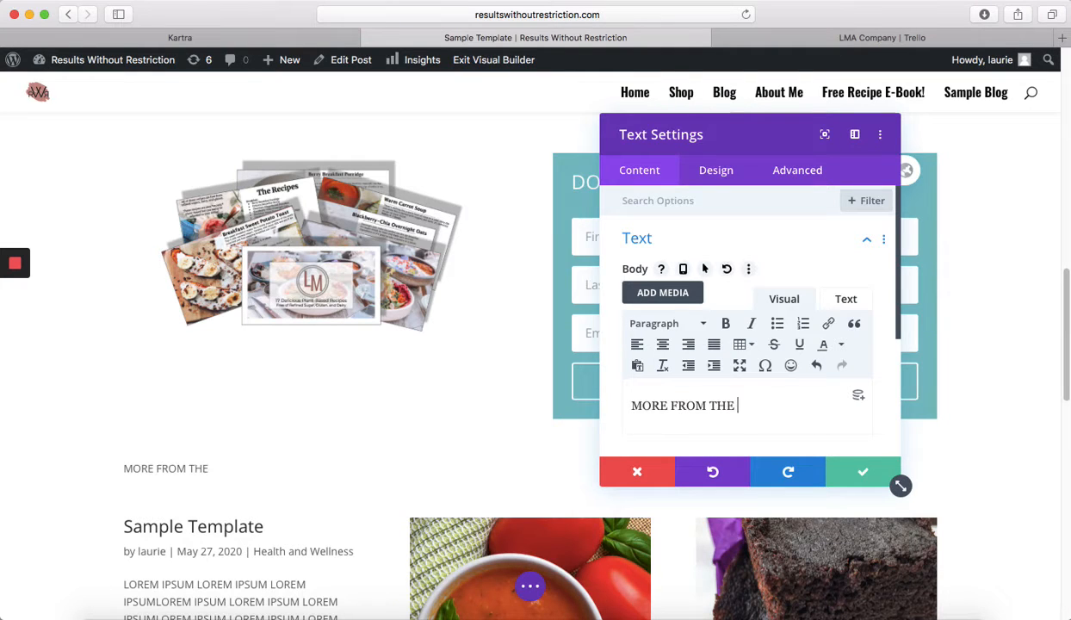
pyautogui.write('BLOG...')
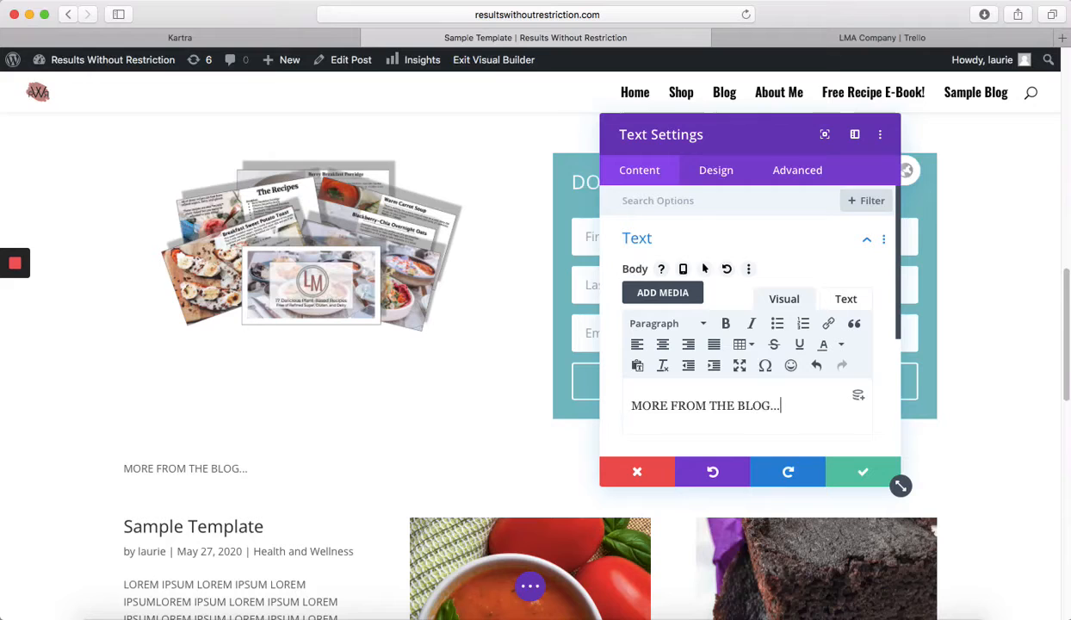
pyautogui.click(862, 472)
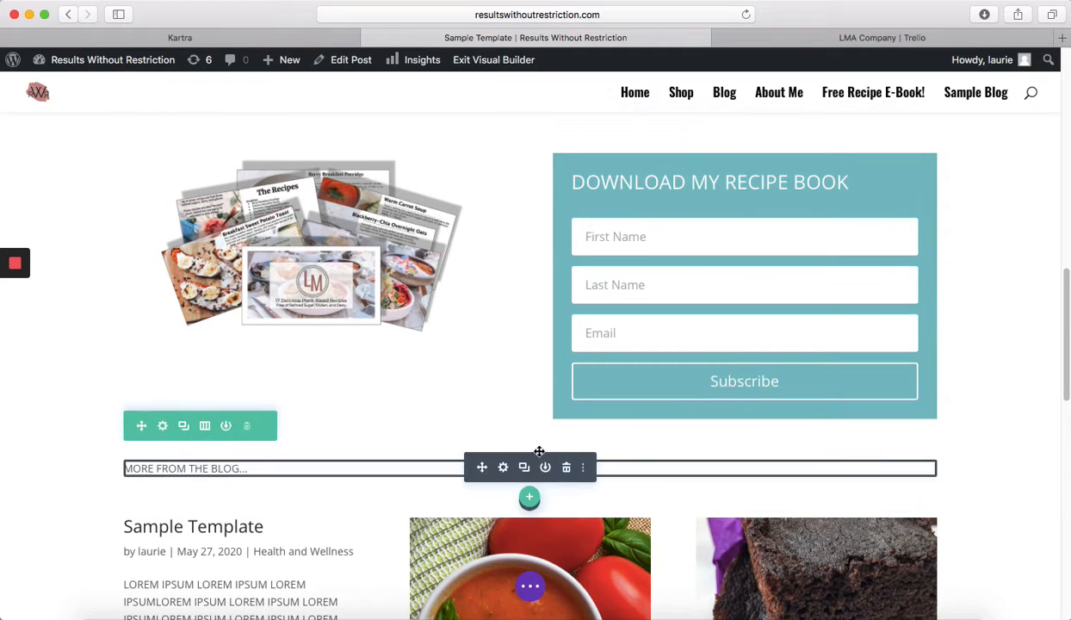
# Undo the last change to the row holding the "MORE FROM THE BLOG..." text.
pyautogui.scroll(-1, 538, 449)
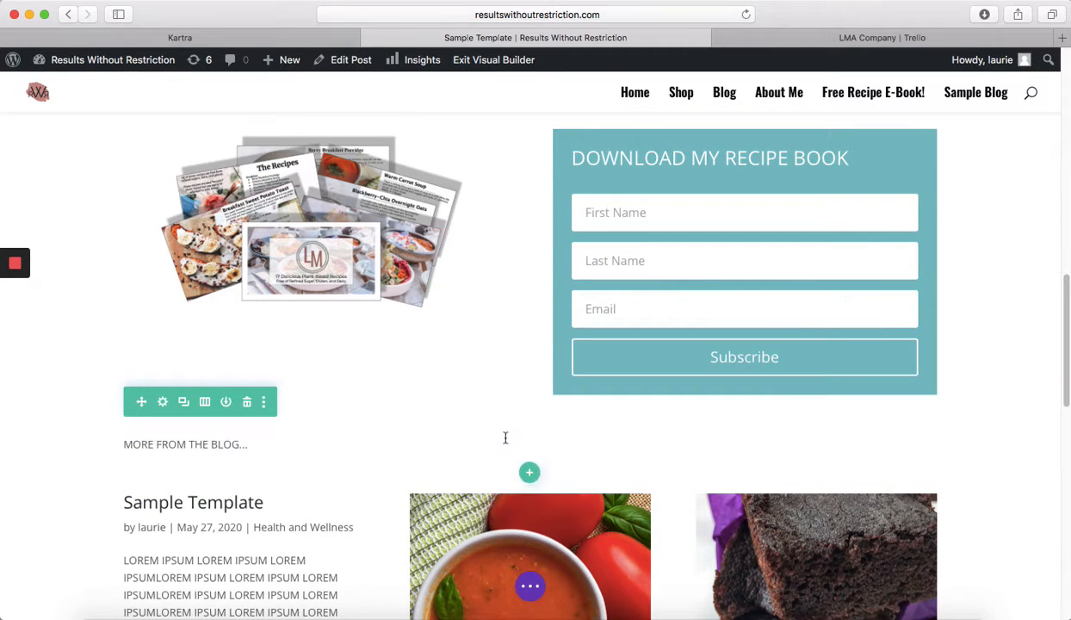
pyautogui.press('super+a')
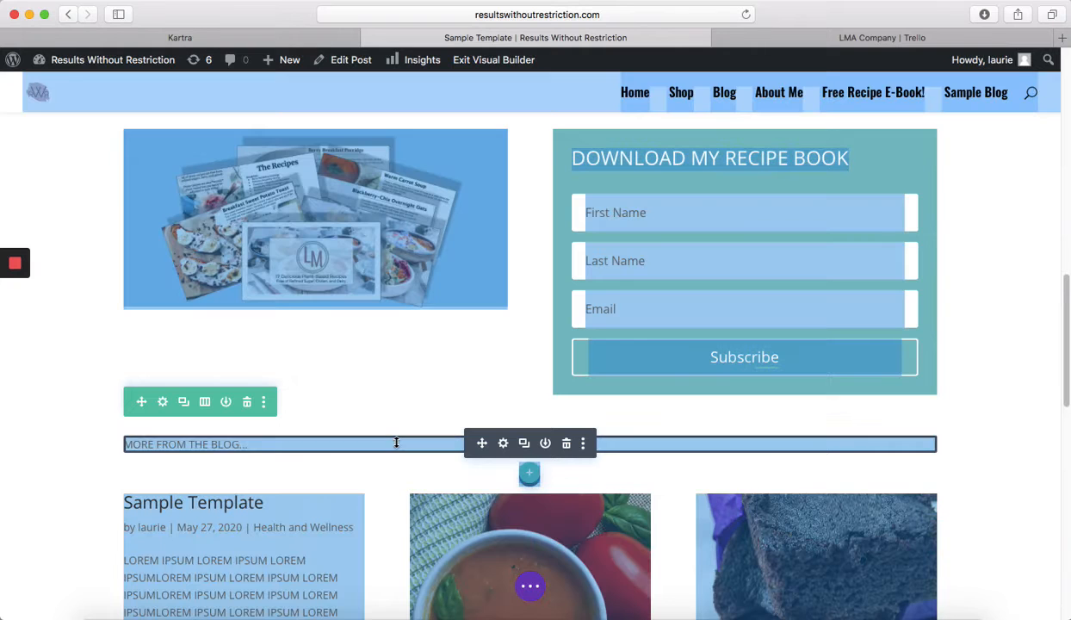
pyautogui.click(397, 442)
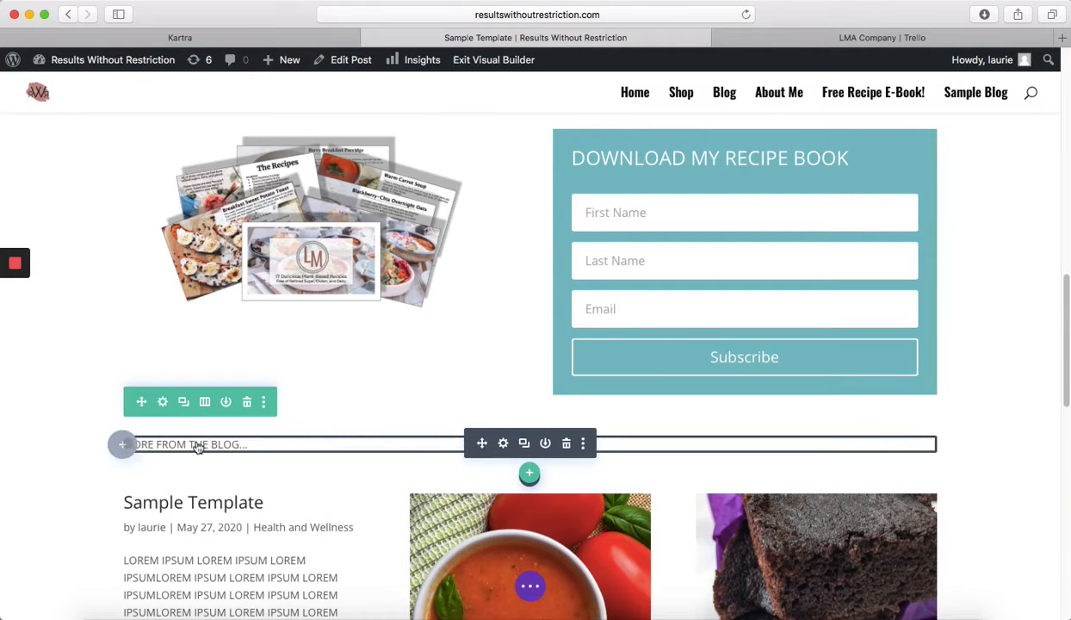
pyautogui.press('super+z')
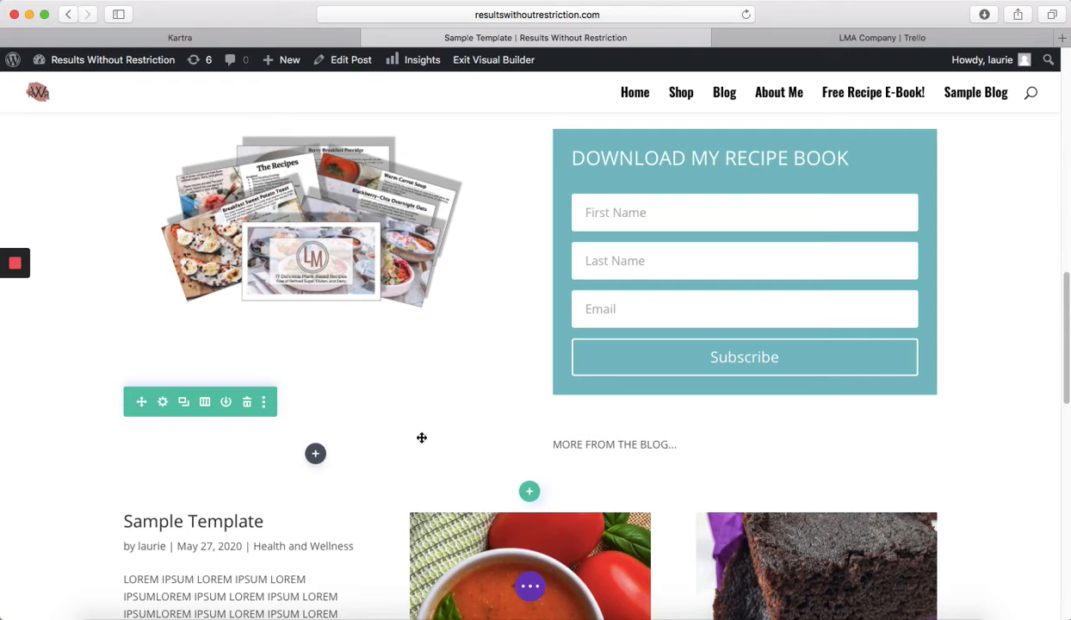
# Format the "MORE FROM THE BLOG..." text as Heading 1 and change its row to a single full-width column.
pyautogui.click(594, 444)
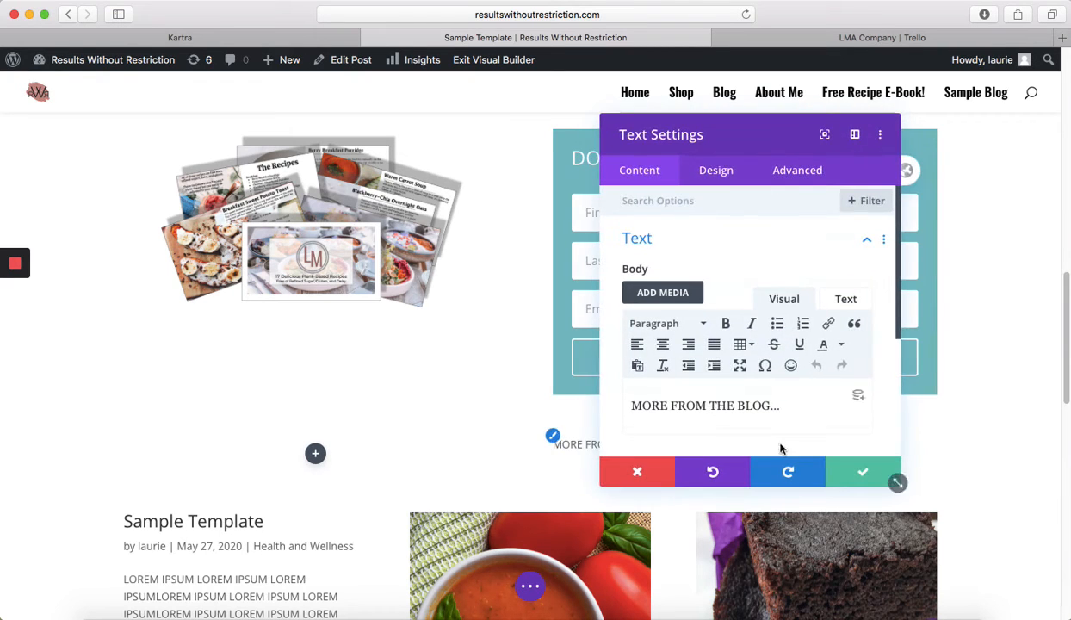
pyautogui.moveTo(678, 405); pyautogui.dragTo(631, 405)
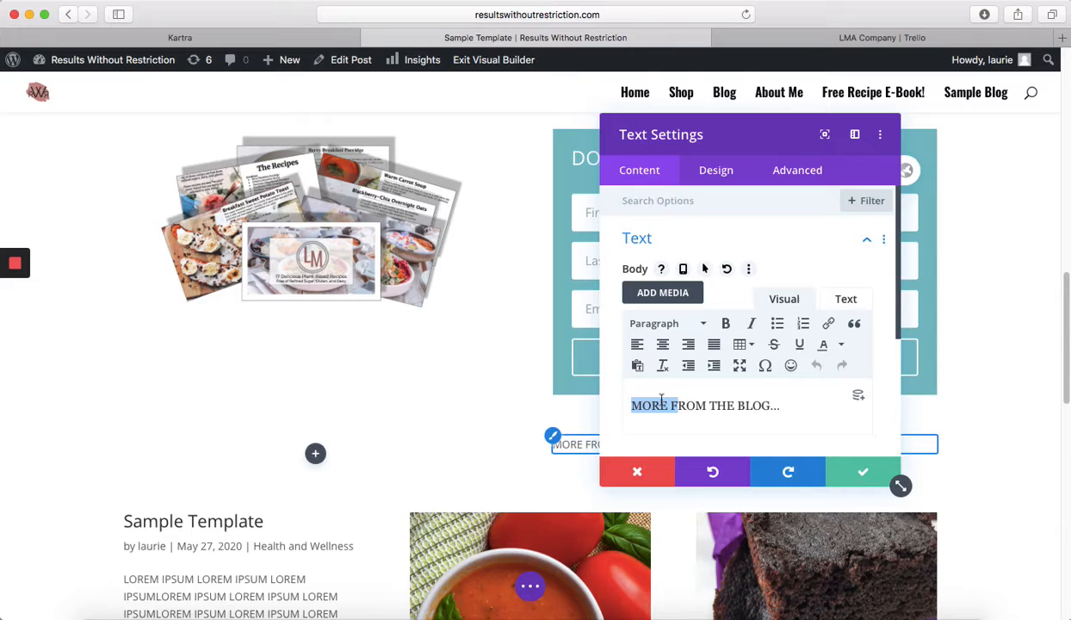
pyautogui.tripleClick(746, 404)
pyautogui.click(701, 325)
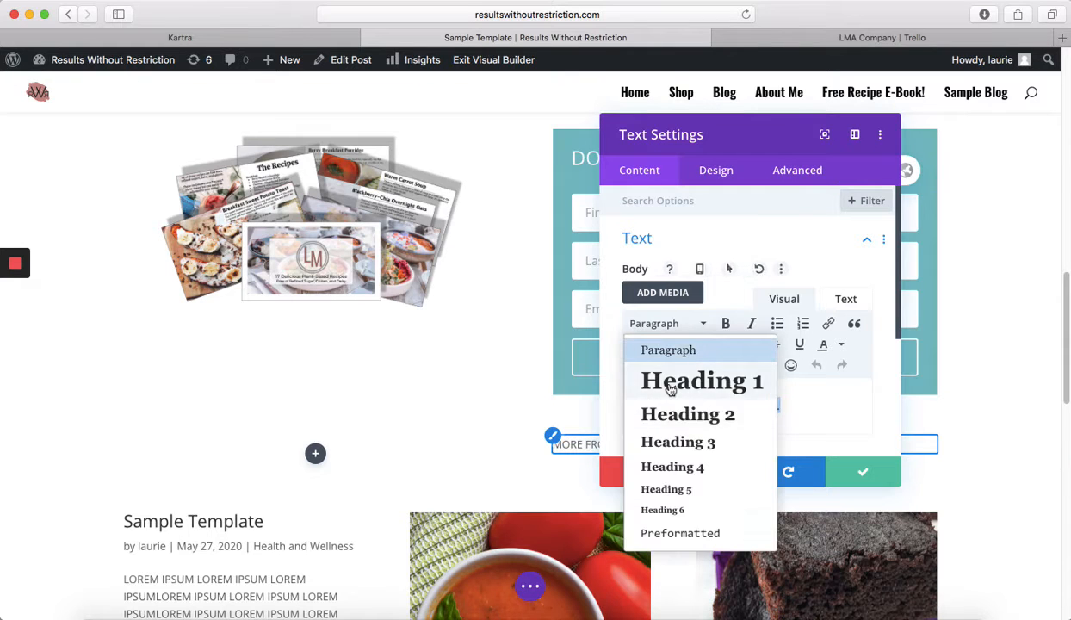
pyautogui.click(670, 390)
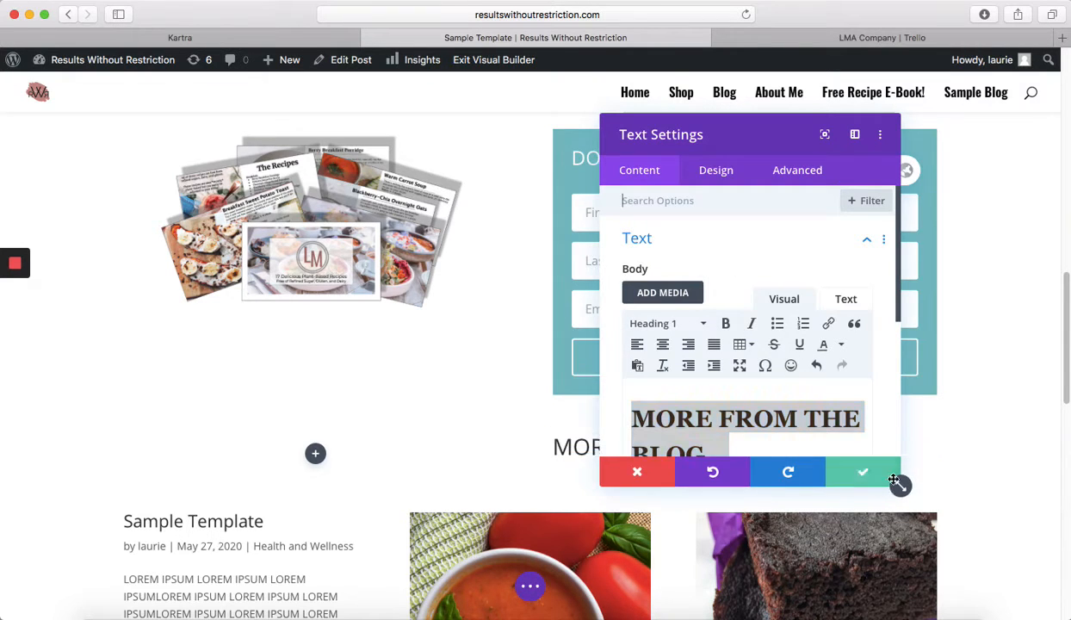
pyautogui.click(892, 476)
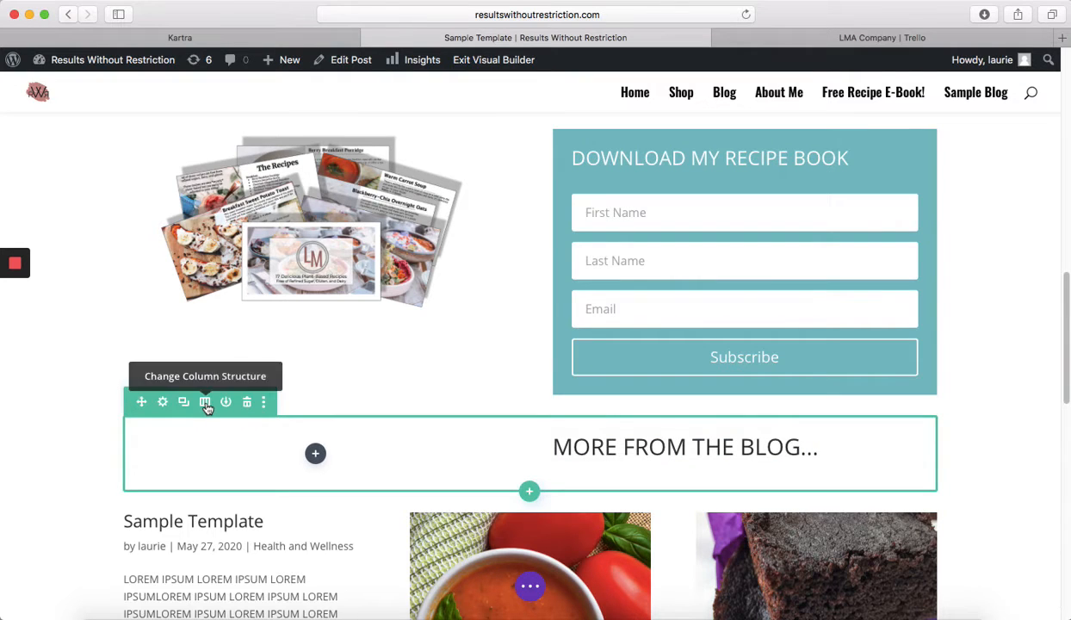
pyautogui.click(205, 402)
pyautogui.click(125, 176)
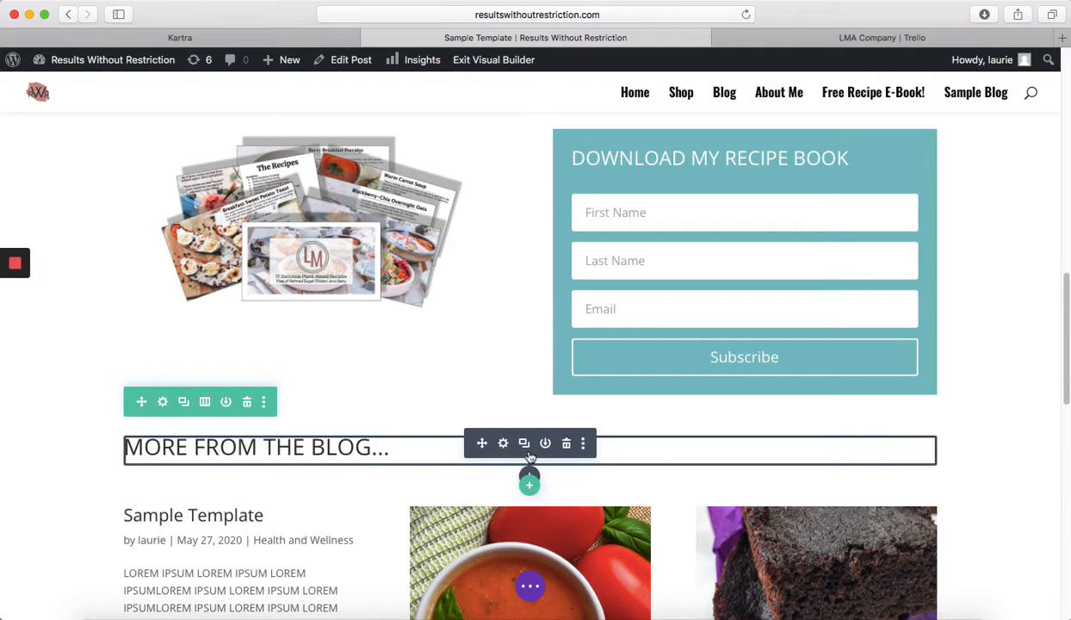
# Review the template's whole layout, from the title and body text to the recipe book form, blog posts and social links.
pyautogui.scroll(-10, 667, 388)
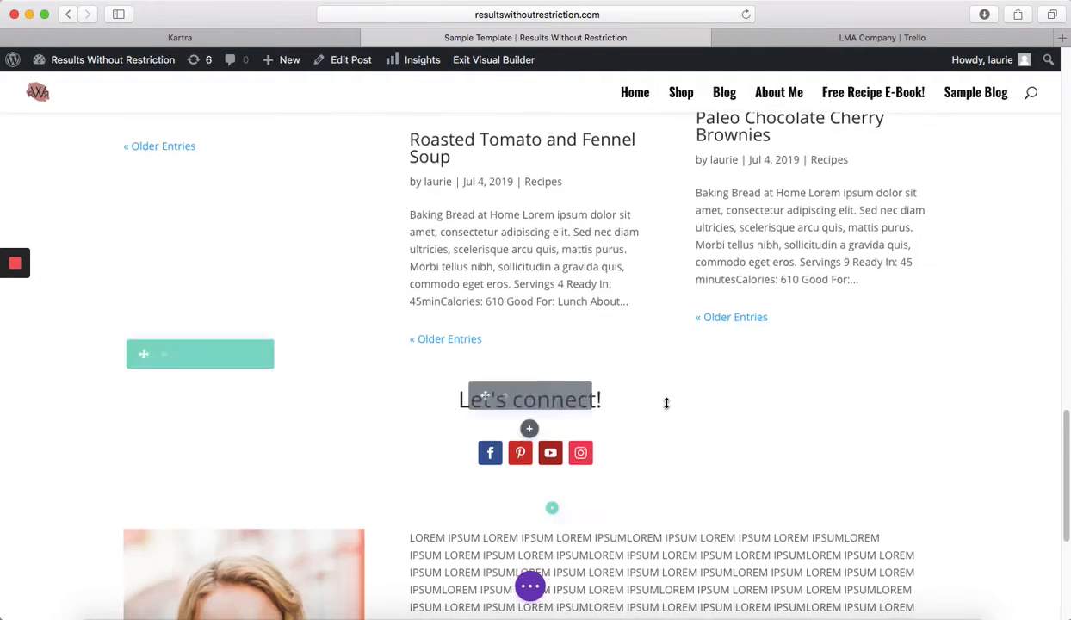
pyautogui.scroll(-5, 668, 397)
pyautogui.scroll(15, 763, 442)
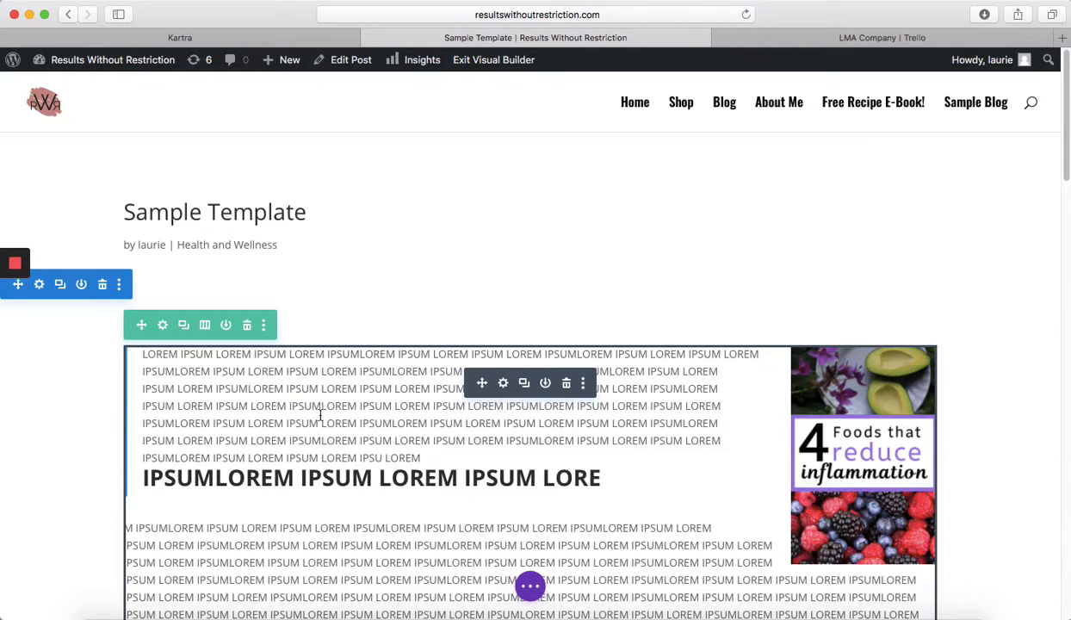
pyautogui.scroll(-5, 389, 465)
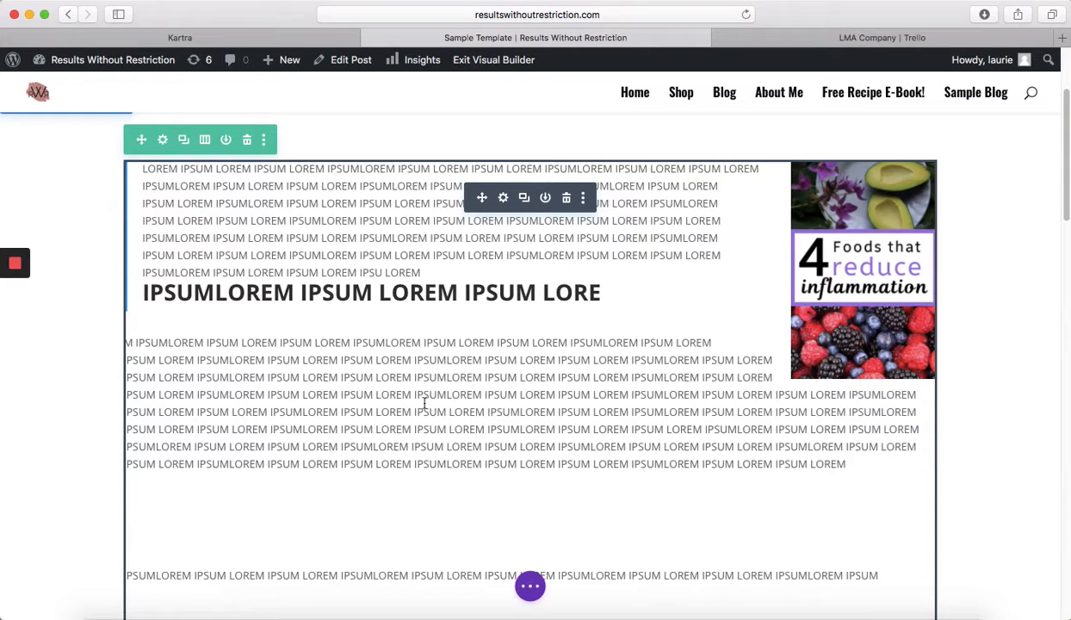
pyautogui.scroll(-10, 540, 420)
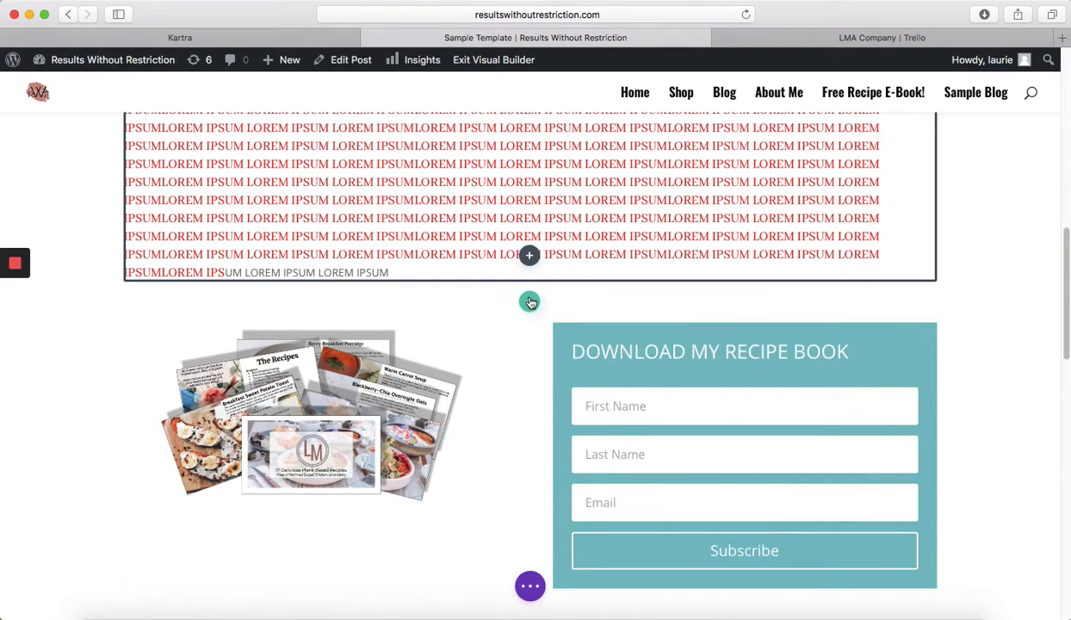
pyautogui.scroll(-4, 672, 519)
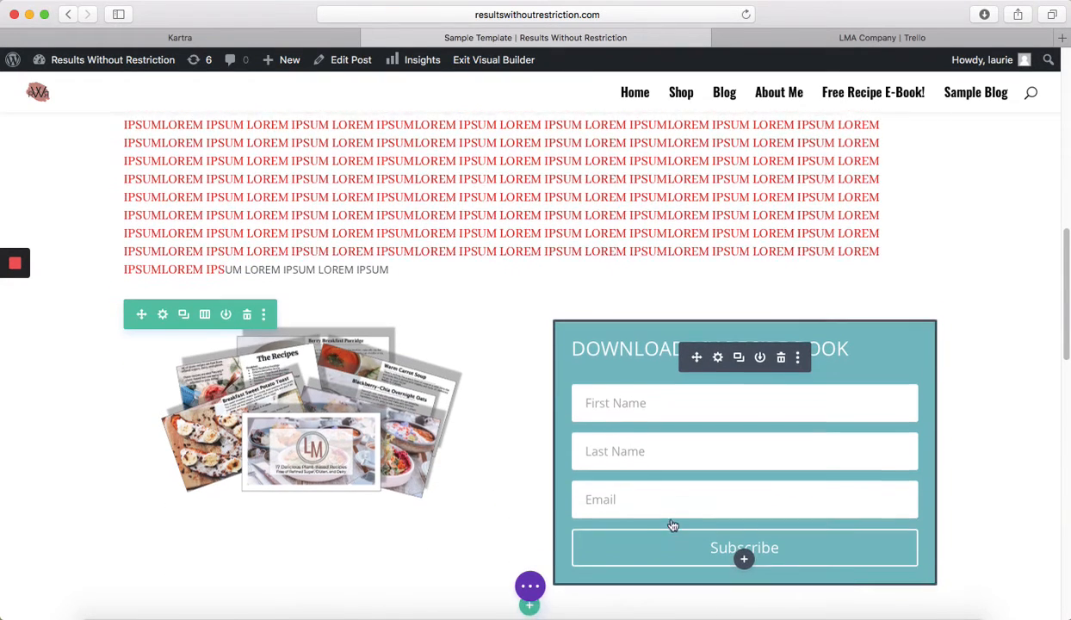
pyautogui.scroll(3, 515, 486)
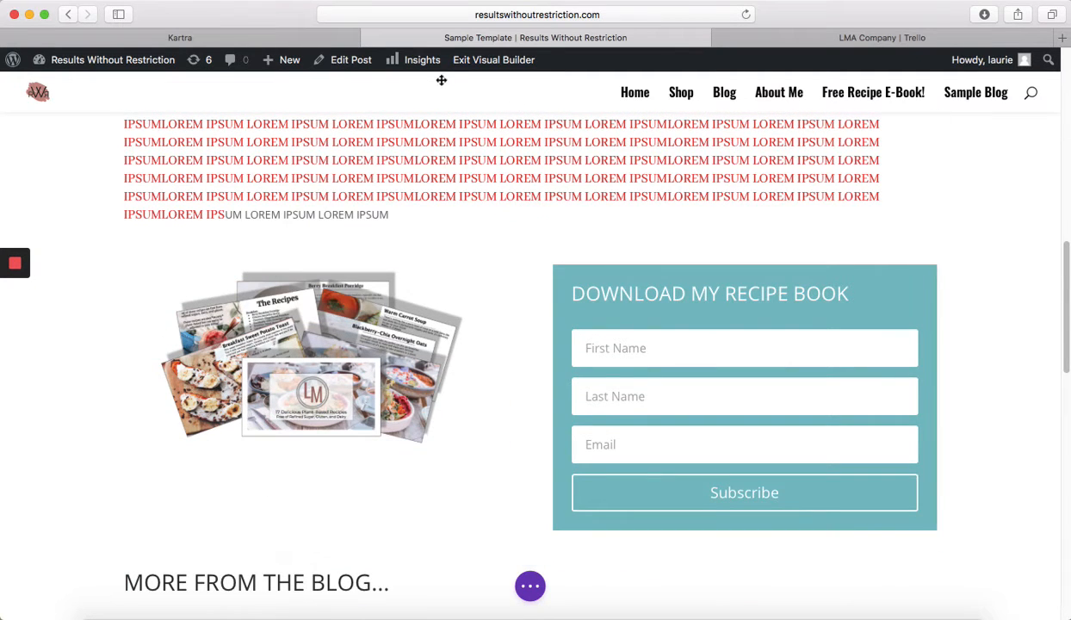
# Save the template in the visual builder, exit it and open the post for editing in the WordPress backend.
pyautogui.click(532, 586)
pyautogui.click(1019, 589)
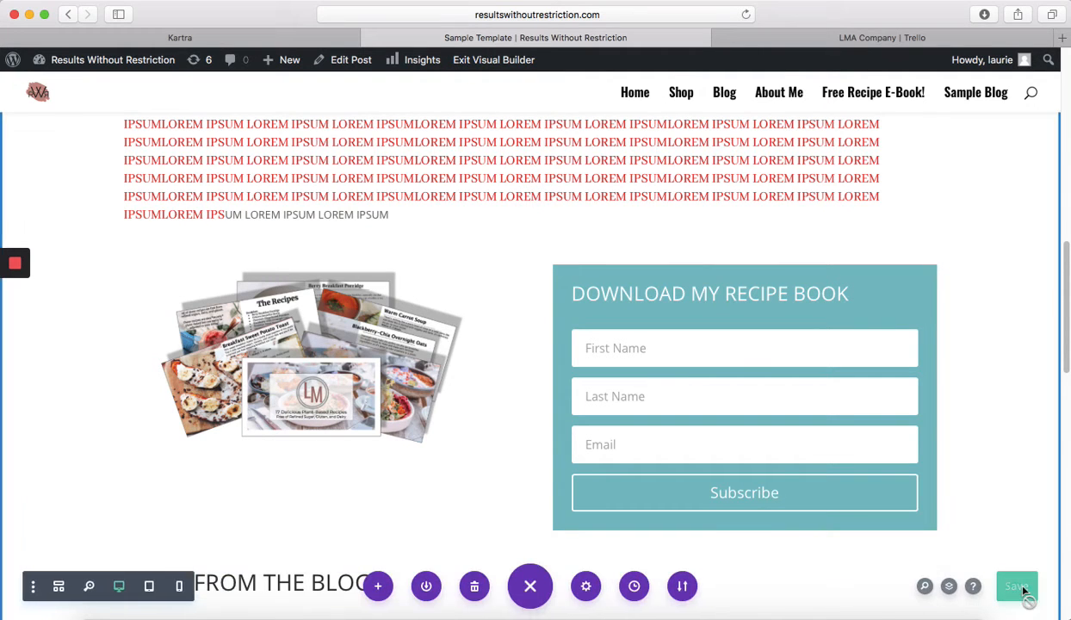
pyautogui.click(462, 65)
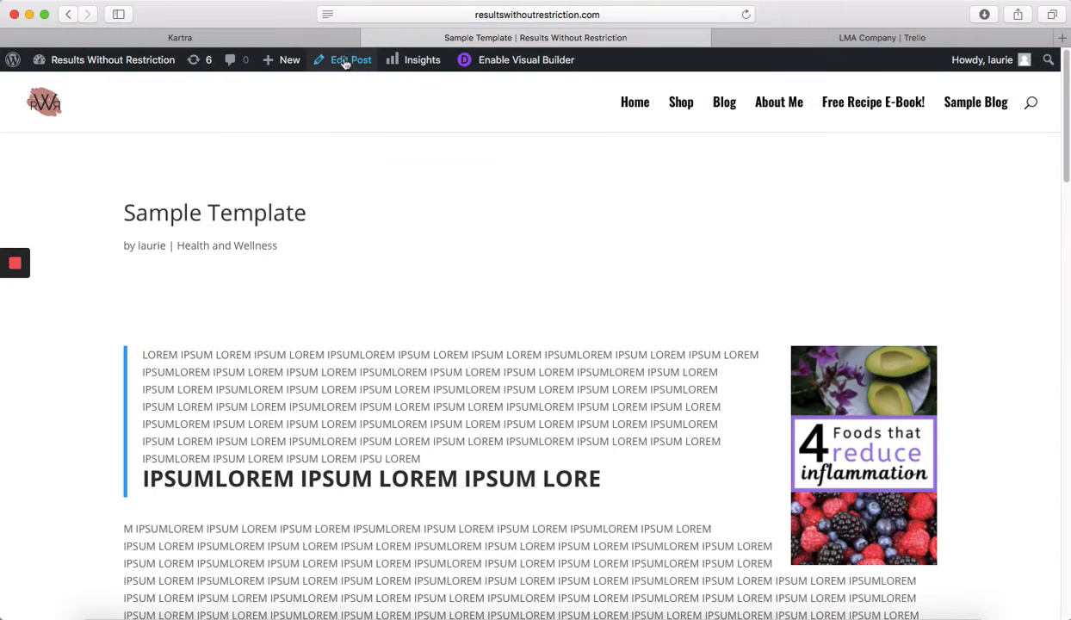
pyautogui.click(343, 66)
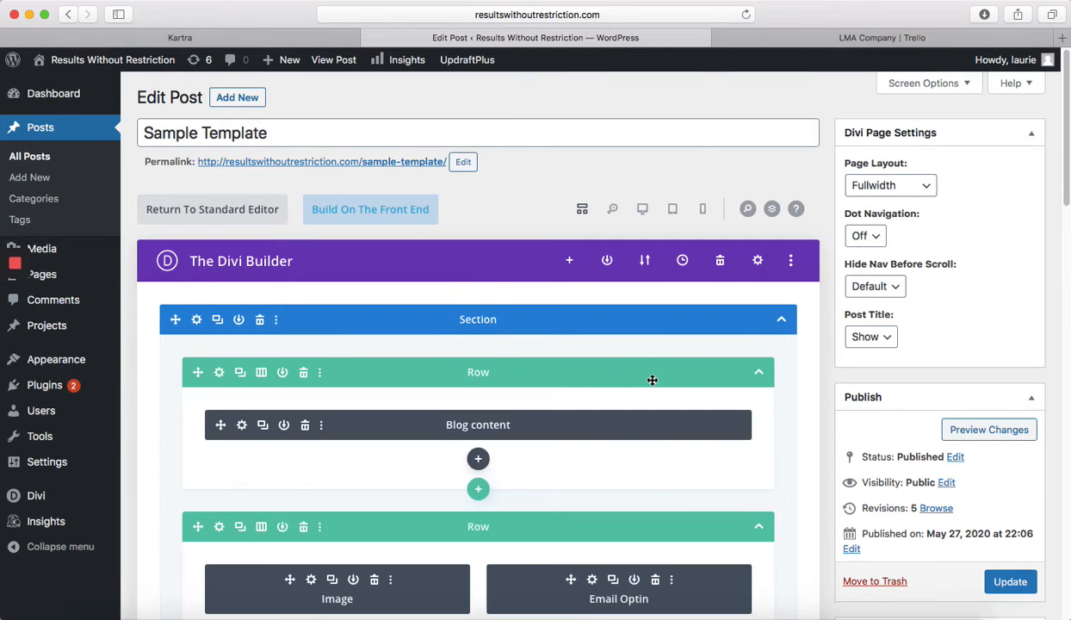
# Examine the rows and modules that make up the post in the backend Divi Builder.
pyautogui.scroll(-4, 655, 377)
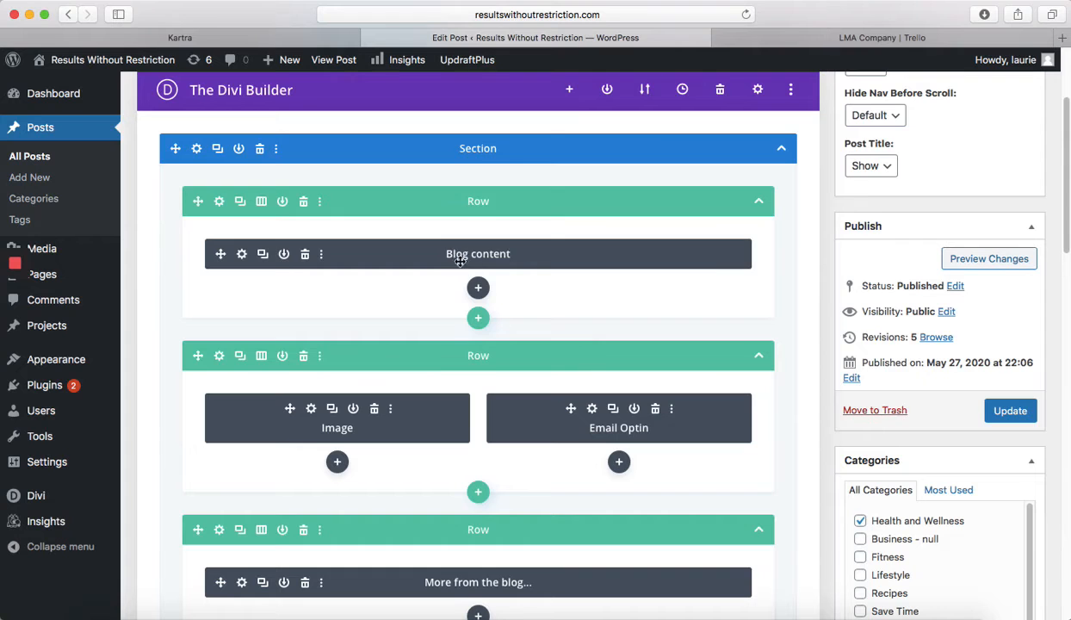
pyautogui.scroll(-2, 640, 313)
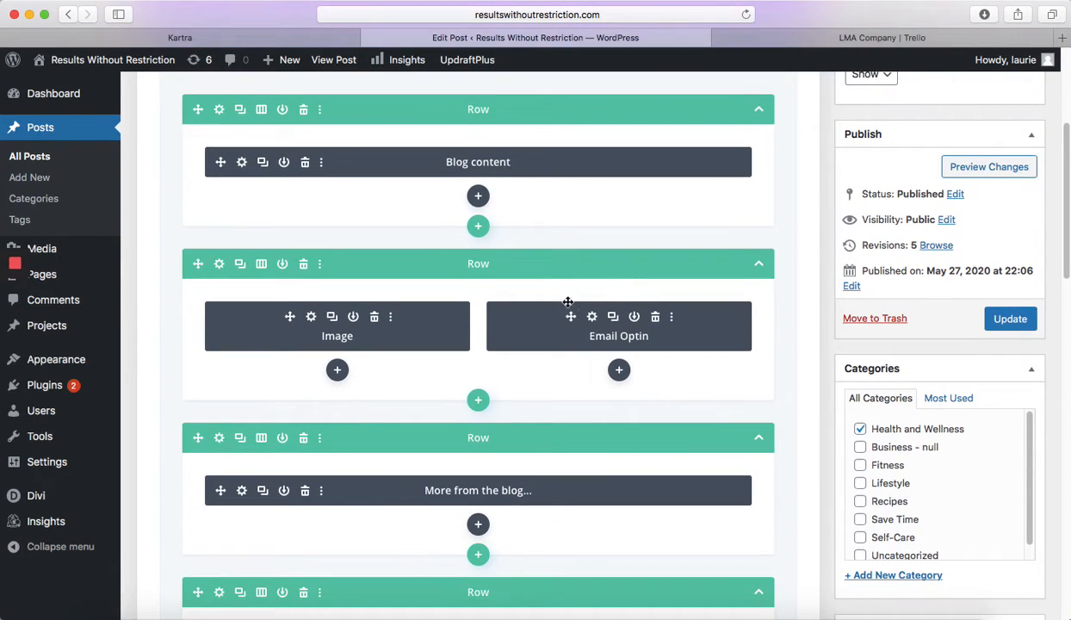
pyautogui.scroll(-1, 720, 284)
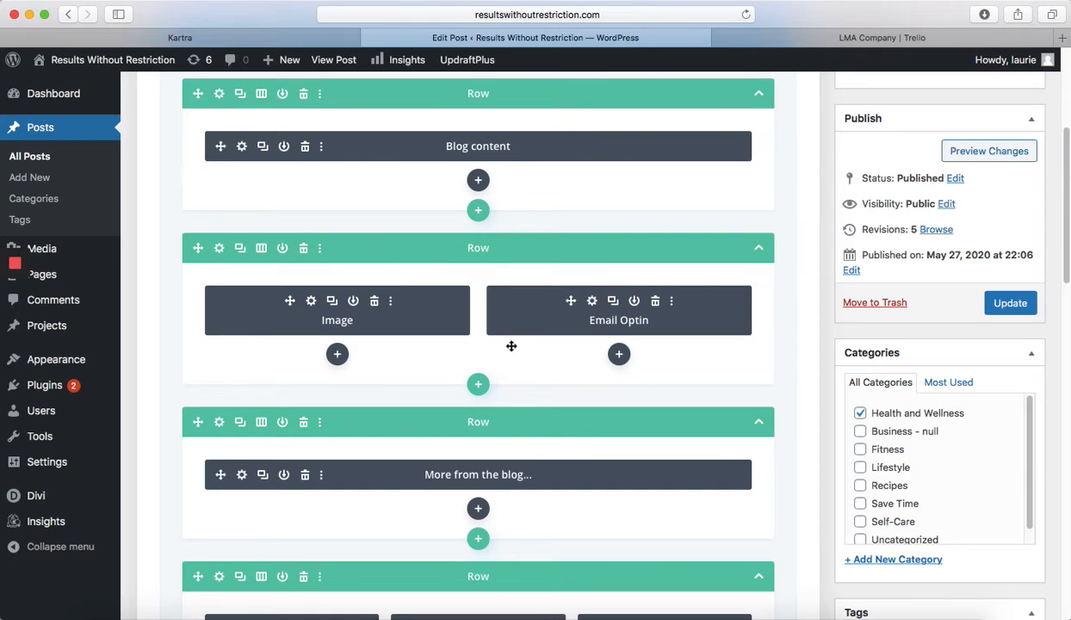
pyautogui.scroll(5, 514, 346)
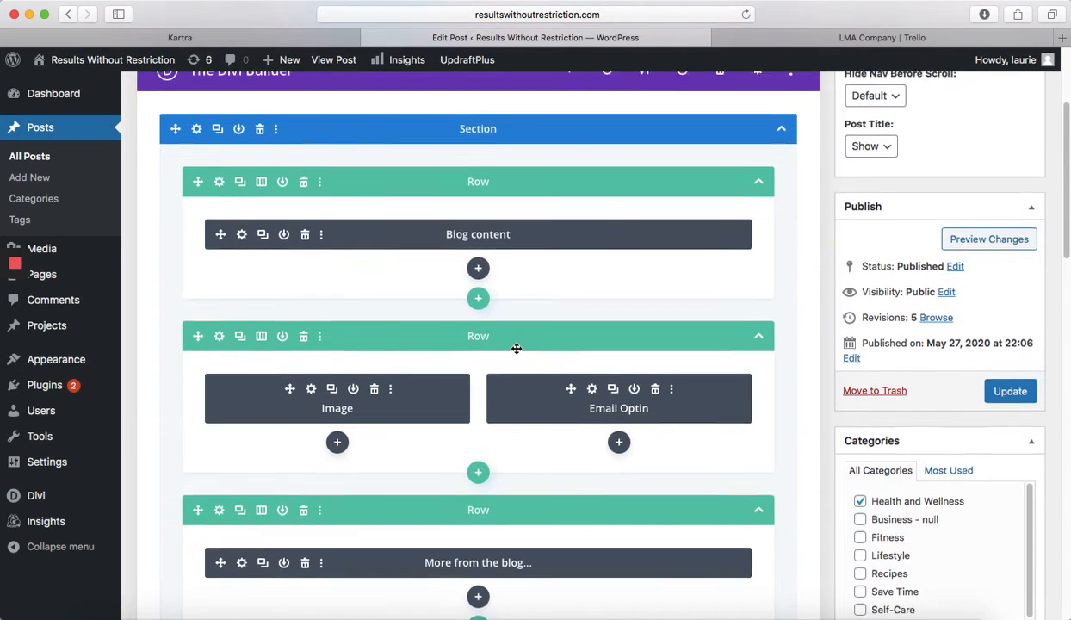
pyautogui.scroll(2, 516, 348)
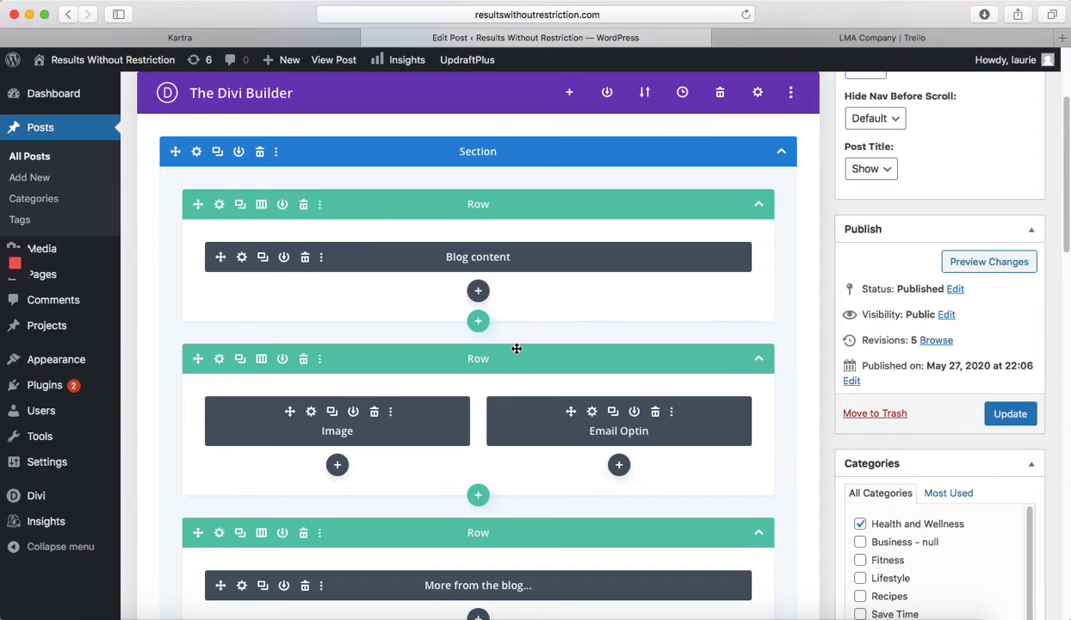
pyautogui.scroll(-3, 517, 349)
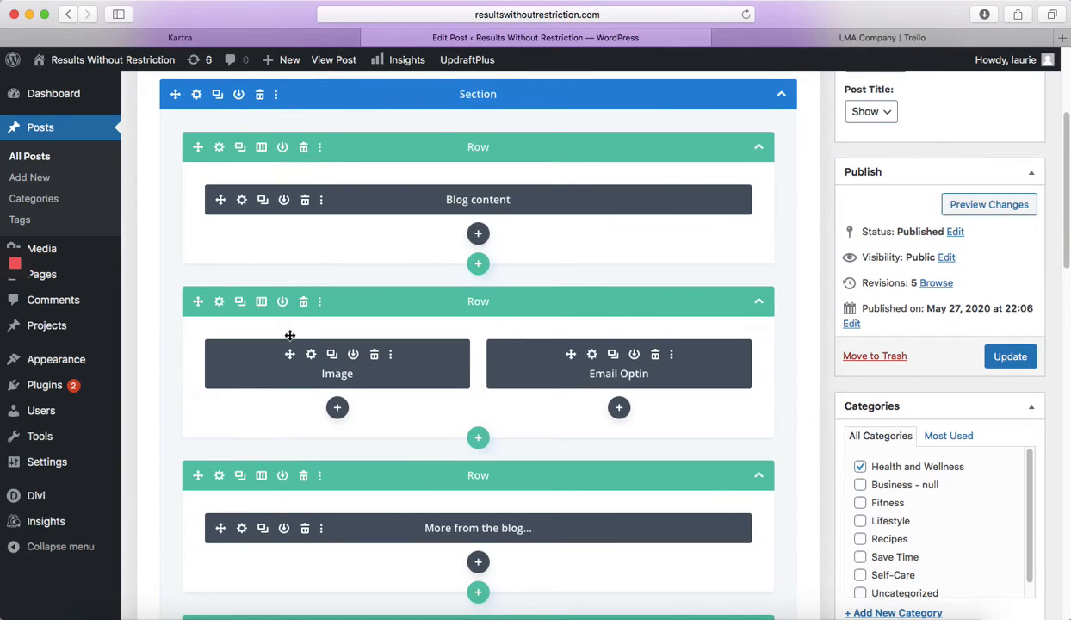
pyautogui.moveTo(13, 277)
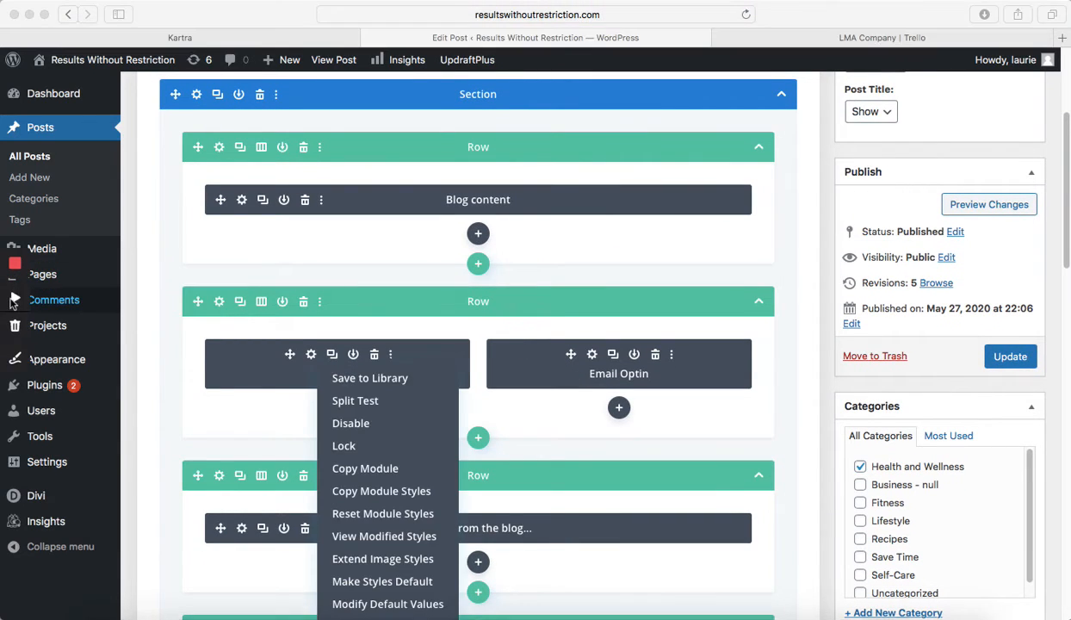
pyautogui.click(408, 273)
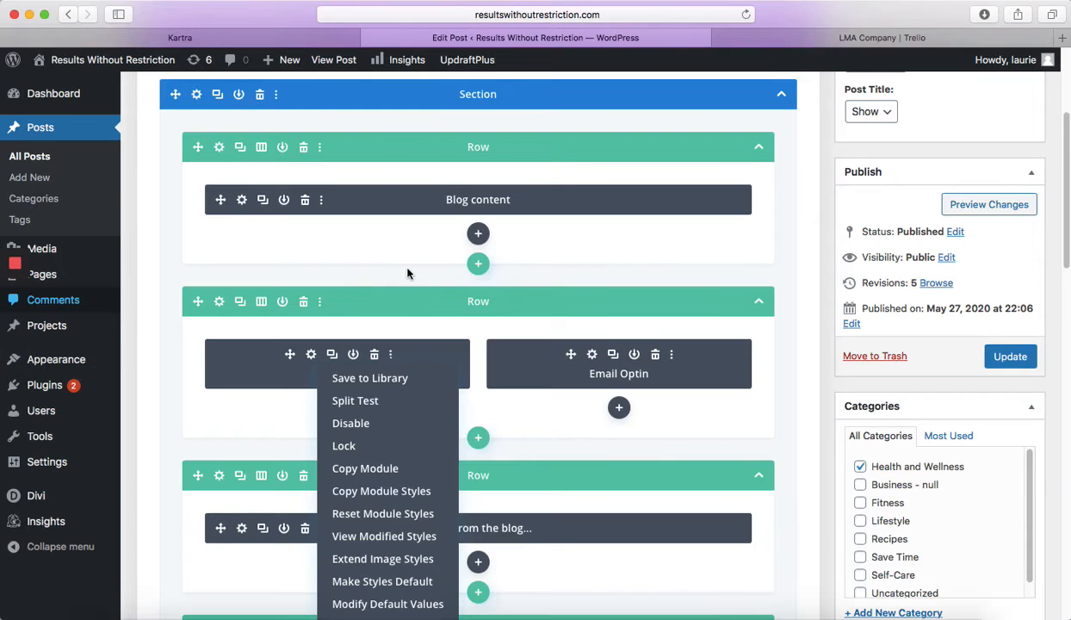
pyautogui.click(321, 304)
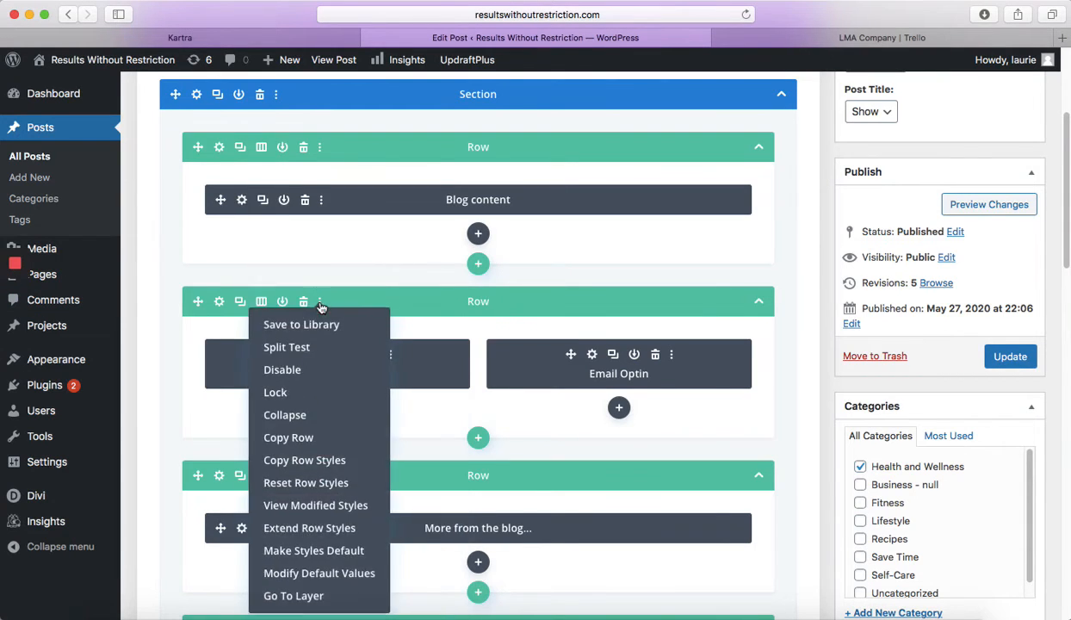
pyautogui.click(278, 326)
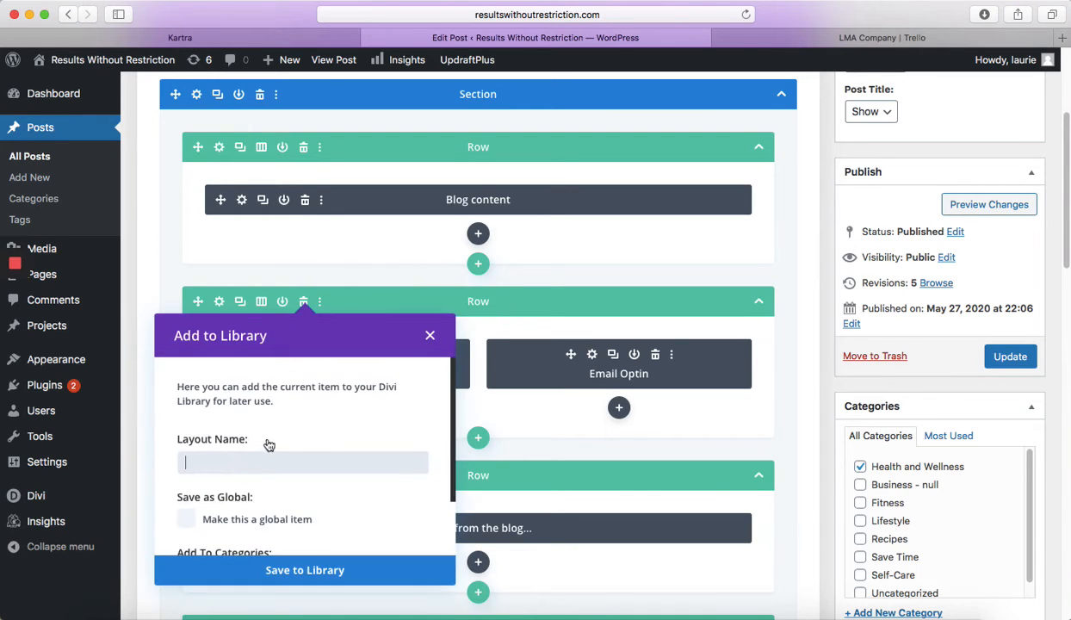
pyautogui.scroll(-3, 302, 444)
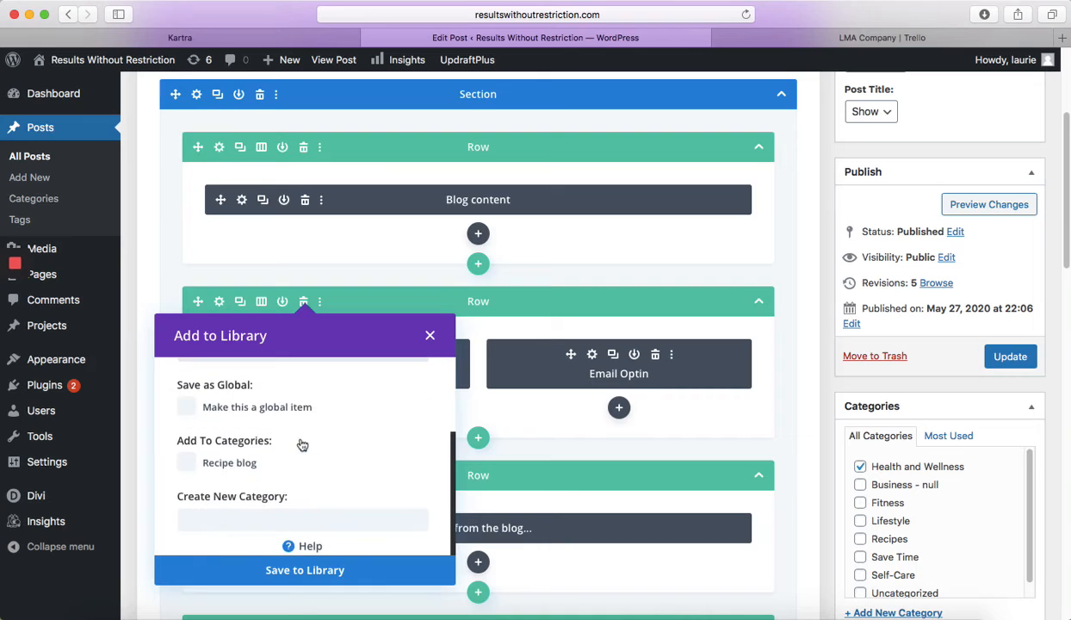
pyautogui.scroll(3, 302, 444)
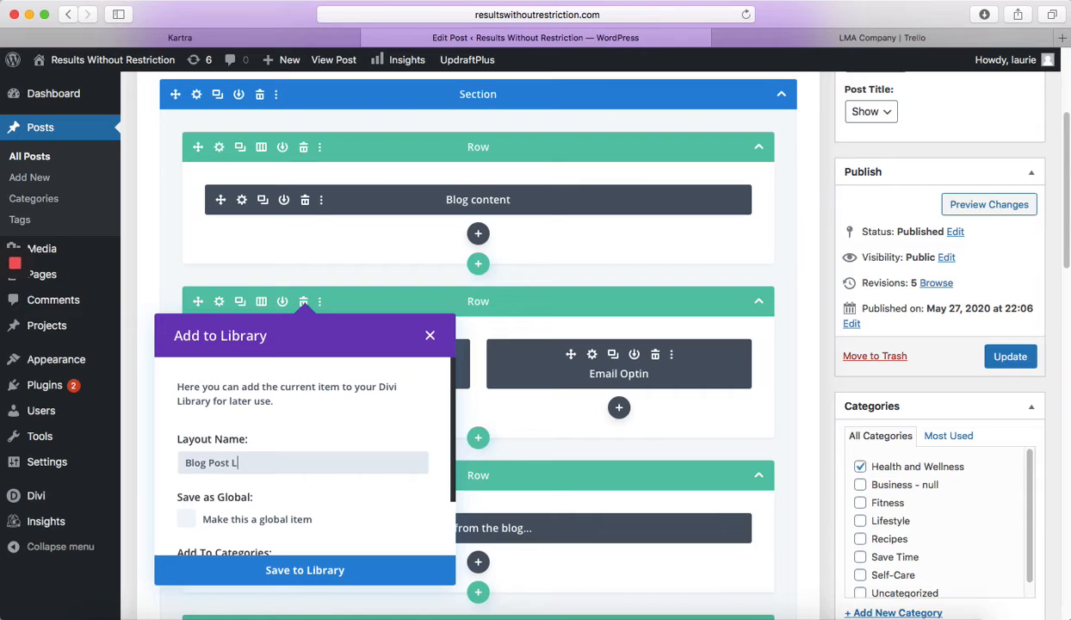
pyautogui.write('ead')
pyautogui.press('BackSpace')
pyautogui.write('nt')
pyautogui.click(429, 334)
pyautogui.scroll(5, 500, 413)
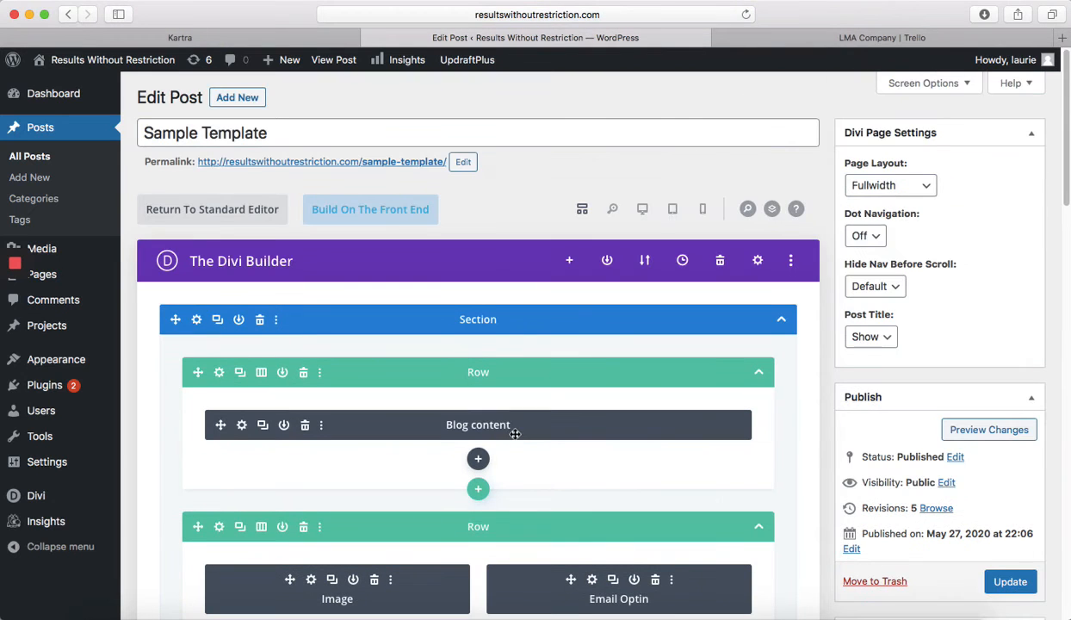
pyautogui.click(570, 261)
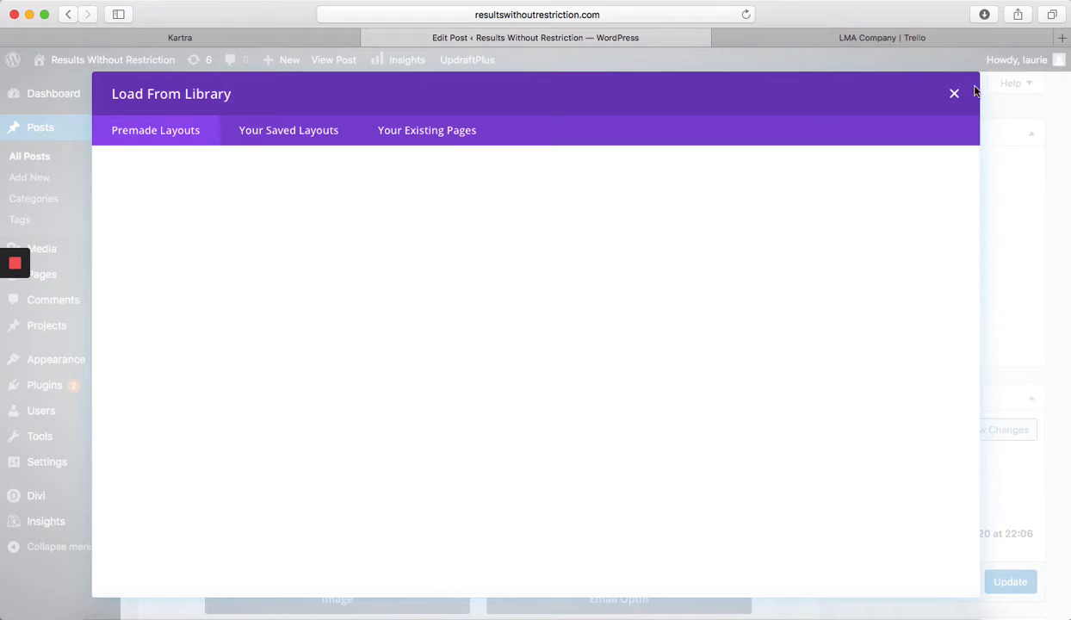
pyautogui.click(953, 93)
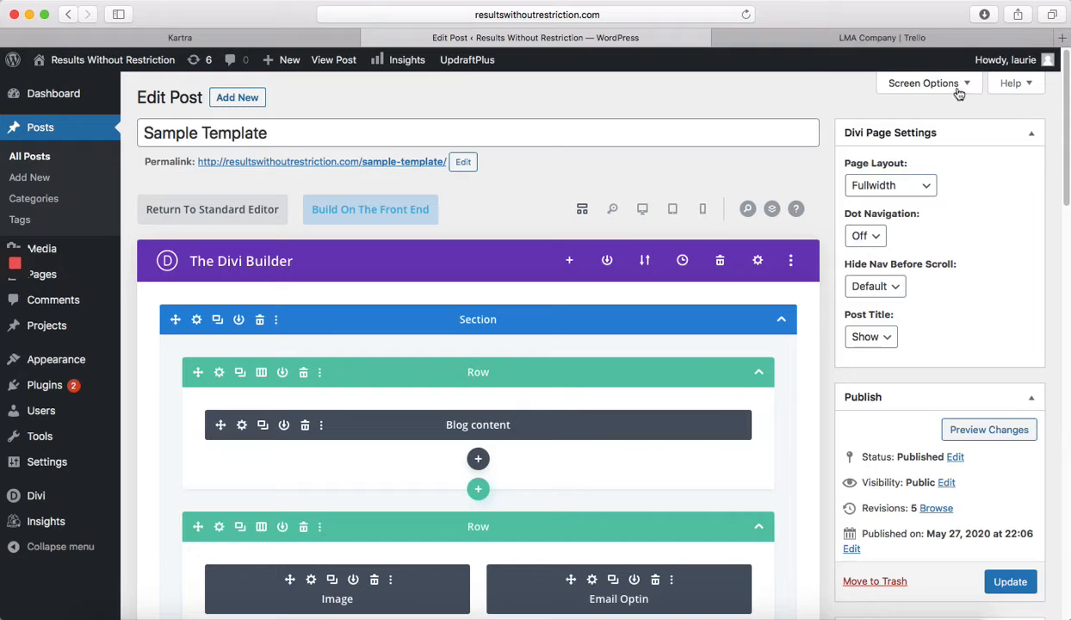
# Save the whole page layout to the Divi Library under the name "Blog Post".
pyautogui.click(602, 263)
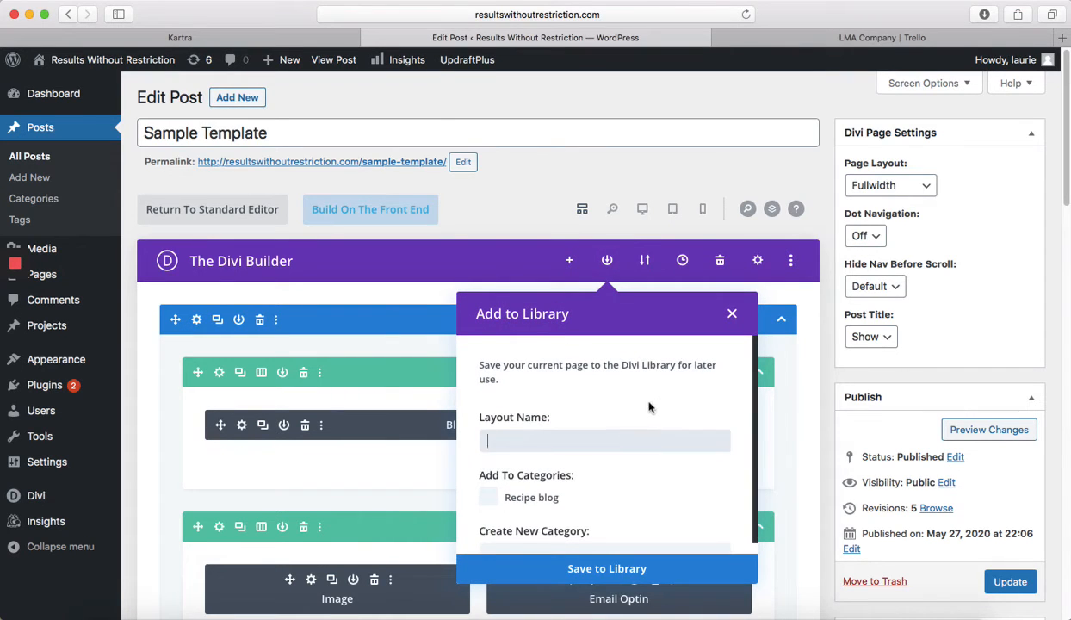
pyautogui.scroll(-2, 603, 404)
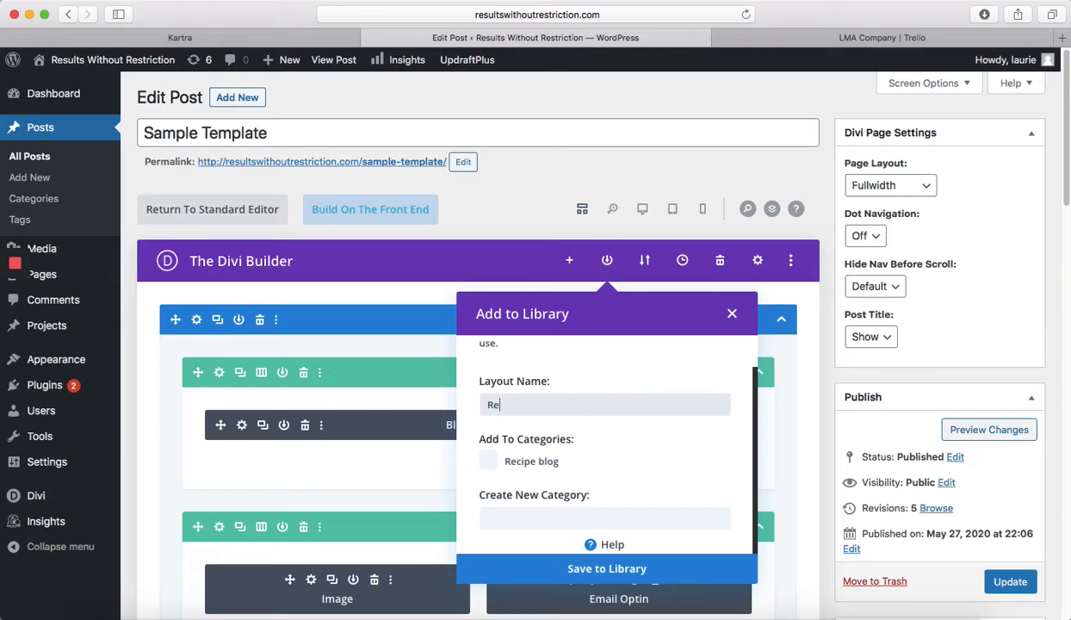
pyautogui.write('Recipe')
pyautogui.press('BackSpace')
pyautogui.press('BackSpace')
pyautogui.press('super+a')
pyautogui.write('Blog Post')
pyautogui.click(570, 568)
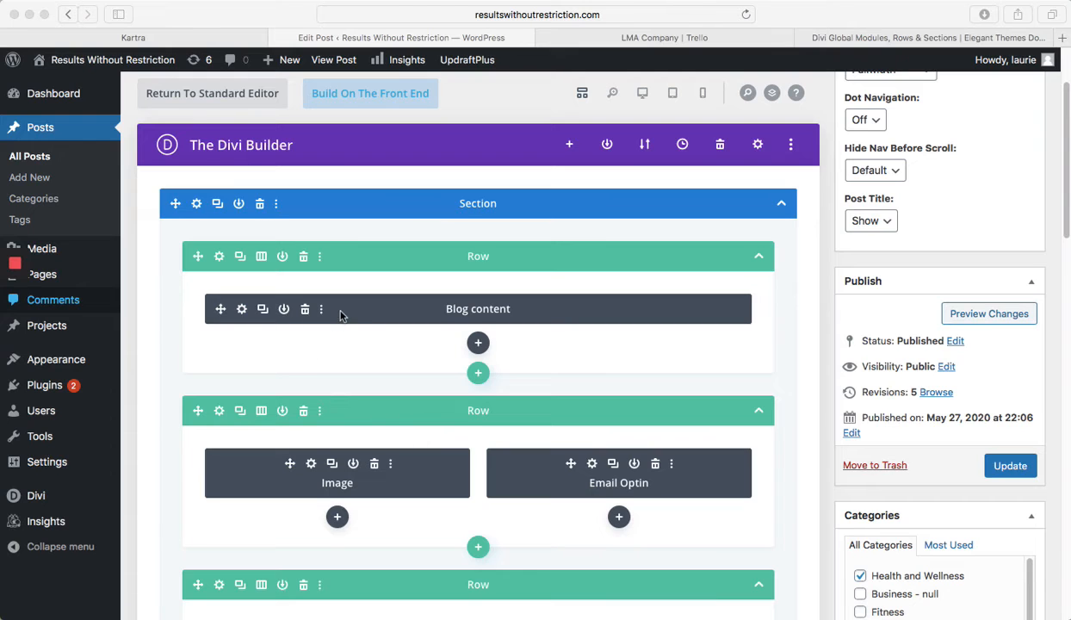
# Save the row with the image and email opt-in to the library as a global item named "Blog Lead Magnet - Recipe book".
pyautogui.scroll(-5, 404, 388)
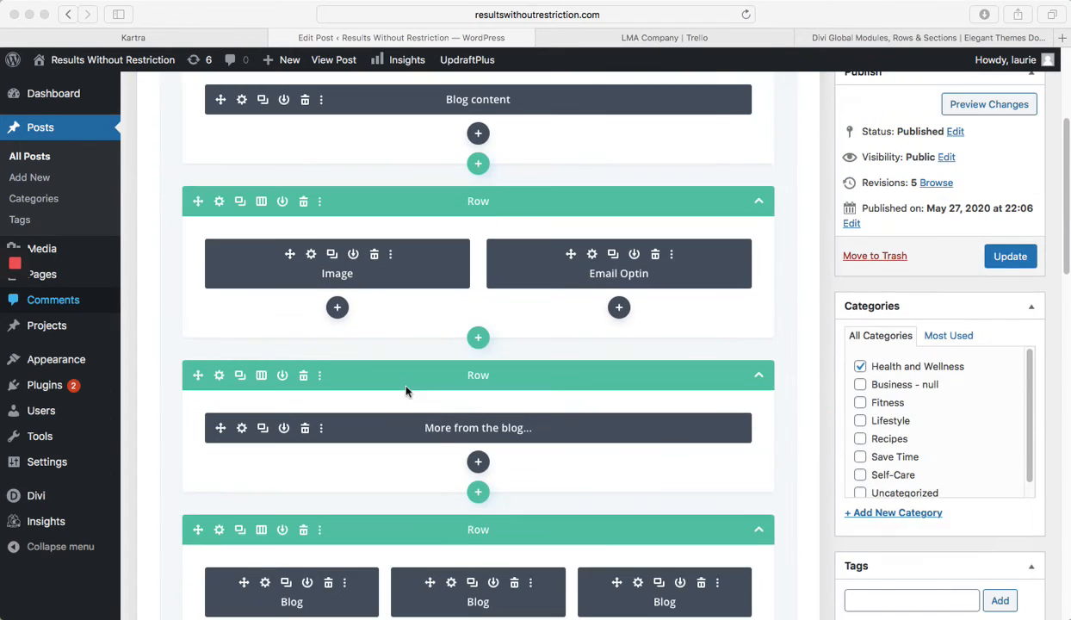
pyautogui.click(390, 256)
pyautogui.click(391, 256)
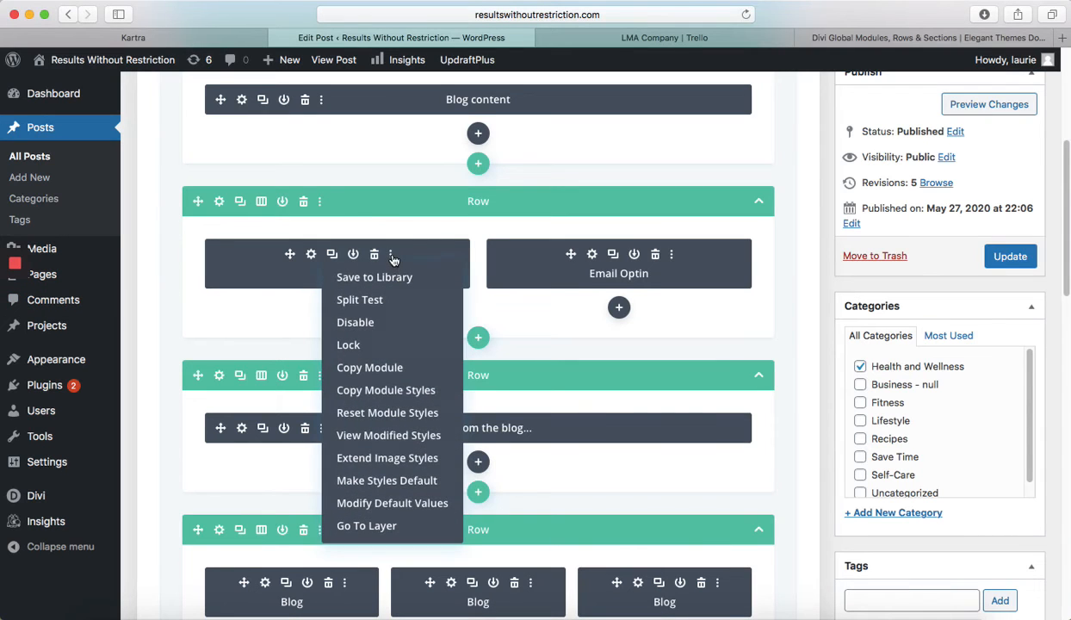
pyautogui.click(322, 202)
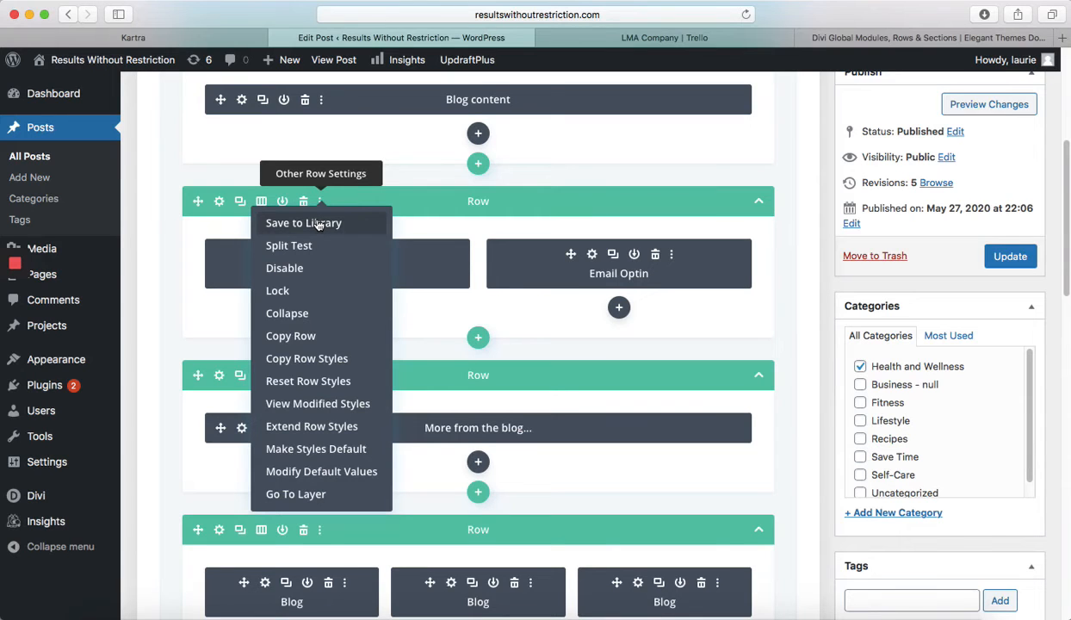
pyautogui.click(317, 224)
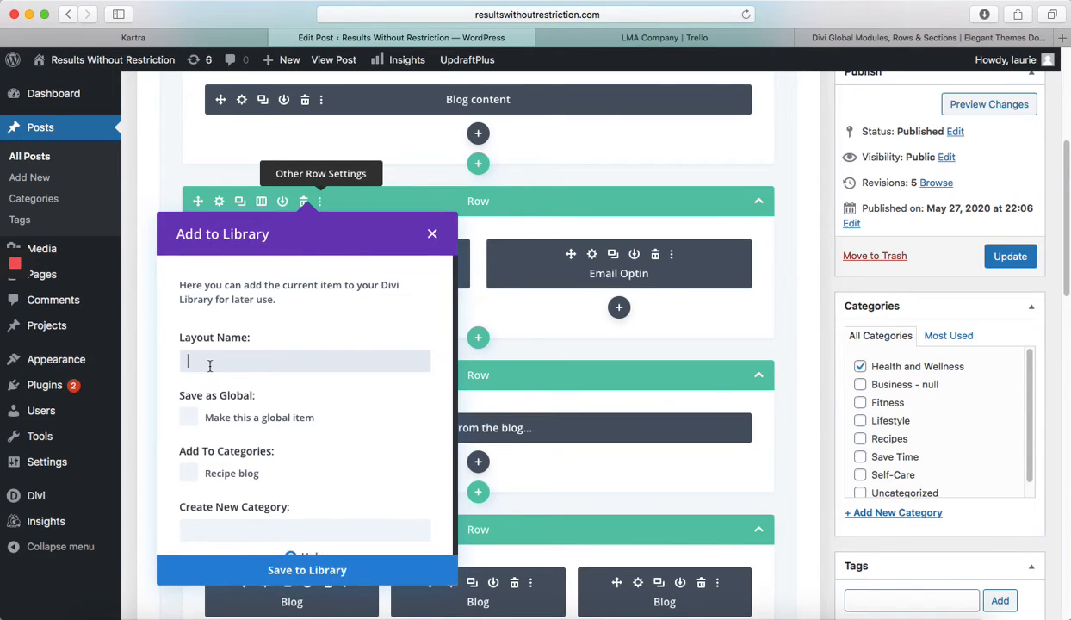
pyautogui.write('Blog Lead Magnet Recipe book')
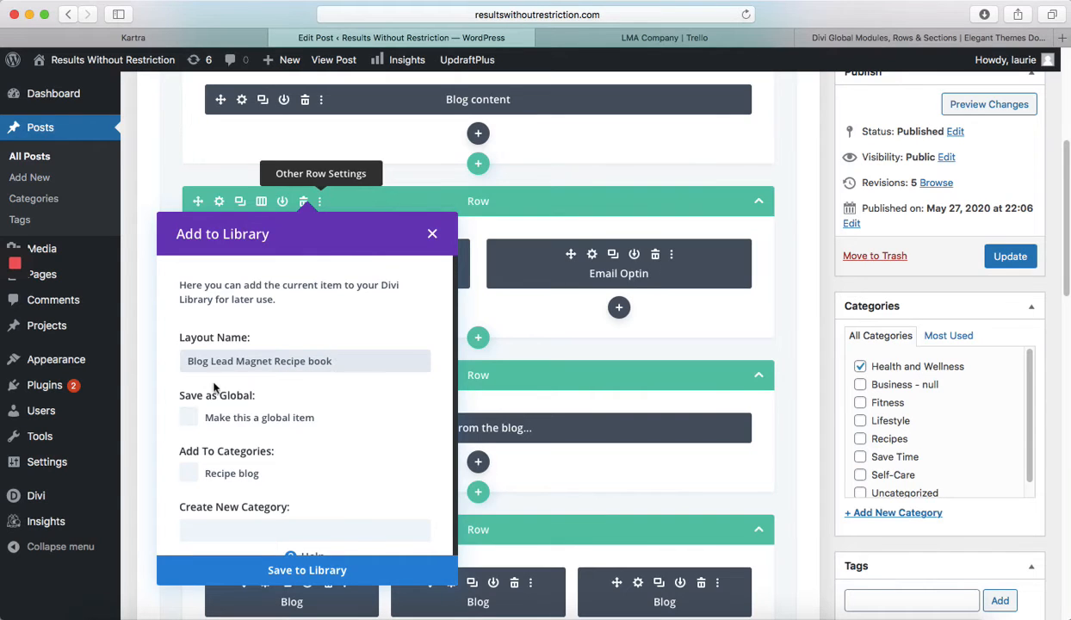
pyautogui.write('-')
pyautogui.click(190, 418)
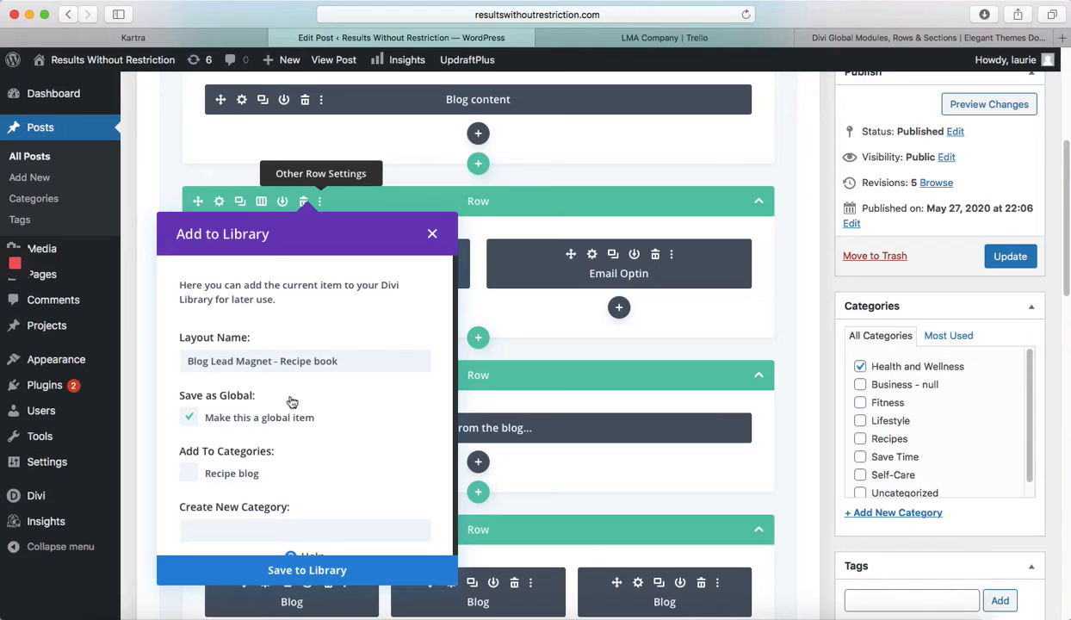
pyautogui.scroll(-1, 398, 447)
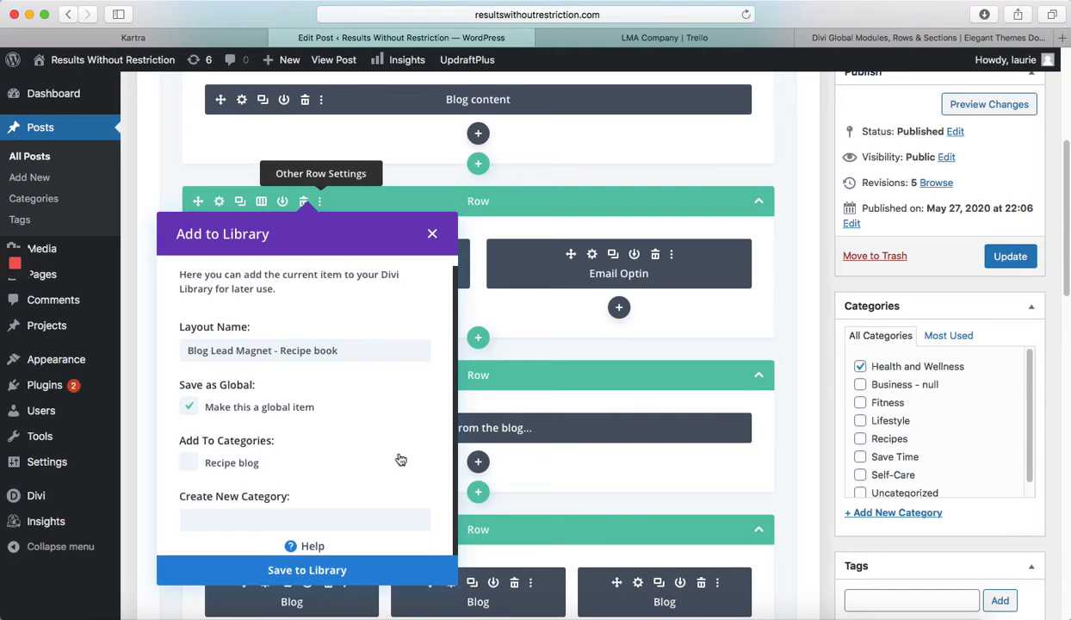
pyautogui.click(298, 568)
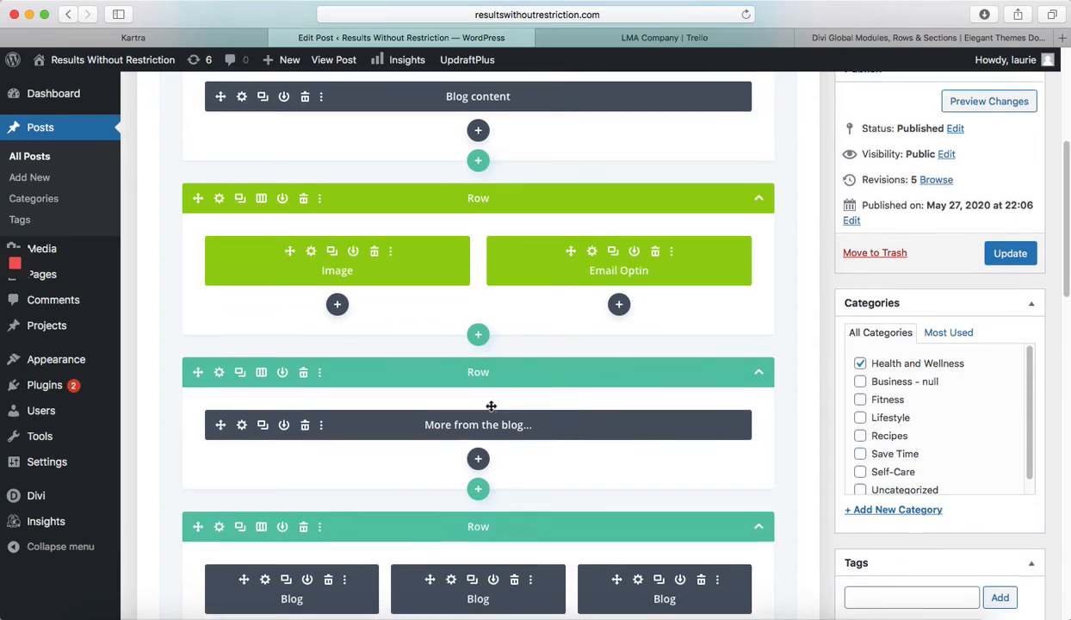
# Save the "More from the blog..." row to the library as a global item named "From the blog header".
pyautogui.scroll(-2, 490, 407)
pyautogui.scroll(-2, 492, 409)
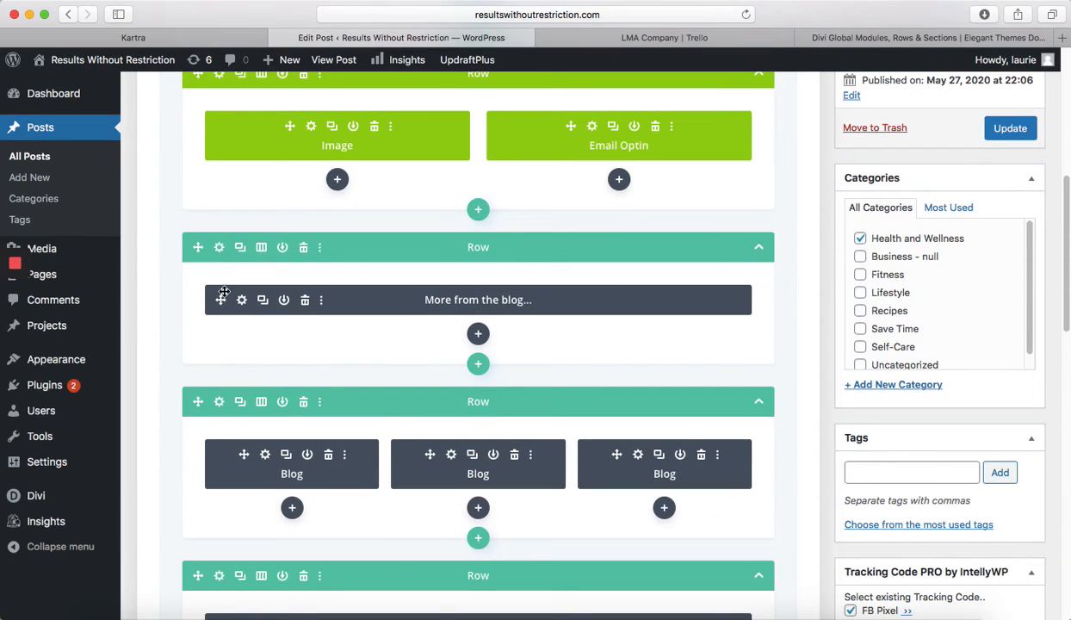
pyautogui.click(320, 249)
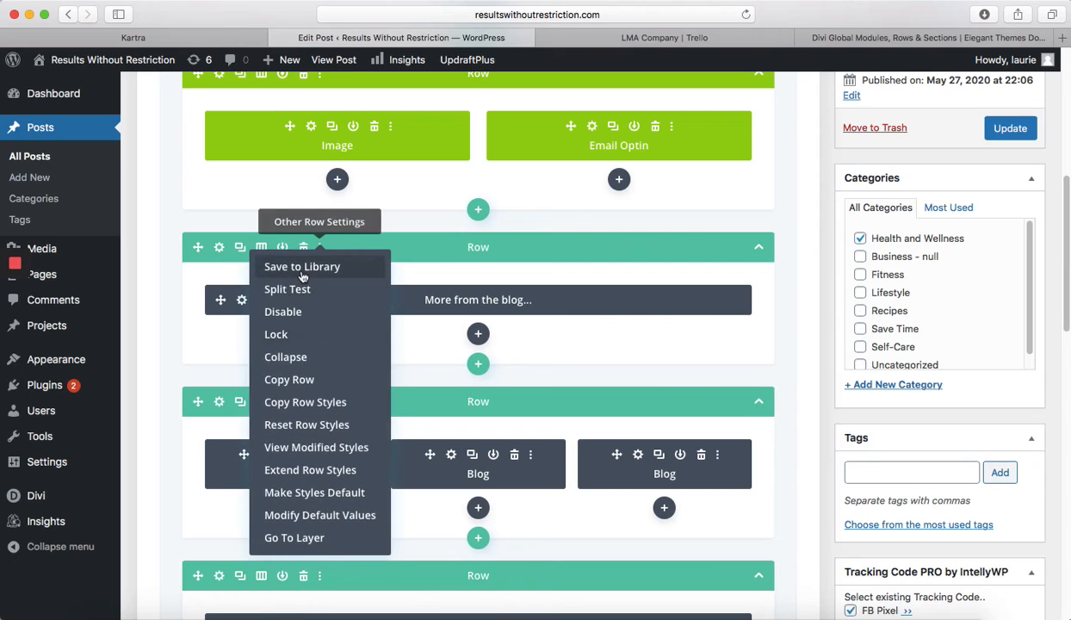
pyautogui.click(302, 267)
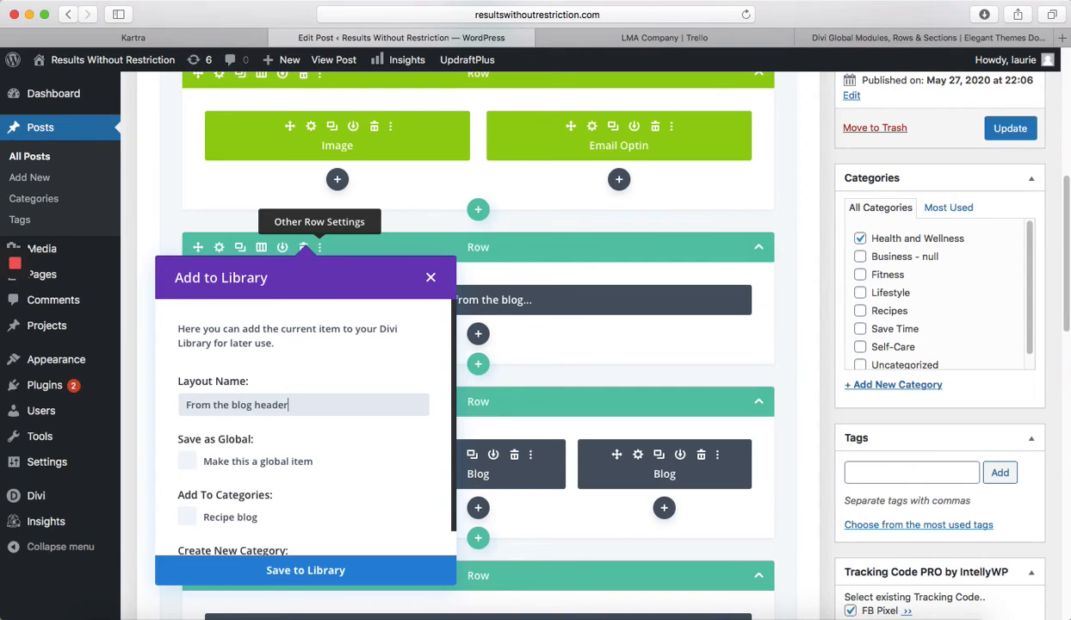
pyautogui.click(187, 460)
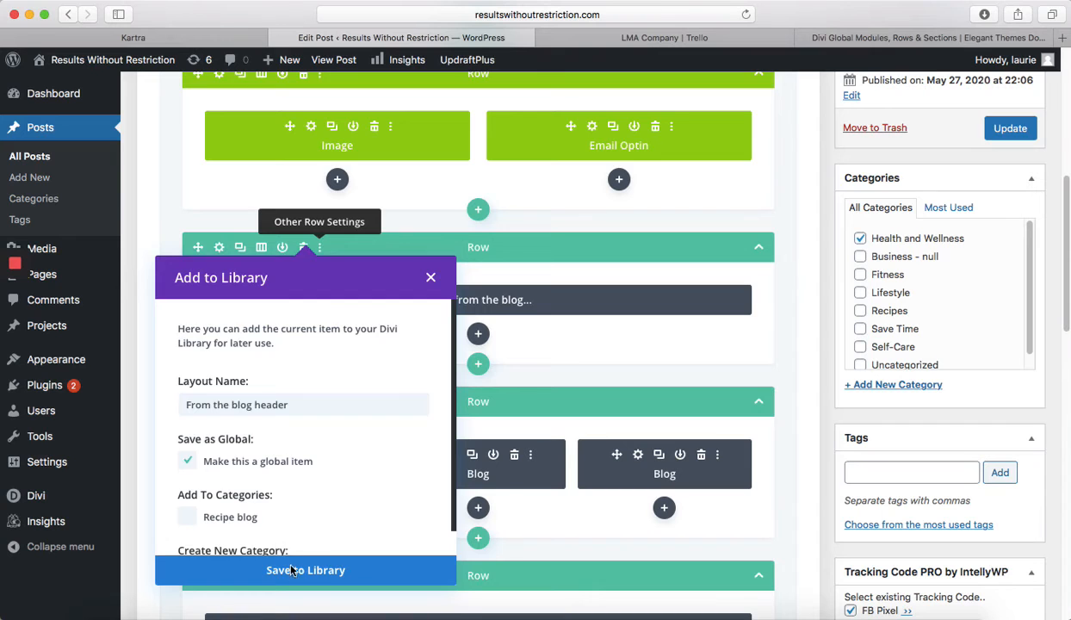
pyautogui.click(284, 569)
# Save the row with the three Blog modules to the library as a global item named "Blog Roll".
pyautogui.scroll(-3, 413, 429)
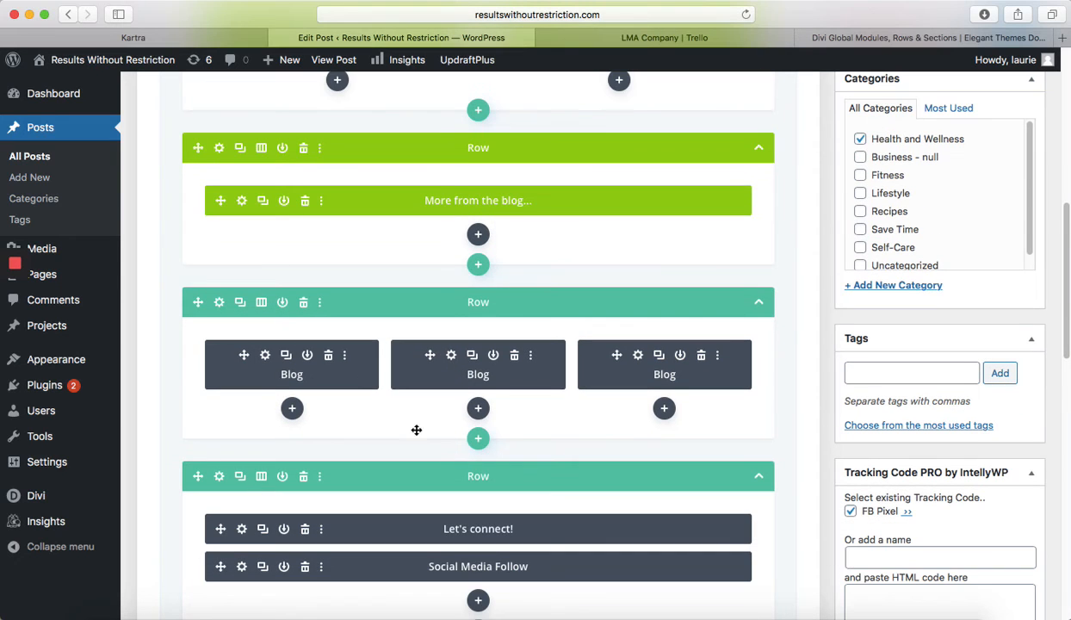
pyautogui.click(320, 304)
pyautogui.click(291, 328)
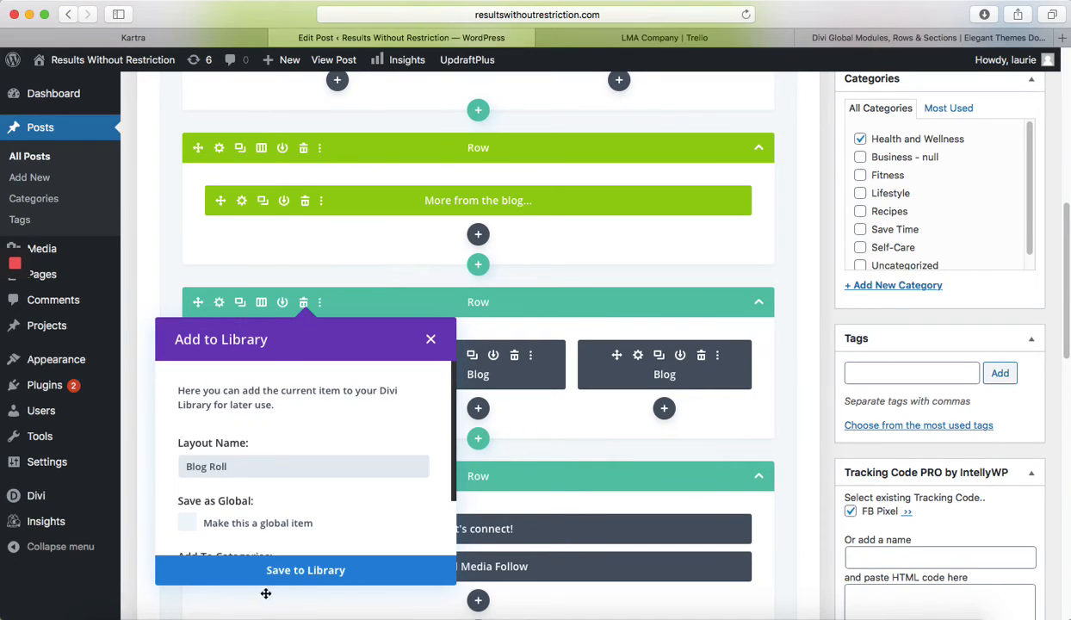
pyautogui.click(188, 523)
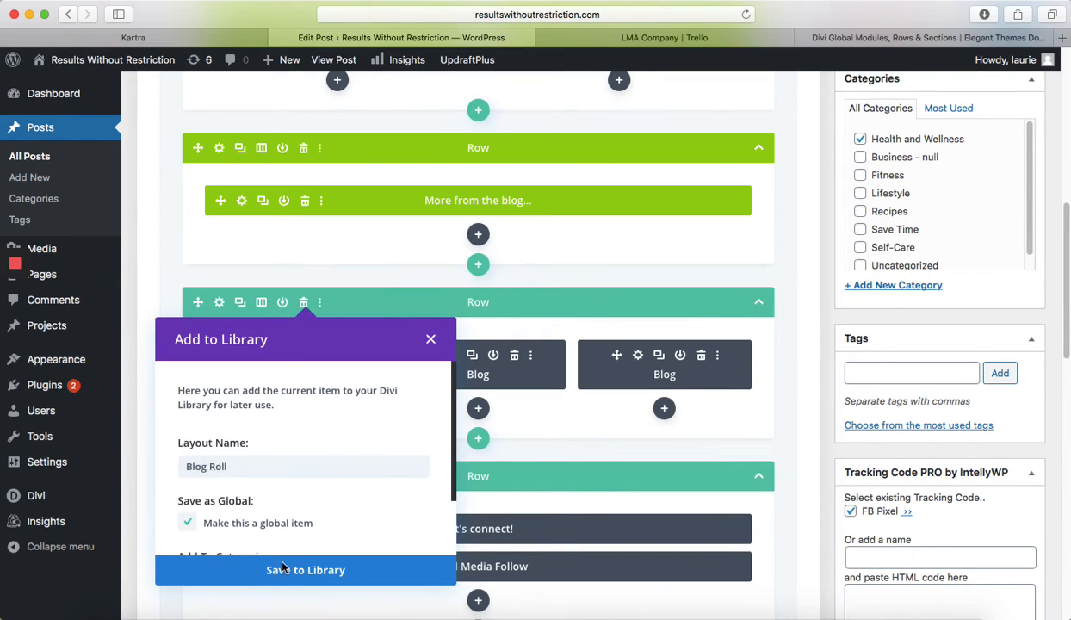
pyautogui.click(269, 570)
# Save the row with "Let's connect!" and Social Media Follow to the library as a global item named "Social Media".
pyautogui.scroll(-2, 482, 432)
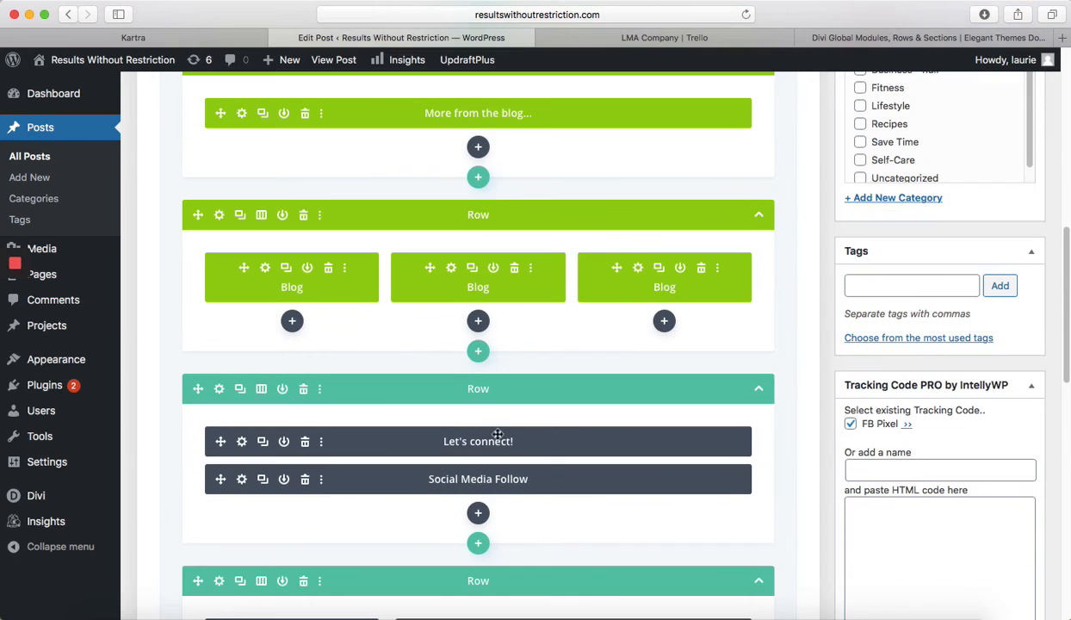
pyautogui.click(319, 390)
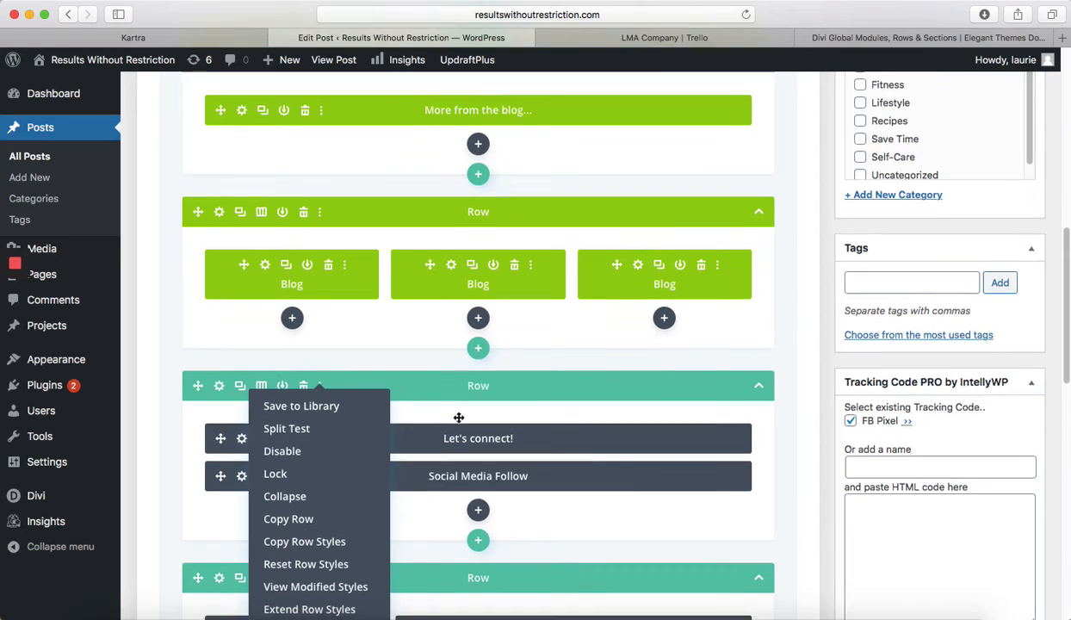
pyautogui.scroll(-1, 457, 411)
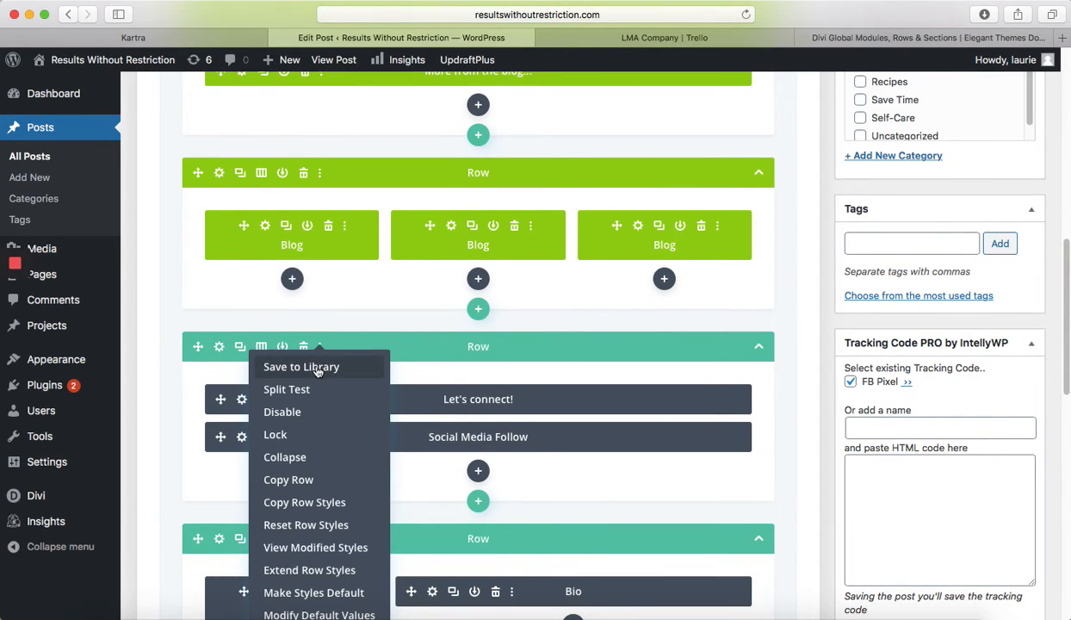
pyautogui.click(317, 370)
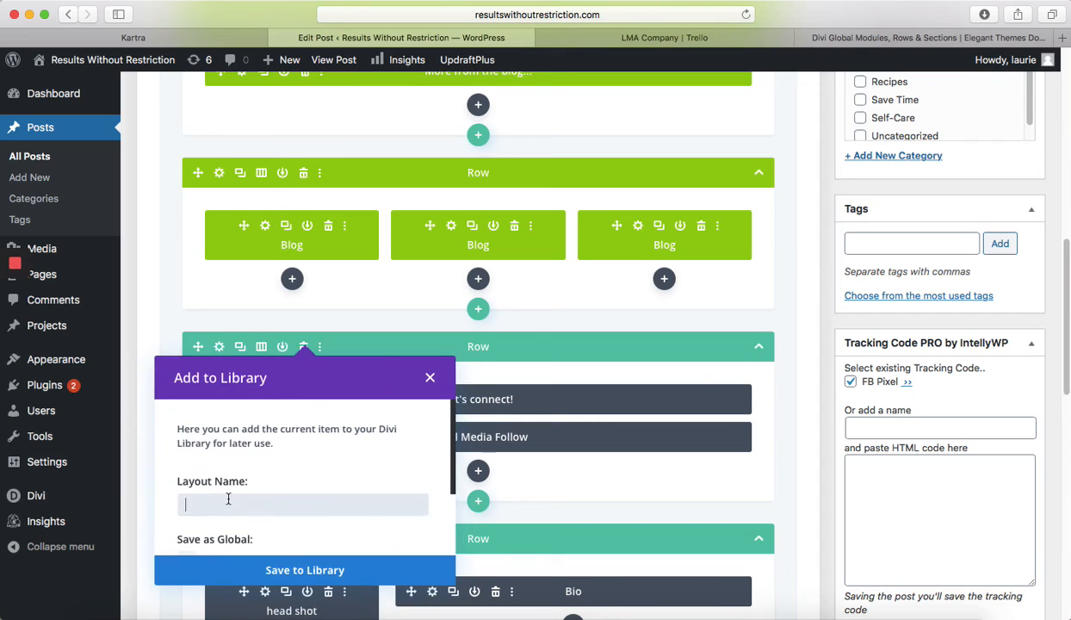
pyautogui.write('Le')
pyautogui.press('BackSpace')
pyautogui.write('Social Medai')
pyautogui.press('BackSpace')
pyautogui.scroll(-4, 258, 460)
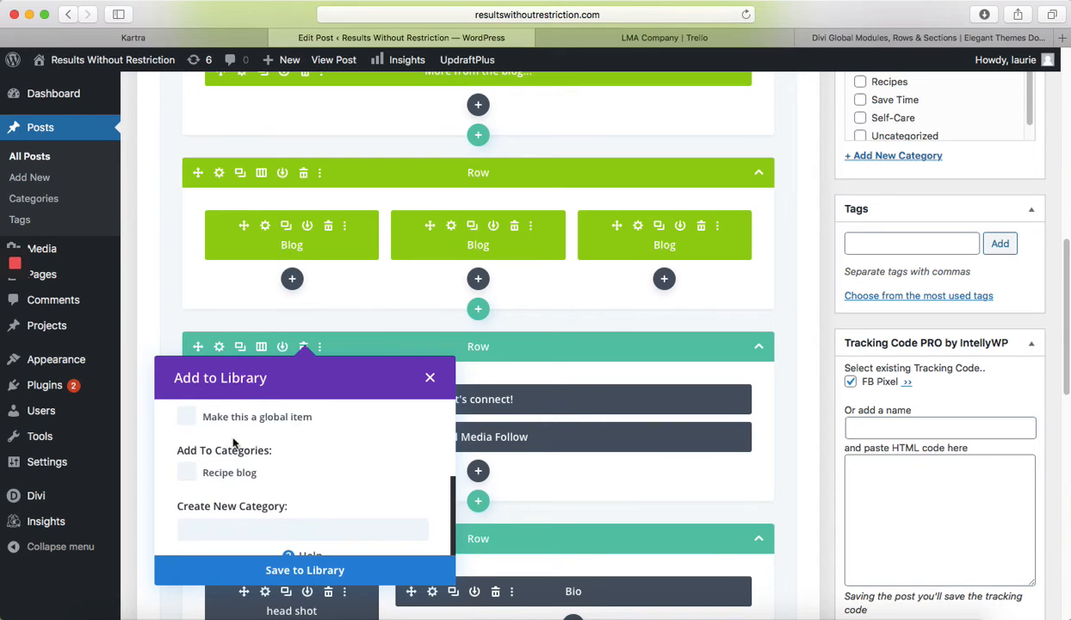
pyautogui.click(188, 416)
pyautogui.click(312, 570)
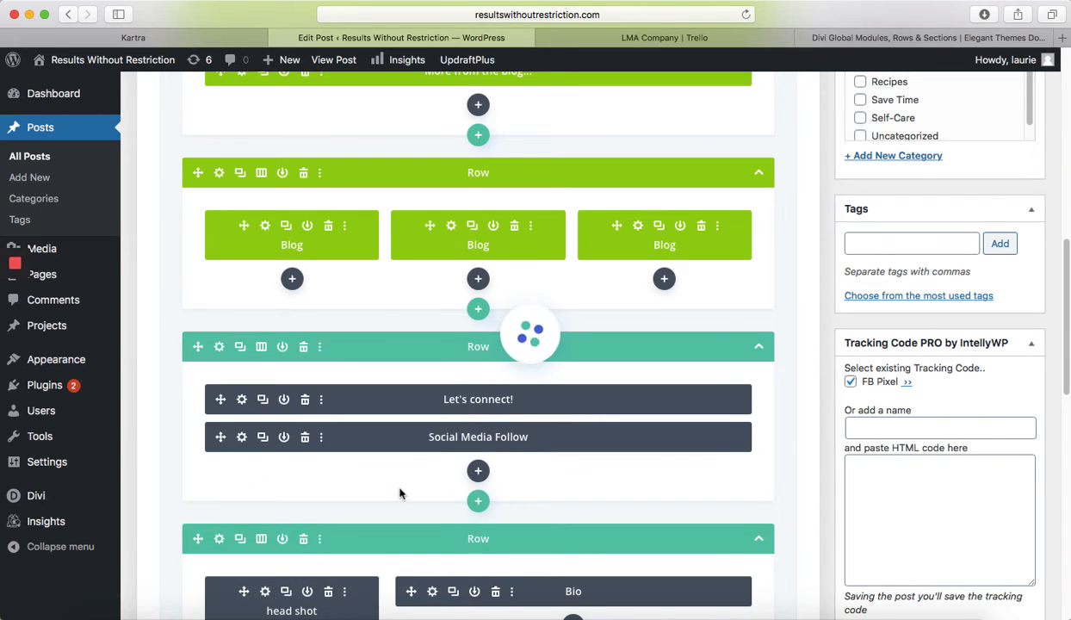
# Save the row with the head shot and Bio to the library as a global item named "About Me".
pyautogui.scroll(-1, 422, 472)
pyautogui.scroll(-5, 425, 471)
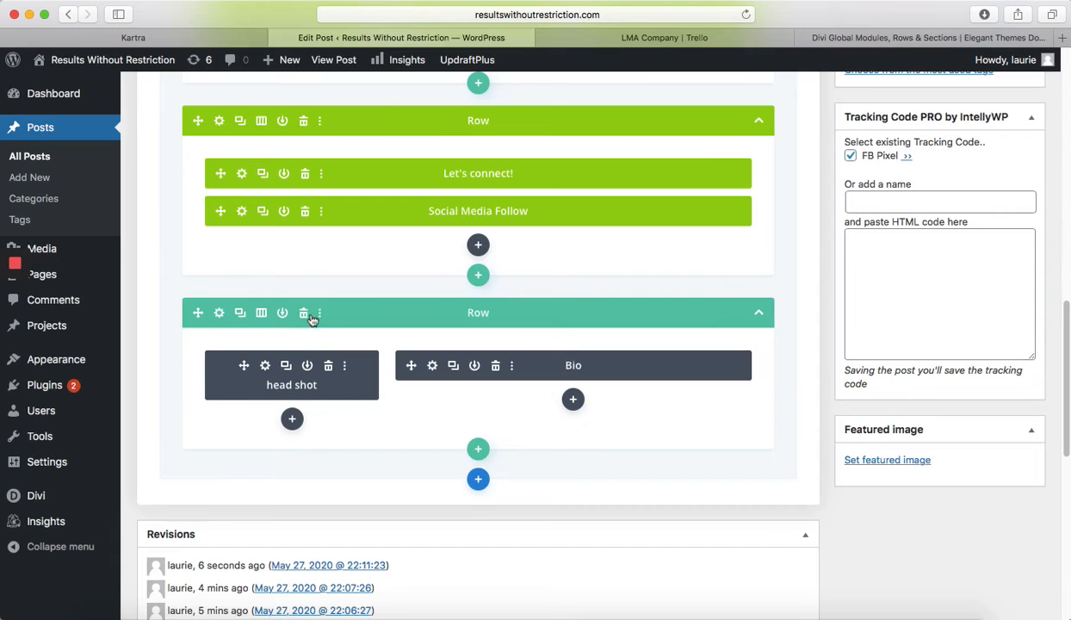
pyautogui.click(319, 312)
pyautogui.click(315, 337)
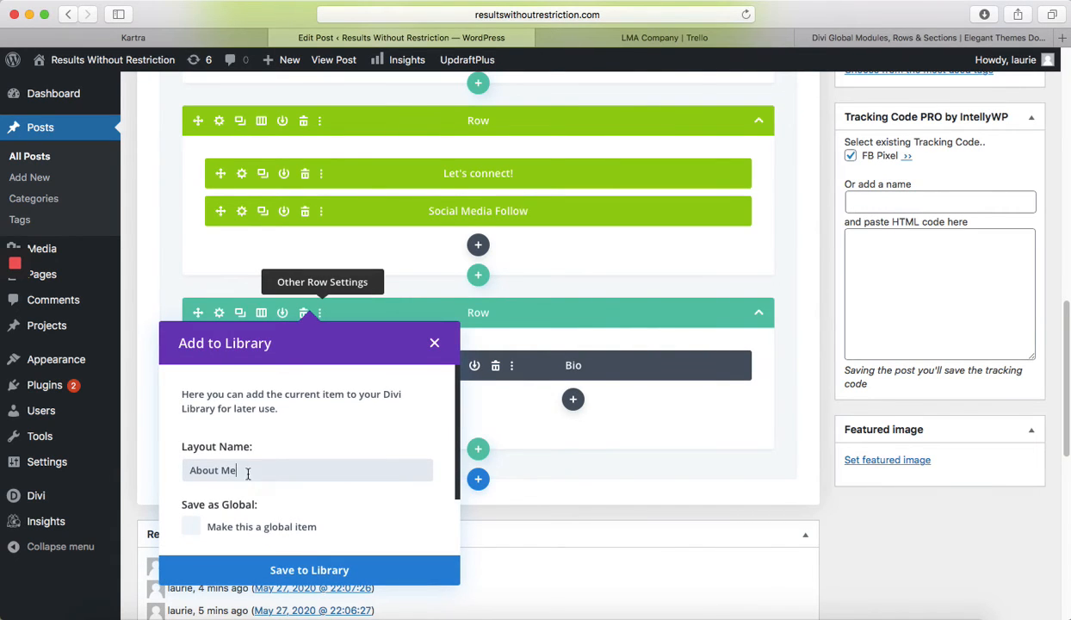
pyautogui.scroll(-3, 247, 472)
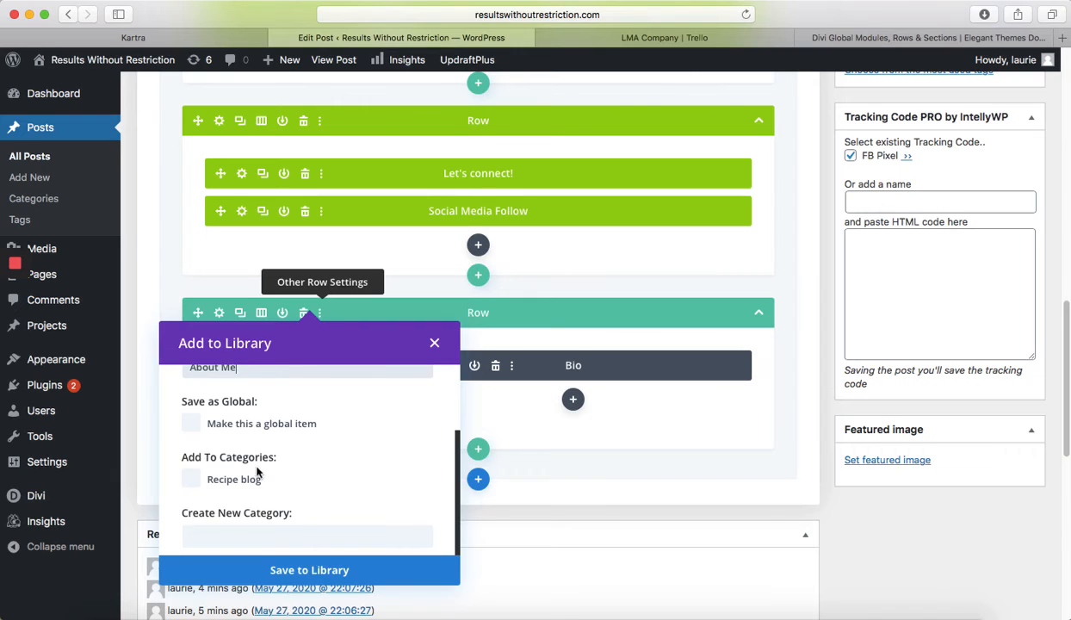
pyautogui.click(190, 423)
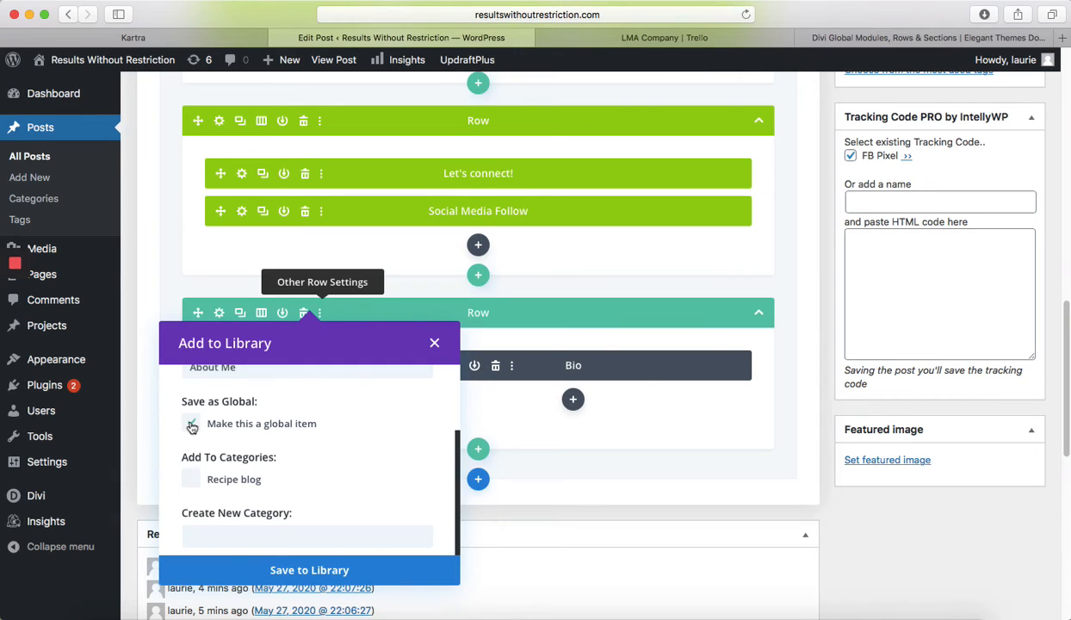
pyautogui.click(330, 575)
# Review the post's rows in the Divi Builder to check which ones are global.
pyautogui.scroll(10, 674, 447)
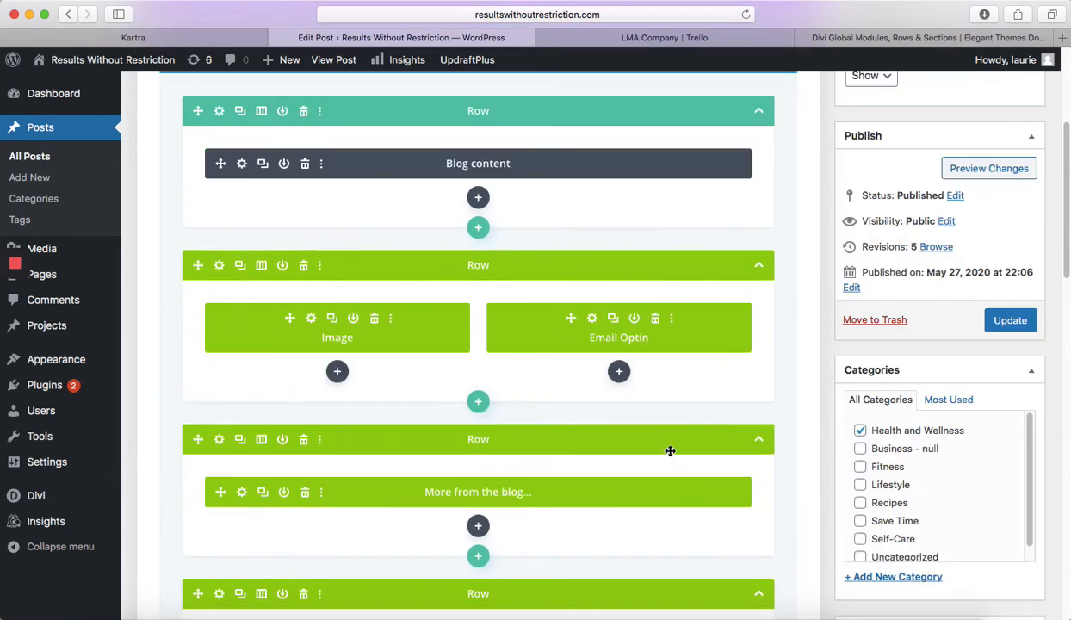
pyautogui.scroll(1, 670, 451)
pyautogui.scroll(2, 477, 347)
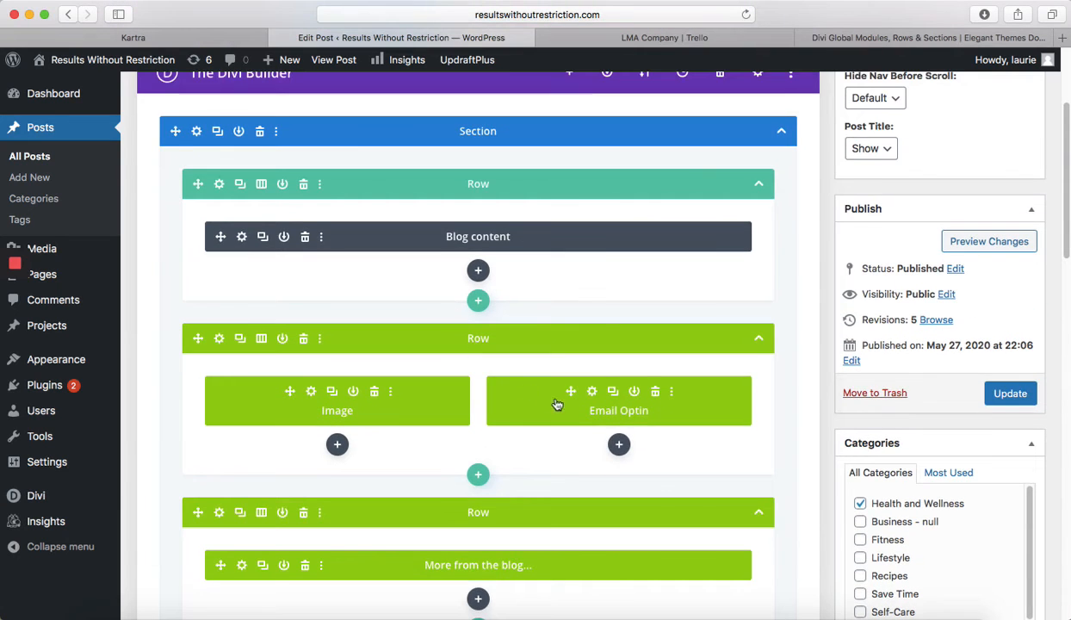
pyautogui.scroll(3, 382, 412)
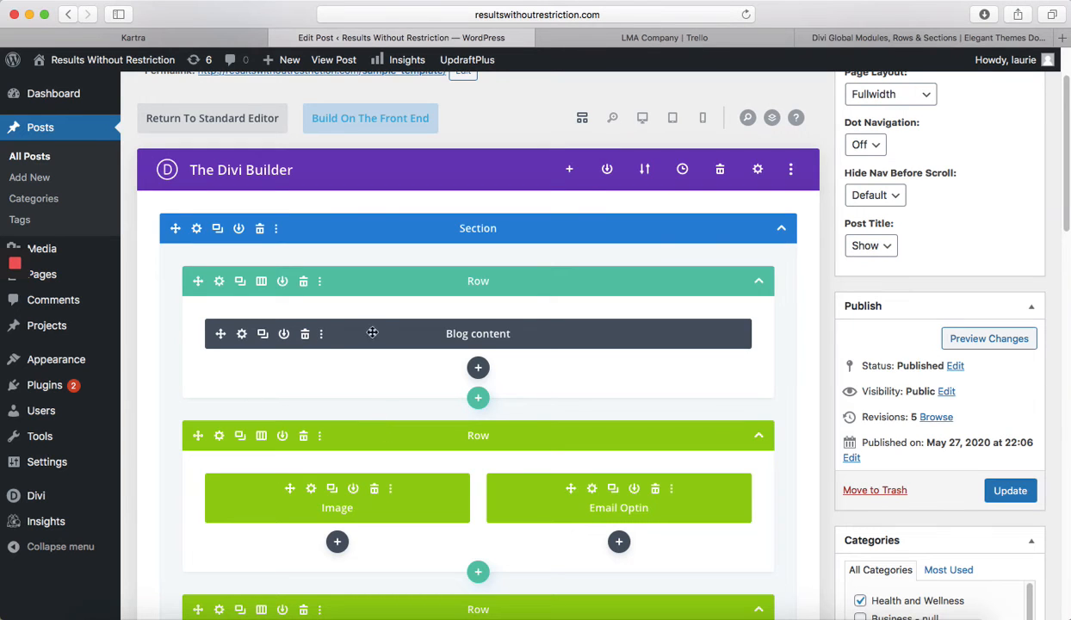
pyautogui.scroll(-6, 564, 435)
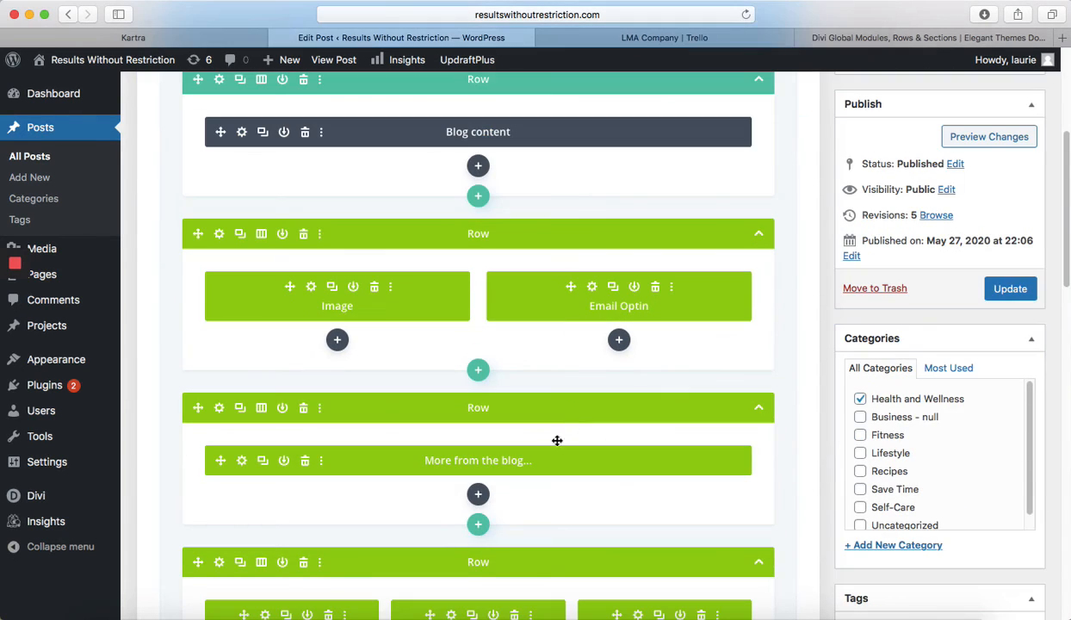
pyautogui.scroll(8, 617, 402)
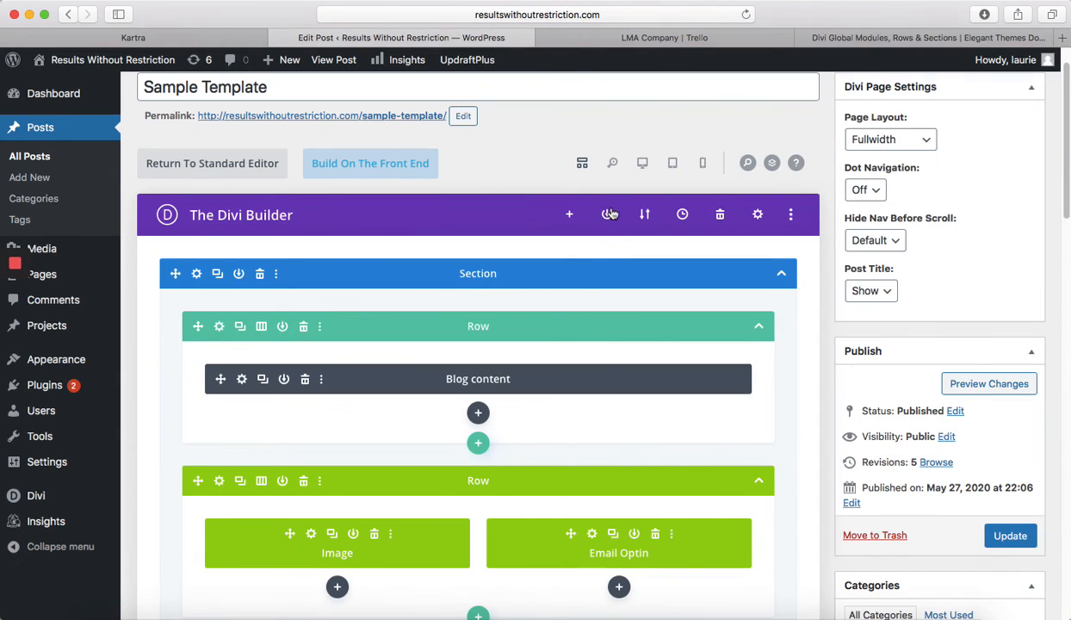
pyautogui.click(607, 214)
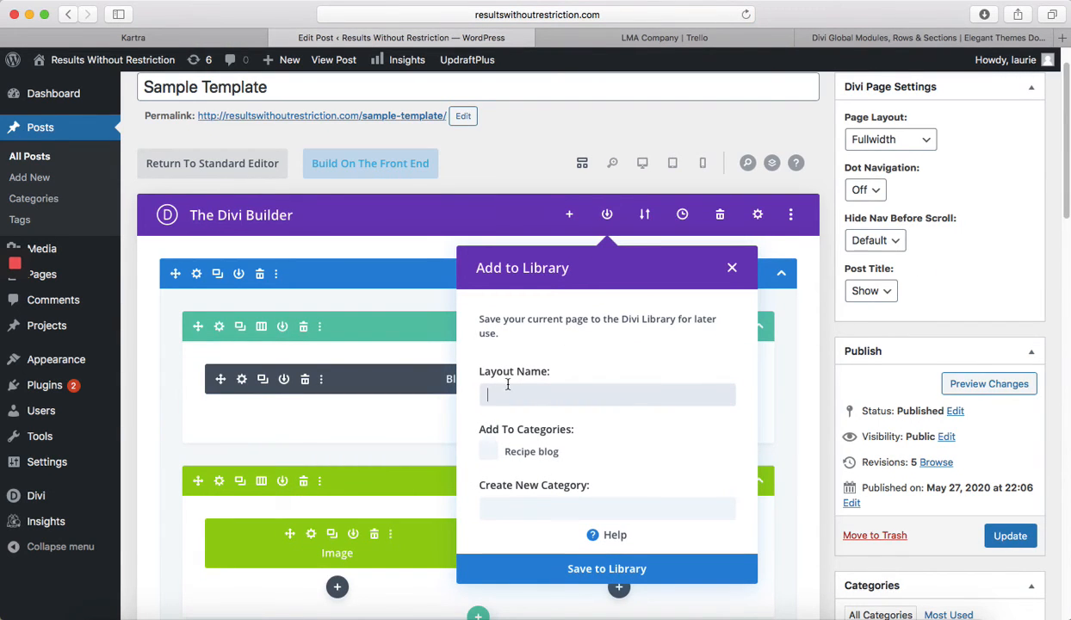
pyautogui.hotkey('shift', 'space')
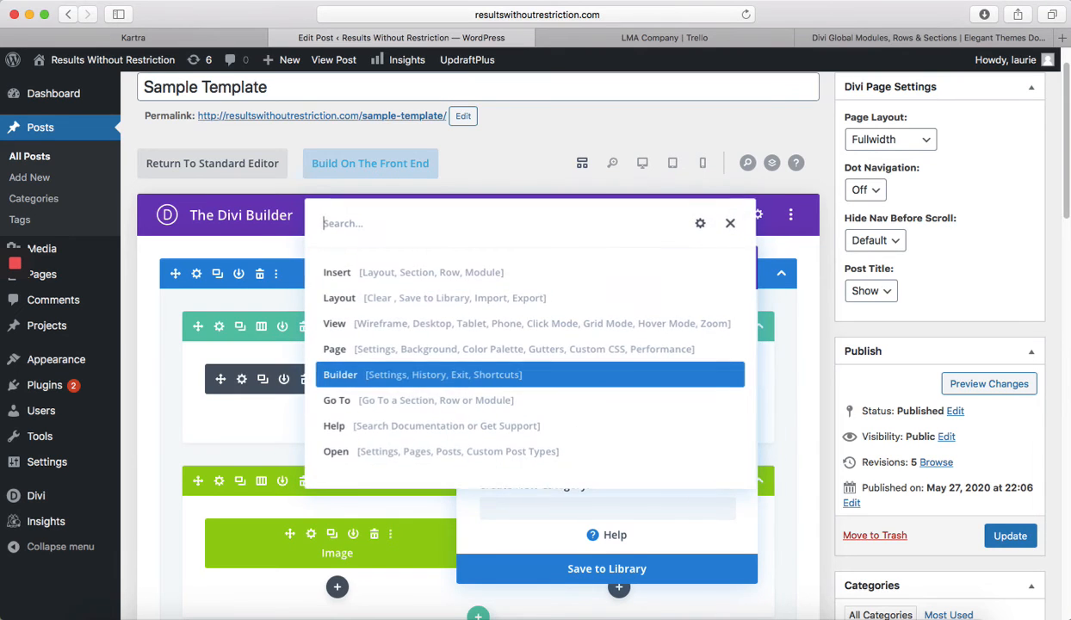
pyautogui.click(731, 223)
pyautogui.click(611, 215)
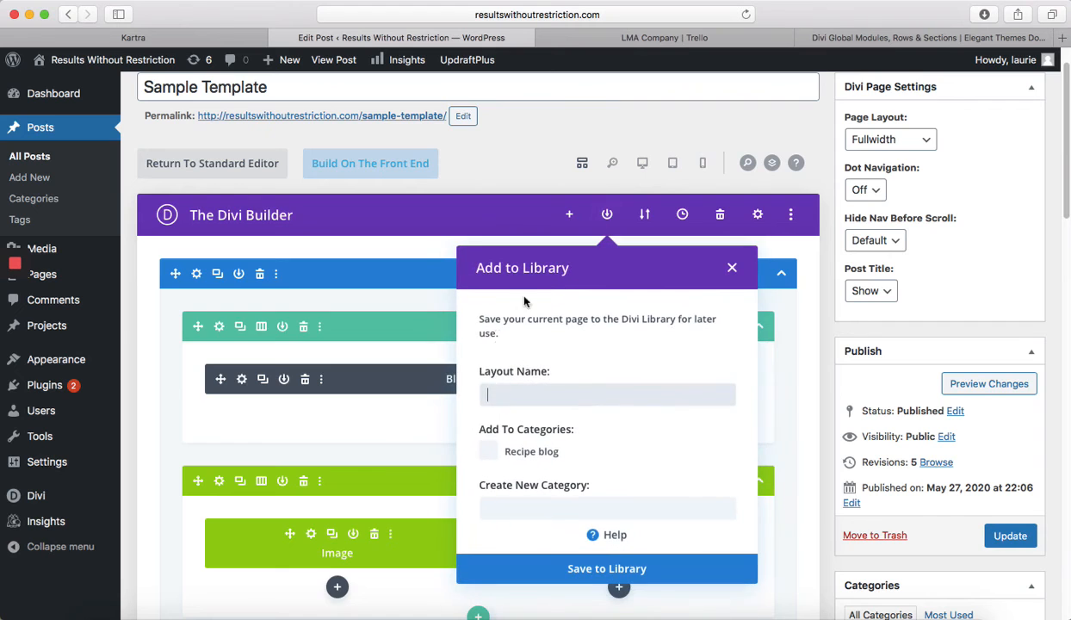
pyautogui.hotkey('shift', 'space')
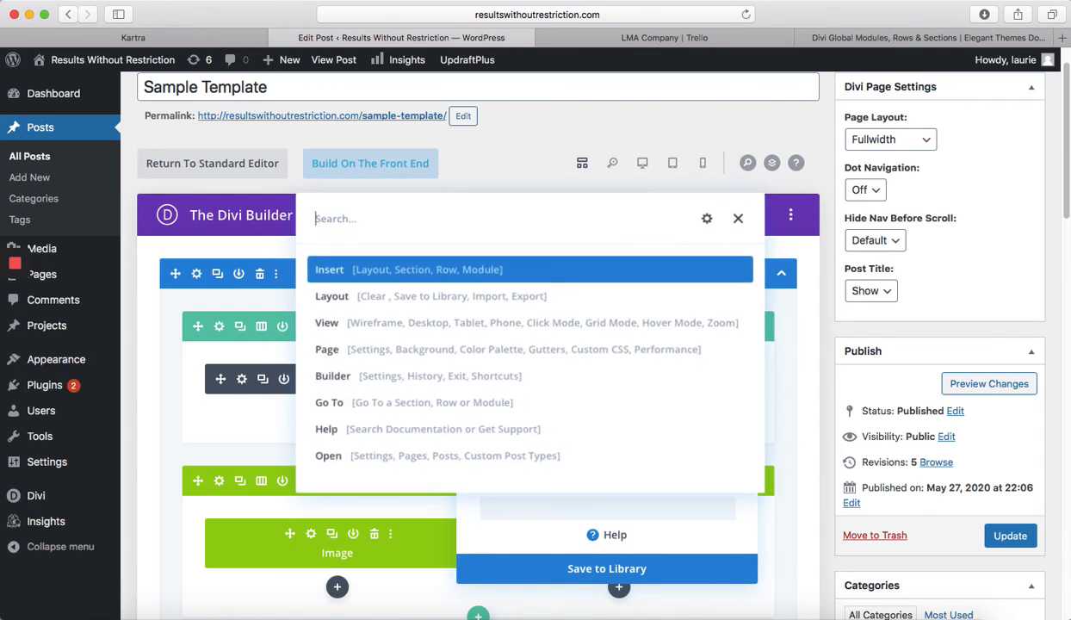
pyautogui.write('po')
pyautogui.press('Escape')
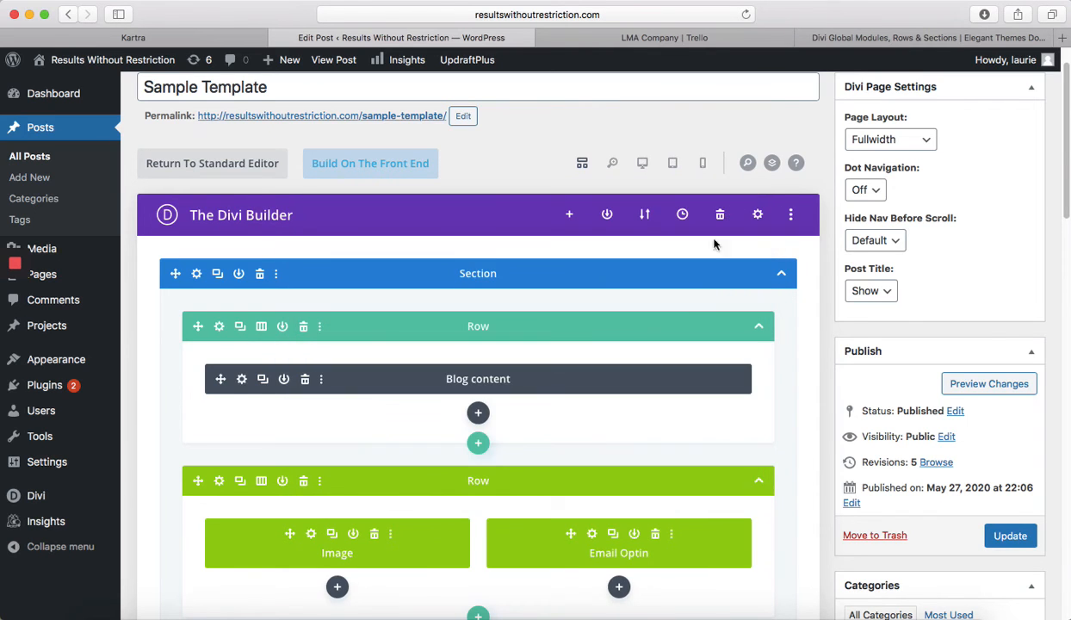
pyautogui.click(607, 214)
pyautogui.write('B')
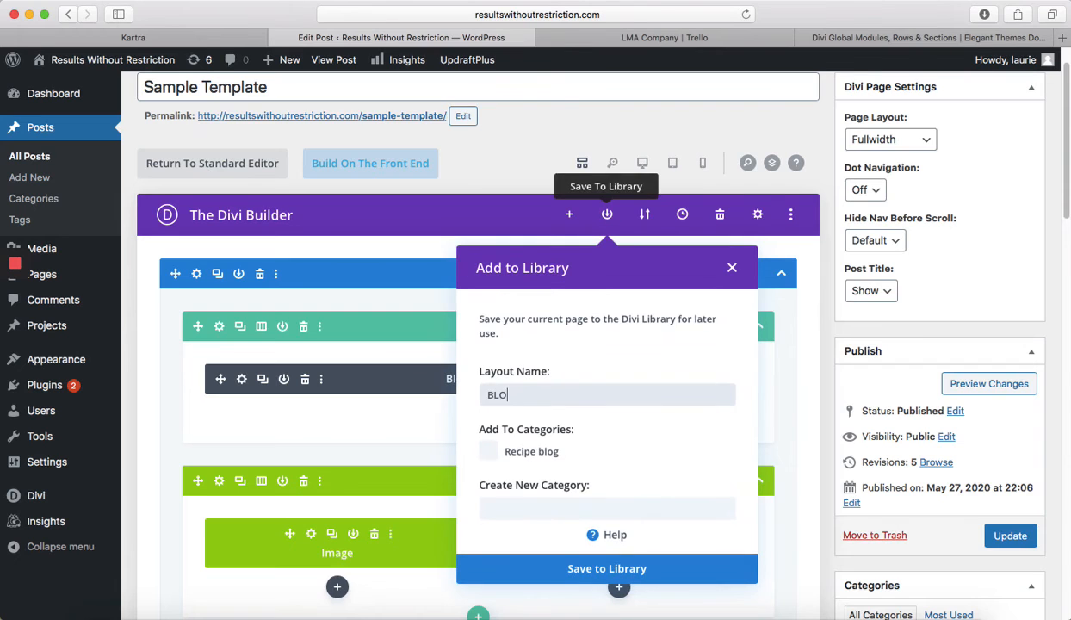
pyautogui.write('LO')
pyautogui.hotkey('shift', 'space')
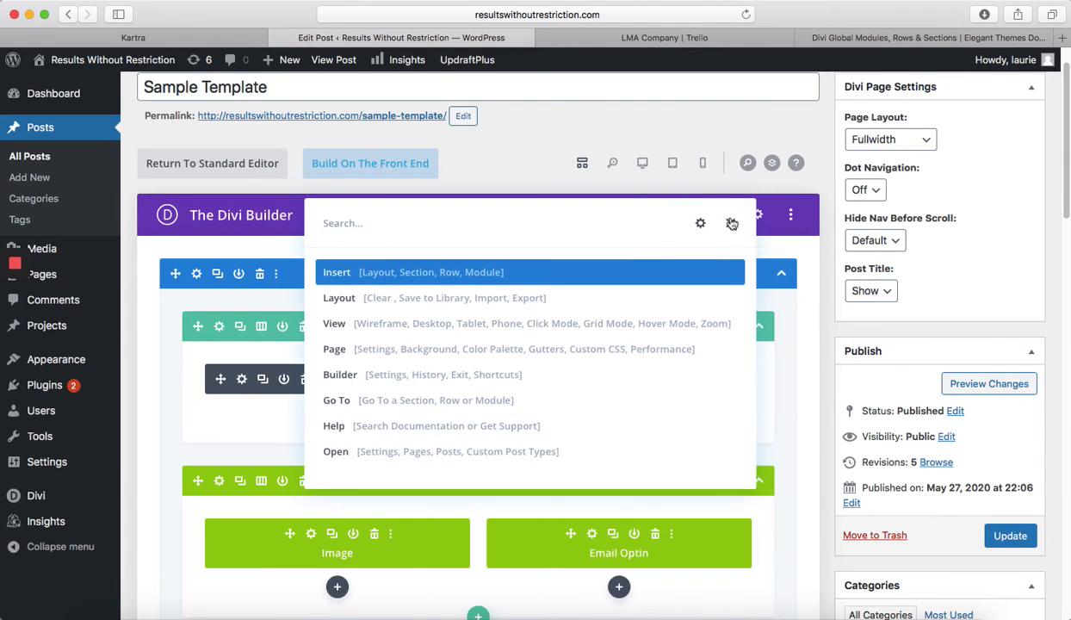
pyautogui.press('Escape')
# Save the whole page layout with its global rows to the library as "BLOG POST" and update the post.
pyautogui.click(607, 214)
pyautogui.write('BLOG POST')
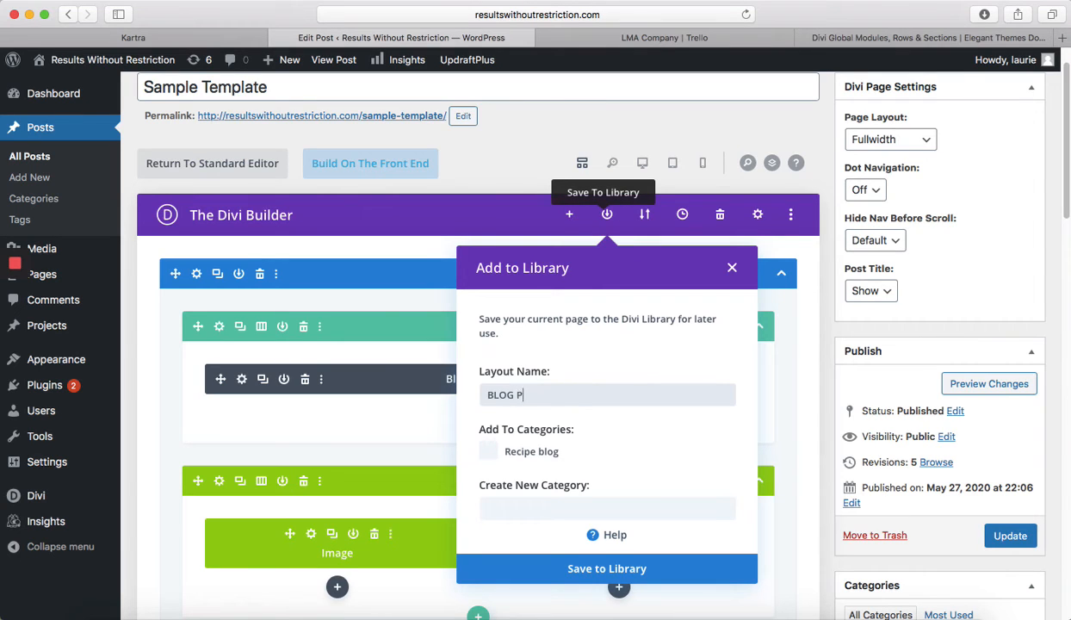
pyautogui.click(607, 568)
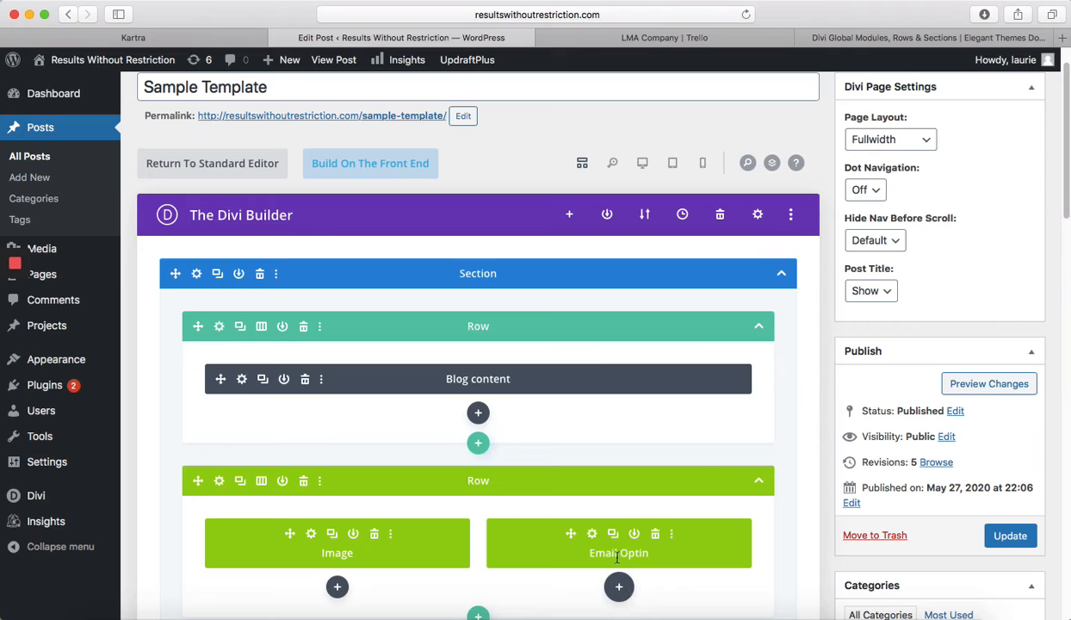
pyautogui.click(1010, 535)
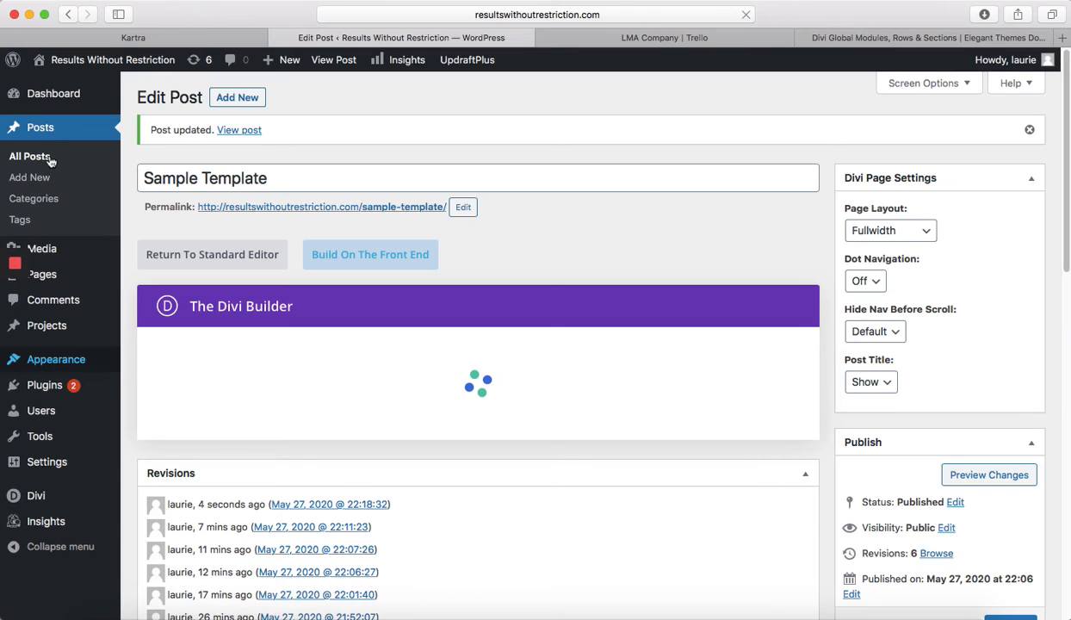
# Leave the sample template and start a new blog post.
pyautogui.click(45, 95)
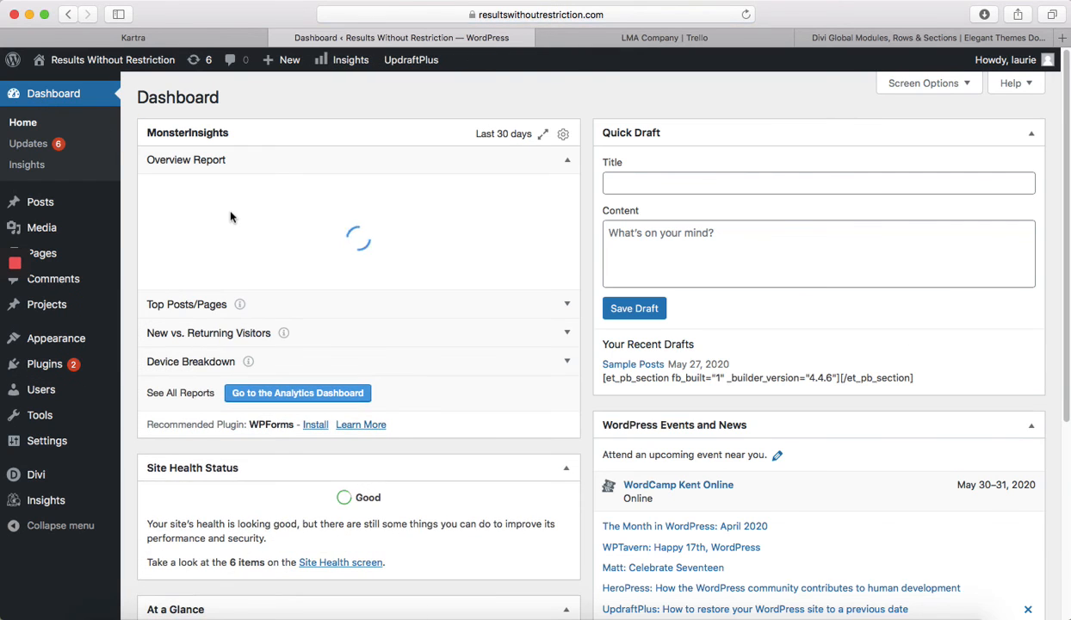
pyautogui.moveTo(35, 209)
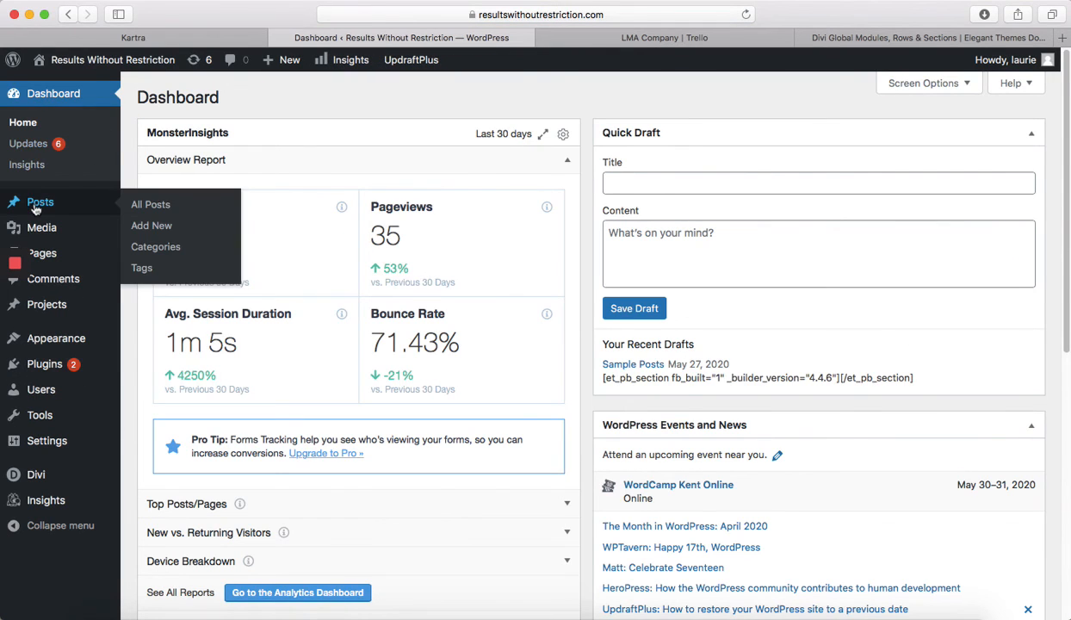
pyautogui.click(145, 230)
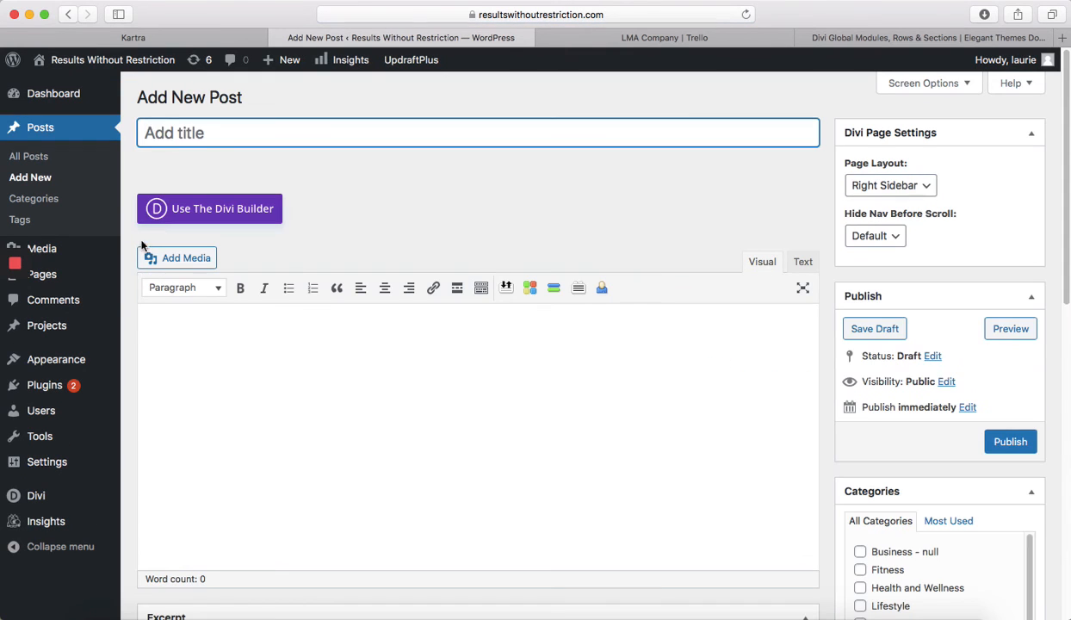
pyautogui.click(259, 353)
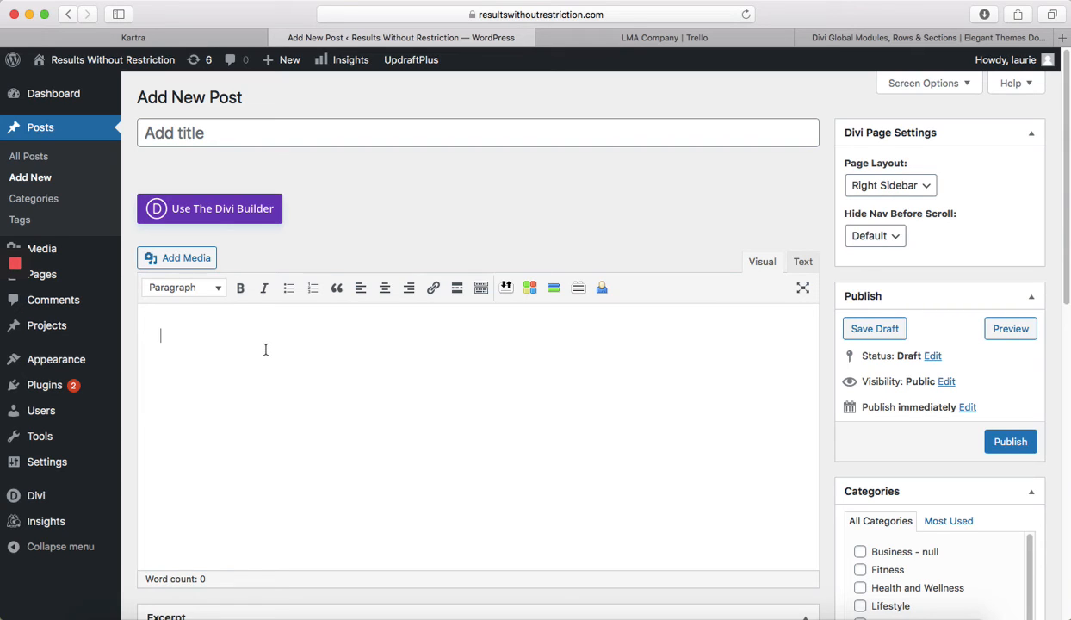
pyautogui.write('NEW SA')
pyautogui.press('super+a')
pyautogui.press('BackSpace')
# Enable the Divi Builder for the new post and load the saved layout "Blog Post" from the library.
pyautogui.click(201, 210)
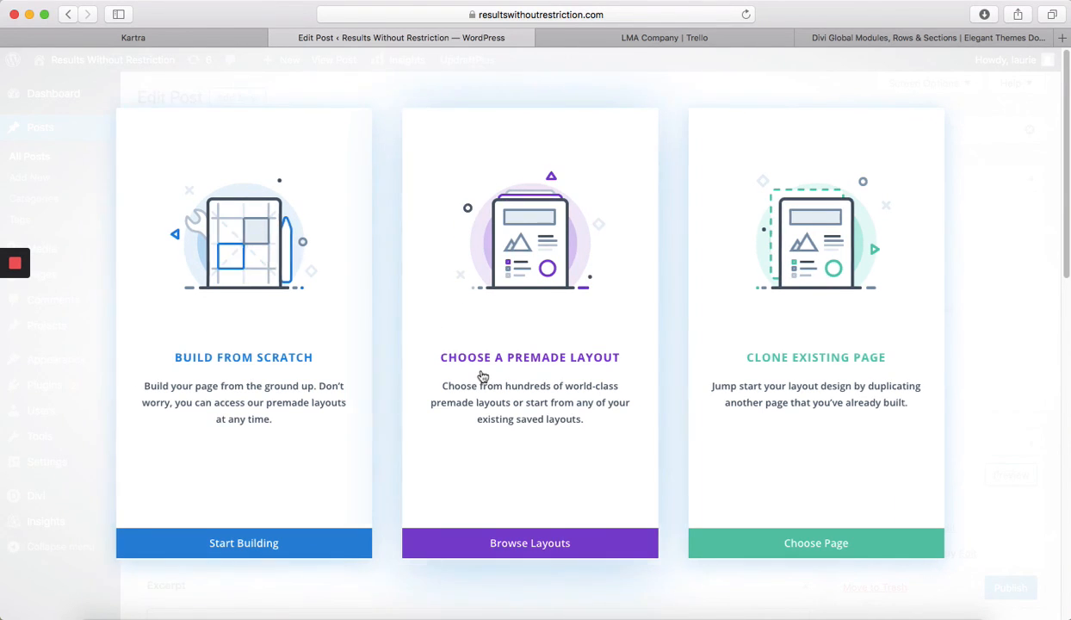
pyautogui.click(481, 376)
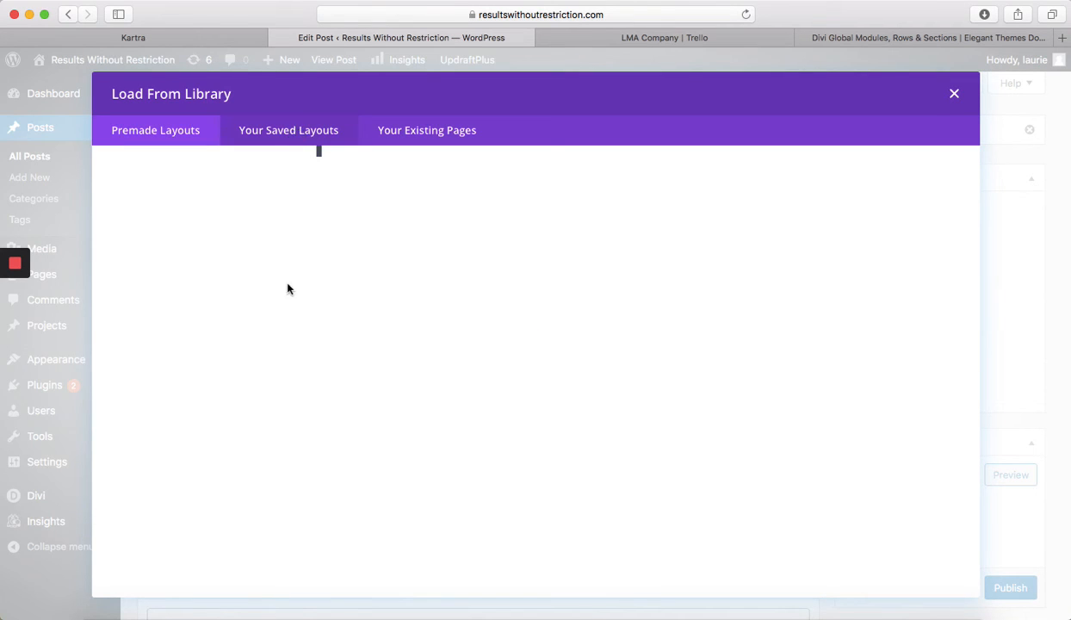
pyautogui.click(308, 130)
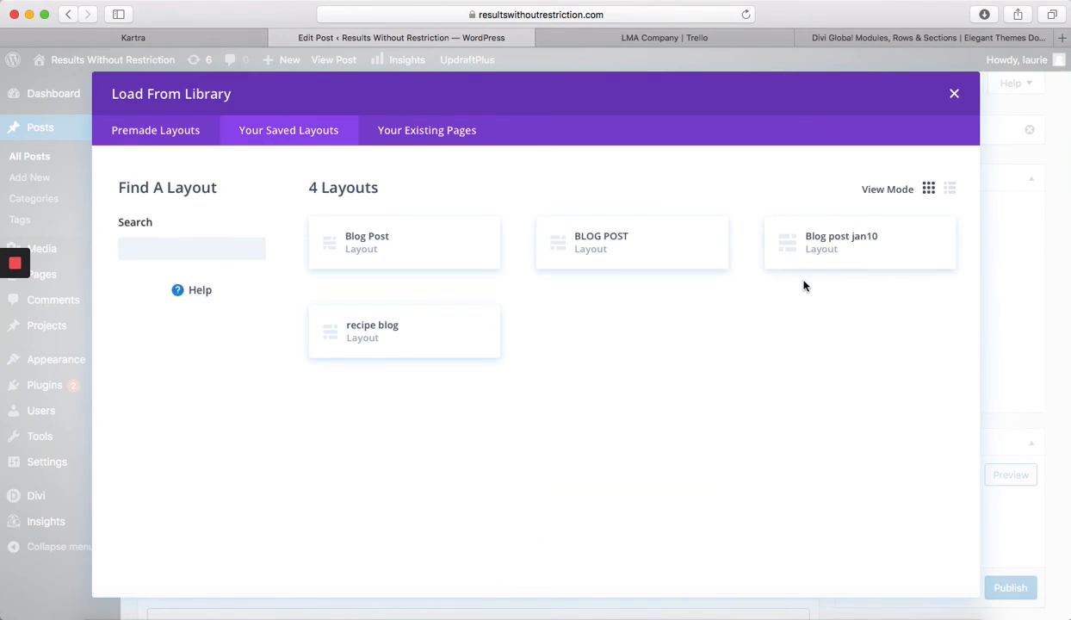
pyautogui.click(420, 246)
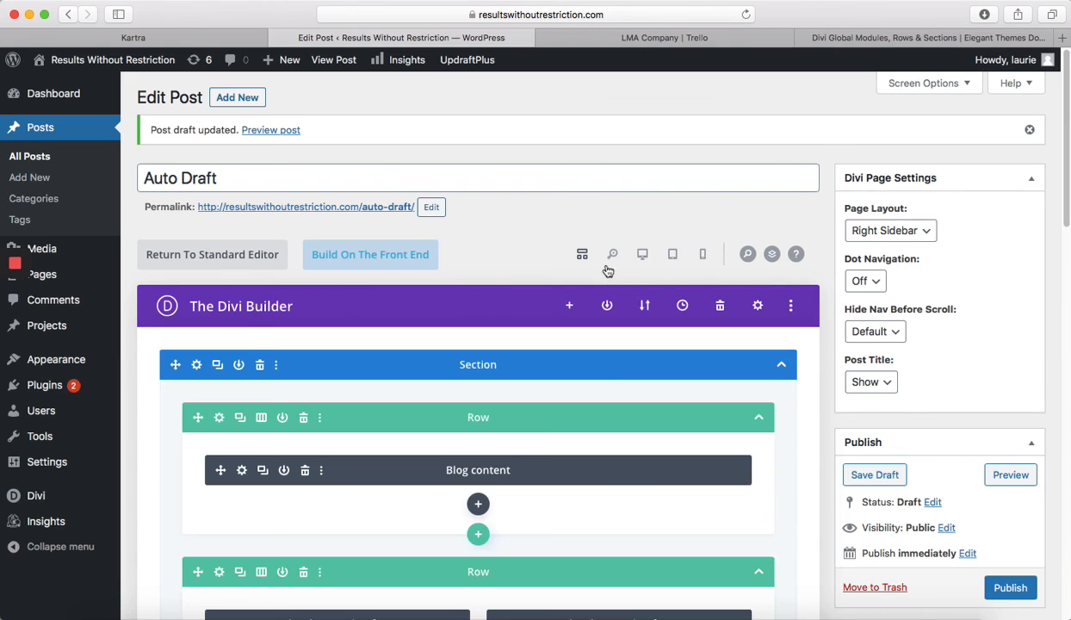
# Replace the post's existing content with the saved layout "BLOG POST" from the library.
pyautogui.click(569, 306)
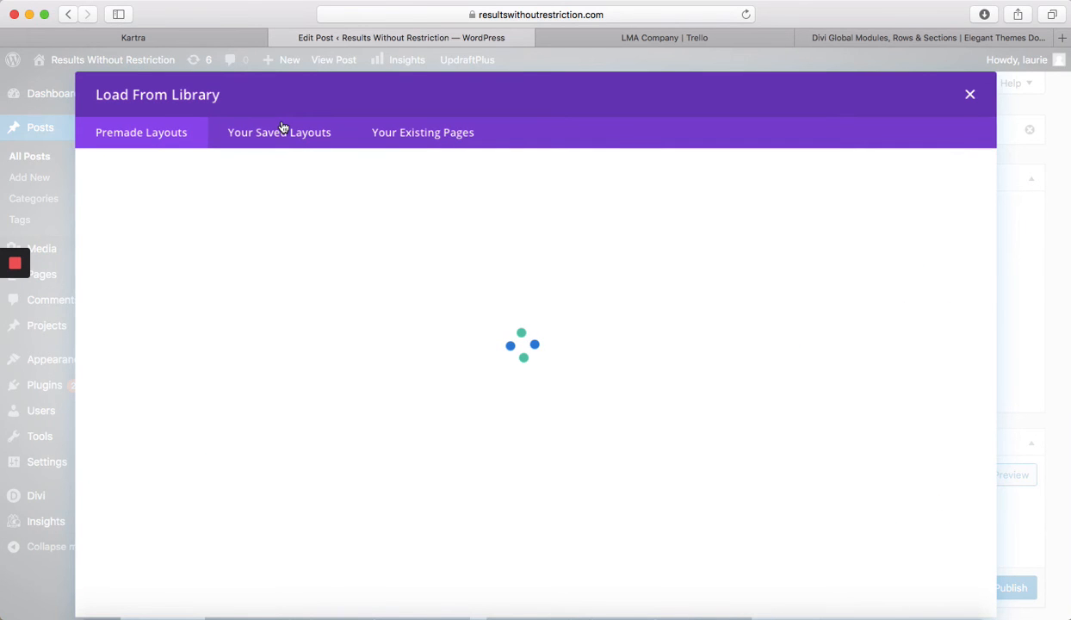
pyautogui.click(283, 131)
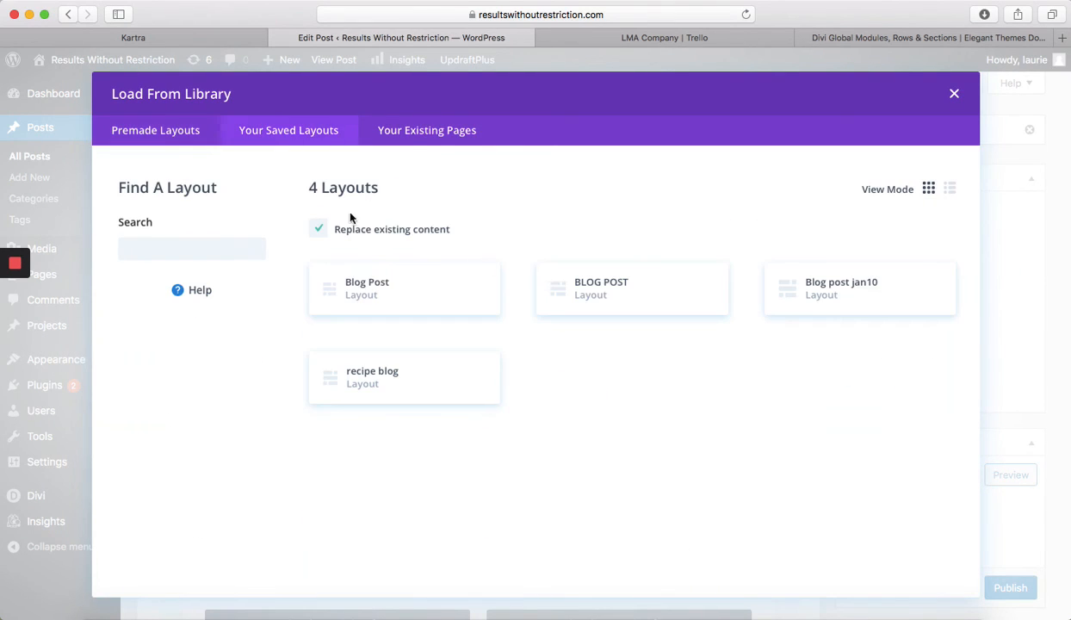
pyautogui.click(611, 296)
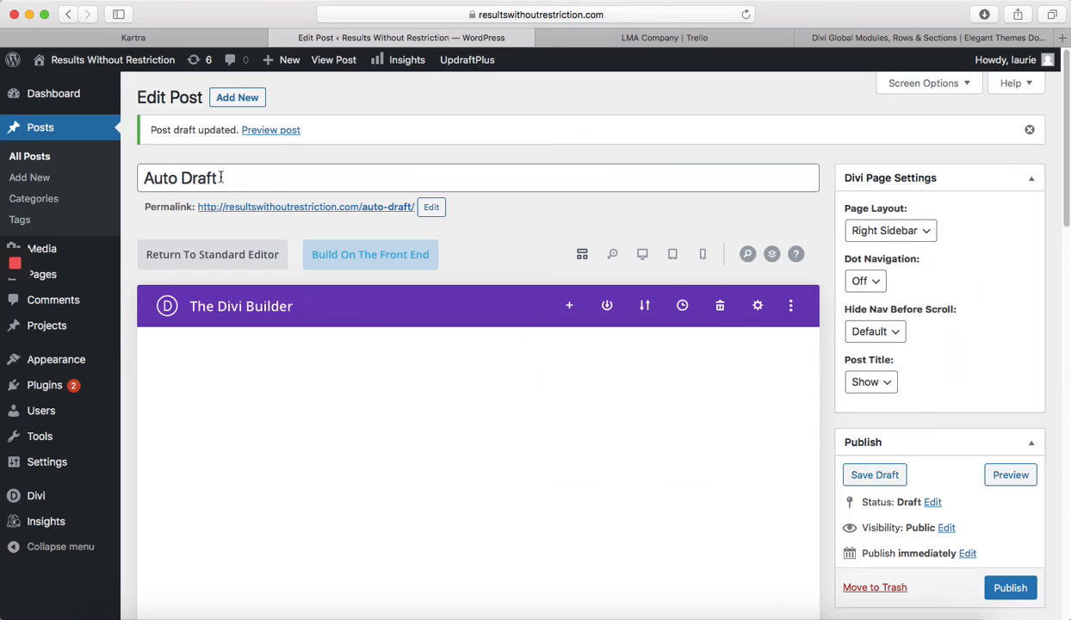
# Set the post title to "TITLE" and change the permalink slug to the same word.
pyautogui.moveTo(222, 177); pyautogui.dragTo(66, 177)
pyautogui.write('TITLE')
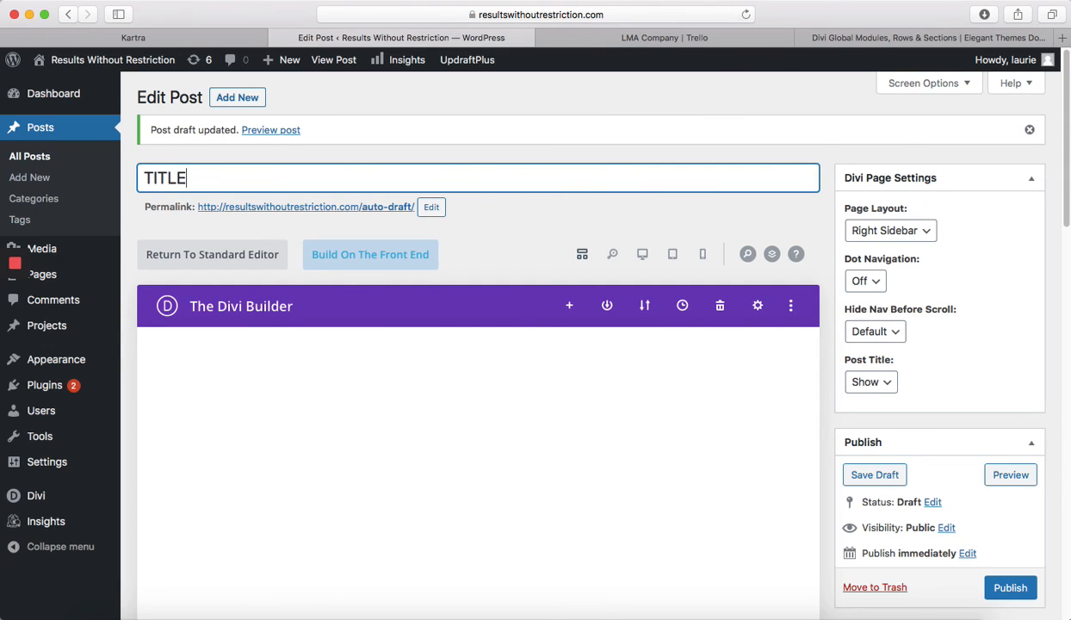
pyautogui.click(431, 206)
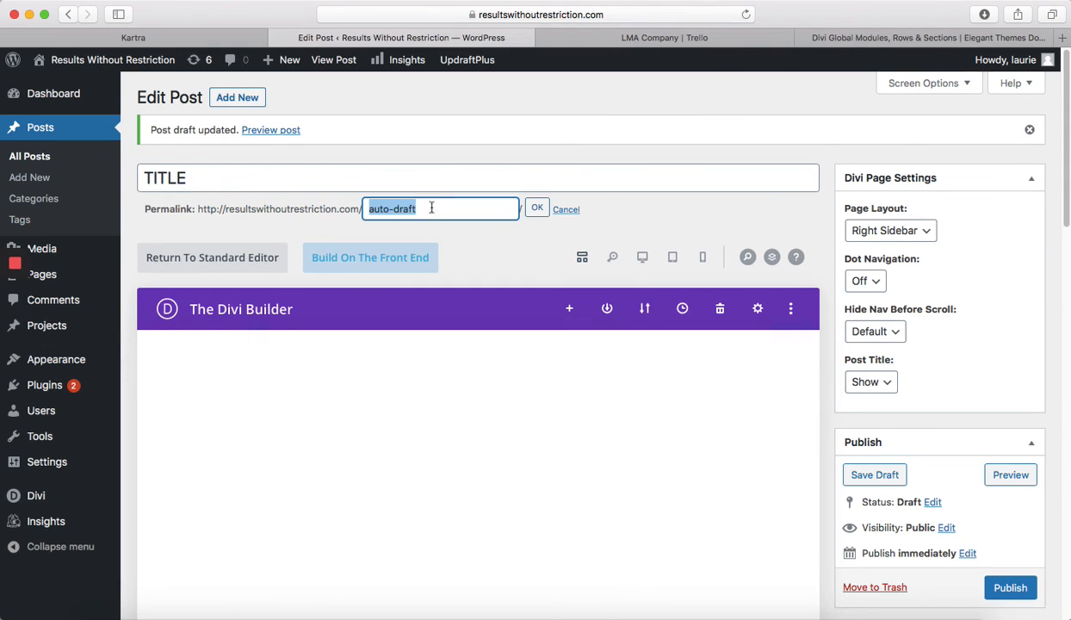
pyautogui.write('TITLE')
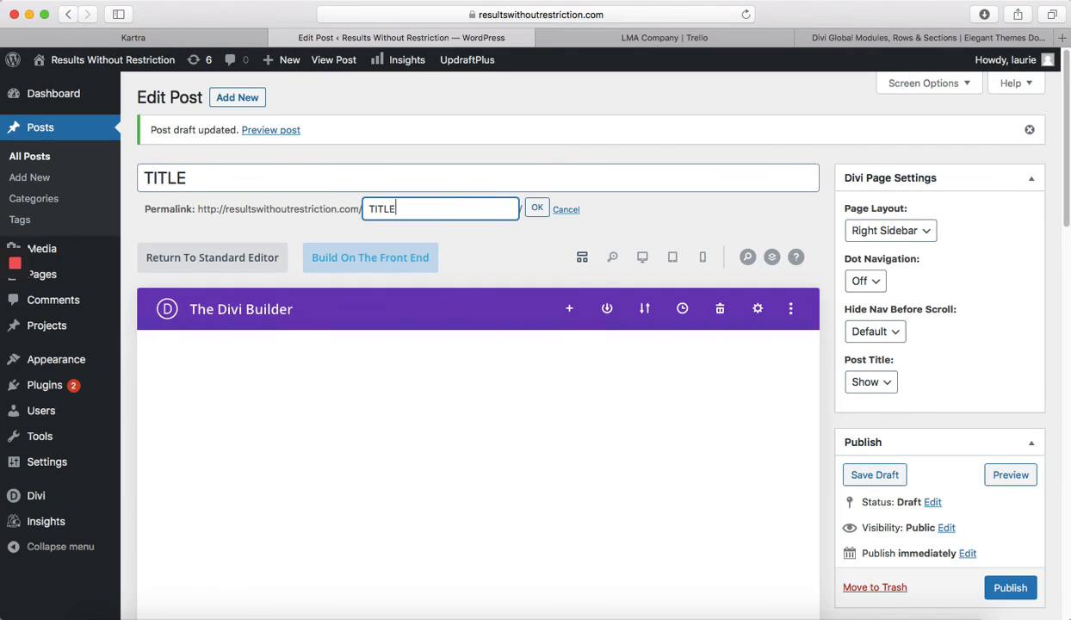
pyautogui.click(536, 208)
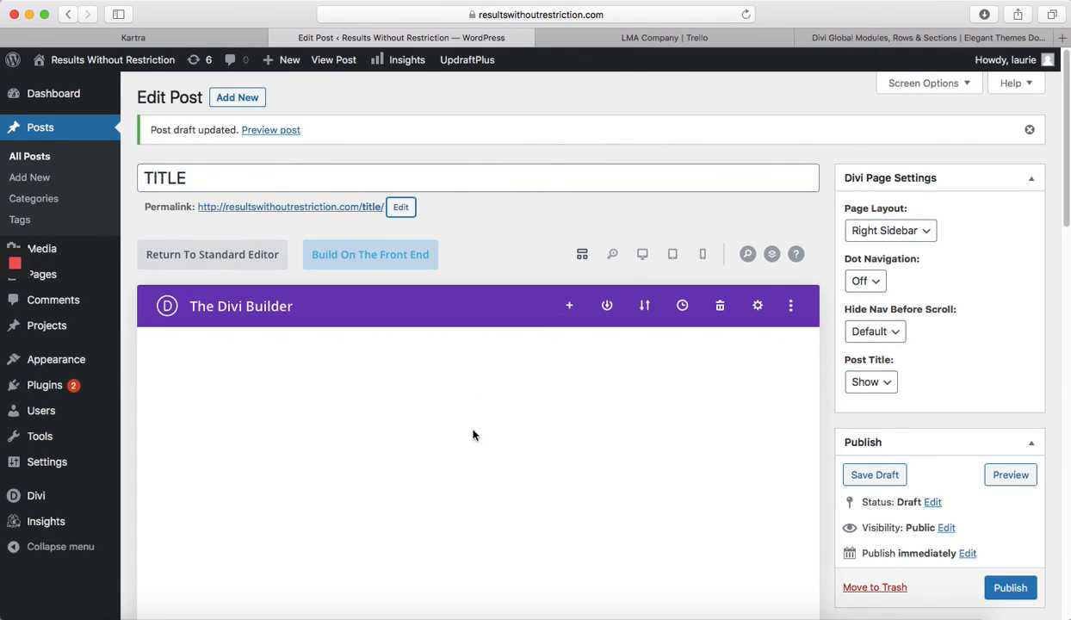
# Set the post's page layout to Fullwidth in the Divi page settings.
pyautogui.scroll(-3, 465, 432)
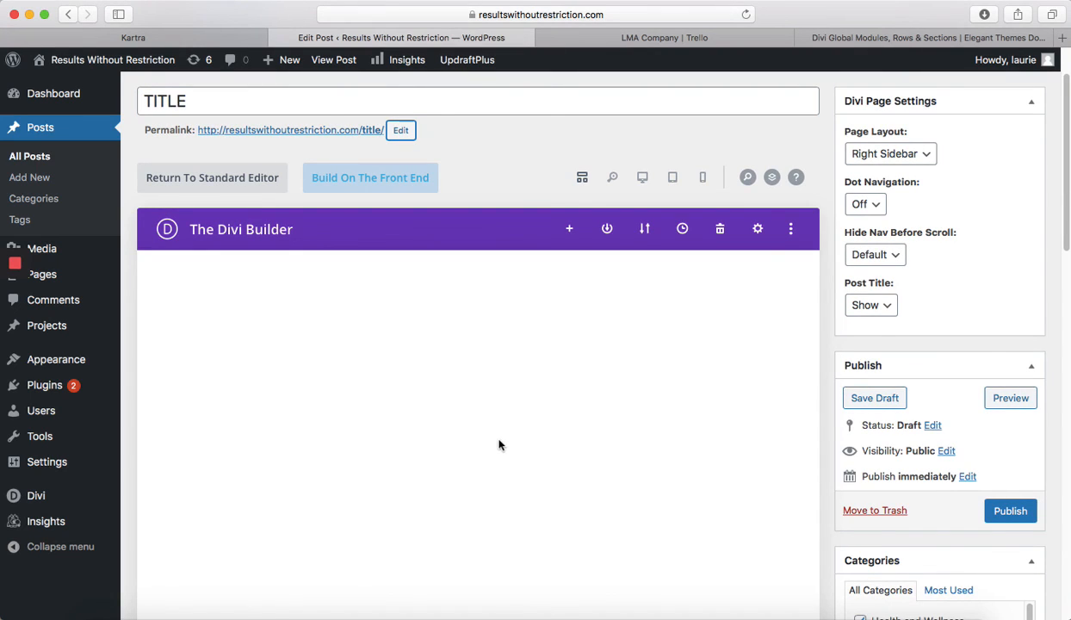
pyautogui.click(872, 155)
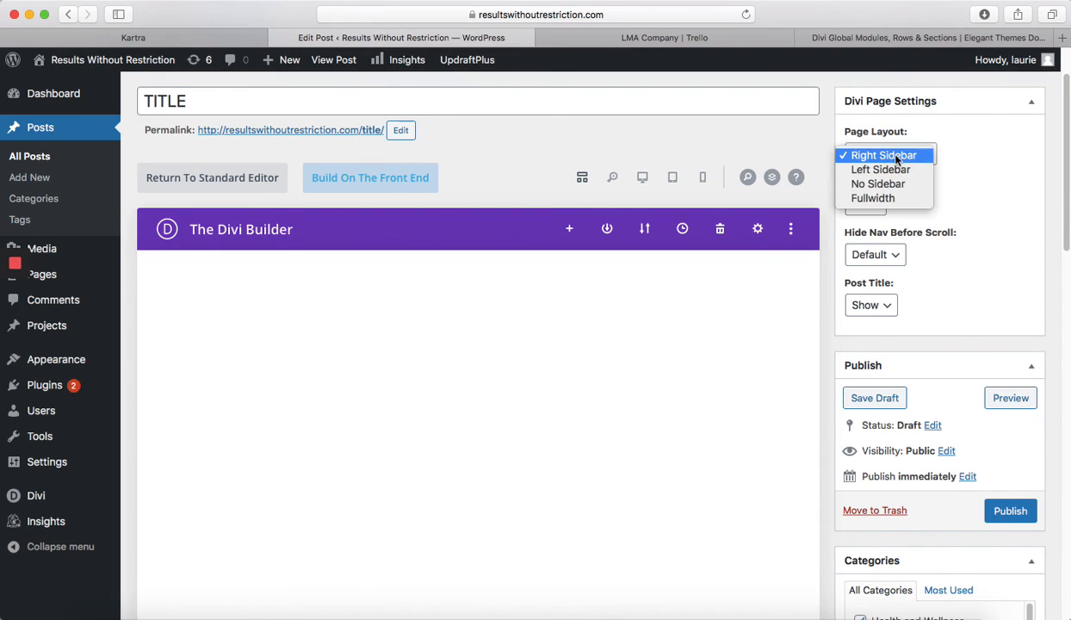
pyautogui.click(891, 199)
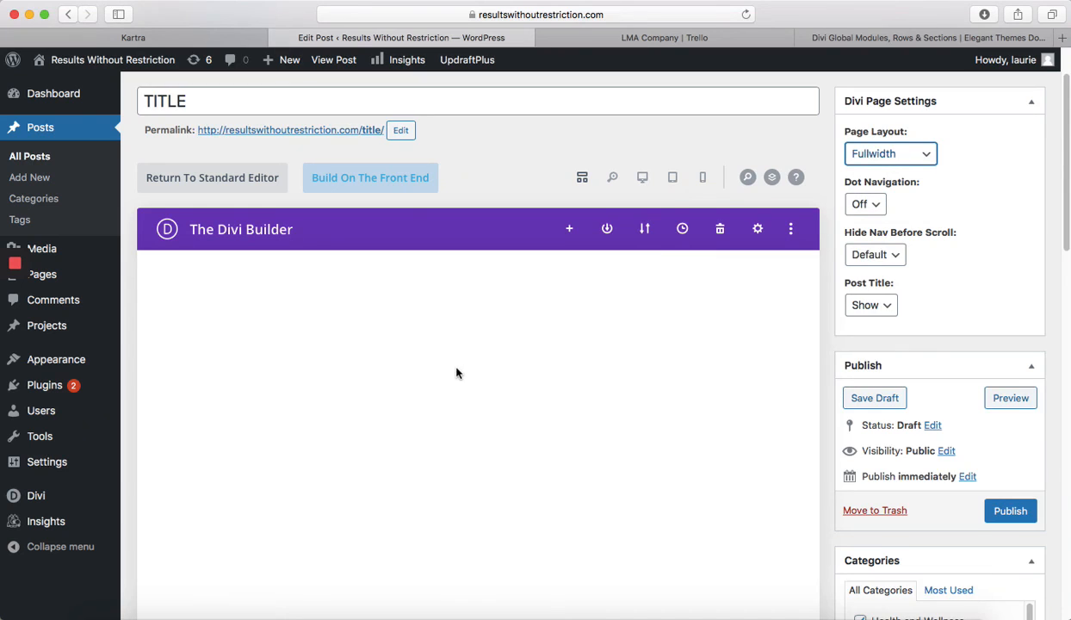
pyautogui.scroll(-3, 446, 366)
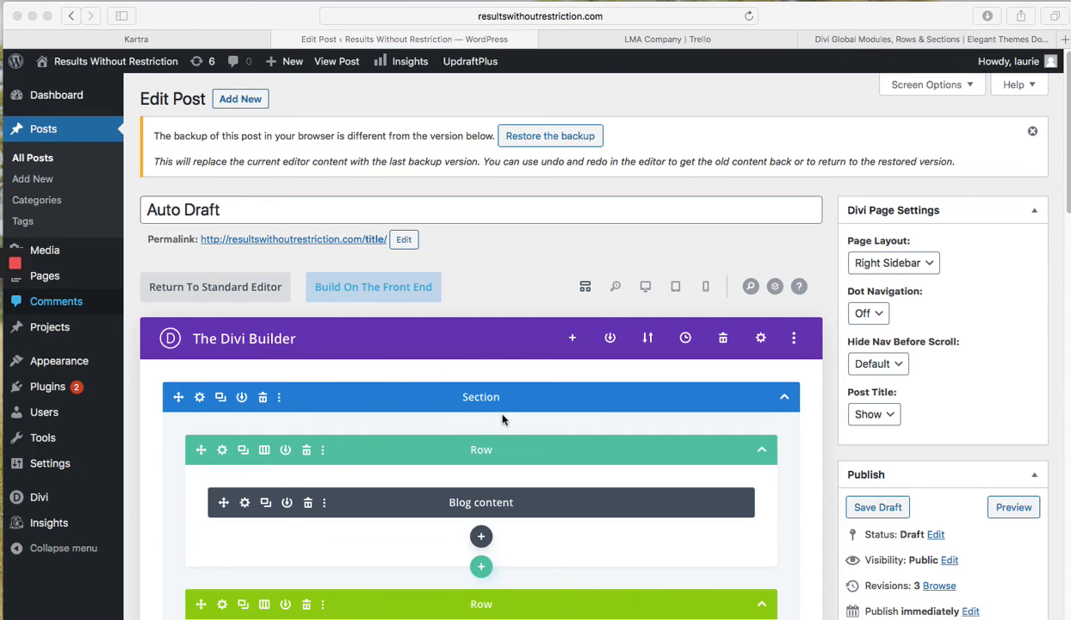
# Look over the loaded layout's global rows and inspect the settings of the Image module beside the Email Optin.
pyautogui.scroll(-5, 503, 420)
pyautogui.scroll(-20, 538, 439)
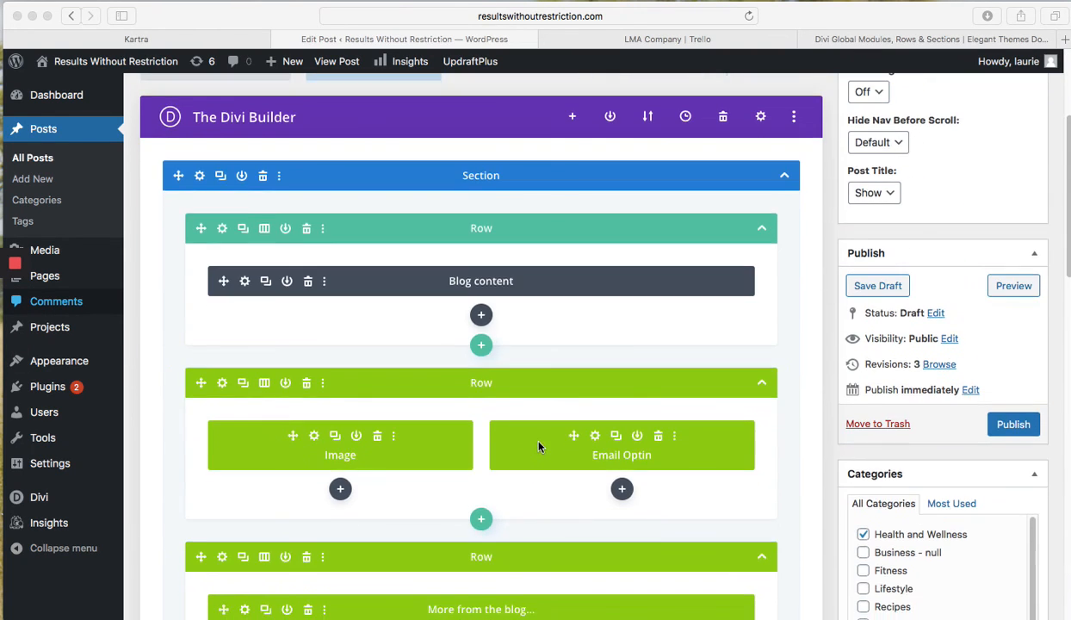
pyautogui.scroll(20, 540, 427)
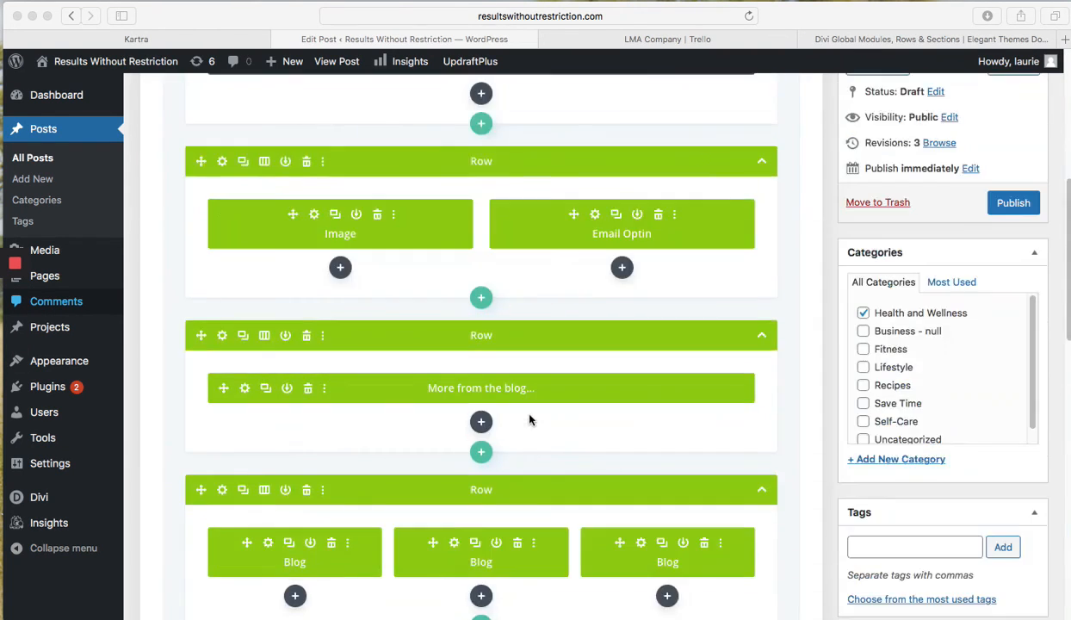
pyautogui.scroll(-2, 436, 435)
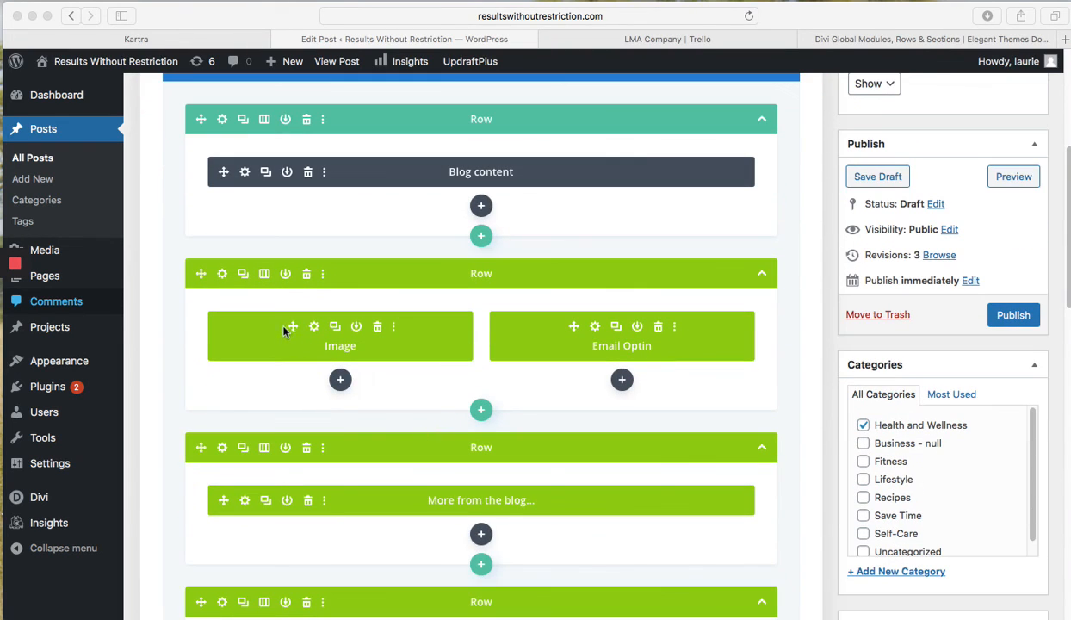
pyautogui.click(315, 330)
pyautogui.click(315, 330)
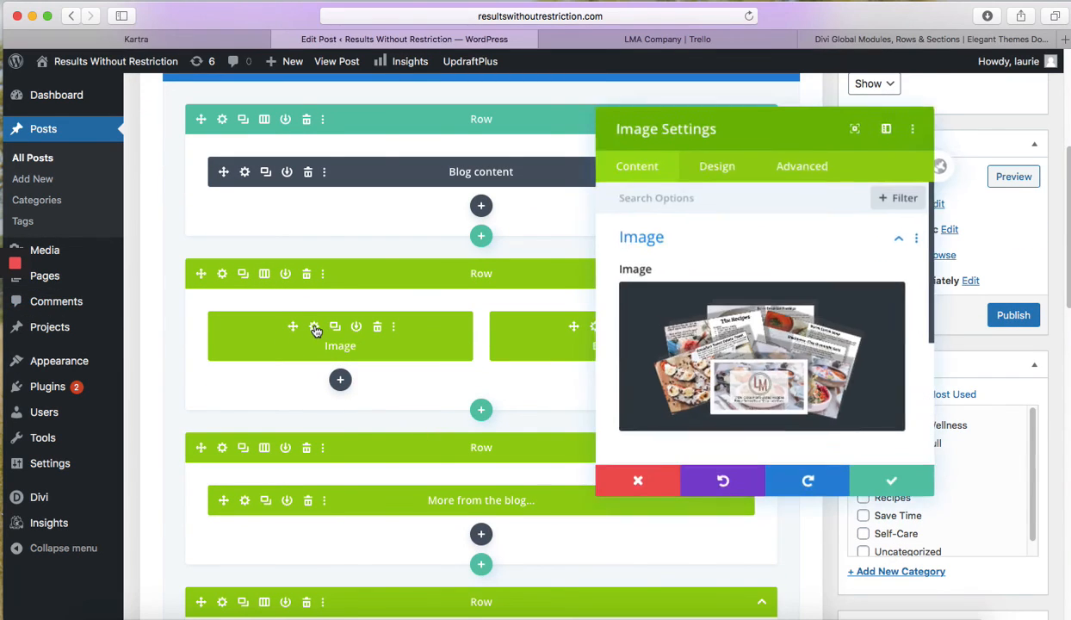
pyautogui.click(727, 473)
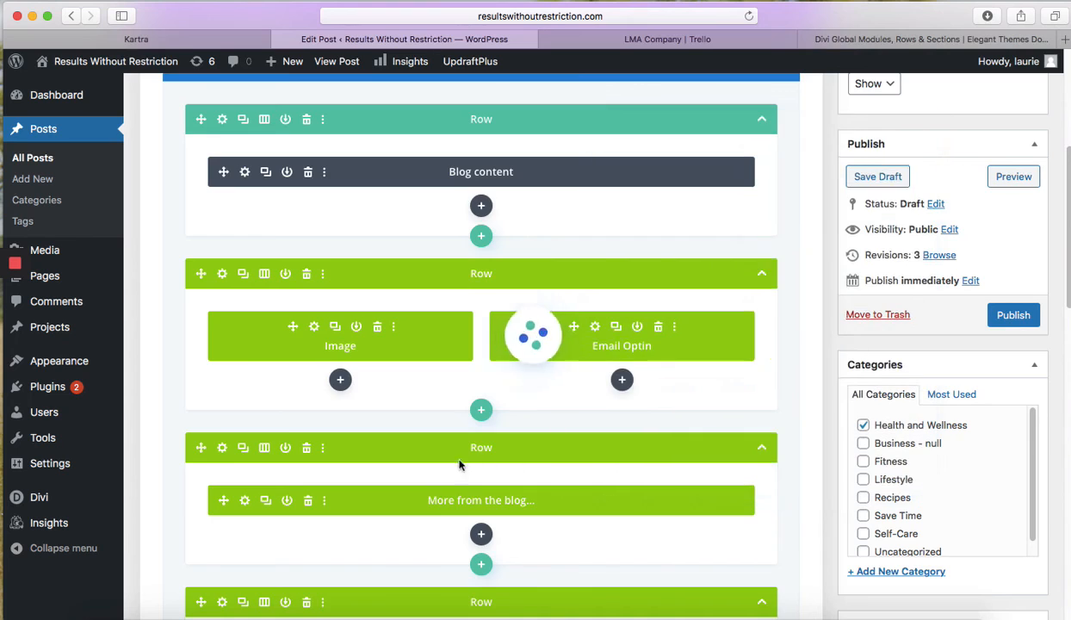
# Inspect the social networks listed in the Social Media Follow module's settings.
pyautogui.scroll(-4, 385, 449)
pyautogui.scroll(-3, 345, 466)
pyautogui.scroll(-3, 344, 465)
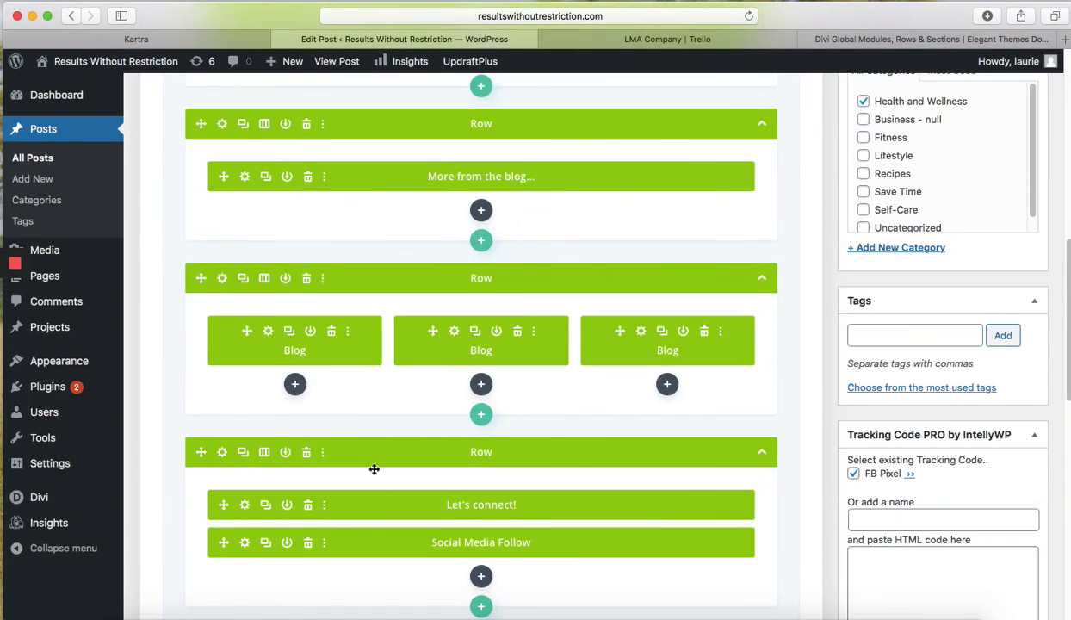
pyautogui.scroll(-1, 376, 469)
pyautogui.click(244, 519)
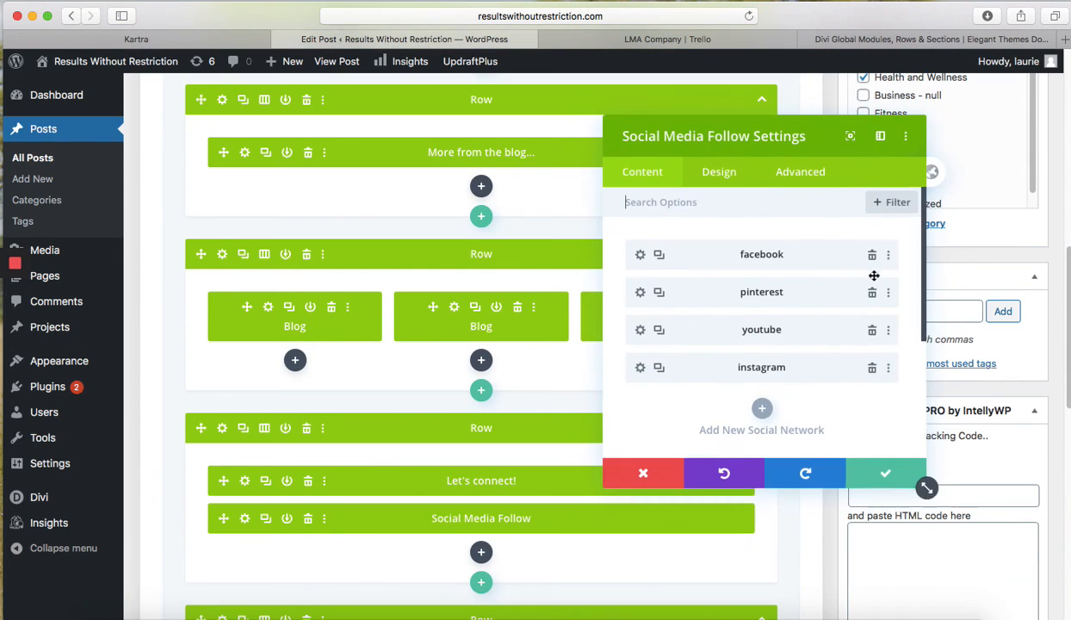
pyautogui.click(880, 471)
# Inspect the Bio text and the head shot image in the layout's last row.
pyautogui.scroll(-10, 427, 431)
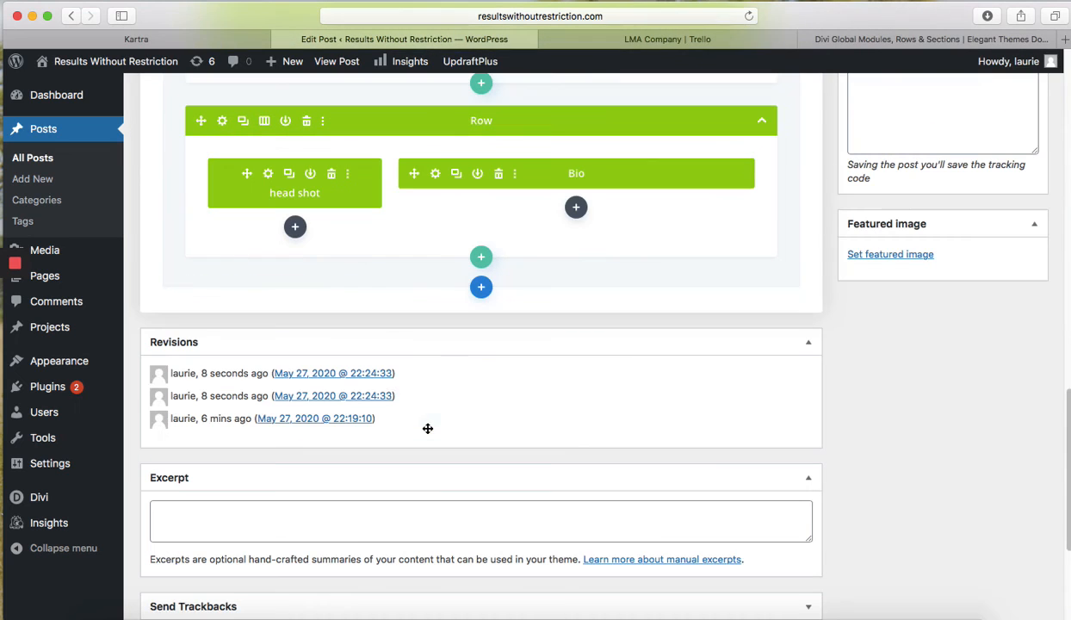
pyautogui.click(434, 175)
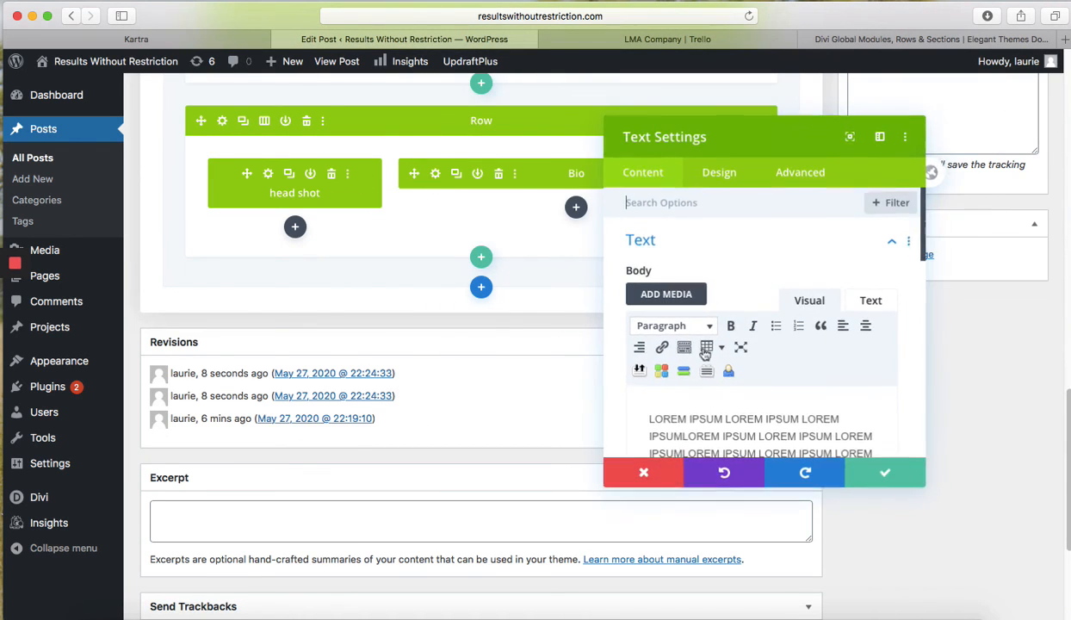
pyautogui.click(268, 173)
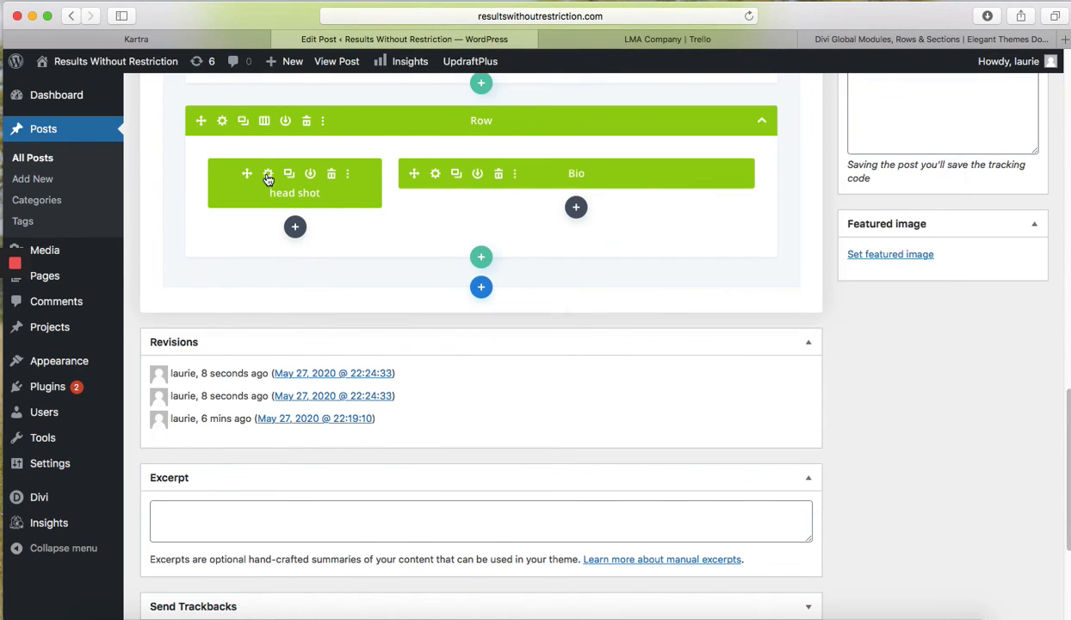
pyautogui.click(884, 467)
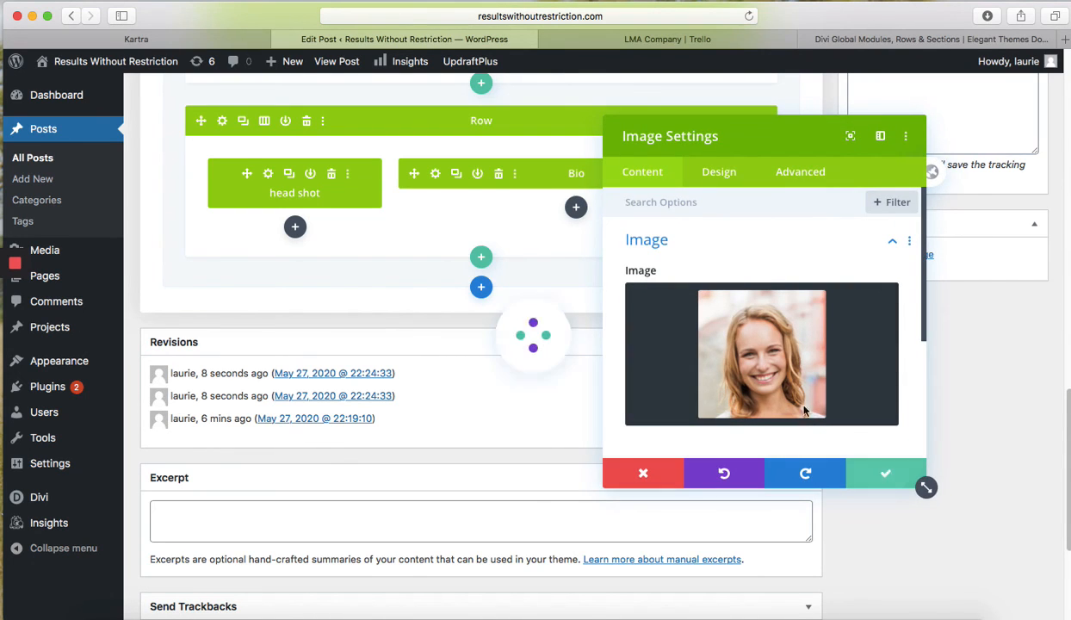
# Examine the body text and images in the Blog content module's settings in the first row.
pyautogui.scroll(5, 499, 360)
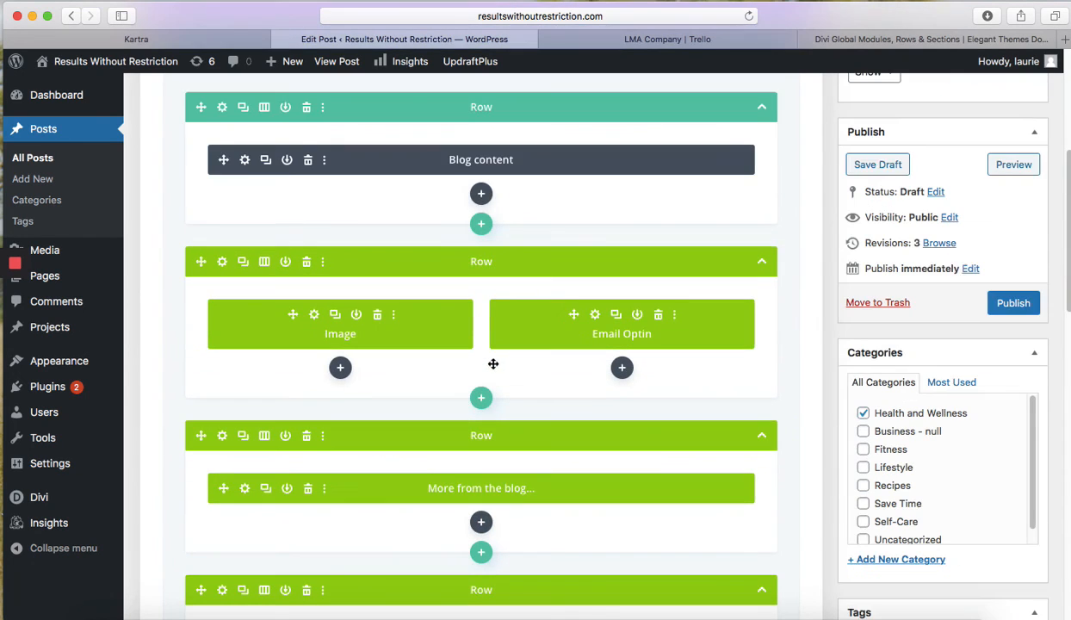
pyautogui.scroll(5, 472, 366)
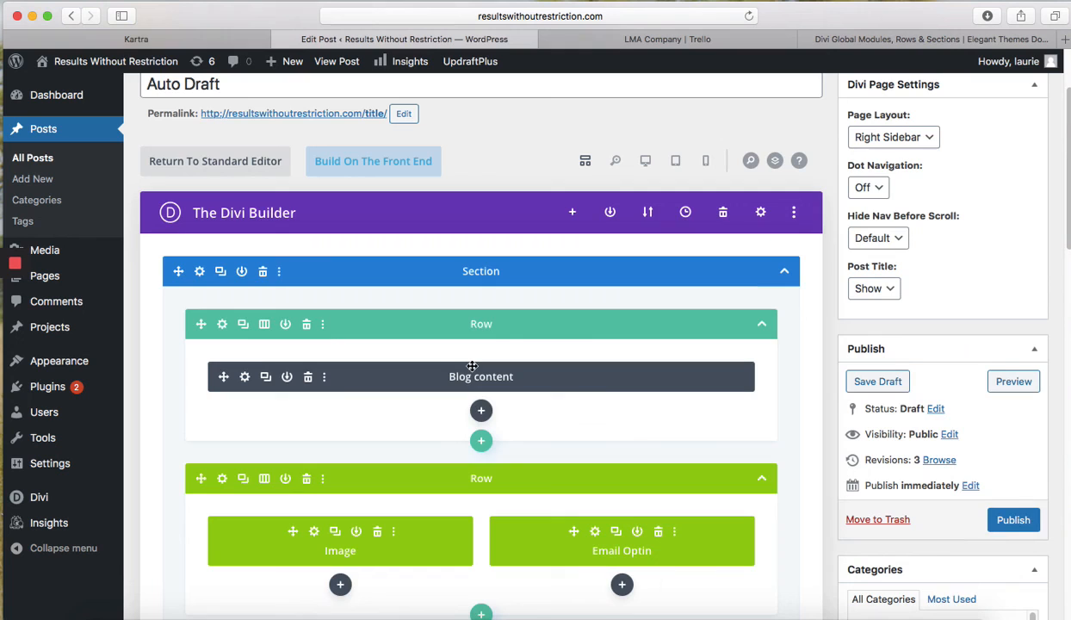
pyautogui.click(245, 378)
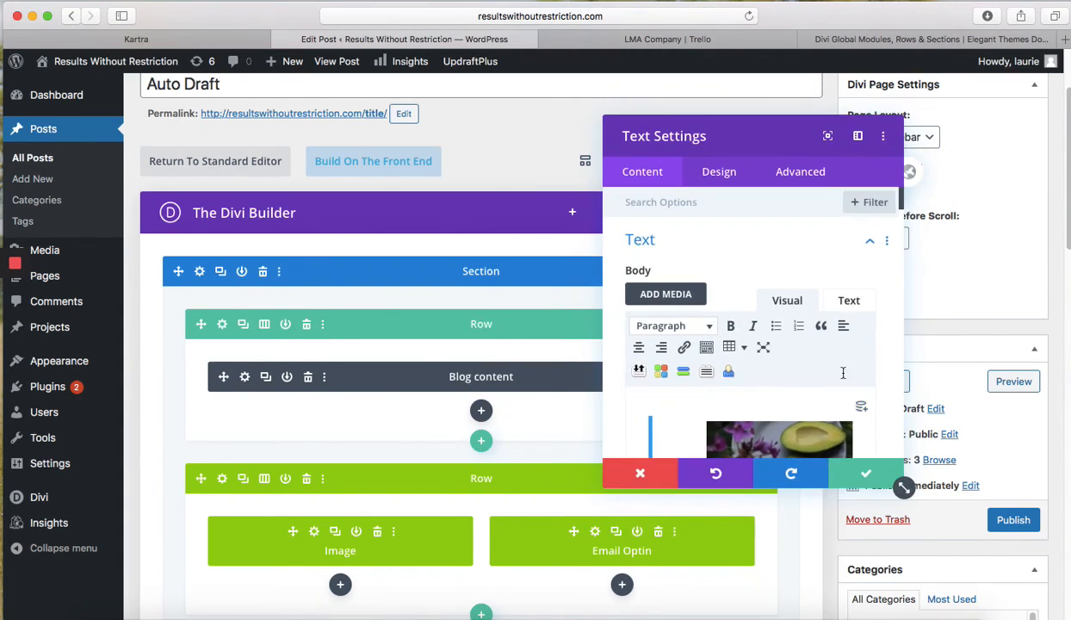
pyautogui.scroll(-5, 780, 348)
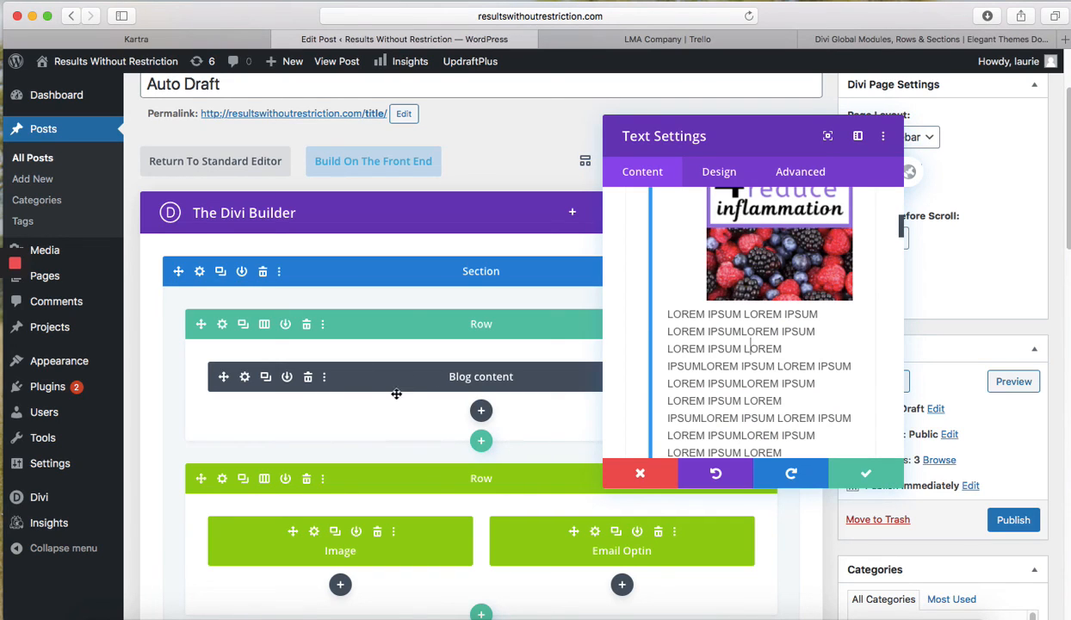
pyautogui.click(771, 383)
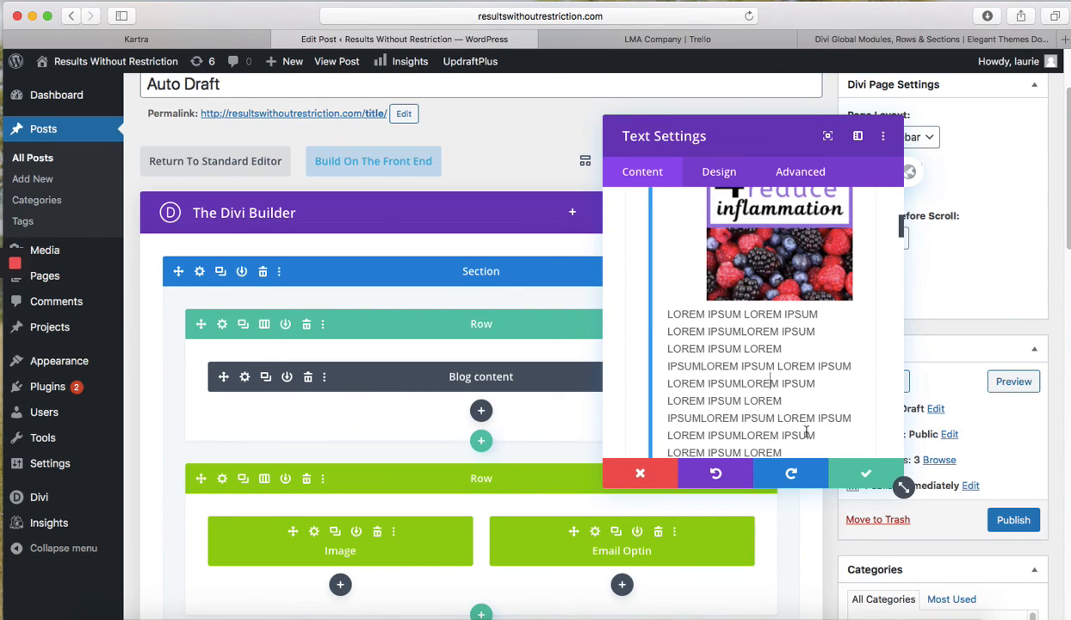
pyautogui.scroll(-10, 817, 398)
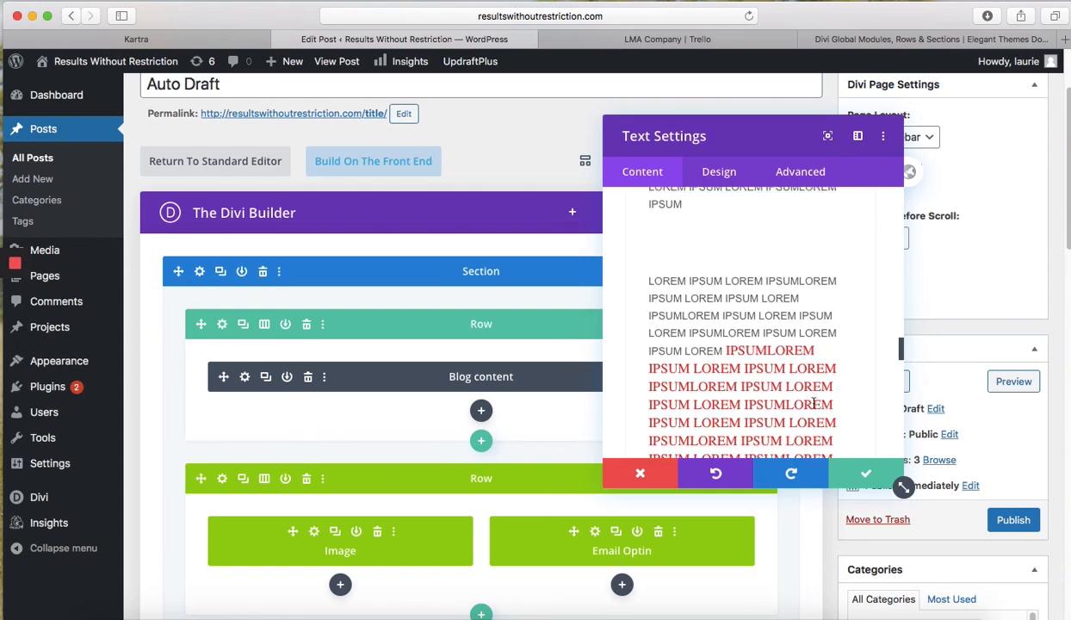
pyautogui.click(866, 474)
# Change the reloaded draft's Divi page layout to Fullwidth.
pyautogui.scroll(15, 685, 412)
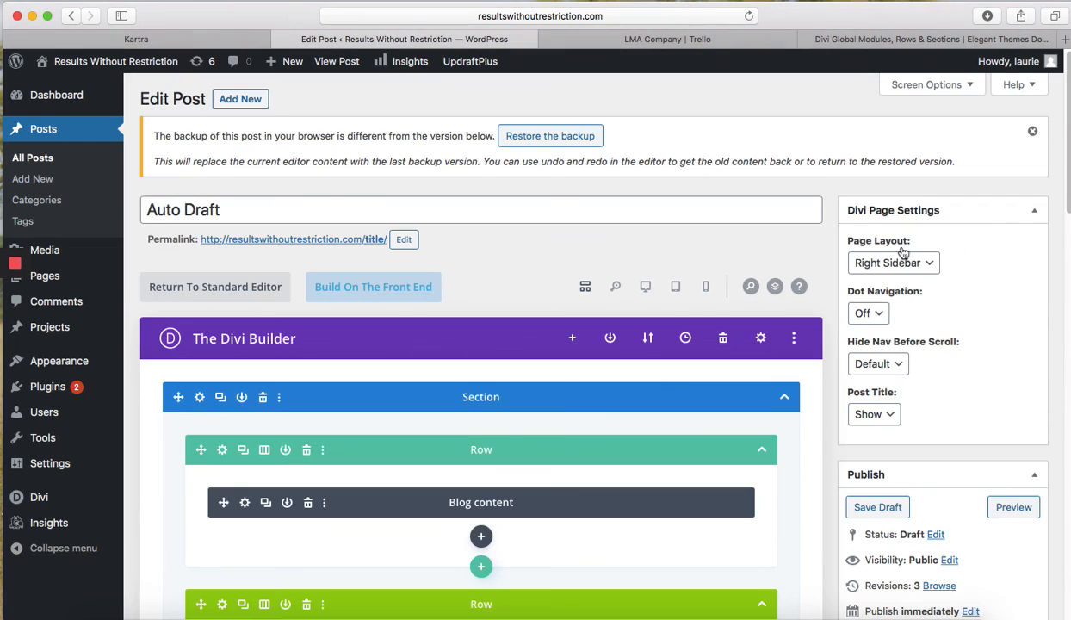
pyautogui.click(895, 265)
pyautogui.click(878, 307)
pyautogui.scroll(-4, 968, 352)
pyautogui.scroll(-15, 1000, 368)
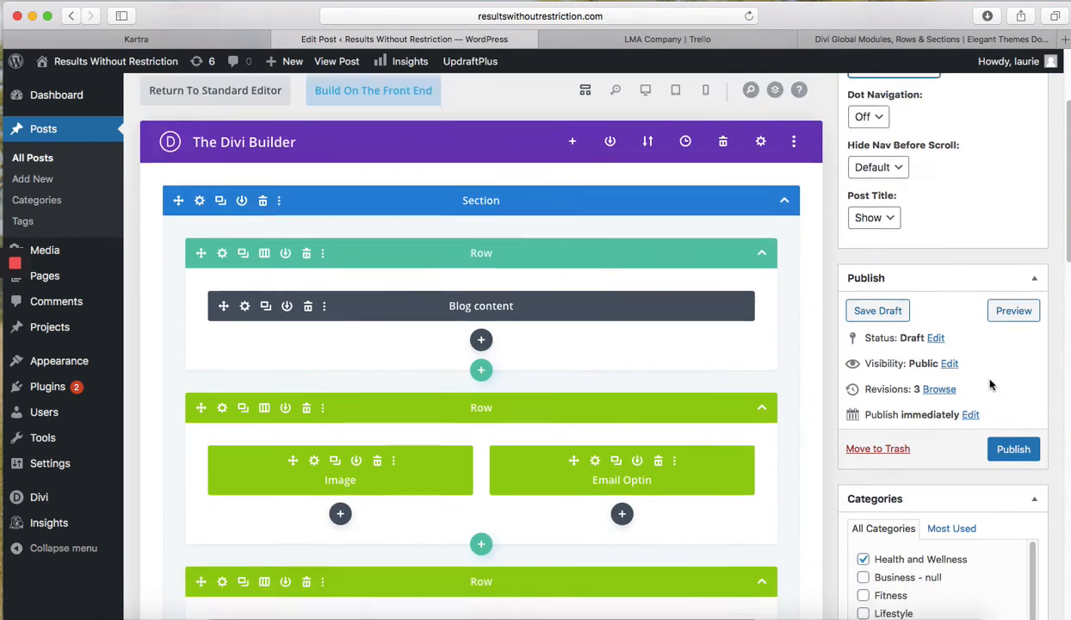
pyautogui.scroll(-7, 970, 375)
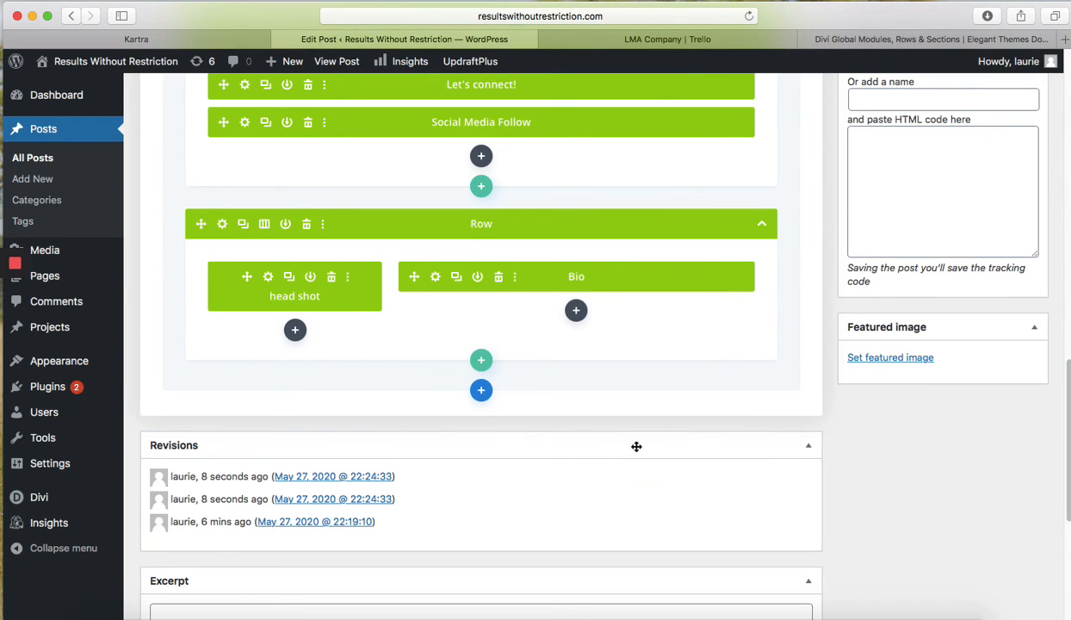
# Review the draft's edit page, including its excerpt and author boxes, categories, Divi page settings, permalink and publishing options.
pyautogui.scroll(-8, 916, 390)
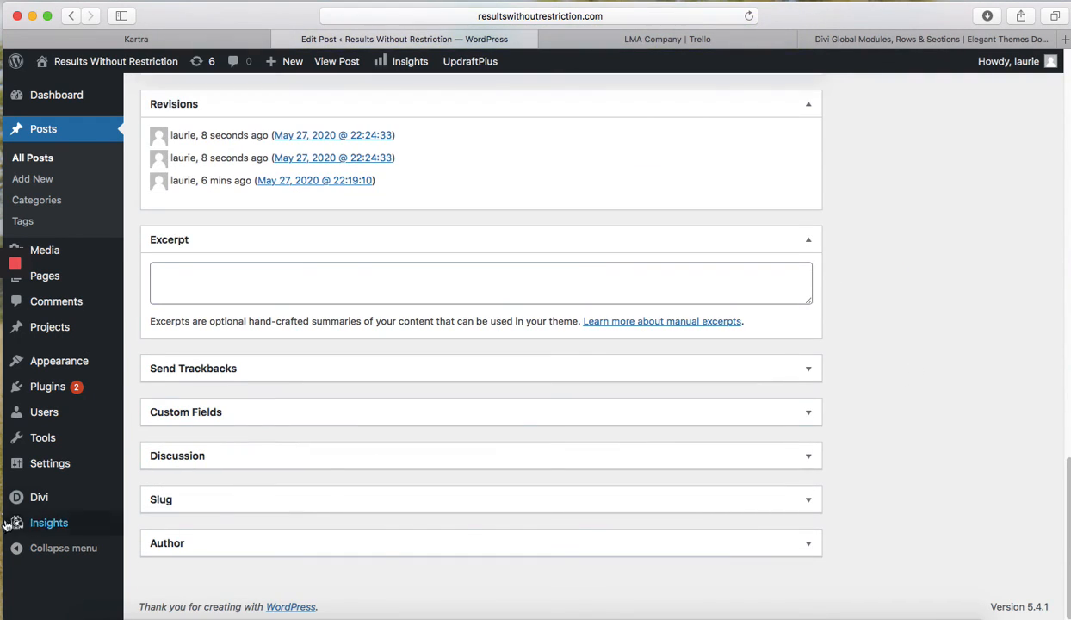
pyautogui.scroll(12, 858, 423)
pyautogui.scroll(10, 857, 424)
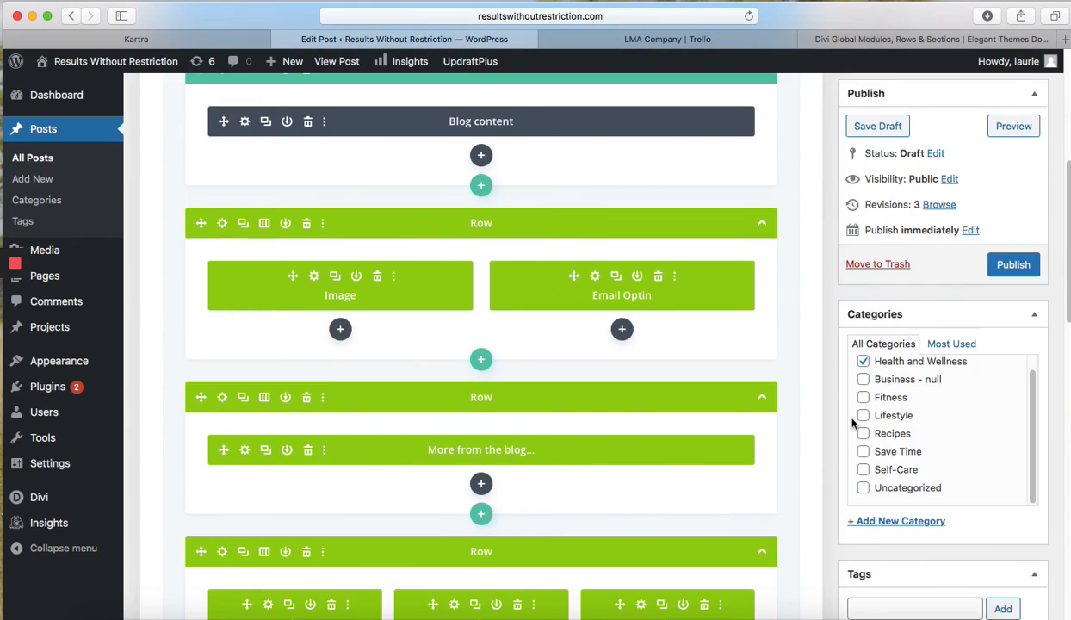
pyautogui.scroll(5, 849, 418)
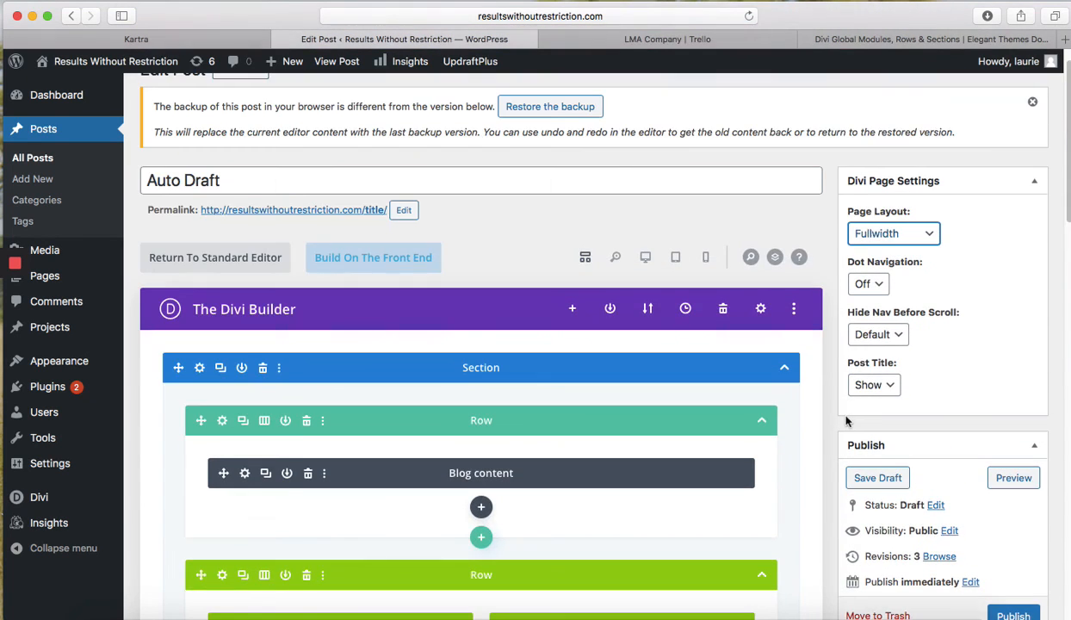
pyautogui.scroll(-7, 999, 422)
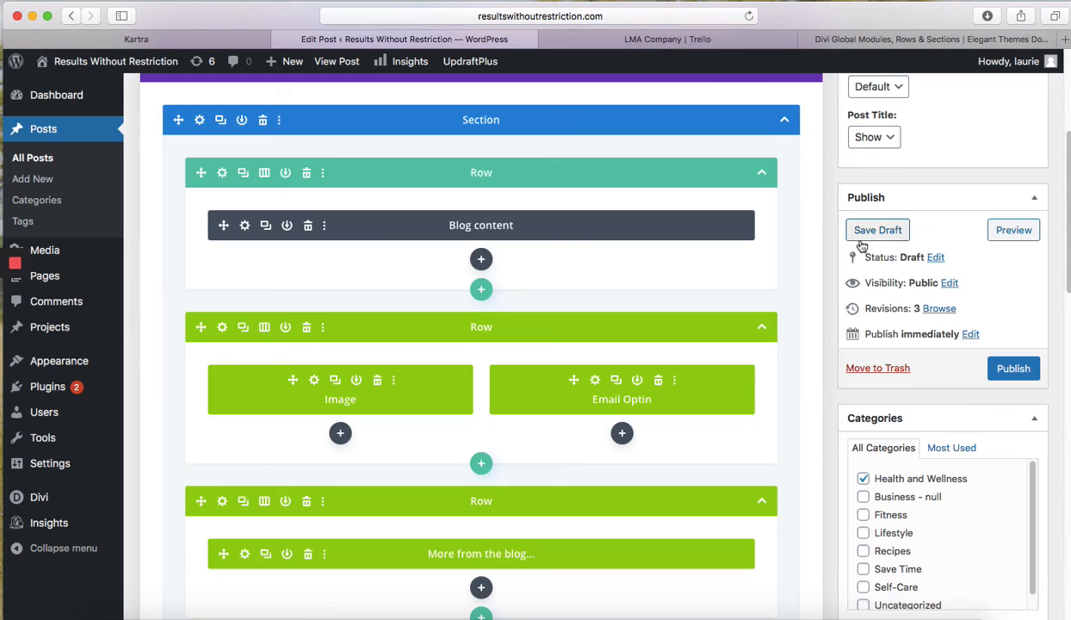
pyautogui.scroll(6, 517, 284)
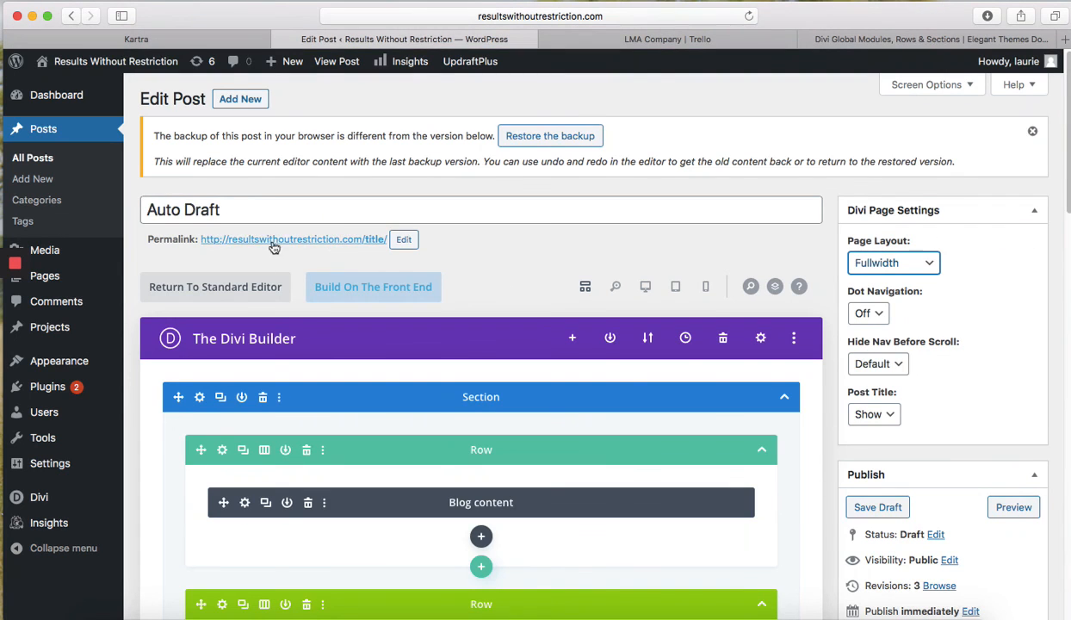
pyautogui.scroll(-3, 1022, 406)
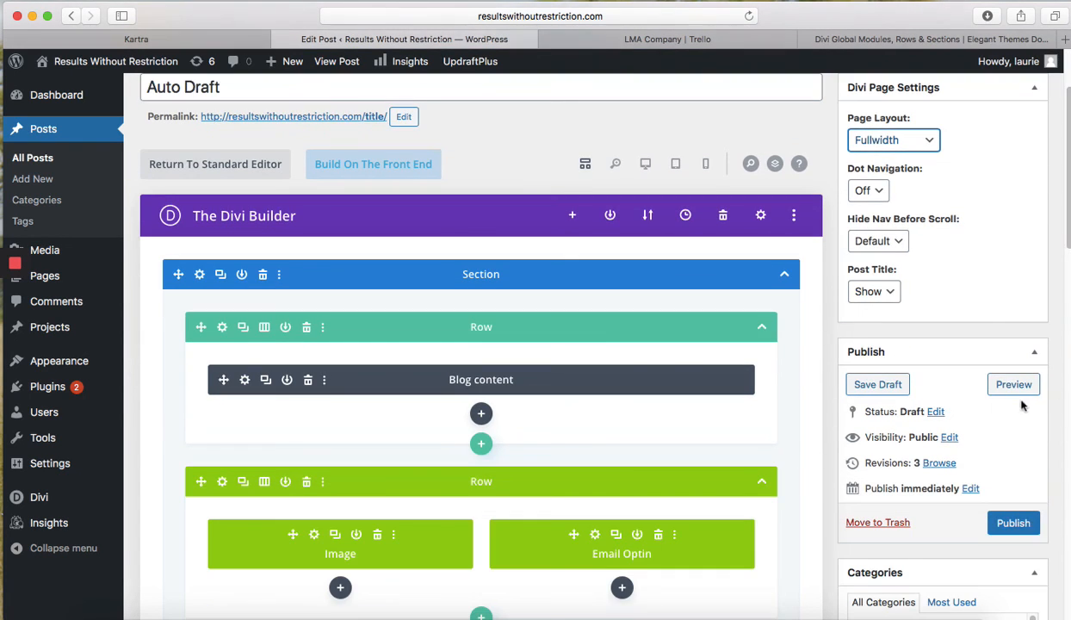